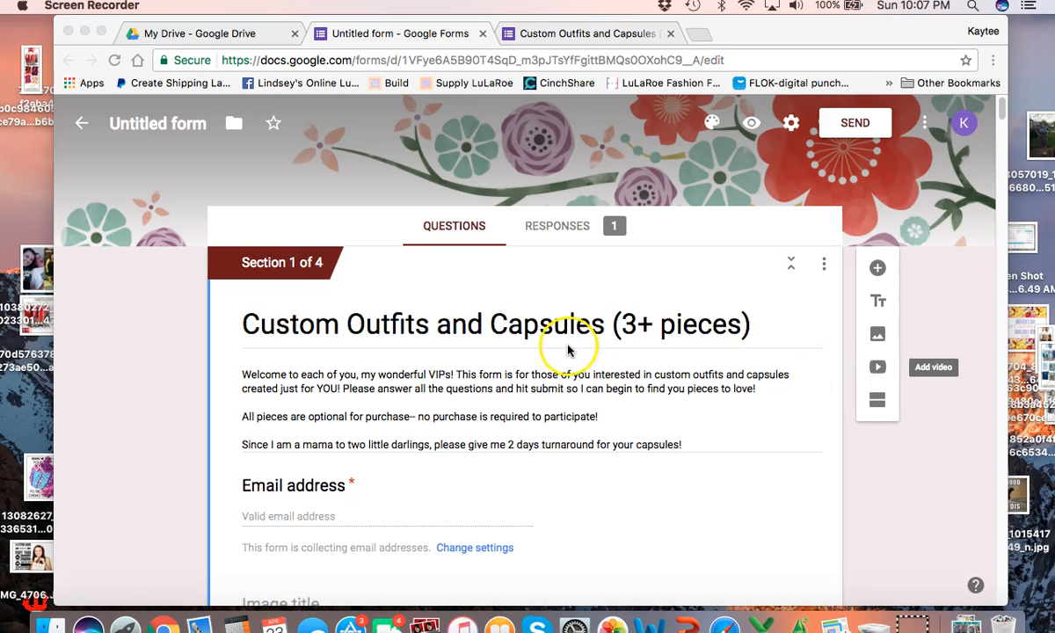
Look over the introduction and first questions of the Custom Outfits and Capsules form.
{"action": "scroll", "coordinate": [567, 350], "scroll_direction": "down", "scroll_amount": 5}
{"action": "scroll", "coordinate": [567, 349], "scroll_direction": "down", "scroll_amount": 5}
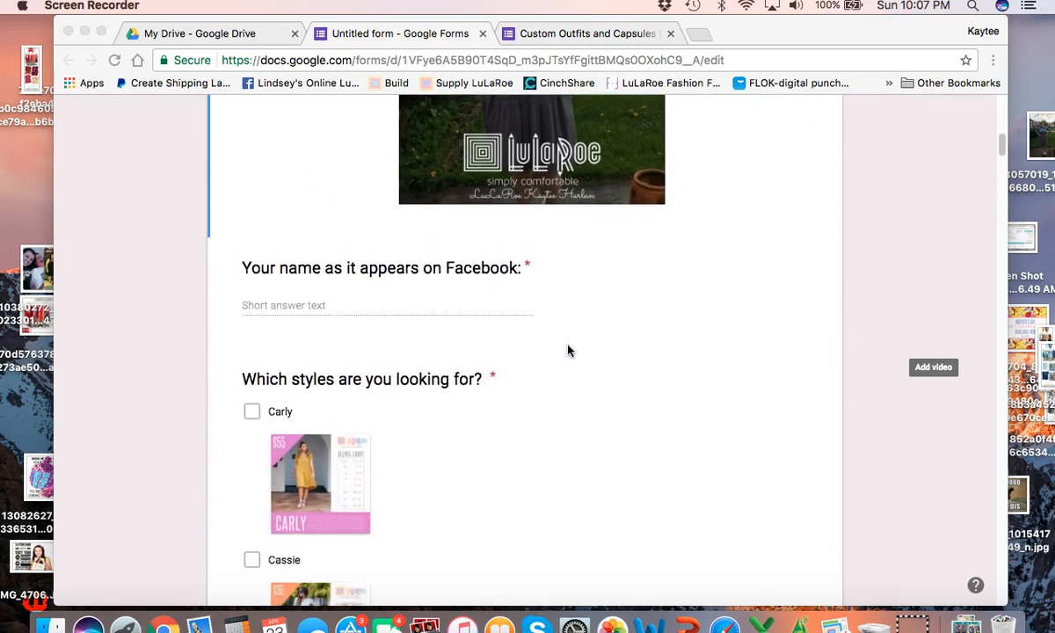
{"action": "scroll", "coordinate": [566, 351], "scroll_direction": "up", "scroll_amount": 10}
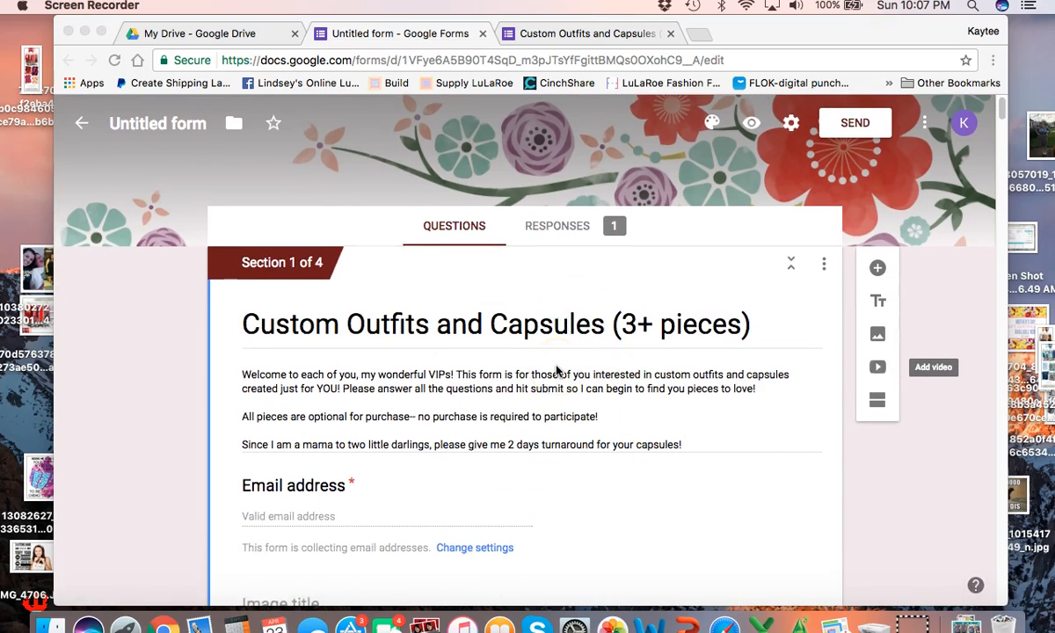
Open the form's responses and examine the summary charts for requested styles and sizes.
{"action": "left_click", "coordinate": [566, 223]}
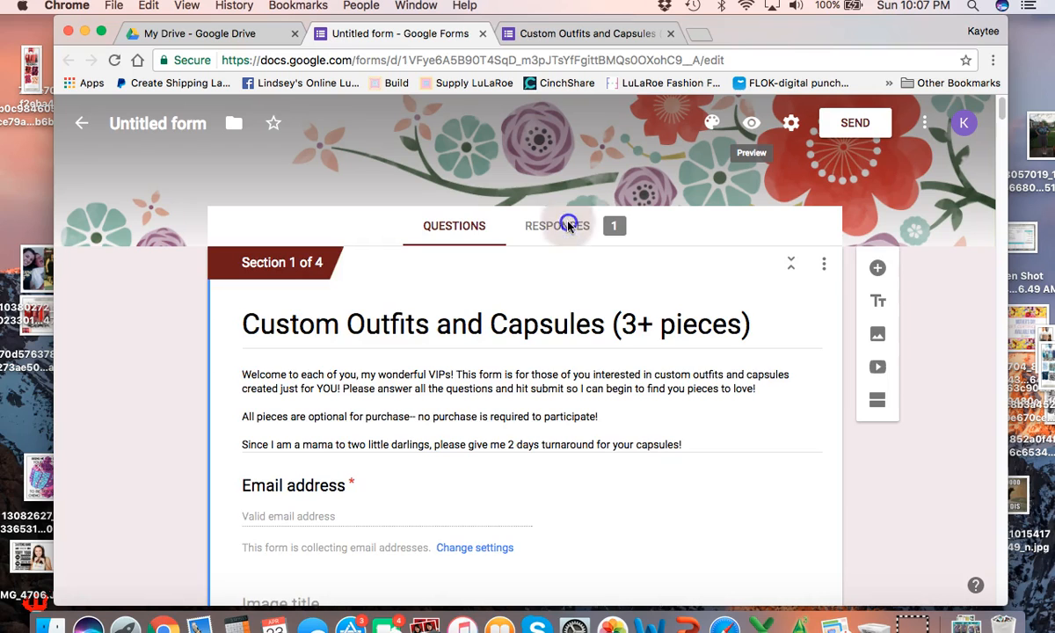
{"action": "scroll", "coordinate": [491, 426], "scroll_direction": "down", "scroll_amount": 3}
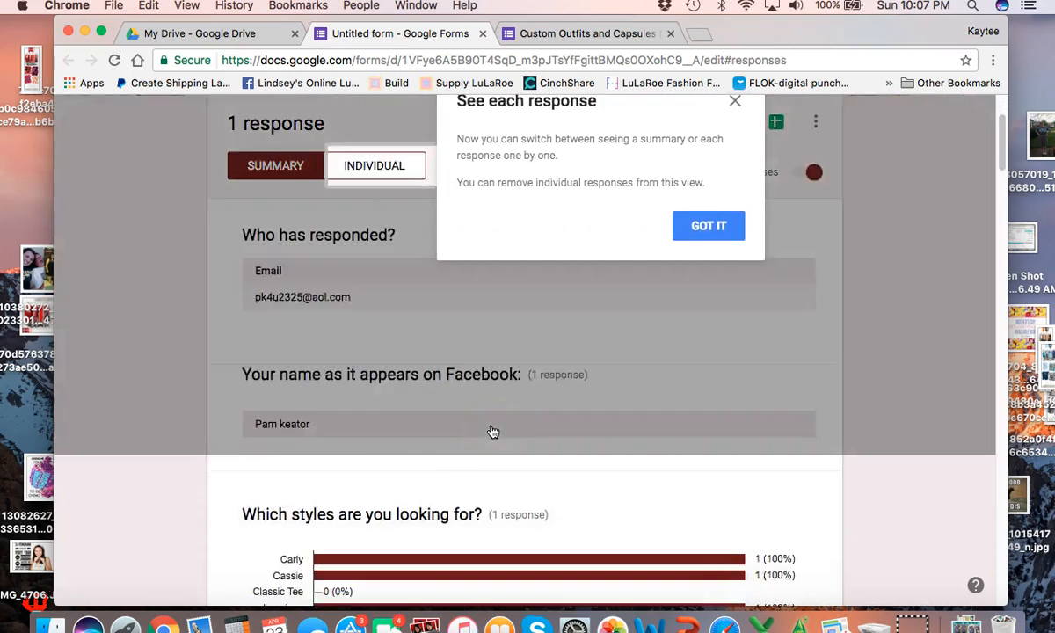
{"action": "scroll", "coordinate": [493, 432], "scroll_direction": "down", "scroll_amount": 5}
{"action": "scroll", "coordinate": [493, 431], "scroll_direction": "down", "scroll_amount": 4}
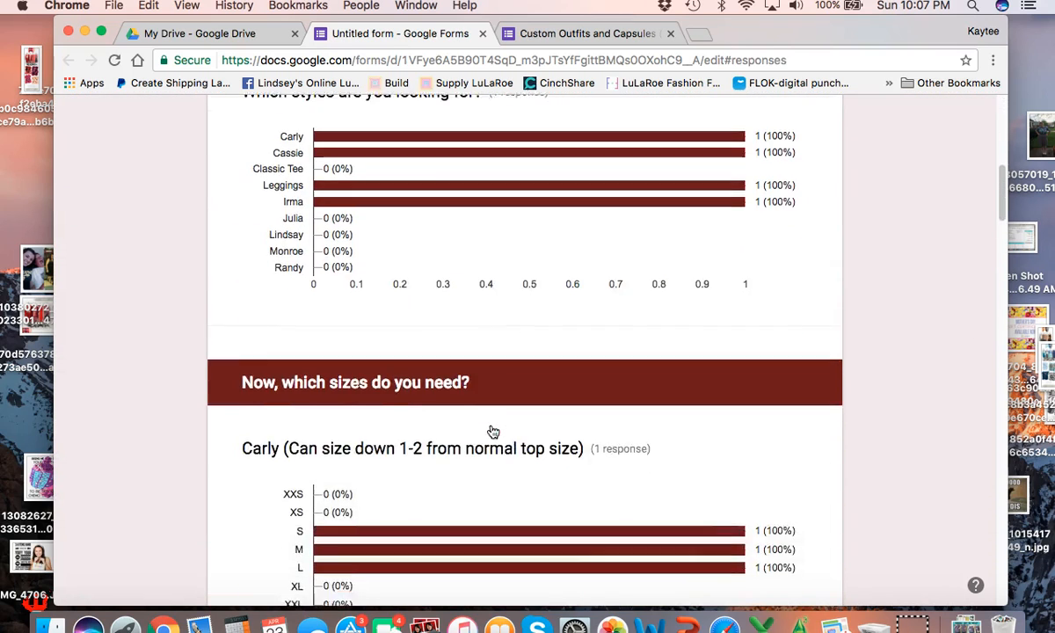
{"action": "scroll", "coordinate": [493, 432], "scroll_direction": "up", "scroll_amount": 1}
{"action": "left_click", "coordinate": [455, 311]}
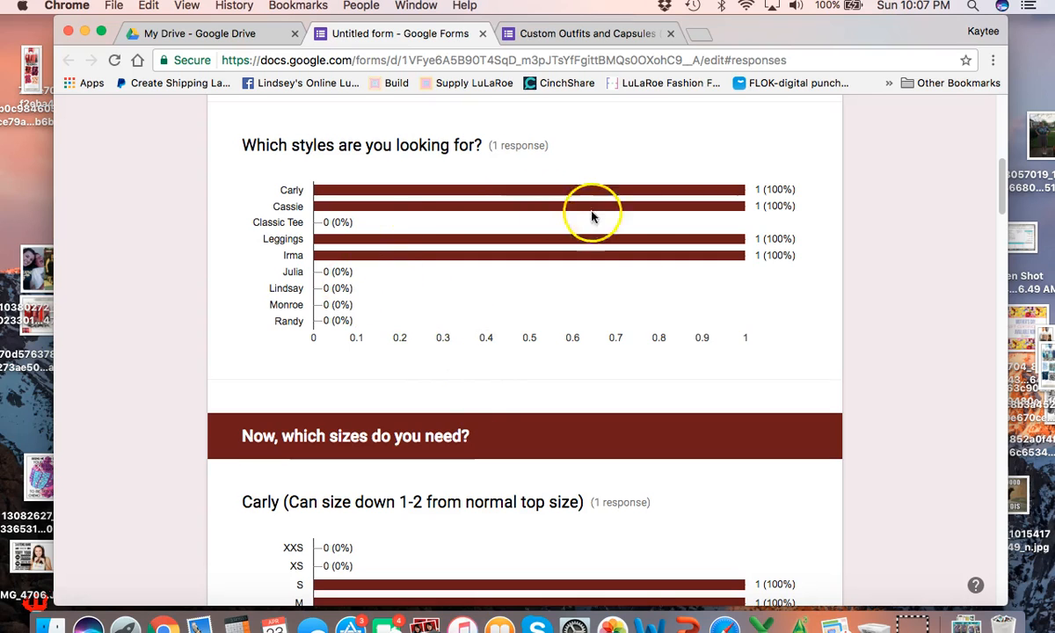
{"action": "scroll", "coordinate": [600, 471], "scroll_direction": "down", "scroll_amount": 6}
{"action": "scroll", "coordinate": [431, 373], "scroll_direction": "down", "scroll_amount": 10}
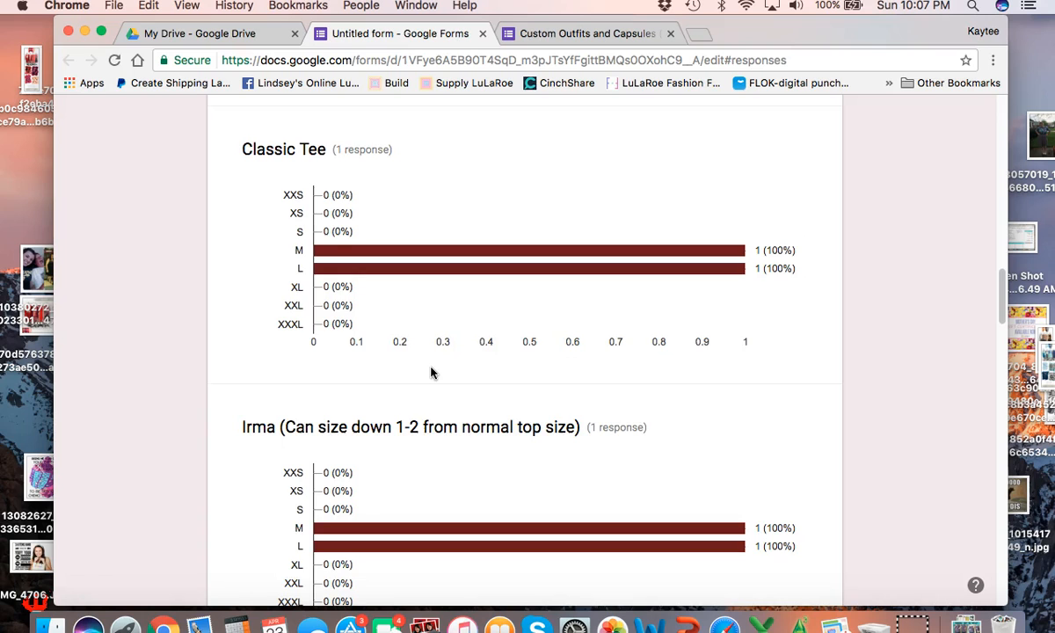
{"action": "scroll", "coordinate": [430, 373], "scroll_direction": "up", "scroll_amount": 5}
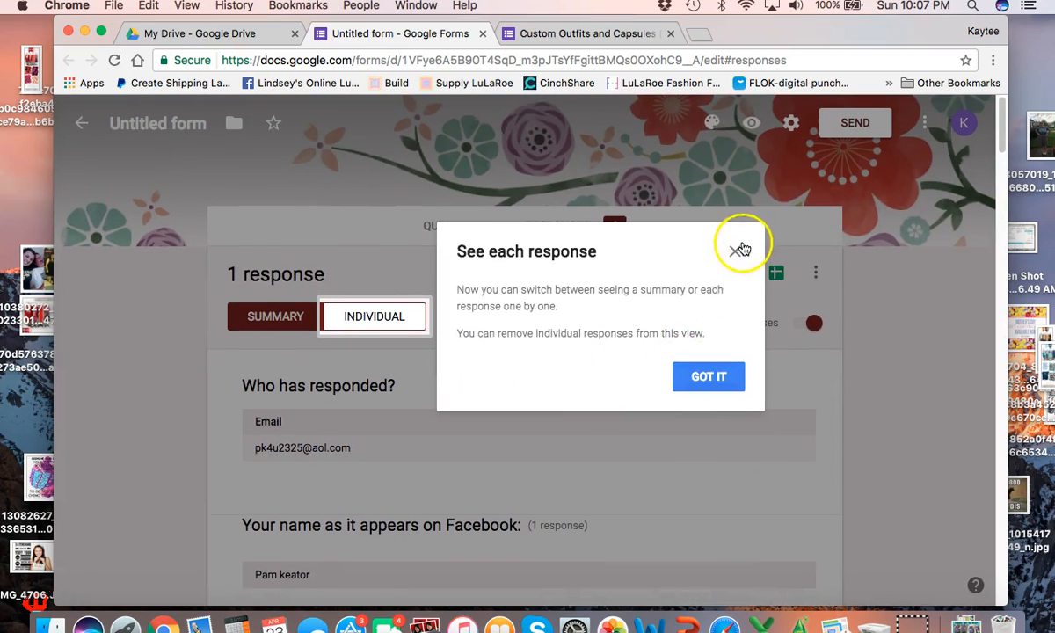
Dismiss the tip about individual responses, and view the form's responses in a spreadsheet before closing it.
{"action": "left_click", "coordinate": [741, 250]}
{"action": "left_click", "coordinate": [764, 274]}
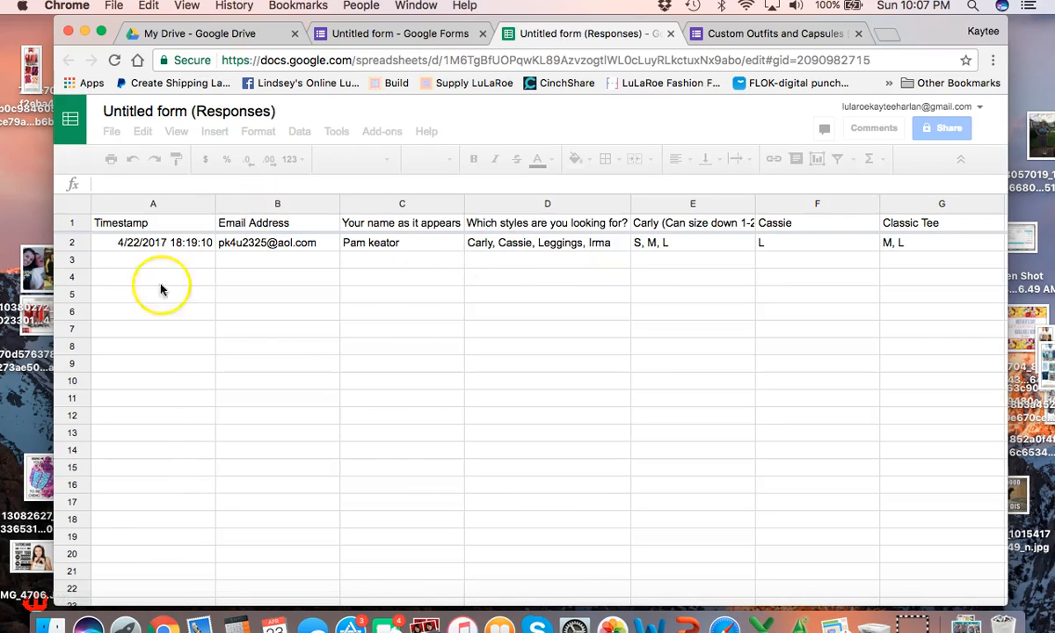
{"action": "left_click", "coordinate": [413, 243]}
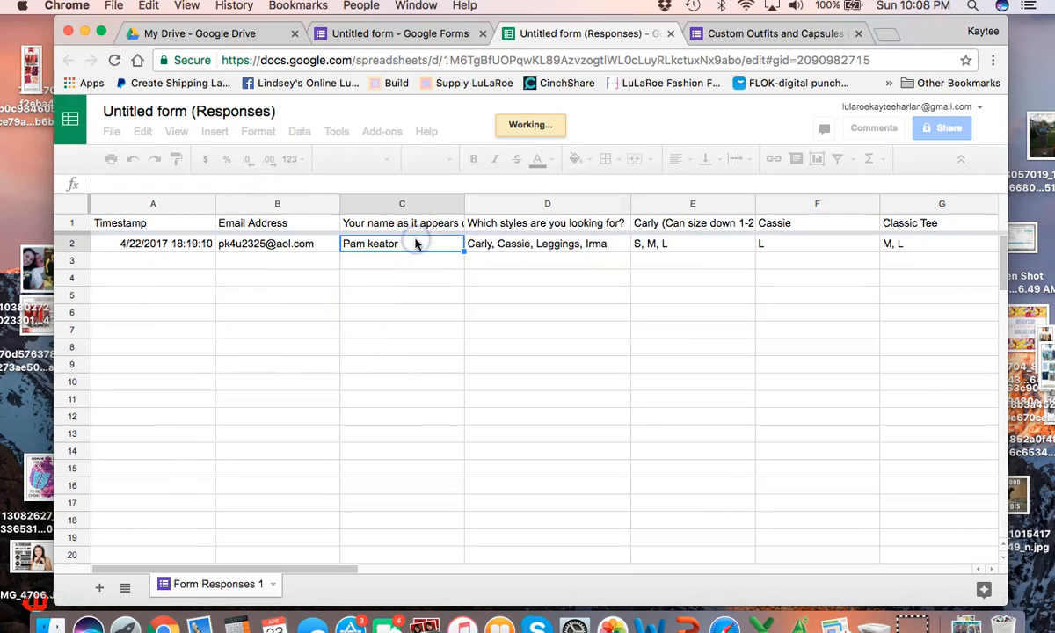
{"action": "scroll", "coordinate": [416, 243], "scroll_direction": "right", "scroll_amount": 10}
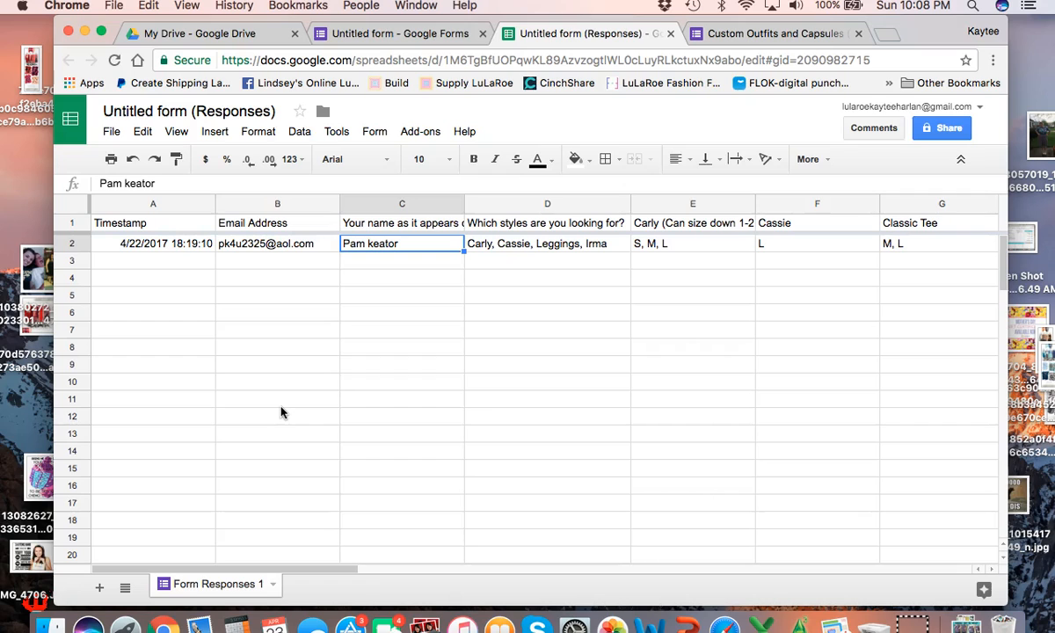
{"action": "left_click", "coordinate": [669, 34]}
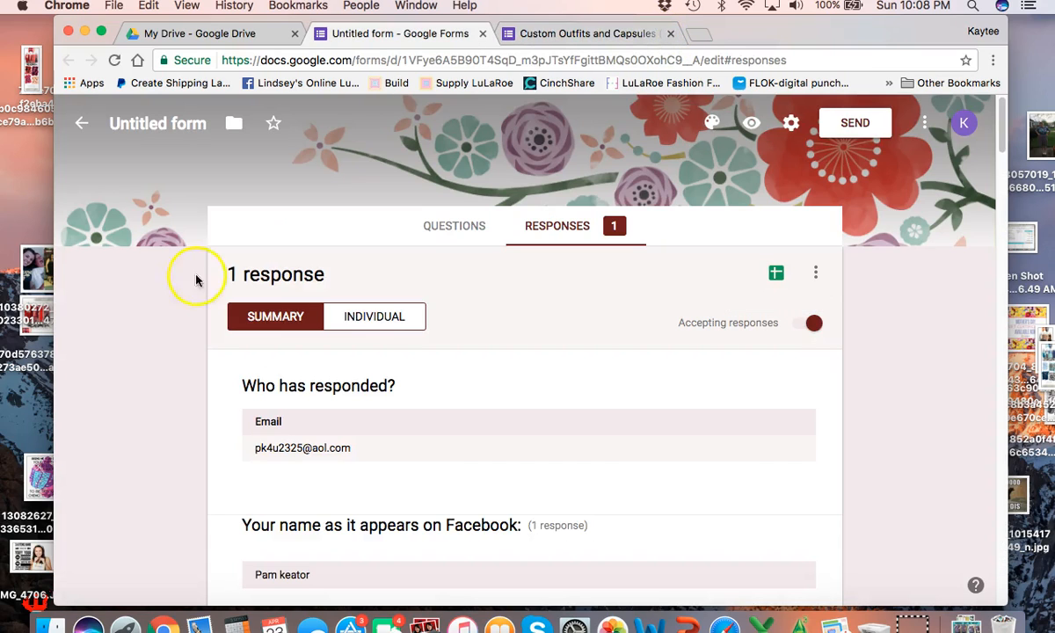
Return to the form's questions and examine the style choices and the size checkboxes for each clothing item.
{"action": "left_click", "coordinate": [467, 232]}
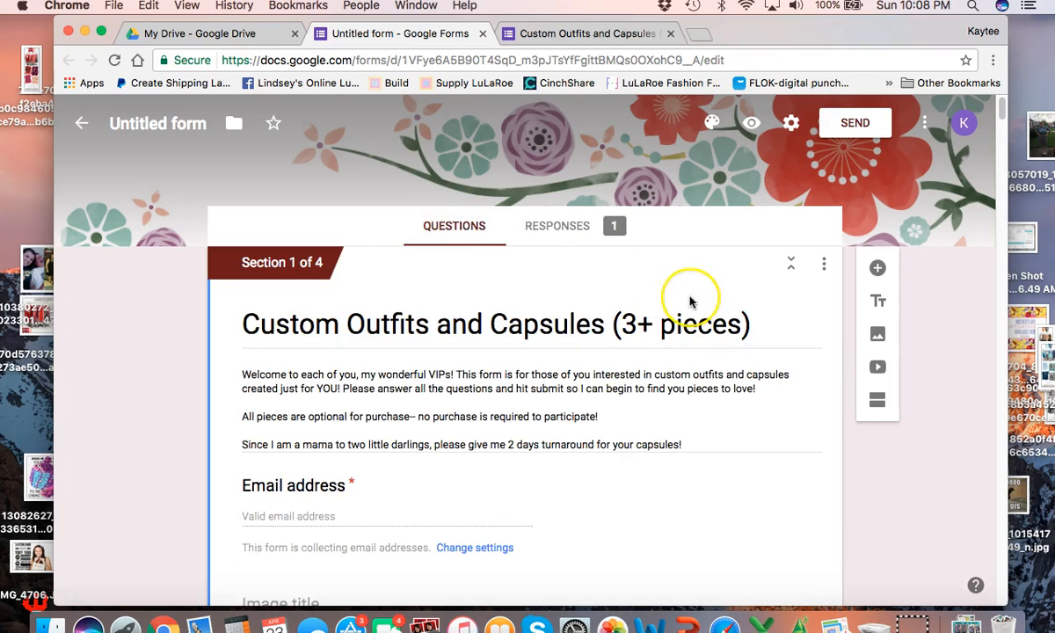
{"action": "scroll", "coordinate": [690, 297], "scroll_direction": "down", "scroll_amount": 2}
{"action": "scroll", "coordinate": [690, 299], "scroll_direction": "down", "scroll_amount": 15}
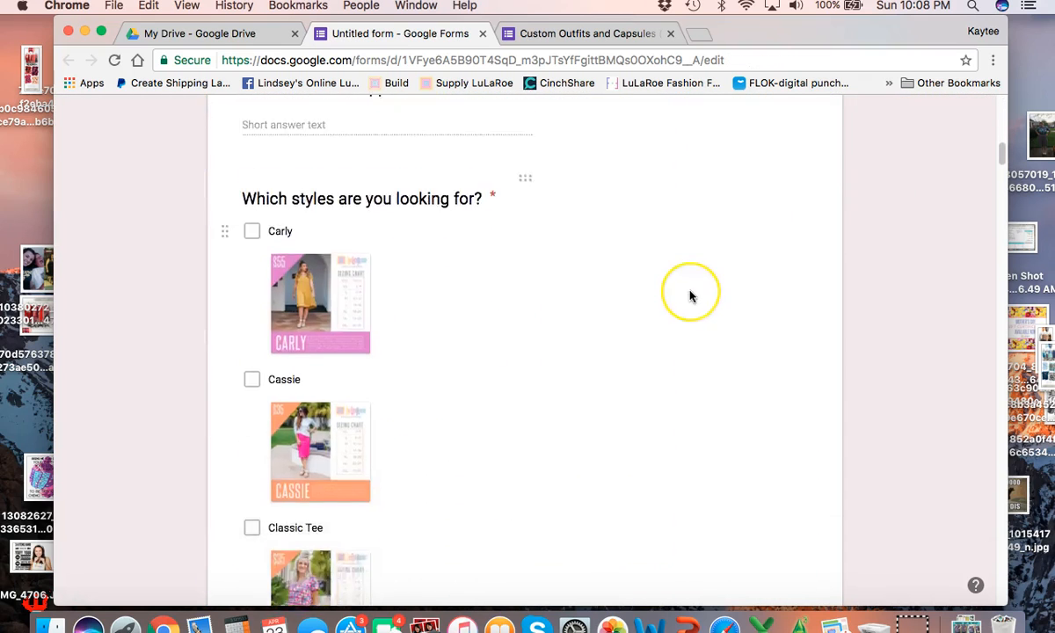
{"action": "scroll", "coordinate": [690, 297], "scroll_direction": "down", "scroll_amount": 20}
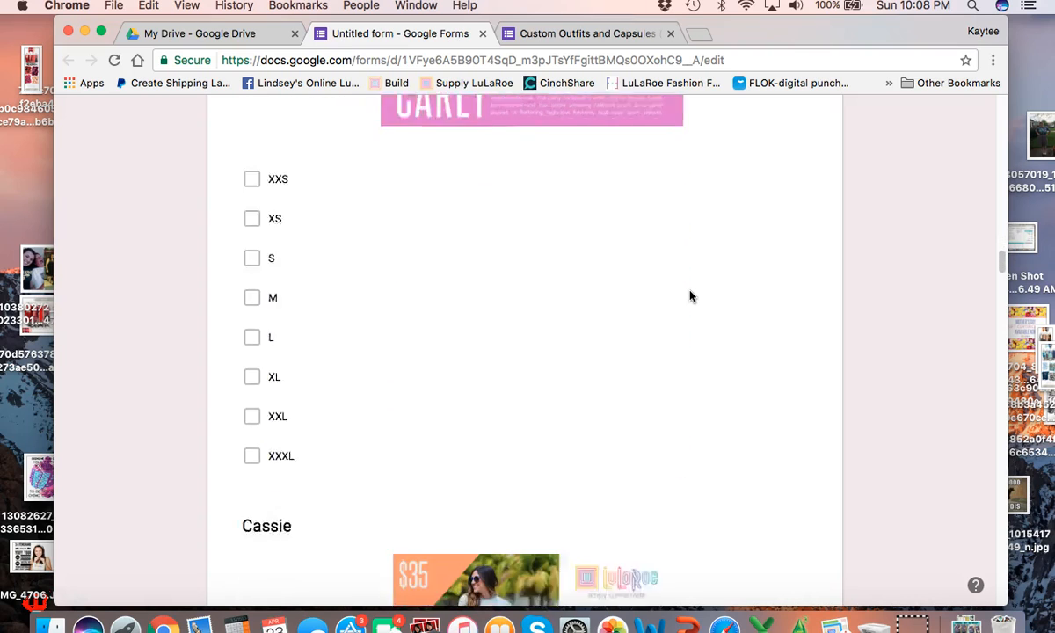
{"action": "scroll", "coordinate": [690, 297], "scroll_direction": "down", "scroll_amount": 15}
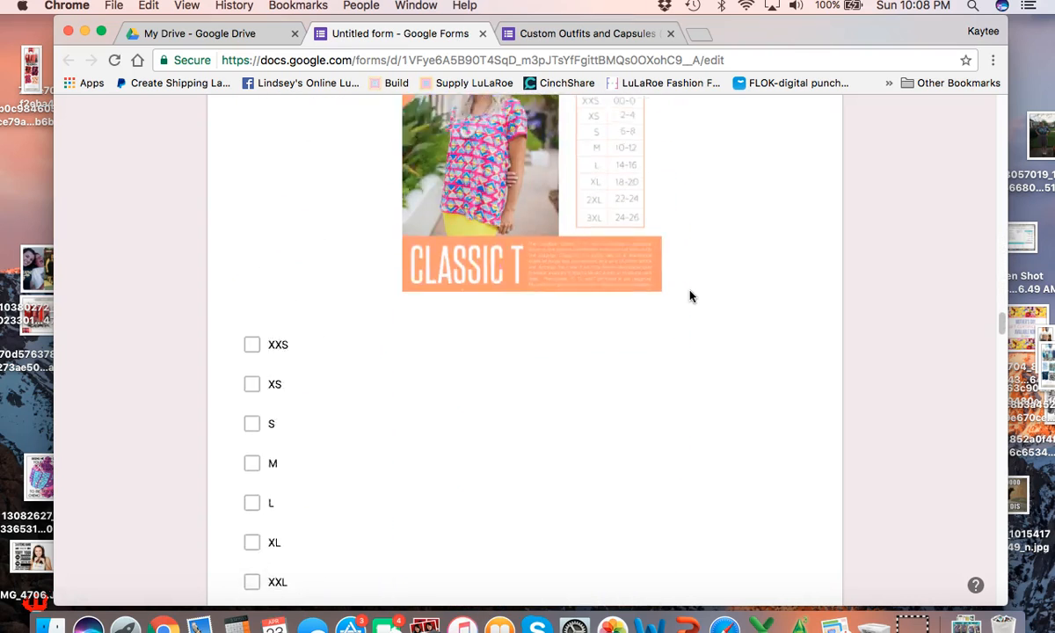
{"action": "scroll", "coordinate": [690, 297], "scroll_direction": "up", "scroll_amount": 15}
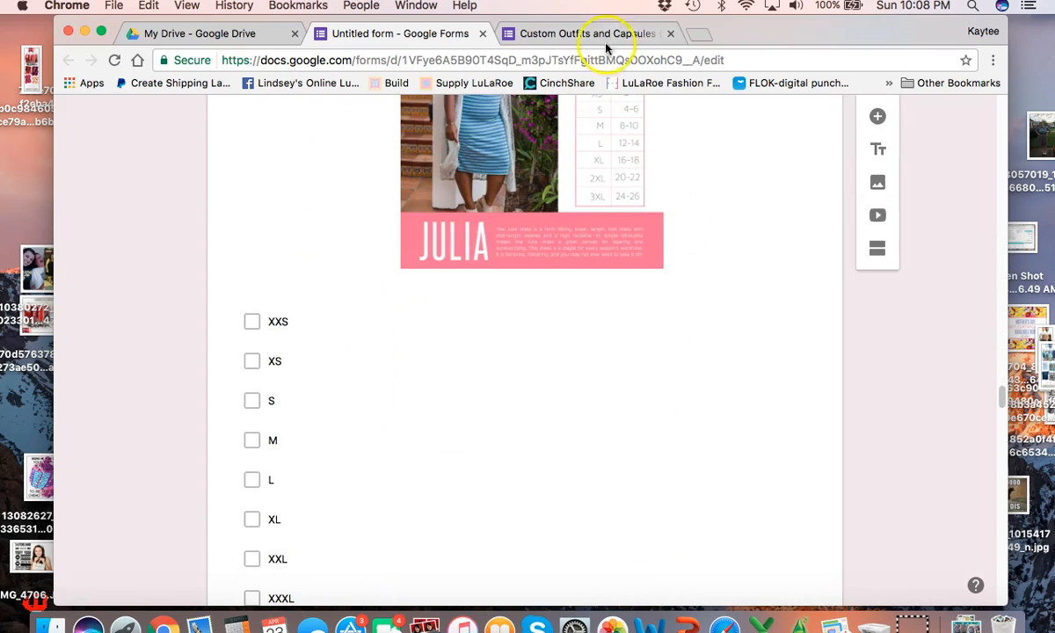
Examine the respondent view of the Custom Outfits and Capsules form, from its introduction to the end of the first page.
{"action": "left_click", "coordinate": [605, 35]}
{"action": "scroll", "coordinate": [688, 461], "scroll_direction": "down", "scroll_amount": 20}
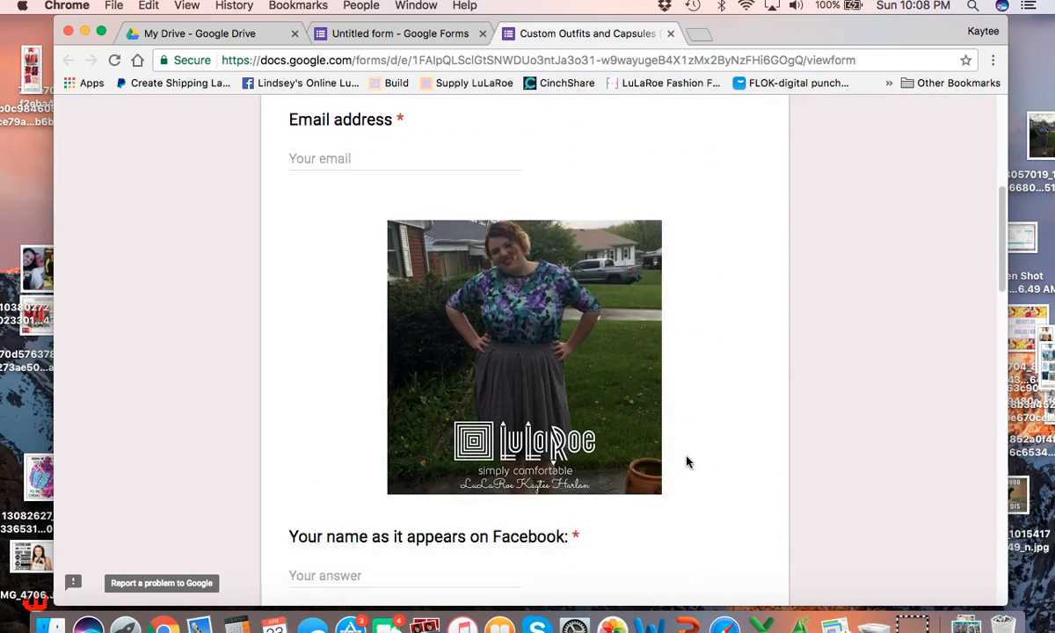
{"action": "scroll", "coordinate": [687, 460], "scroll_direction": "down", "scroll_amount": 10}
{"action": "scroll", "coordinate": [687, 460], "scroll_direction": "up", "scroll_amount": 10}
{"action": "scroll", "coordinate": [687, 460], "scroll_direction": "down", "scroll_amount": 10}
{"action": "left_click", "coordinate": [322, 229]}
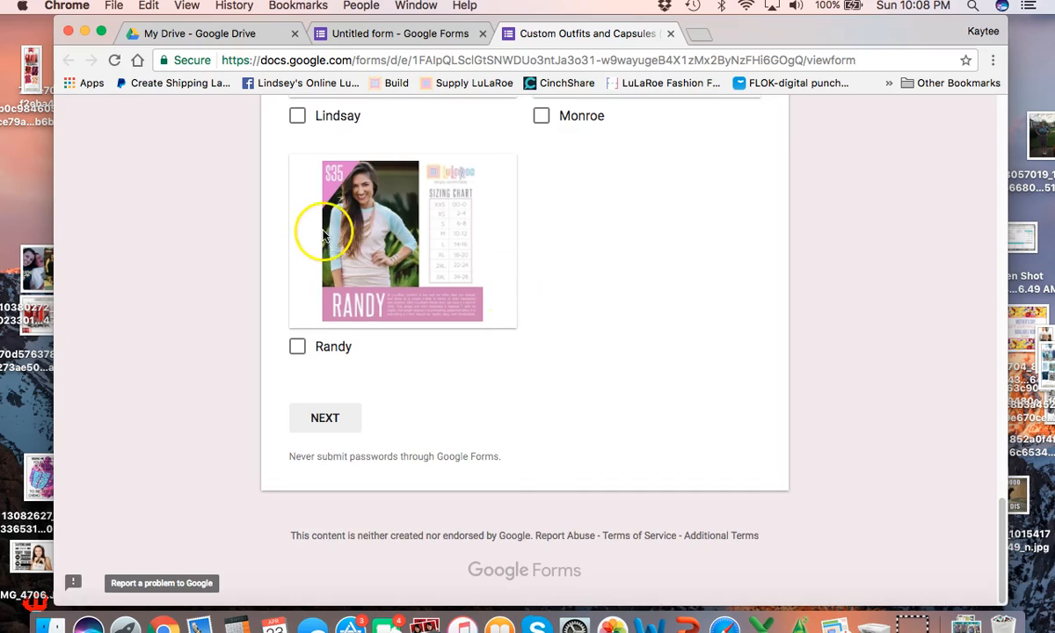
{"action": "scroll", "coordinate": [323, 233], "scroll_direction": "up", "scroll_amount": 20}
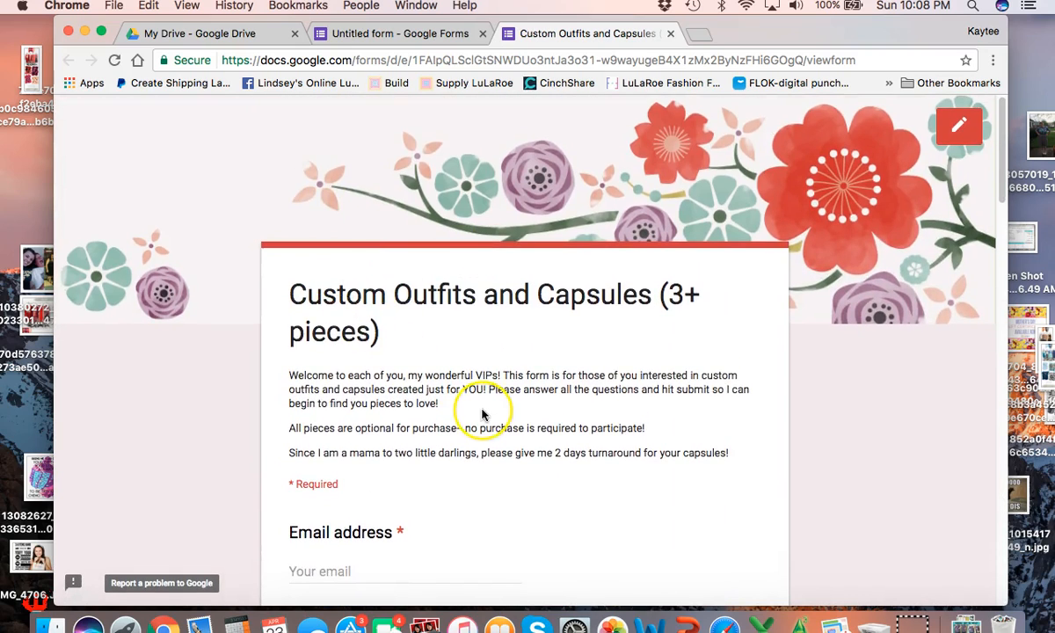
{"action": "scroll", "coordinate": [483, 410], "scroll_direction": "down", "scroll_amount": 3}
{"action": "scroll", "coordinate": [482, 406], "scroll_direction": "up", "scroll_amount": 3}
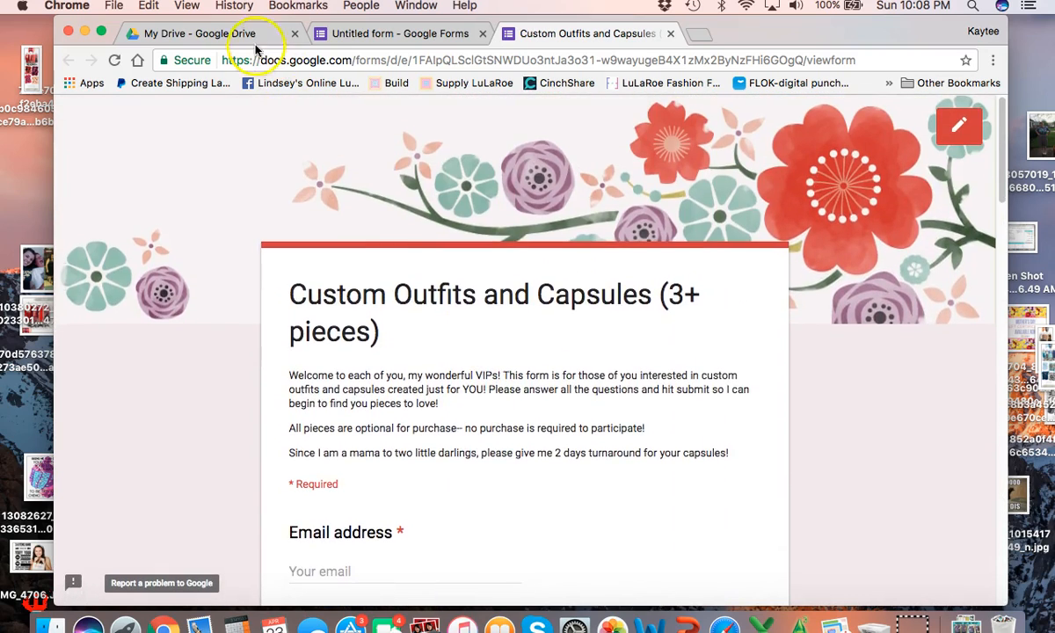
Switch to Google Drive and create a new blank Google Form in My Drive.
{"action": "left_click", "coordinate": [256, 37]}
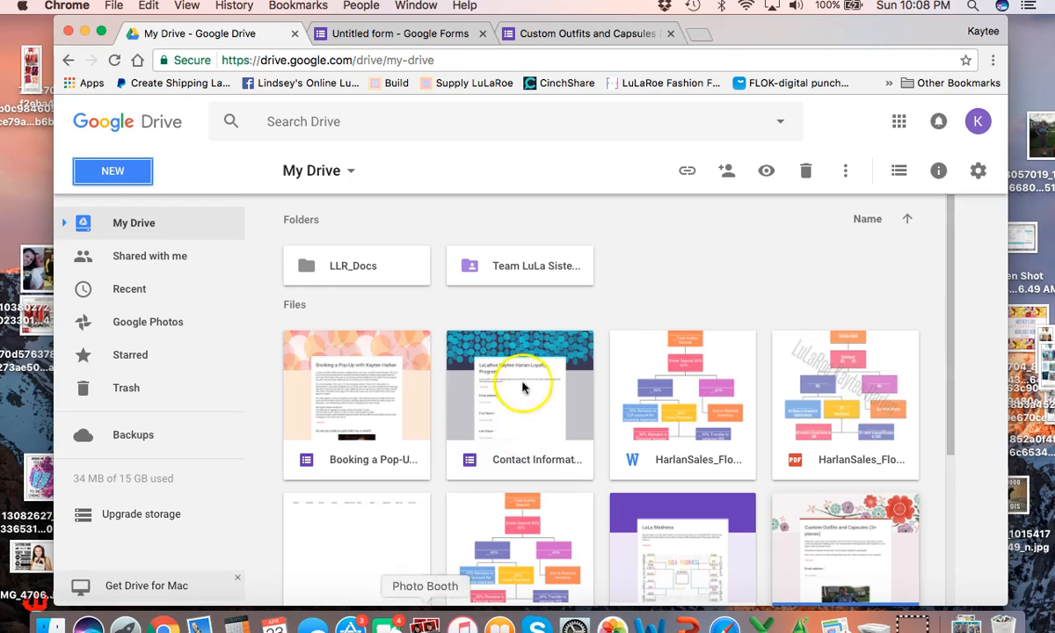
{"action": "scroll", "coordinate": [666, 300], "scroll_direction": "down", "scroll_amount": 2}
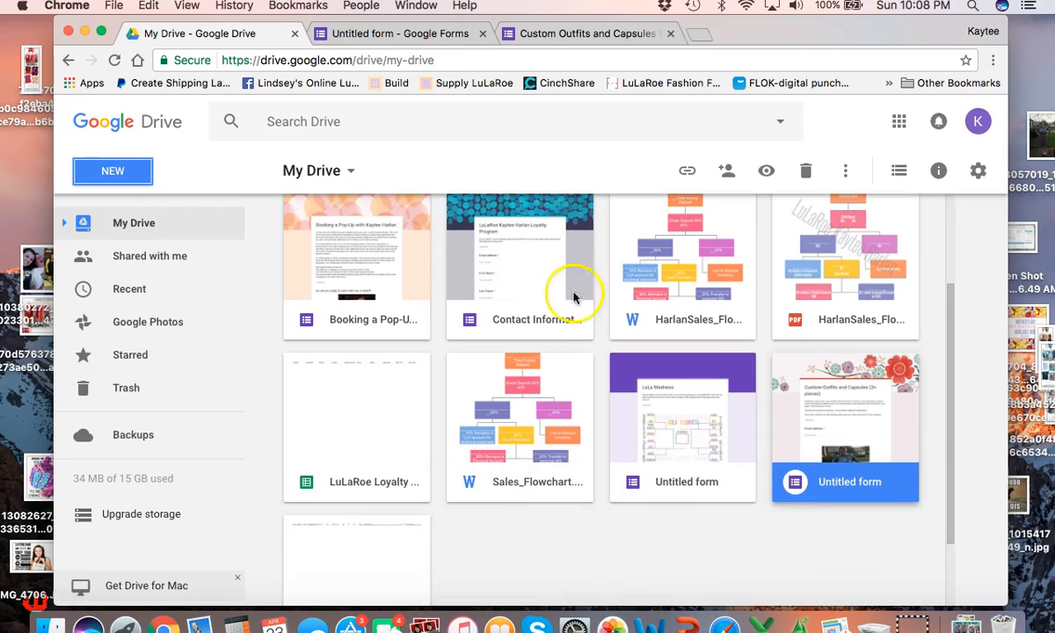
{"action": "left_click", "coordinate": [106, 176]}
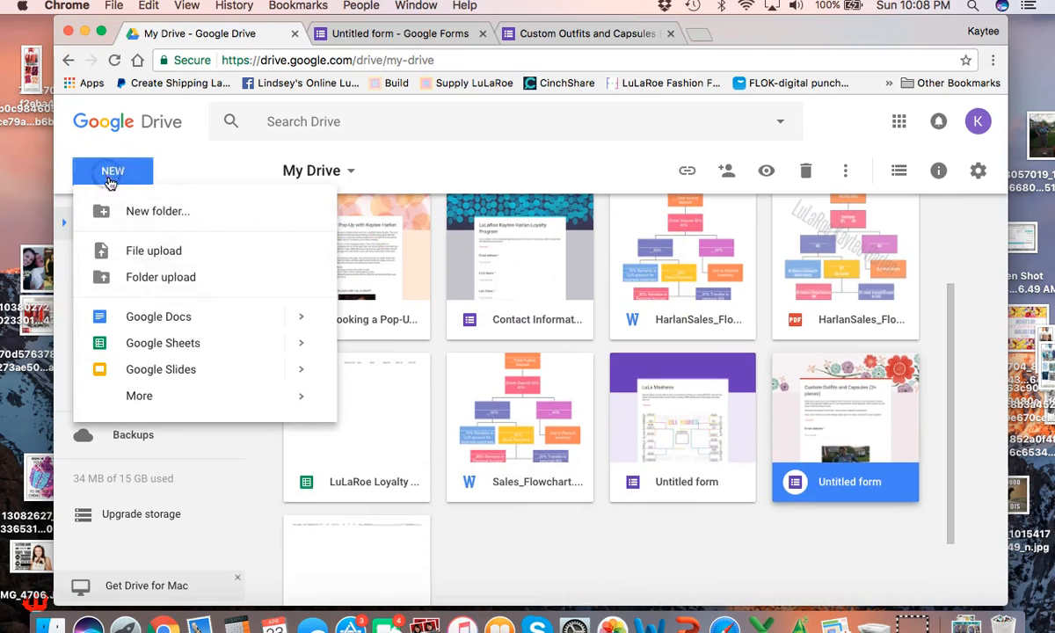
{"action": "mouse_move", "coordinate": [162, 396]}
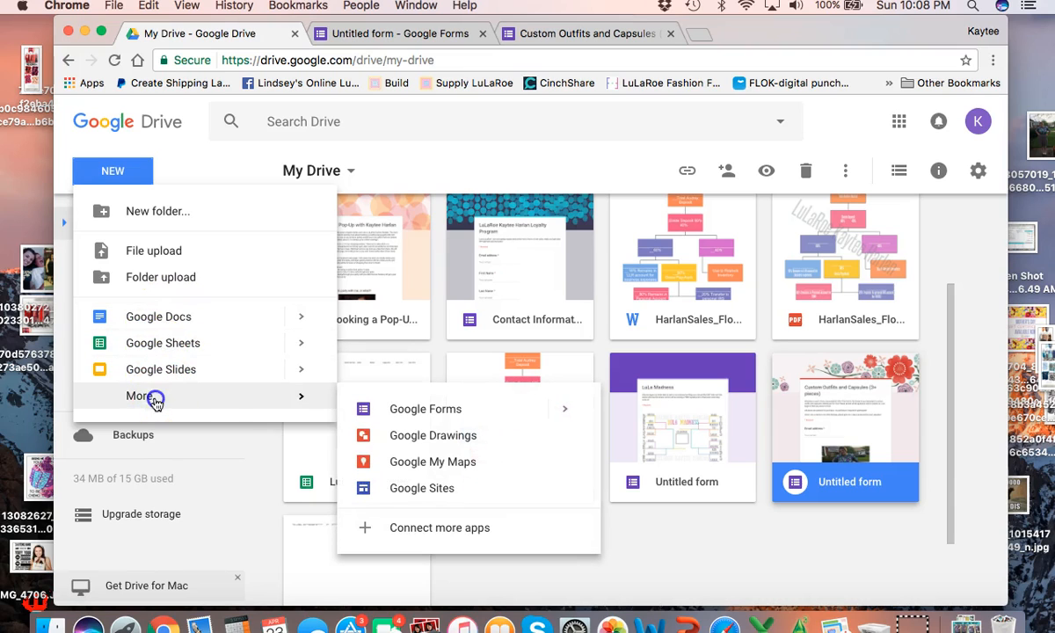
{"action": "left_click", "coordinate": [372, 416]}
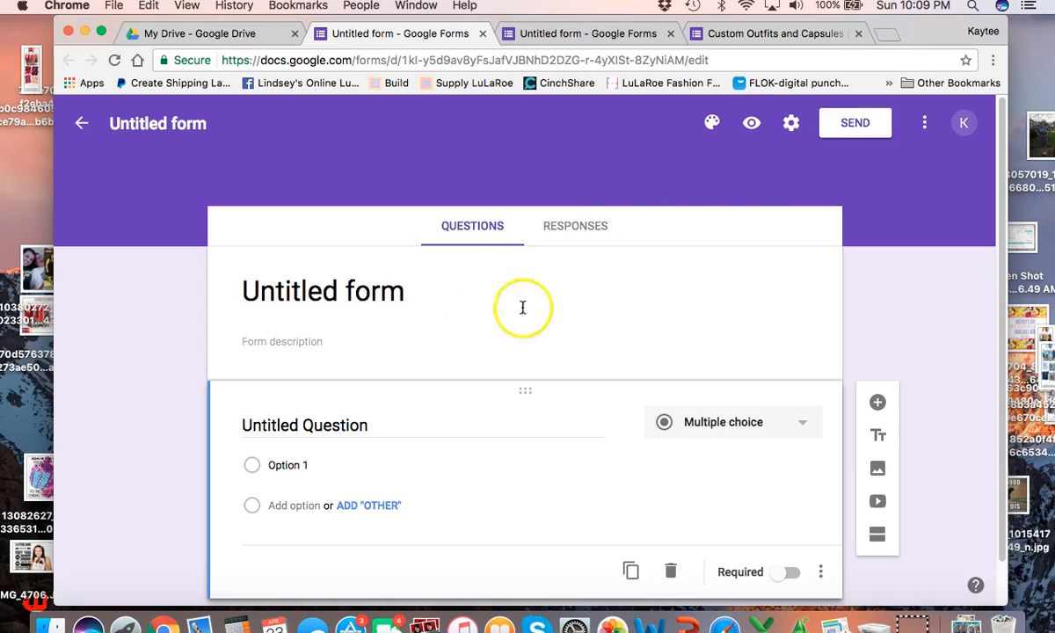
{"action": "scroll", "coordinate": [731, 264], "scroll_direction": "down", "scroll_amount": 1}
{"action": "scroll", "coordinate": [731, 263], "scroll_direction": "up", "scroll_amount": 1}
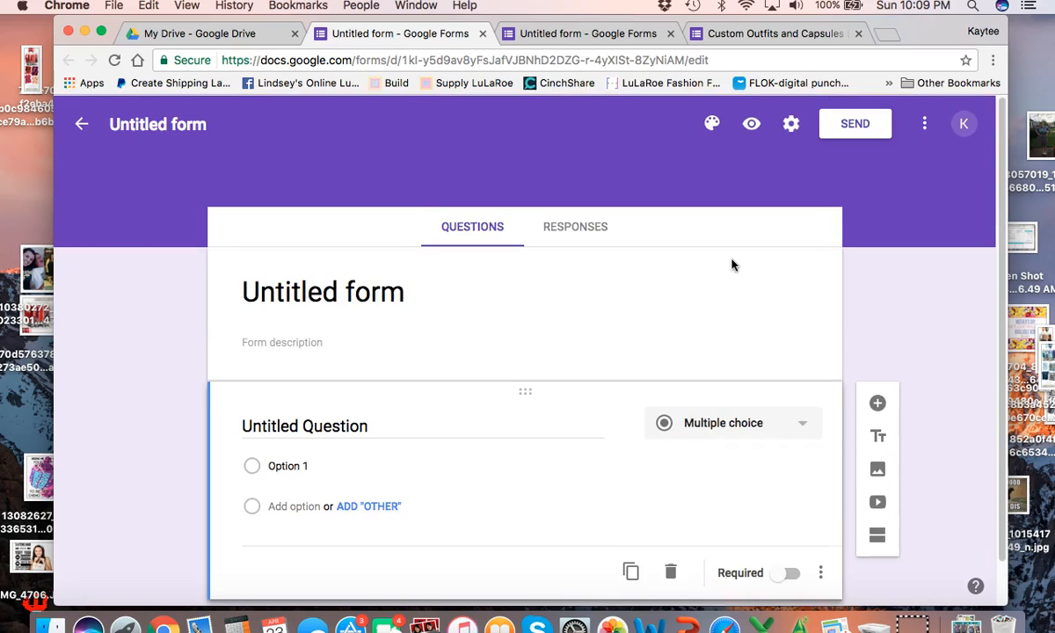
Preview the blank form as respondents see it and return to its editor.
{"action": "left_click", "coordinate": [752, 123]}
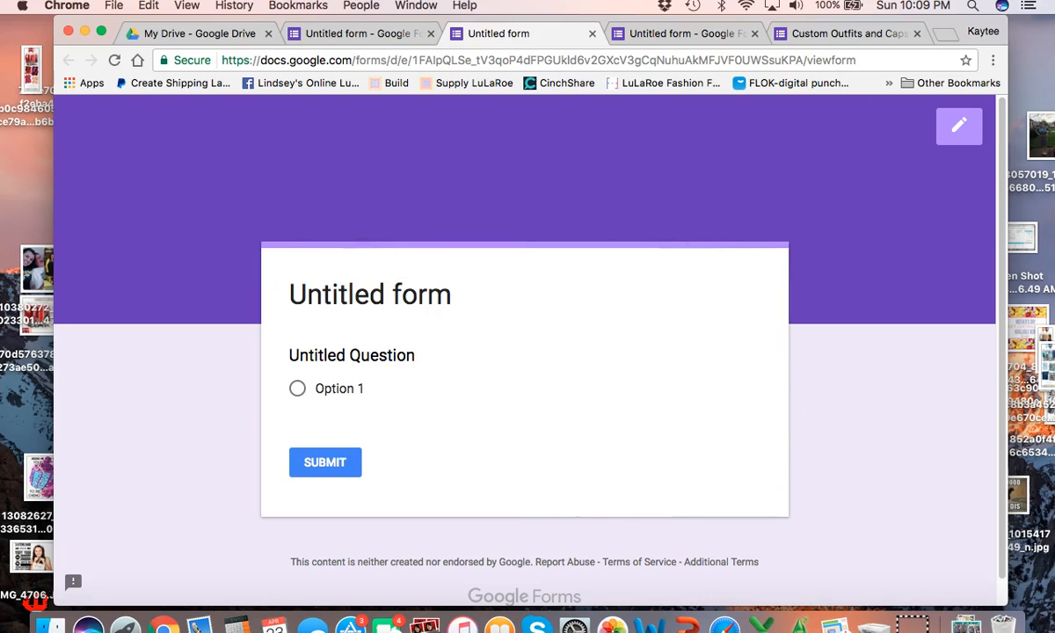
{"action": "left_click", "coordinate": [356, 34]}
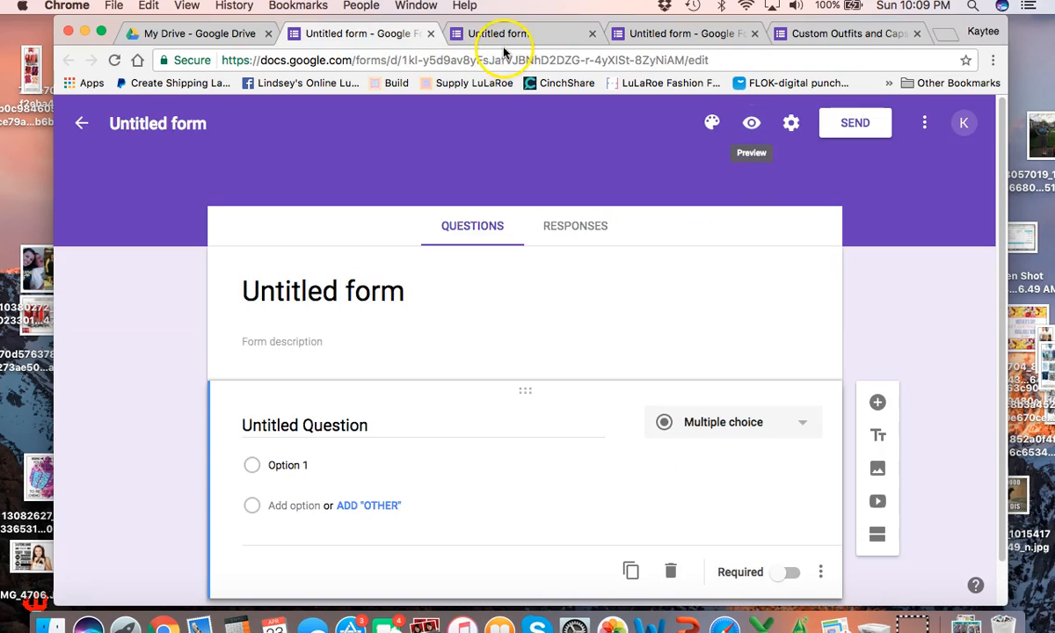
{"action": "scroll", "coordinate": [616, 451], "scroll_direction": "down", "scroll_amount": 1}
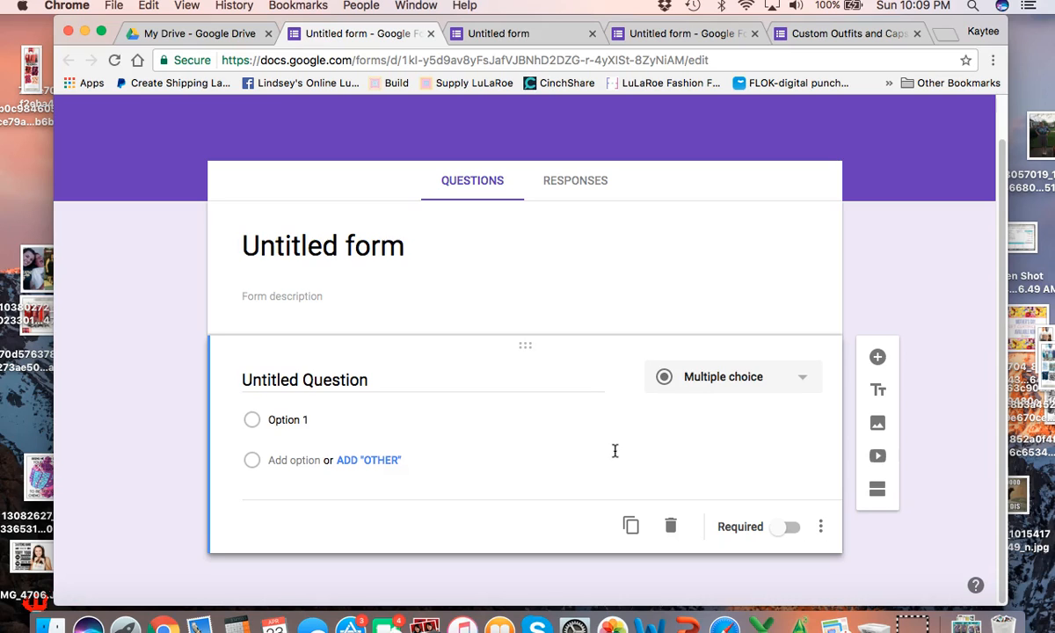
{"action": "scroll", "coordinate": [576, 344], "scroll_direction": "up", "scroll_amount": 1}
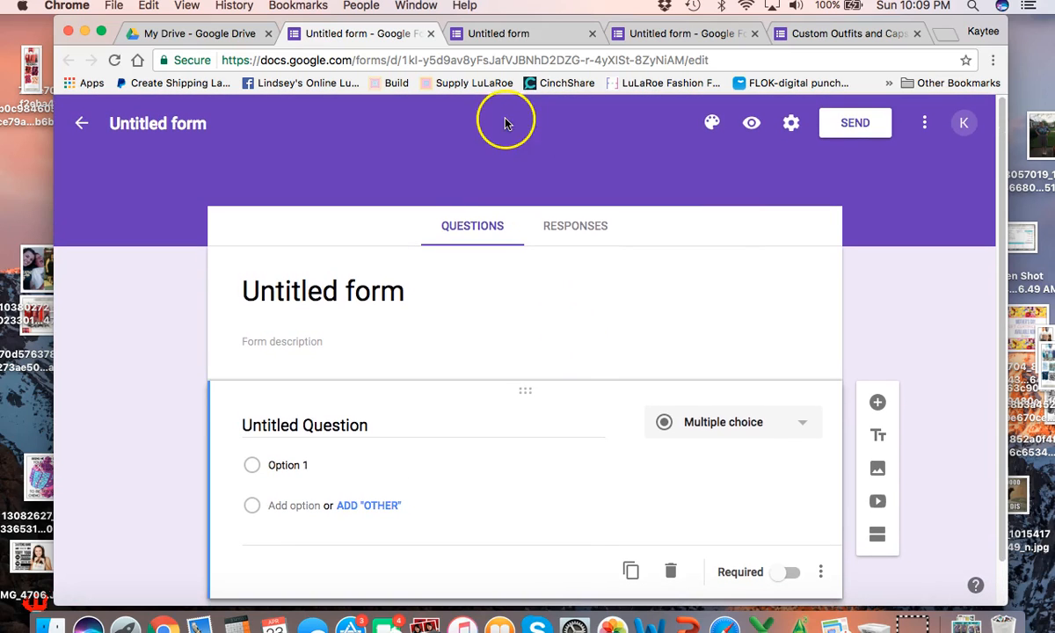
Check the finished form's title and title the new form "Custom Outfits and Capsules (3+ pieces)".
{"action": "left_click", "coordinate": [781, 36]}
{"action": "left_click", "coordinate": [672, 35]}
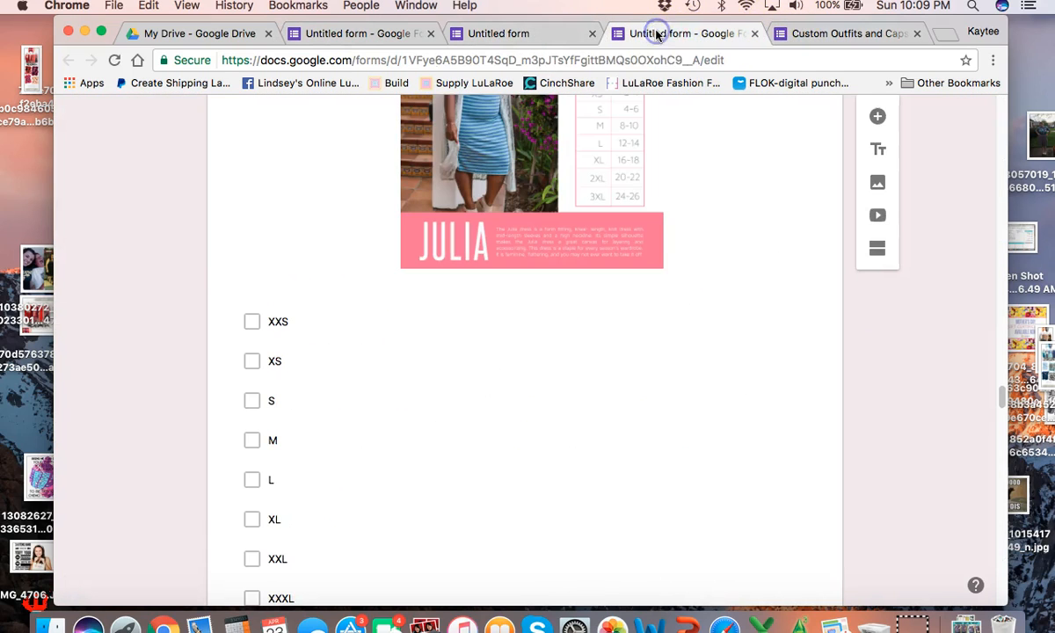
{"action": "scroll", "coordinate": [311, 350], "scroll_direction": "up", "scroll_amount": 15}
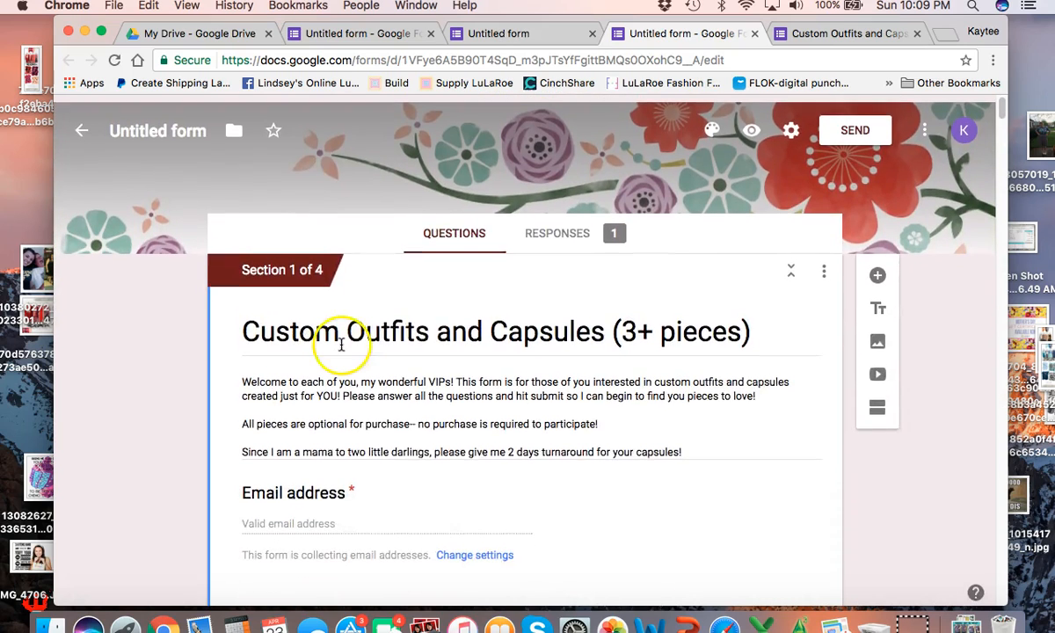
{"action": "left_click", "coordinate": [369, 34]}
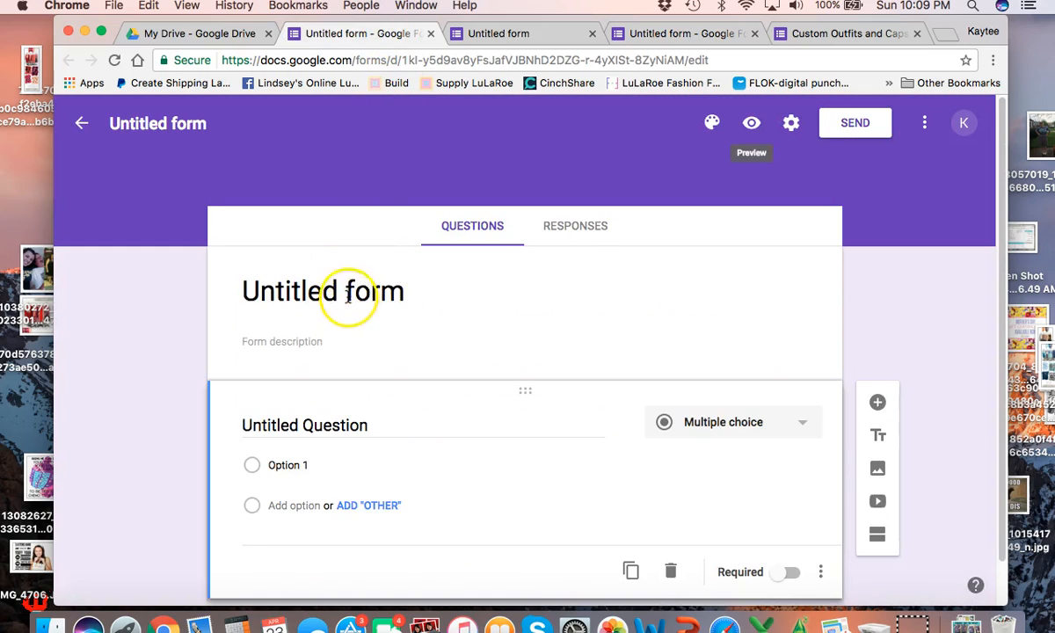
{"action": "left_click", "coordinate": [409, 290]}
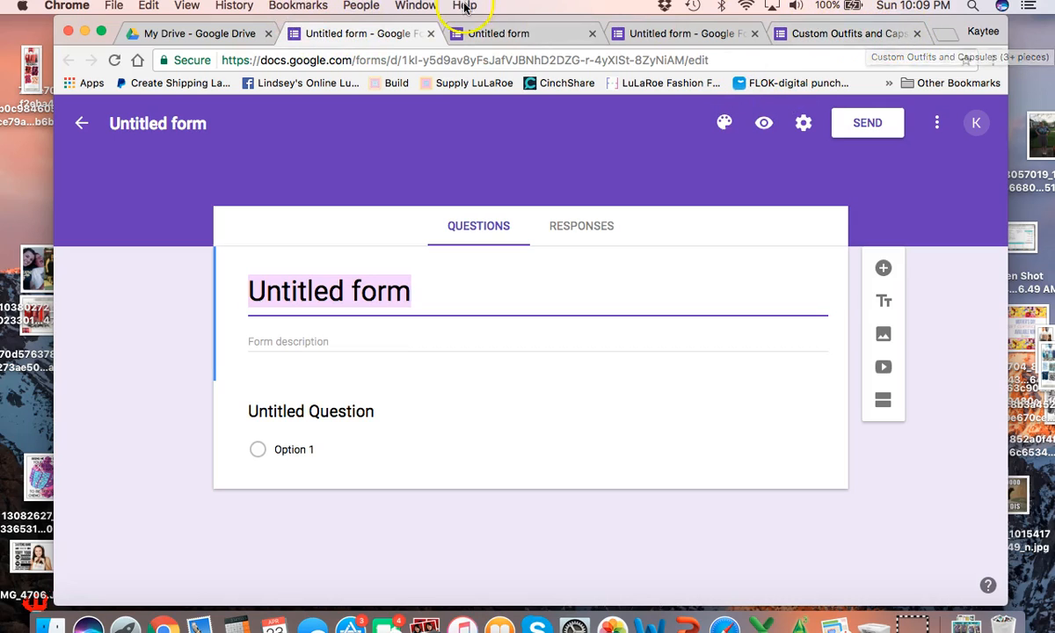
{"action": "type", "text": "Custom"}
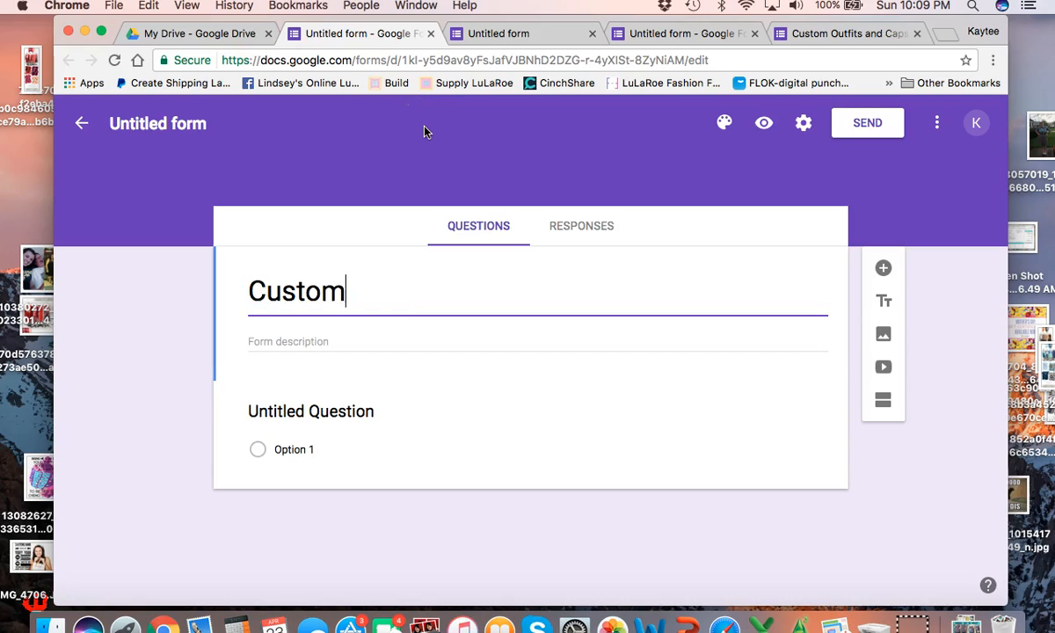
{"action": "type", "text": " Outfits and"}
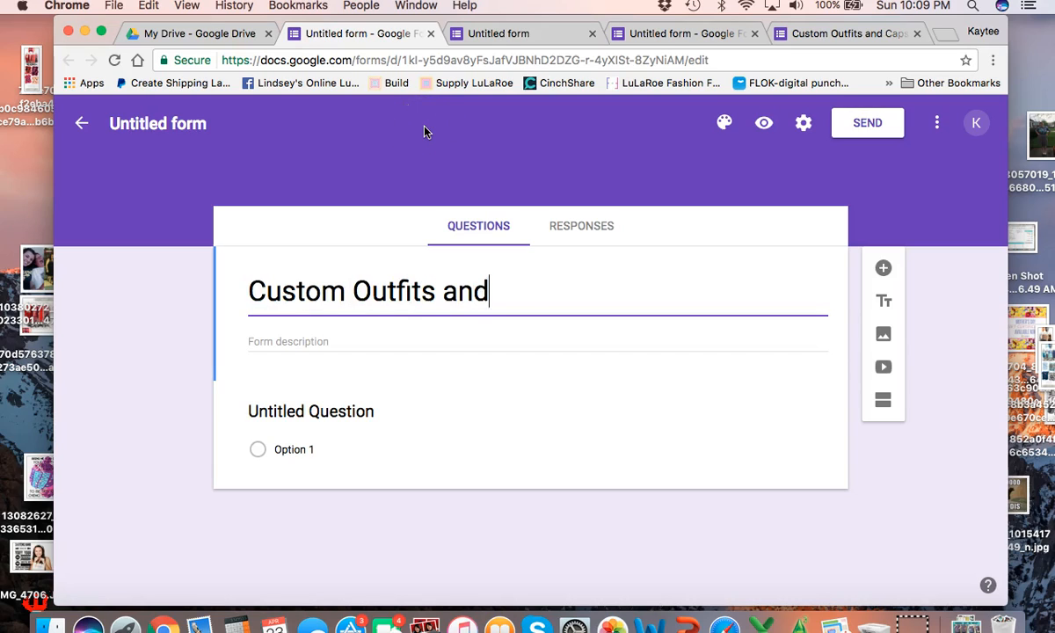
{"action": "type", "text": " Capsules (3+ pieces"}
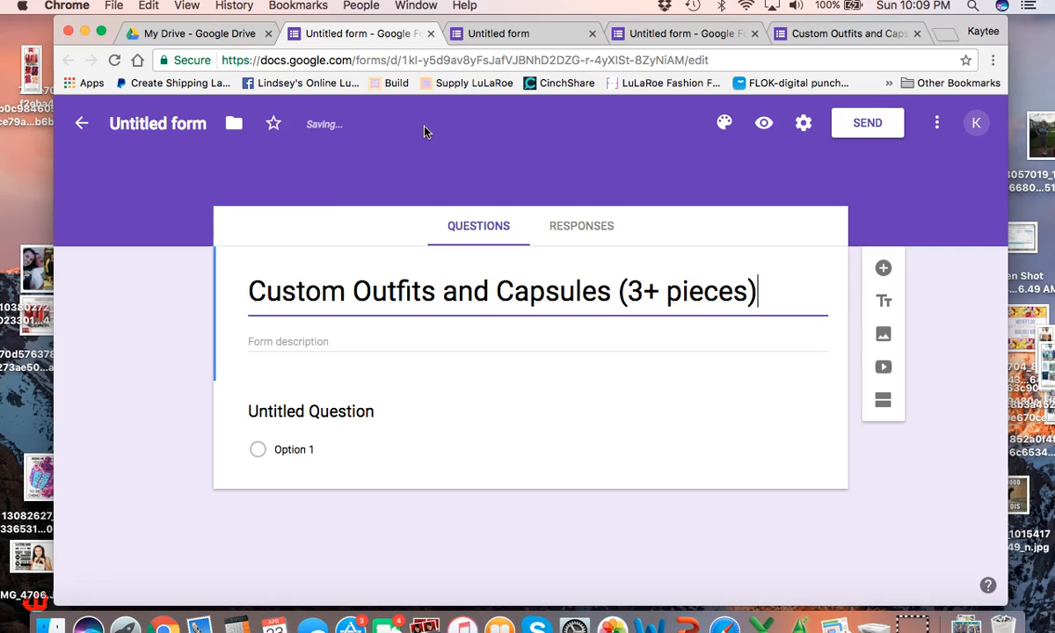
Examine the finished form's welcome description in the respondent view, and its description and email address field in the editor.
{"action": "left_click", "coordinate": [328, 342]}
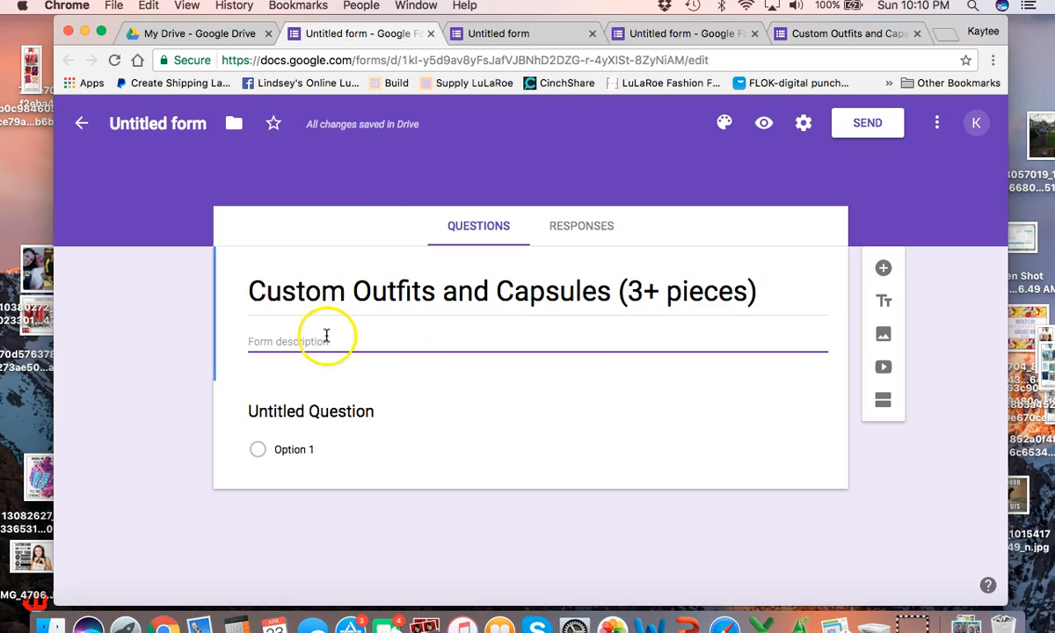
{"action": "left_click", "coordinate": [819, 36]}
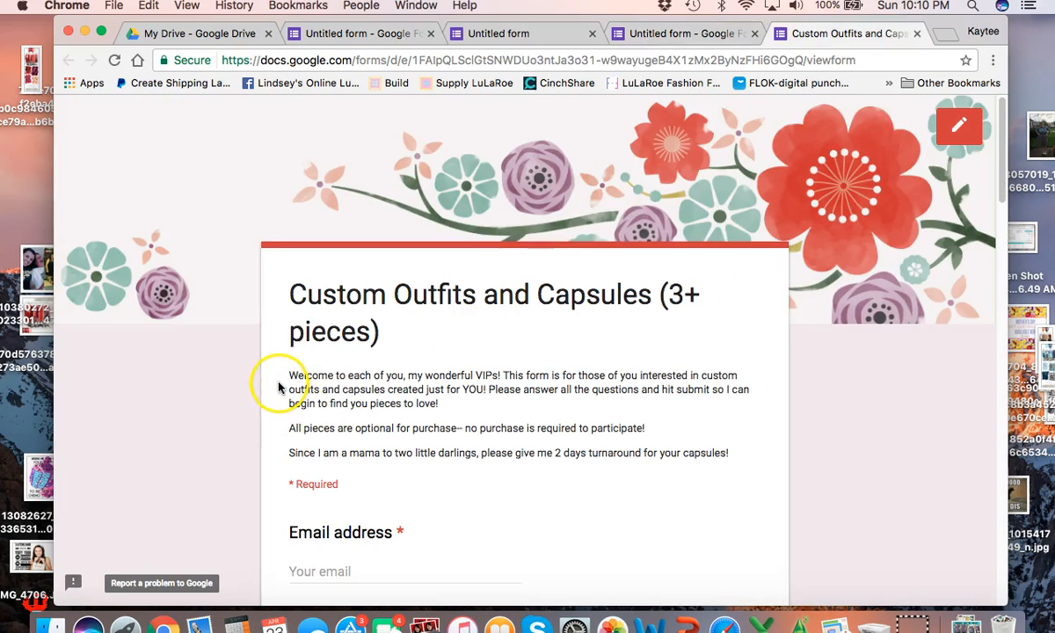
{"action": "left_click_drag", "start_coordinate": [287, 376], "coordinate": [708, 418]}
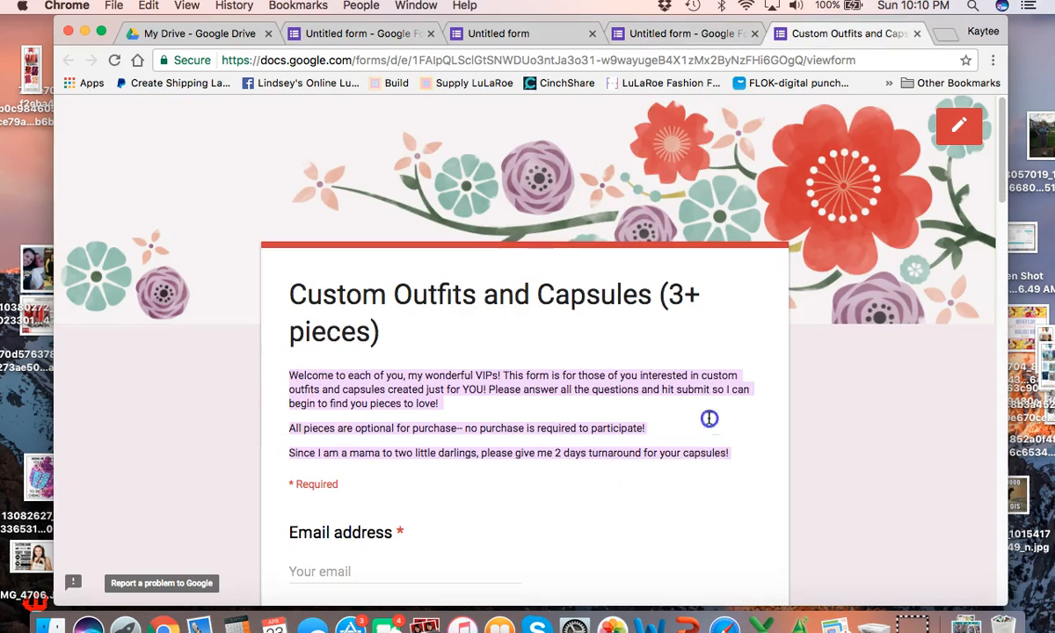
{"action": "left_click", "coordinate": [708, 418]}
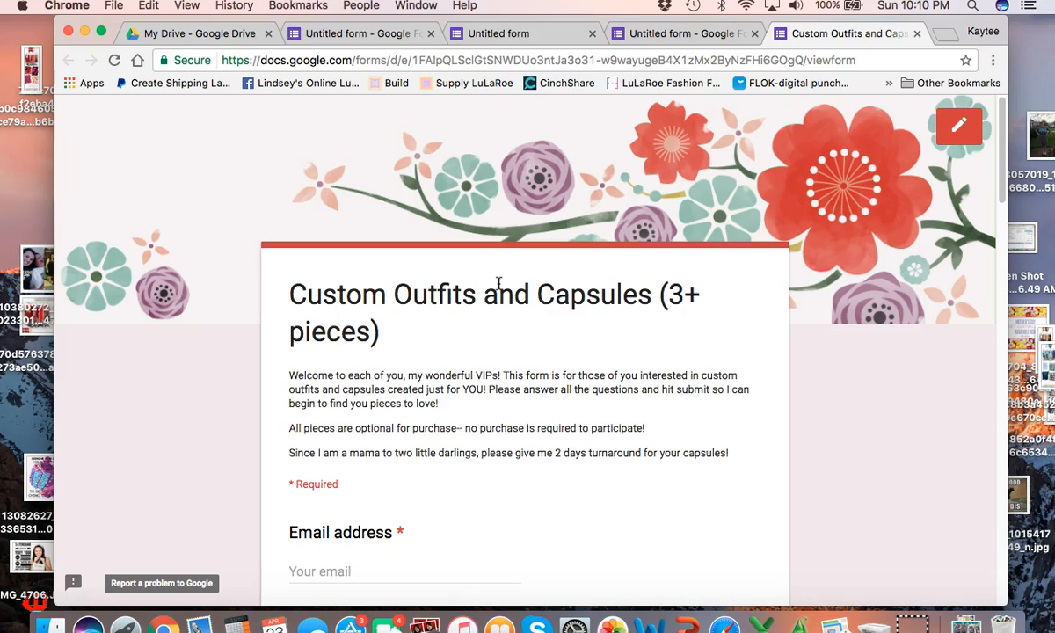
{"action": "left_click", "coordinate": [356, 35]}
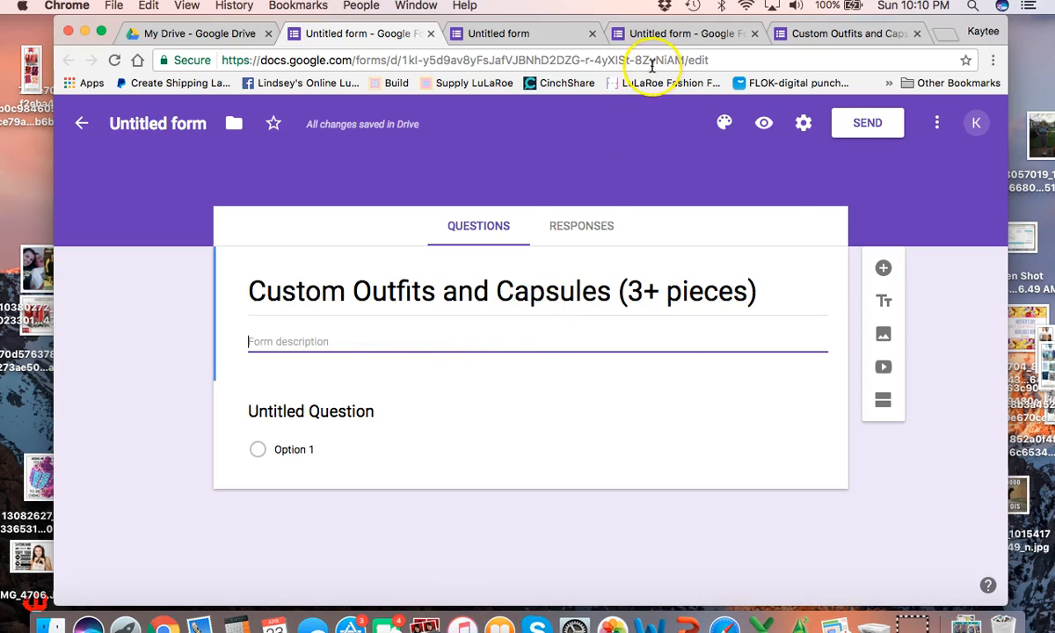
{"action": "left_click", "coordinate": [650, 35]}
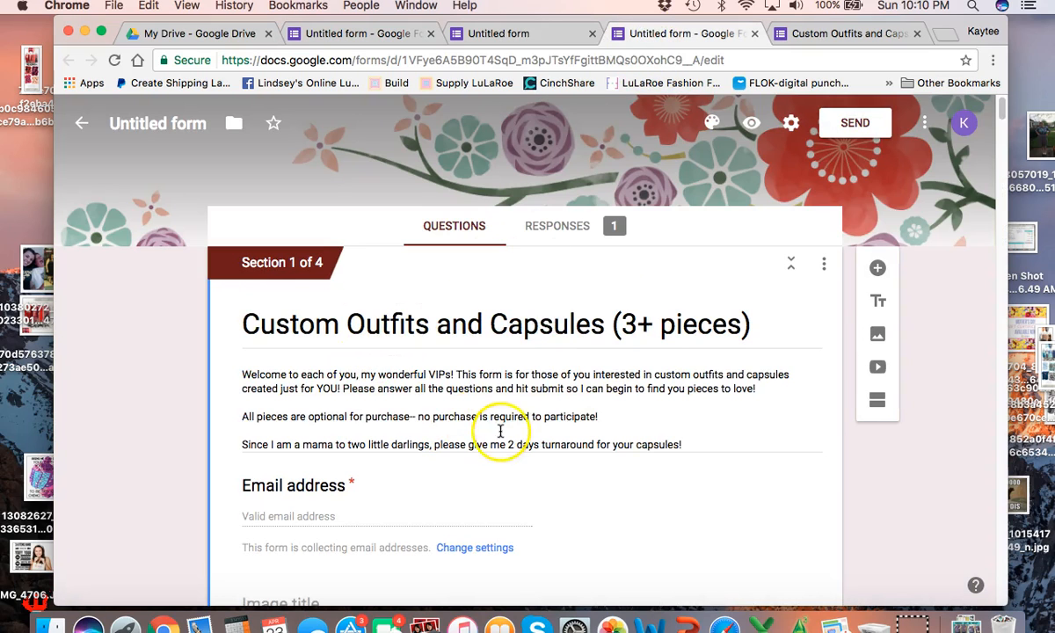
{"action": "scroll", "coordinate": [501, 428], "scroll_direction": "down", "scroll_amount": 2}
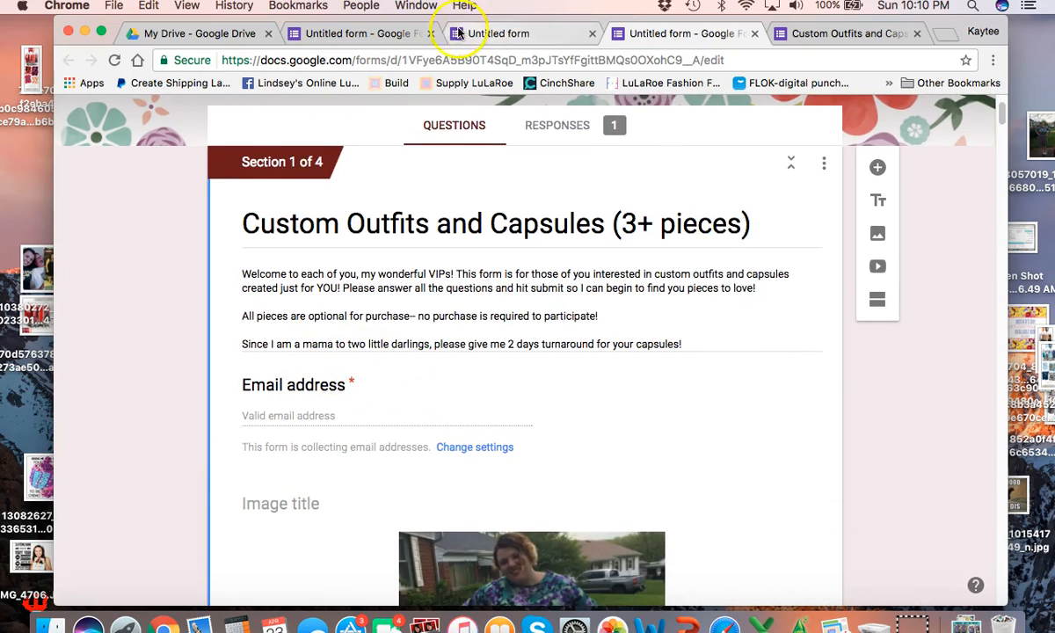
In the new form, turn the untitled question into a Short answer question reading "What is your e-mail address?".
{"action": "left_click", "coordinate": [364, 34]}
{"action": "left_click", "coordinate": [345, 404]}
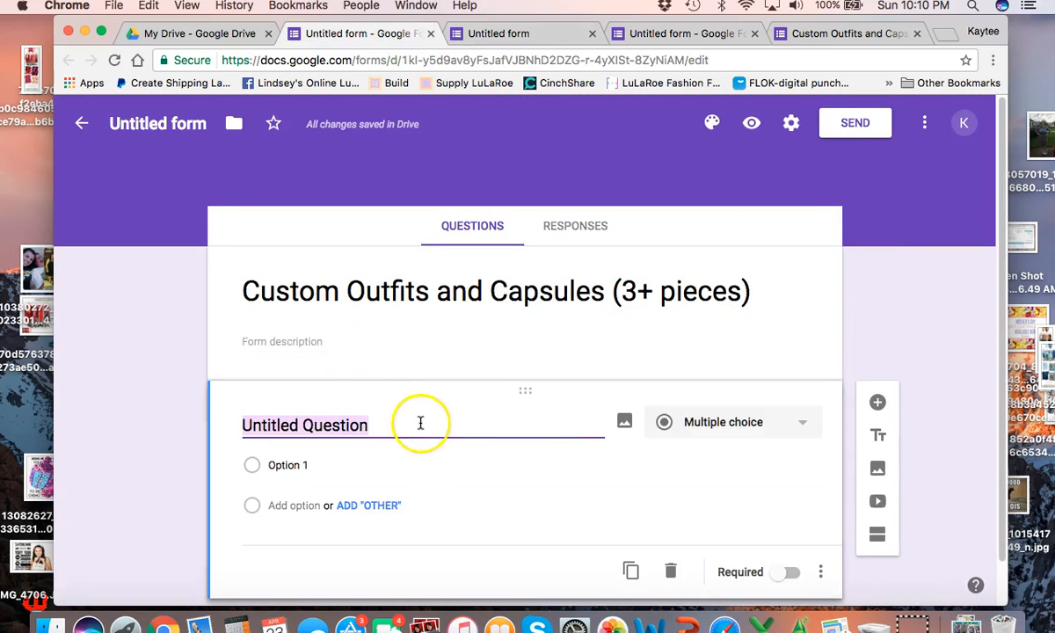
{"action": "type", "text": "e"}
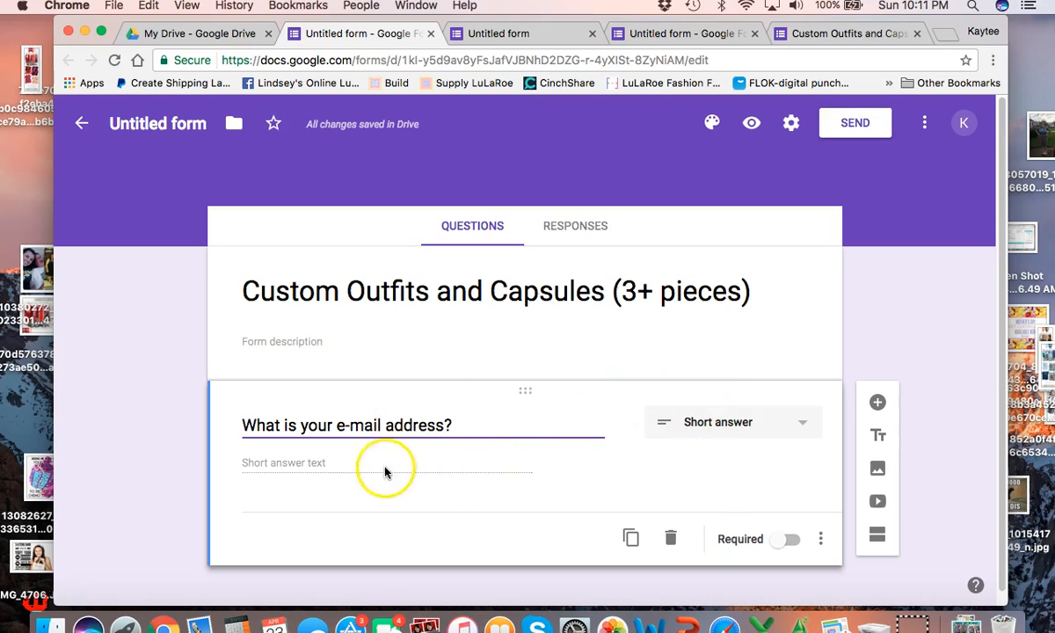
{"action": "left_click", "coordinate": [310, 465]}
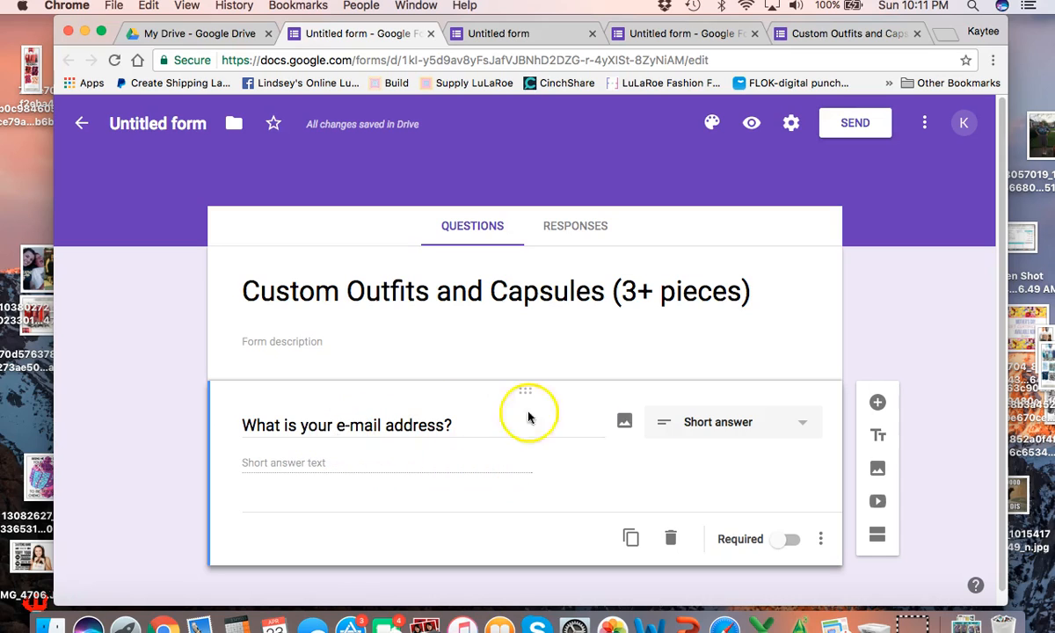
{"action": "left_click", "coordinate": [708, 424]}
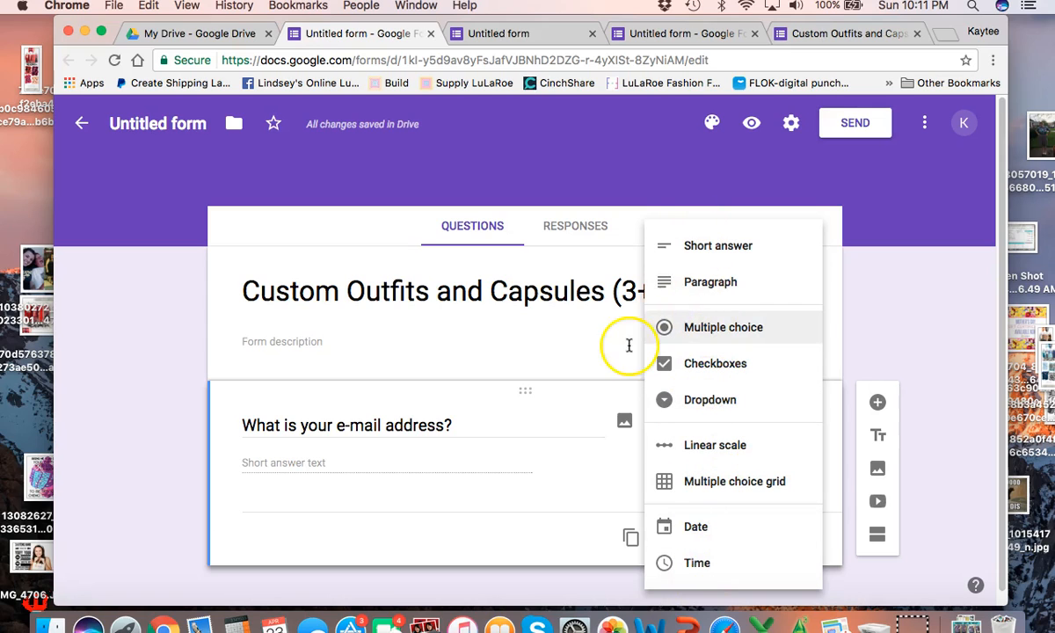
{"action": "left_click", "coordinate": [699, 253]}
{"action": "left_click", "coordinate": [469, 426]}
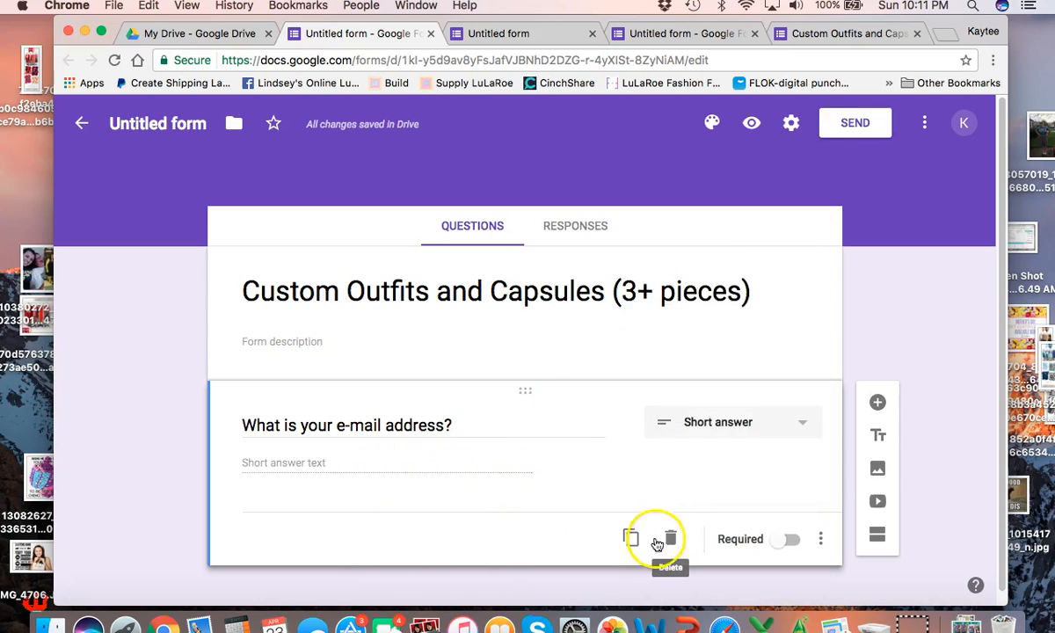
Make the e-mail address question required and look at its additional display options.
{"action": "left_click", "coordinate": [777, 540]}
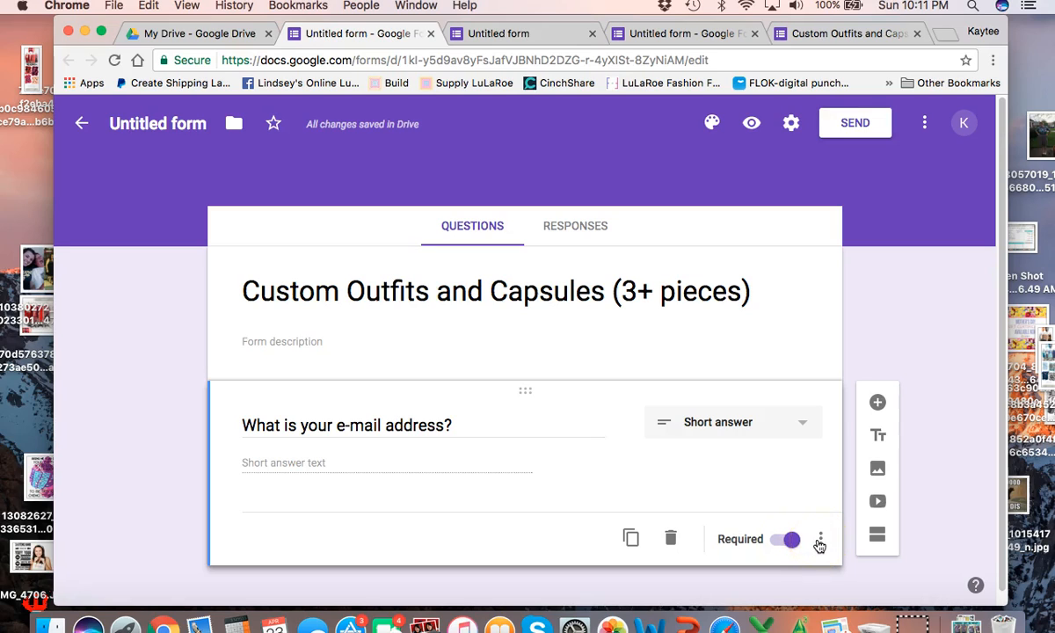
{"action": "left_click", "coordinate": [820, 540]}
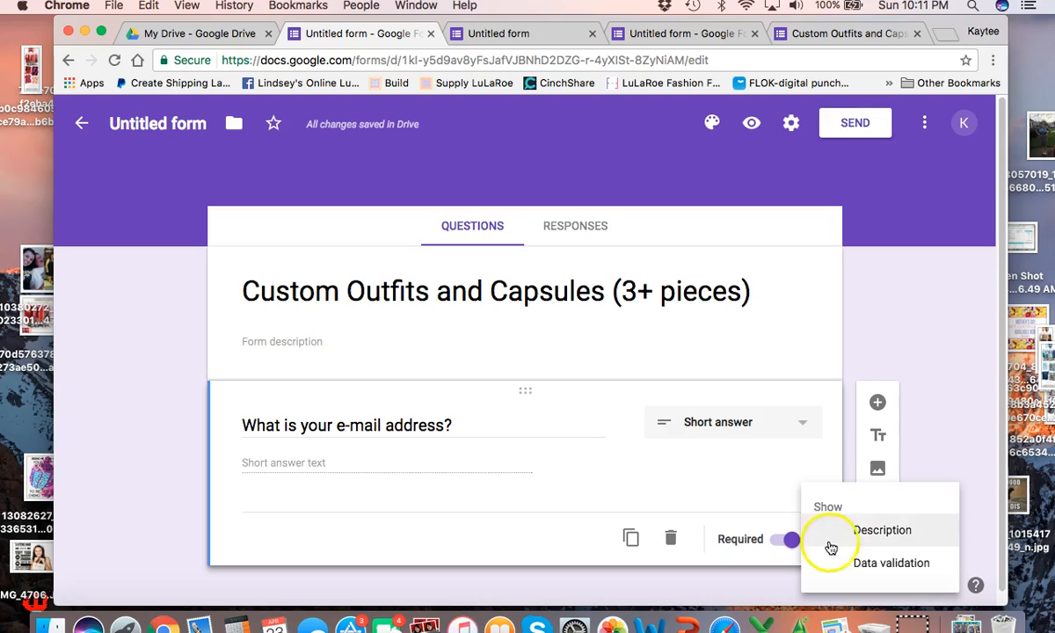
{"action": "left_click", "coordinate": [930, 440]}
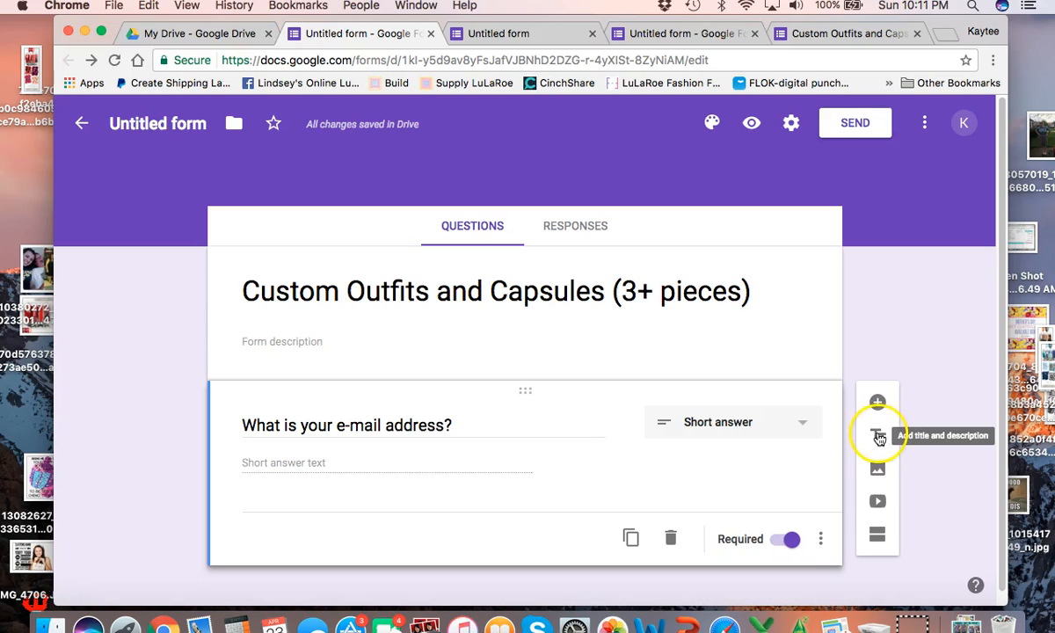
Add a required Short answer question reading "What is your name on Facebook?" below the e-mail question.
{"action": "left_click", "coordinate": [877, 402]}
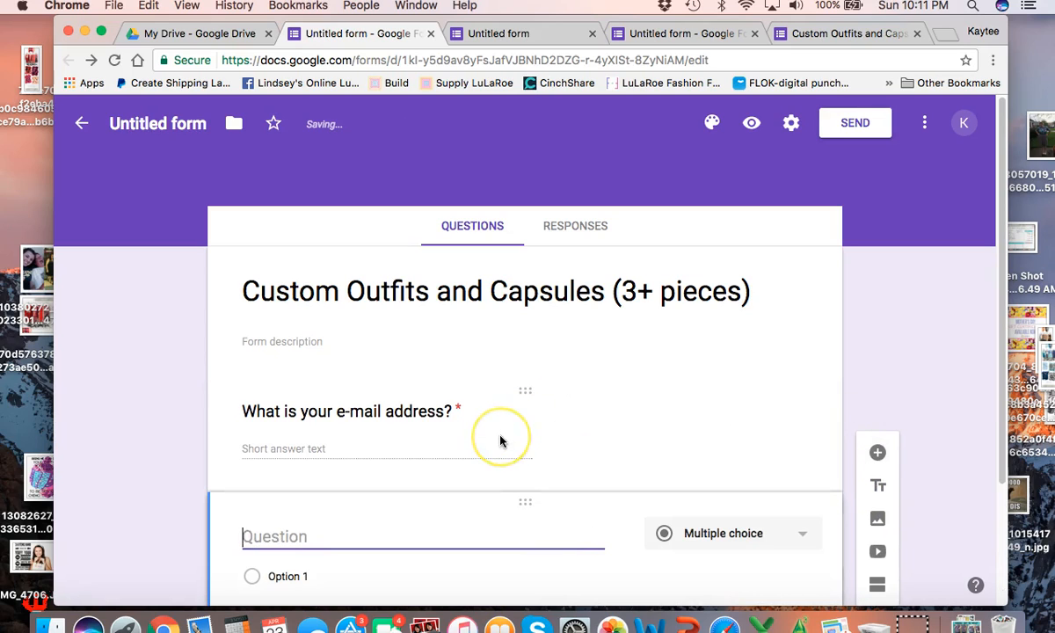
{"action": "type", "text": "What is your name o"}
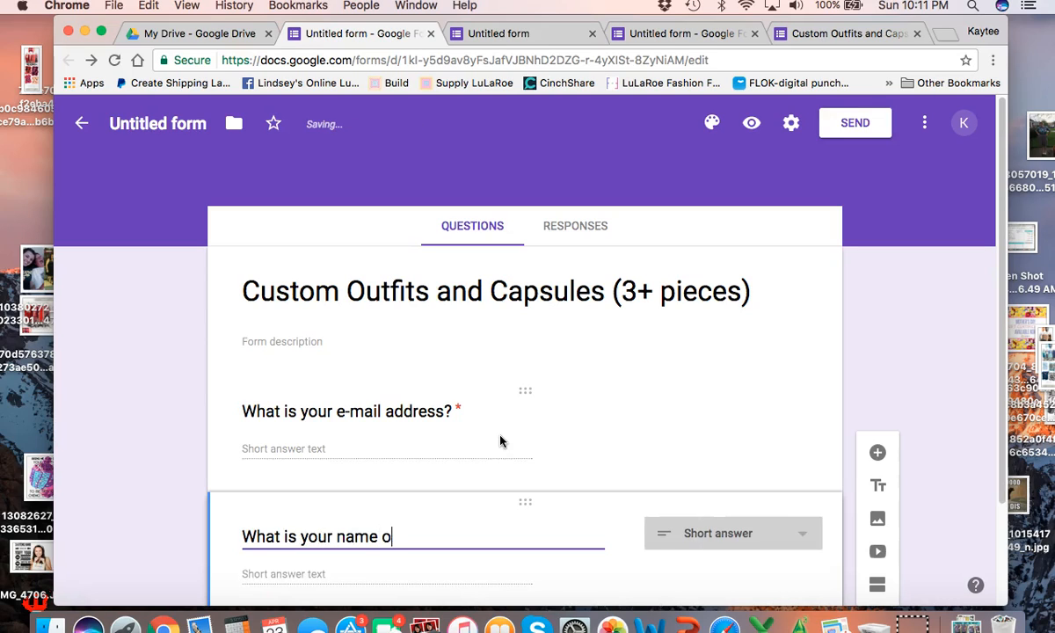
{"action": "type", "text": "n Facebook"}
{"action": "key", "text": "BackSpace"}
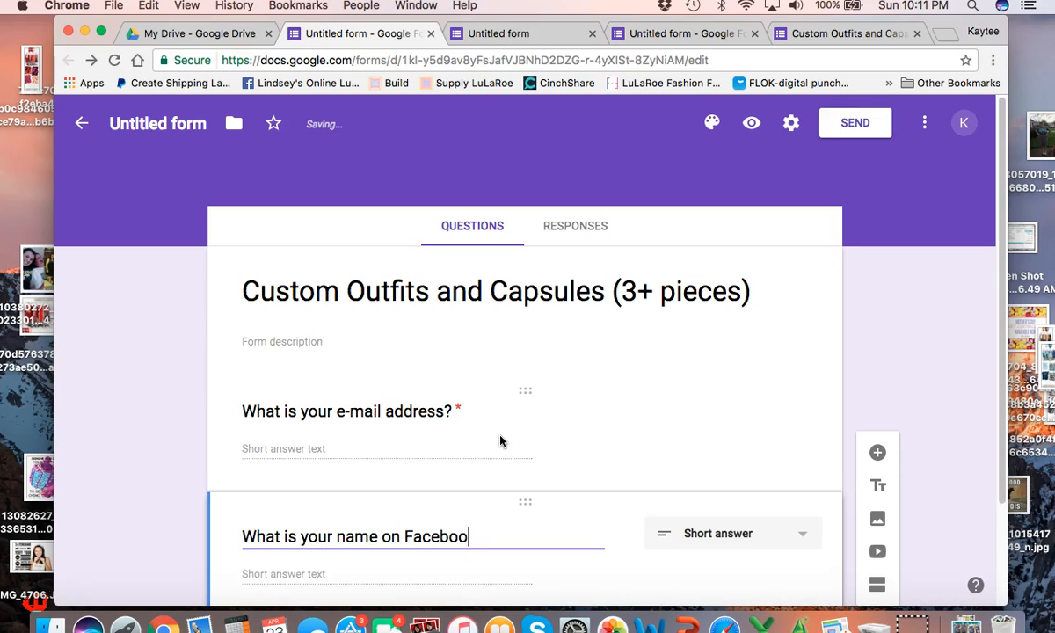
{"action": "type", "text": "k?"}
{"action": "scroll", "coordinate": [500, 441], "scroll_direction": "down", "scroll_amount": 3}
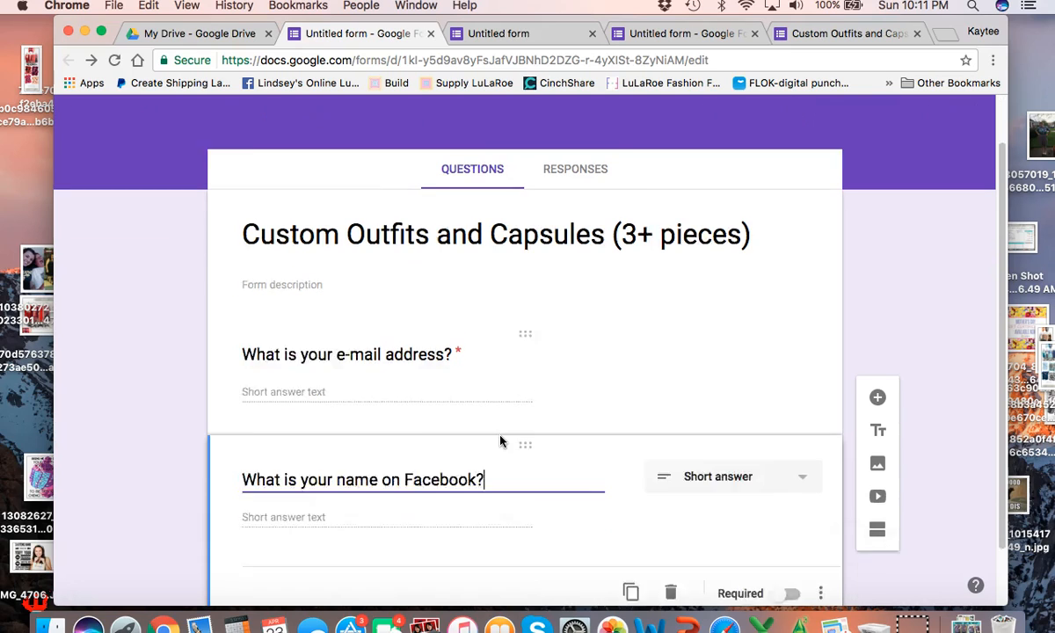
{"action": "left_click", "coordinate": [774, 528]}
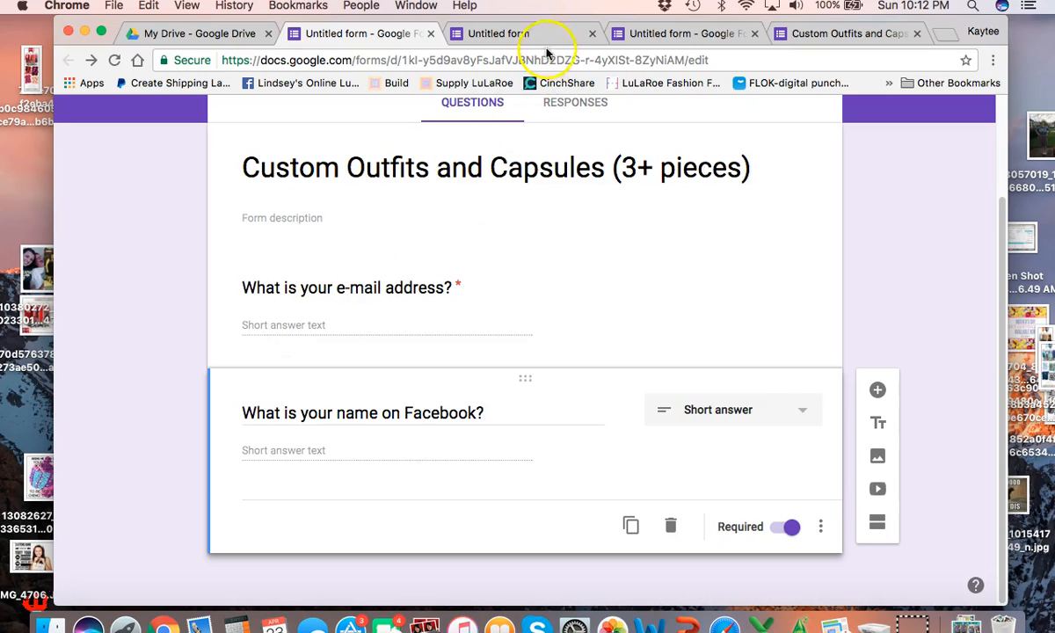
Examine the finished form's image, Facebook name and styles questions, closing the blank form's preview along the way, and return to the new form.
{"action": "left_click", "coordinate": [612, 32]}
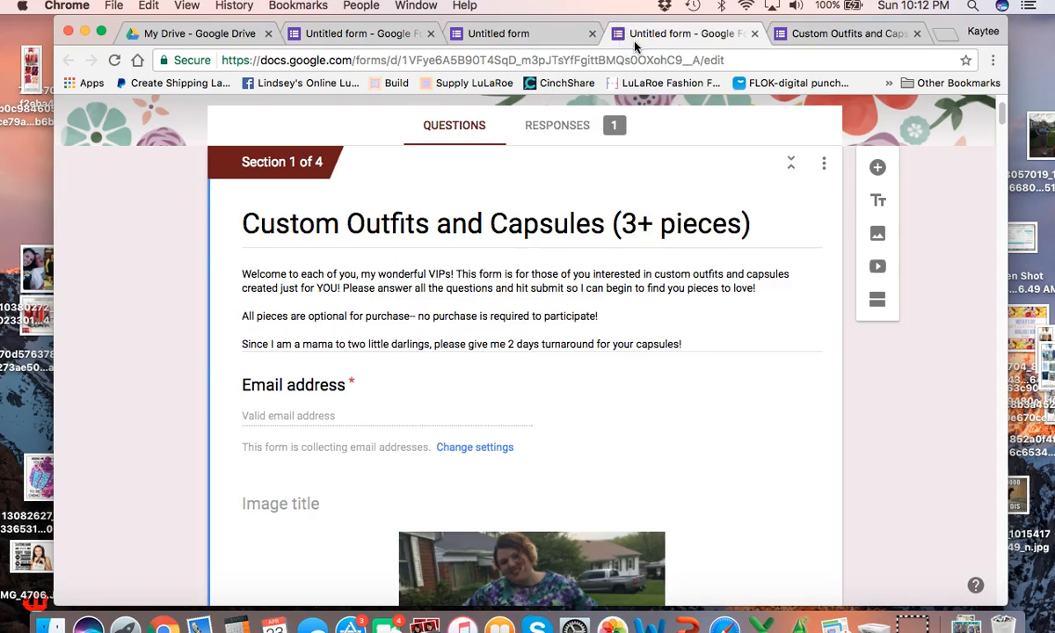
{"action": "scroll", "coordinate": [537, 282], "scroll_direction": "down", "scroll_amount": 2}
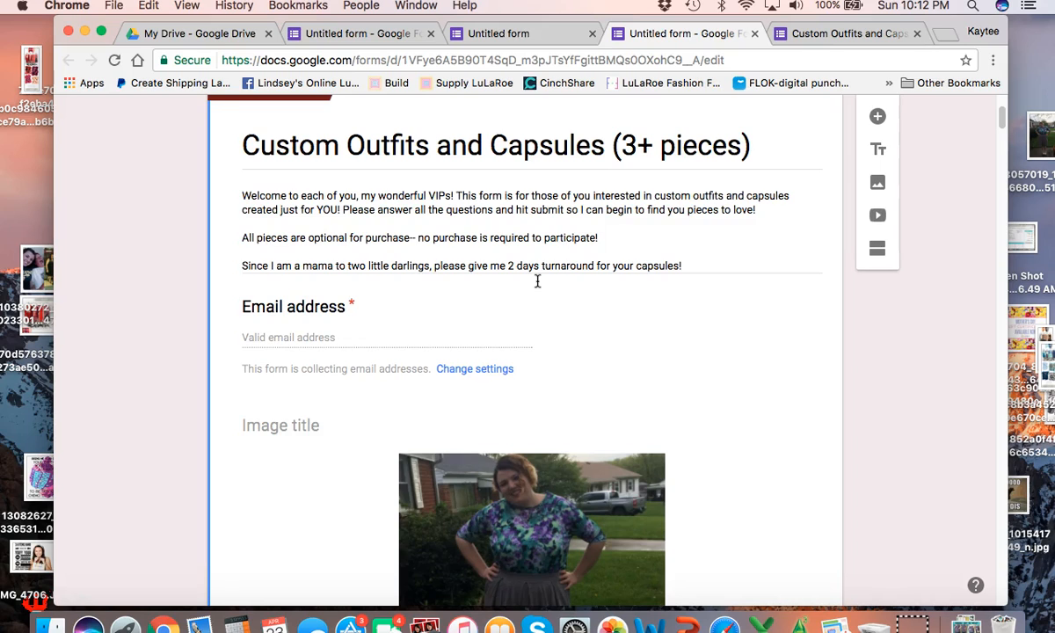
{"action": "scroll", "coordinate": [537, 281], "scroll_direction": "down", "scroll_amount": 5}
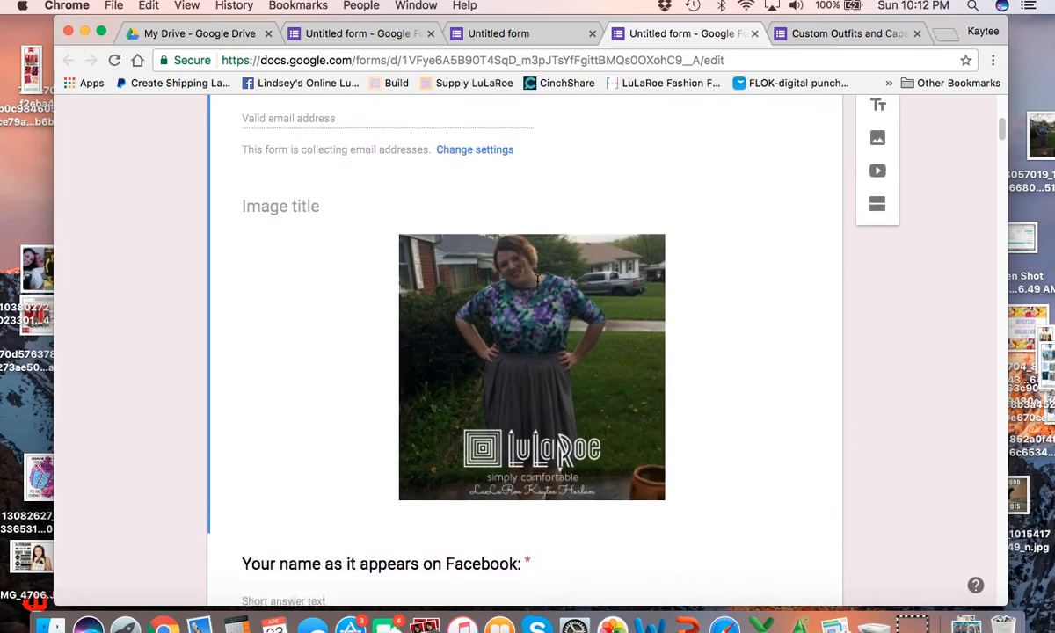
{"action": "scroll", "coordinate": [537, 279], "scroll_direction": "down", "scroll_amount": 3}
{"action": "left_click", "coordinate": [554, 33]}
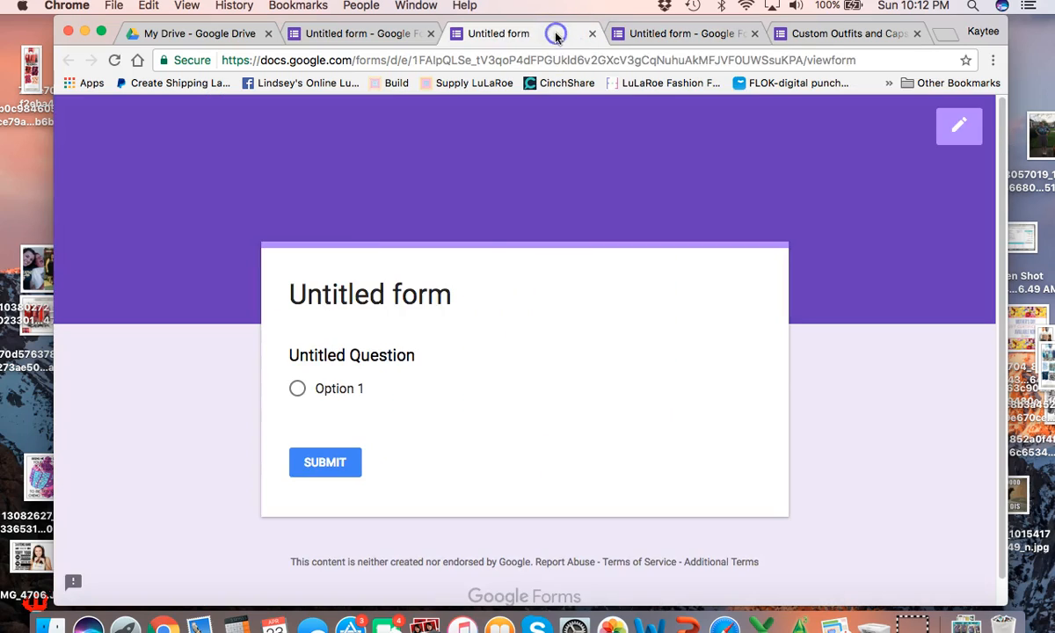
{"action": "left_click", "coordinate": [591, 33]}
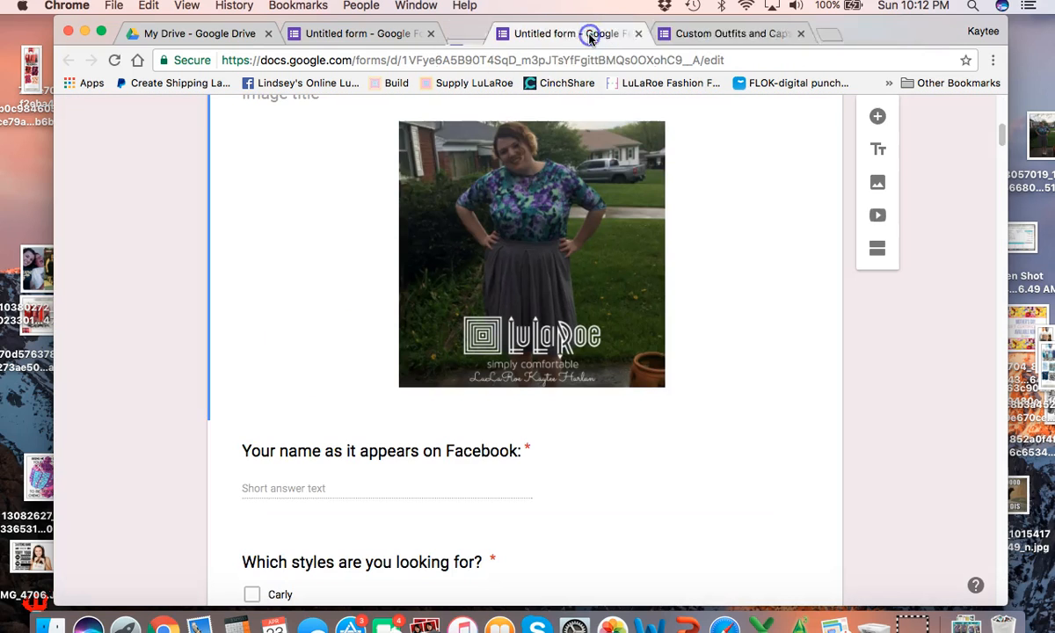
{"action": "scroll", "coordinate": [353, 429], "scroll_direction": "down", "scroll_amount": 3}
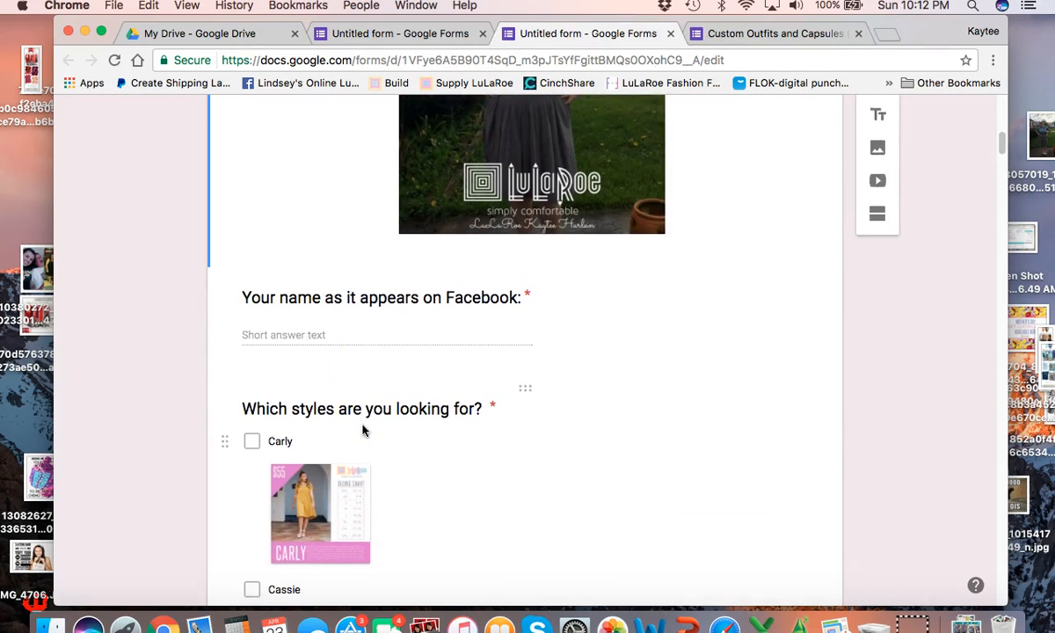
{"action": "scroll", "coordinate": [413, 309], "scroll_direction": "up", "scroll_amount": 3}
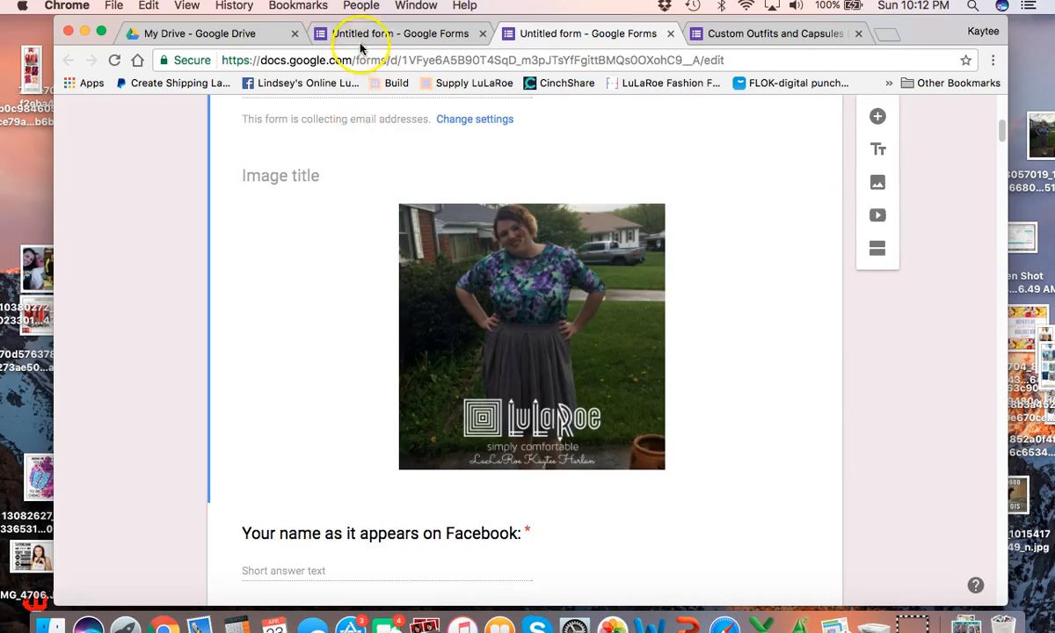
{"action": "left_click", "coordinate": [360, 41]}
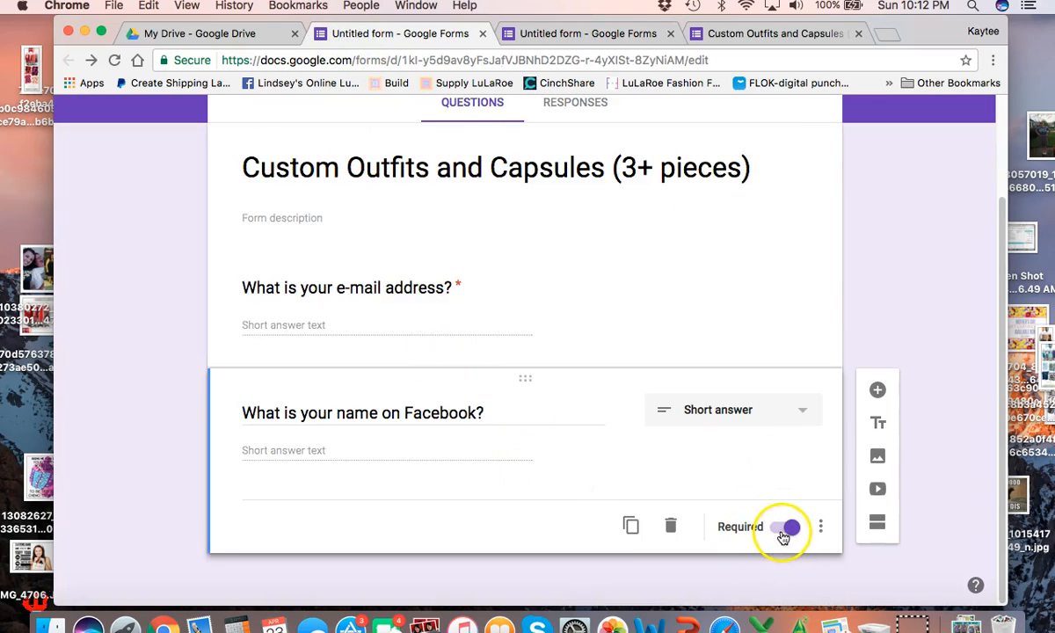
Check the finished form's introduction and image, then set the new form's description to "Tell you all about what i'm doing, how often, and how much you'll LOVE IT!".
{"action": "scroll", "coordinate": [593, 361], "scroll_direction": "up", "scroll_amount": 2}
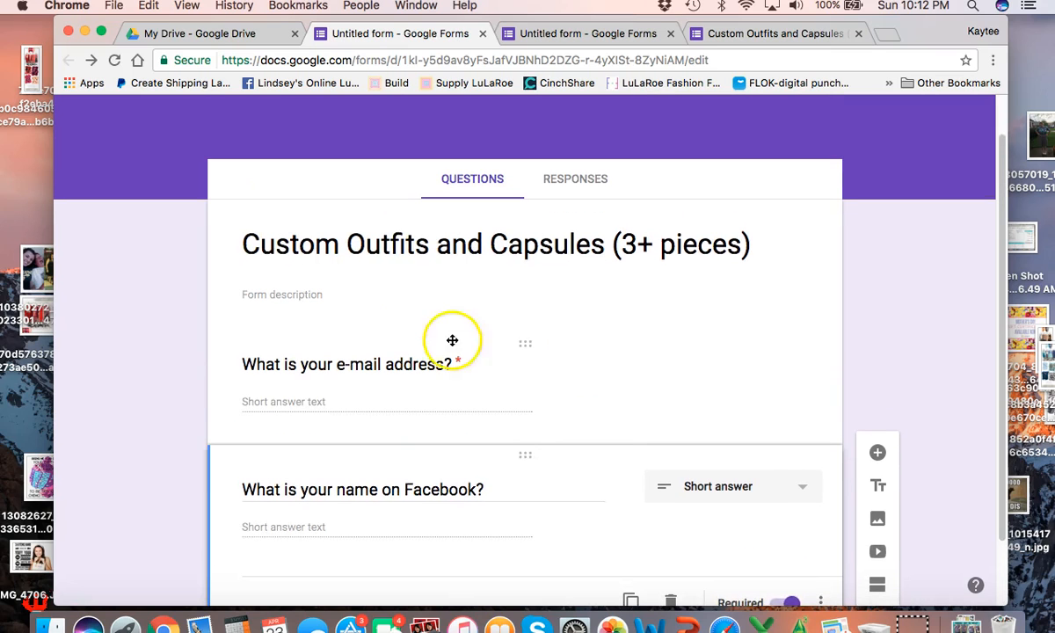
{"action": "left_click", "coordinate": [734, 35]}
{"action": "scroll", "coordinate": [537, 299], "scroll_direction": "down", "scroll_amount": 4}
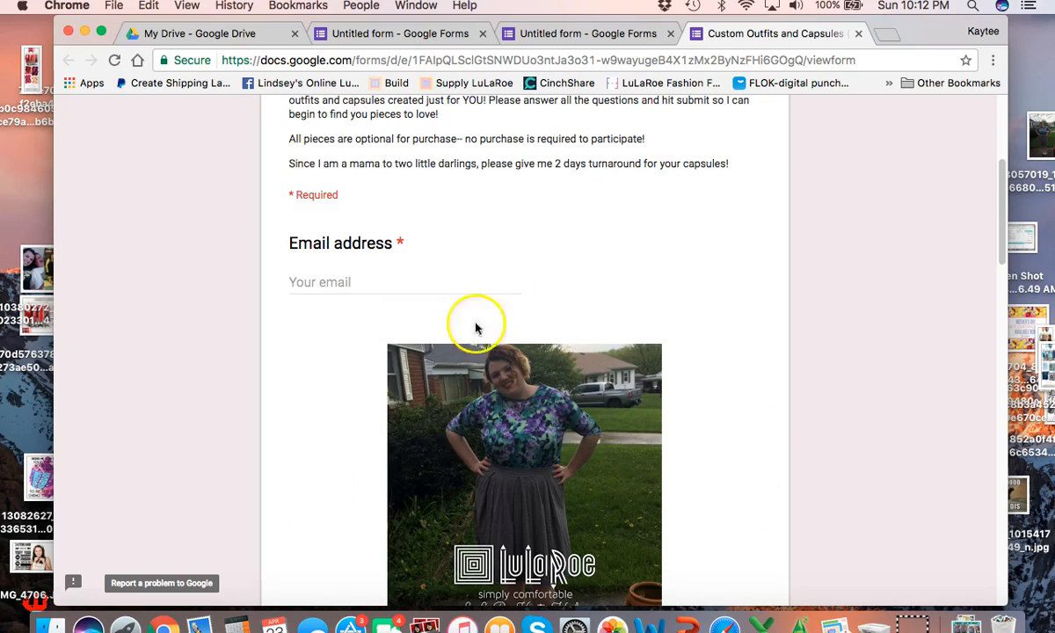
{"action": "scroll", "coordinate": [608, 378], "scroll_direction": "down", "scroll_amount": 4}
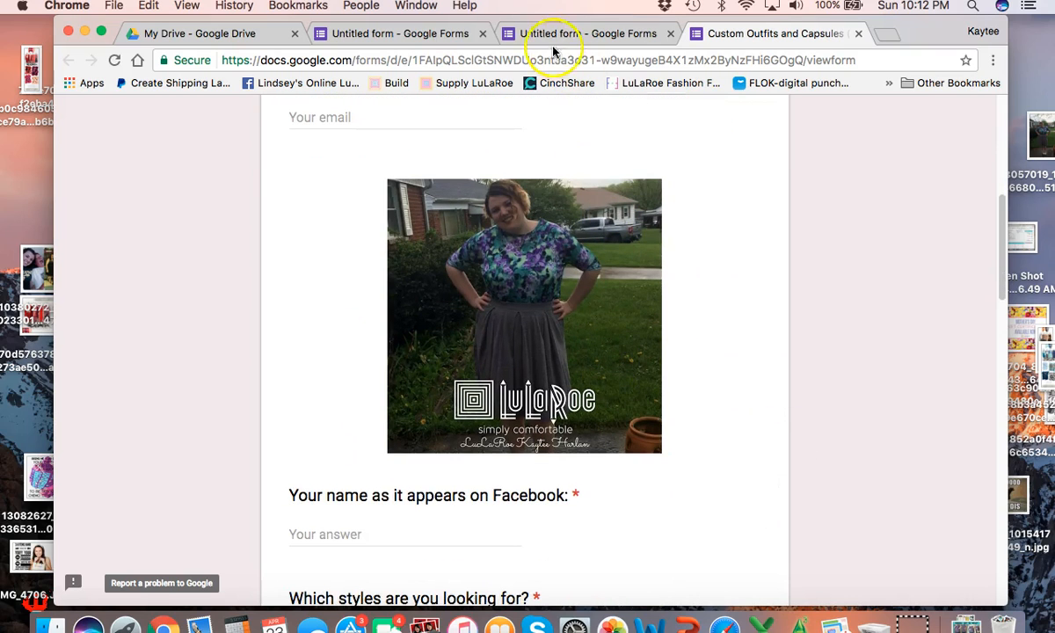
{"action": "left_click", "coordinate": [519, 34]}
{"action": "left_click", "coordinate": [425, 36]}
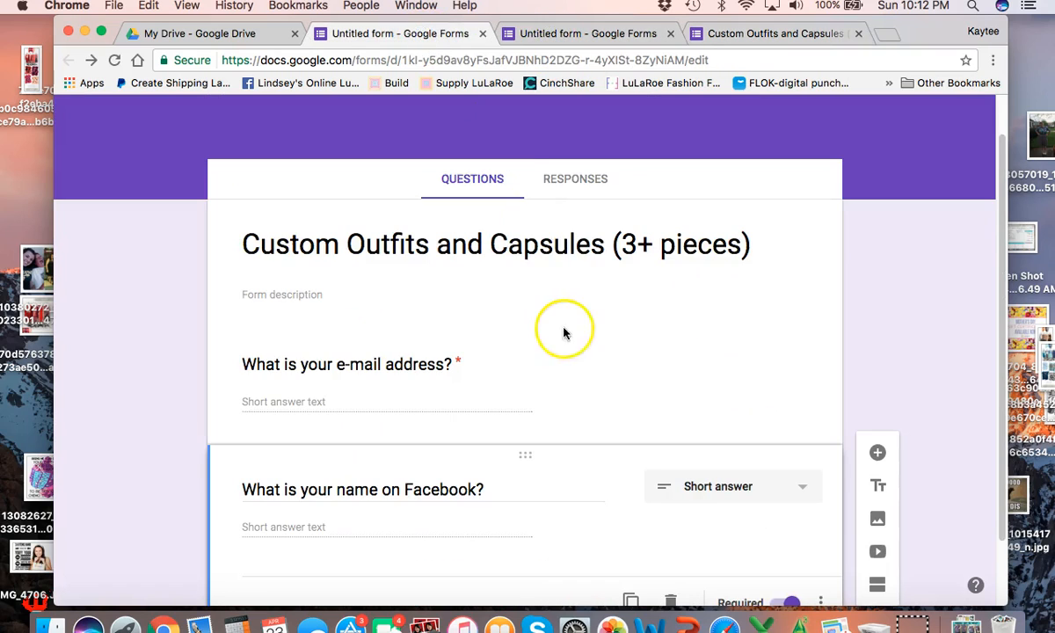
{"action": "left_click", "coordinate": [453, 295]}
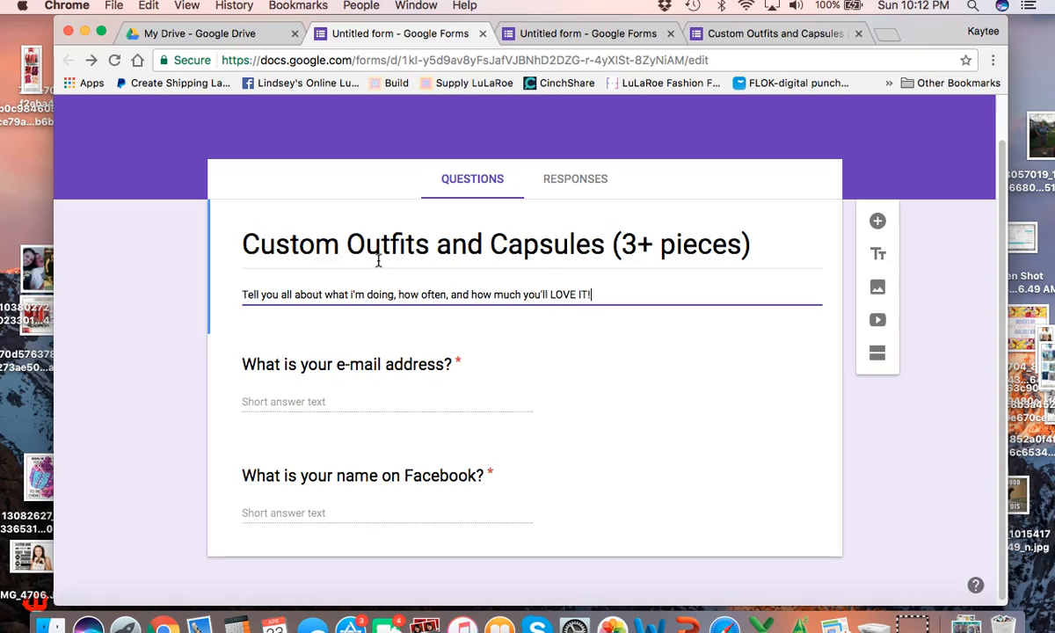
{"action": "left_click", "coordinate": [878, 289]}
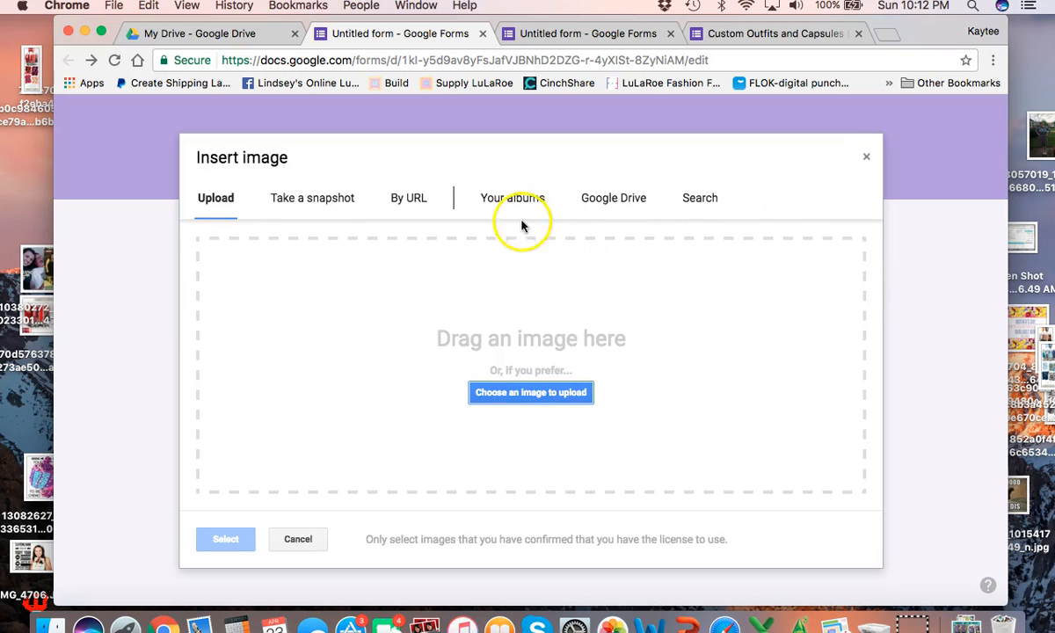
{"action": "left_click", "coordinate": [531, 403]}
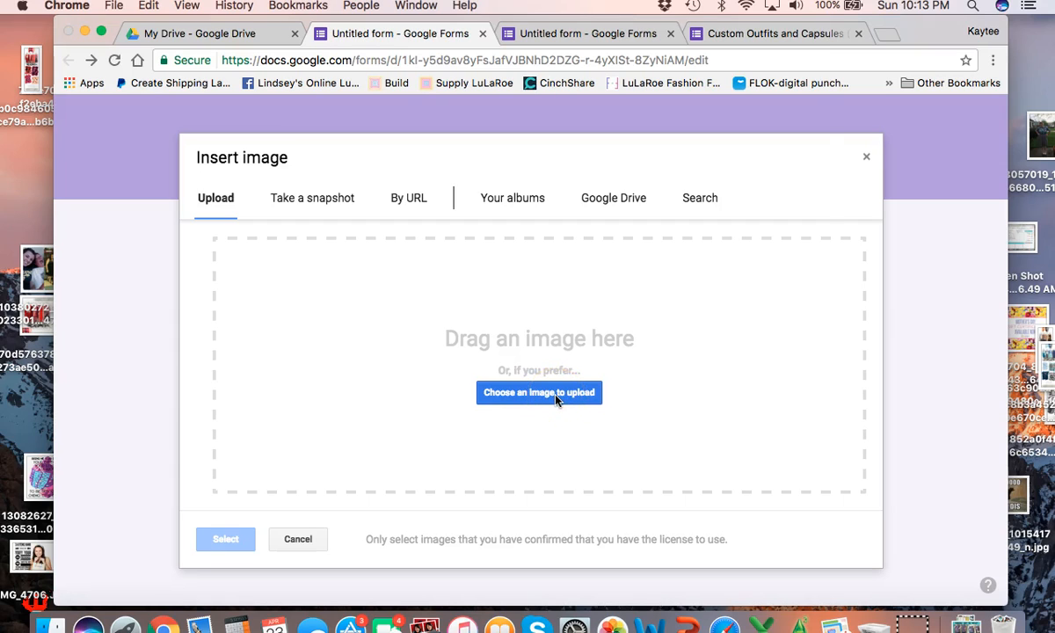
{"action": "left_click", "coordinate": [556, 400]}
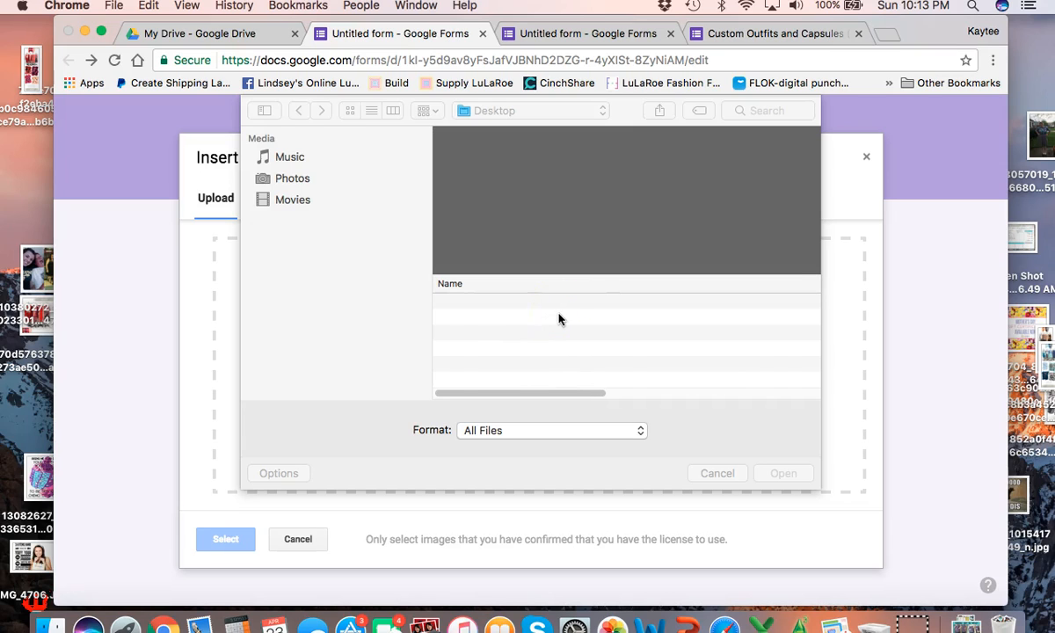
{"action": "left_click", "coordinate": [298, 263]}
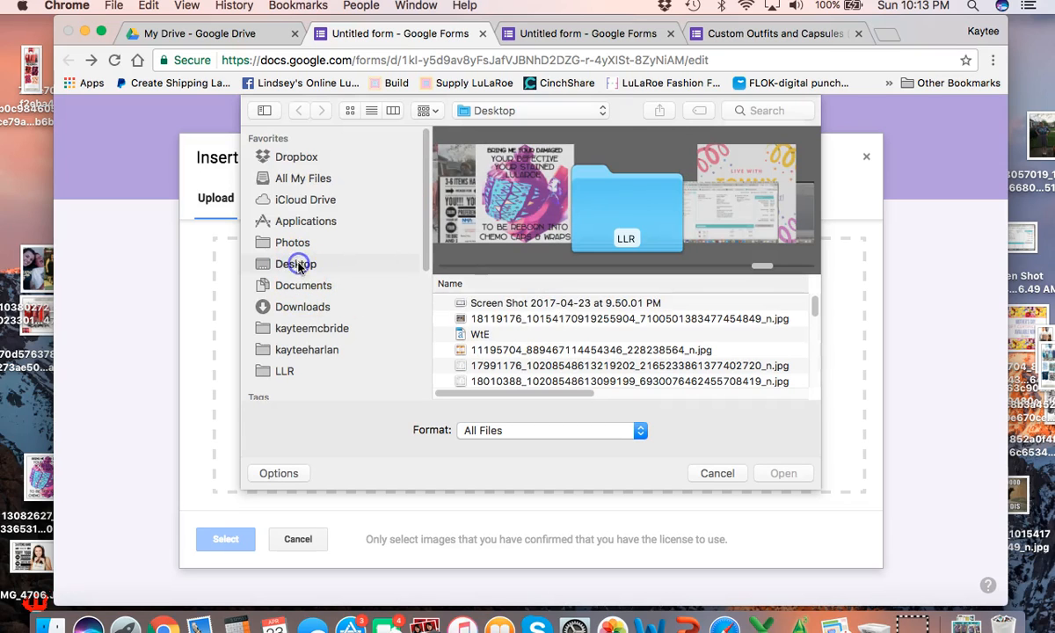
{"action": "left_click", "coordinate": [553, 303]}
{"action": "key", "text": "Down"}
{"action": "key", "text": "Down"}
{"action": "key", "text": "Down"}
{"action": "key", "text": "Down"}
{"action": "key", "text": "Down"}
{"action": "key", "text": "Down"}
{"action": "key", "text": "Down"}
{"action": "key", "text": "Down"}
{"action": "key", "text": "Down"}
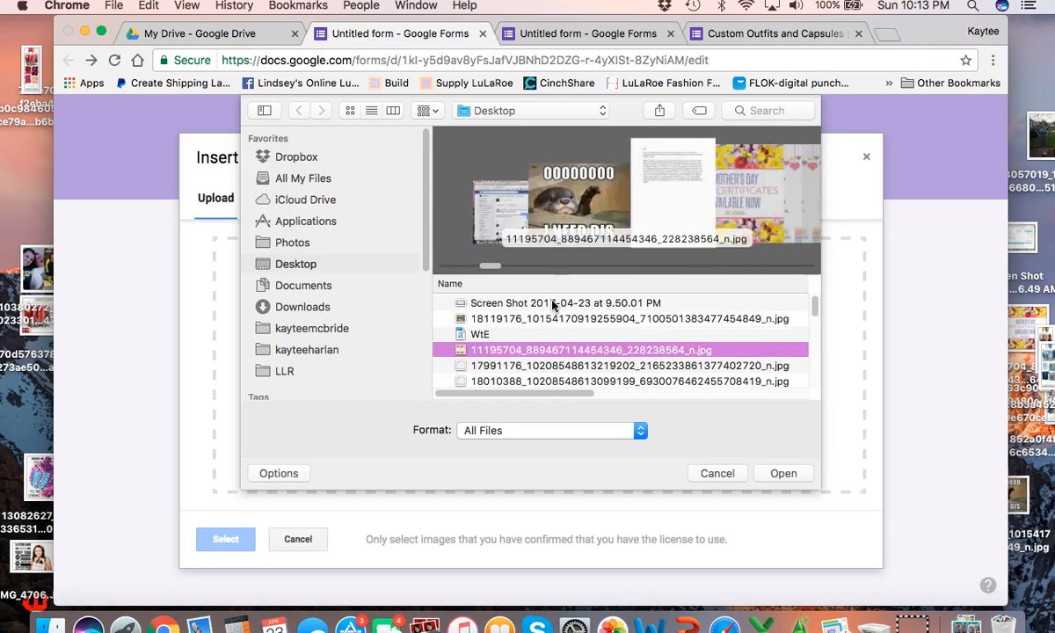
{"action": "key", "text": "Down"}
{"action": "key", "text": "Down"}
{"action": "key", "text": "Down"}
{"action": "key", "text": "Down"}
{"action": "key", "text": "Down"}
{"action": "key", "text": "Down"}
{"action": "key", "text": "Down"}
{"action": "key", "text": "Down"}
{"action": "key", "text": "Down"}
{"action": "key", "text": "Down"}
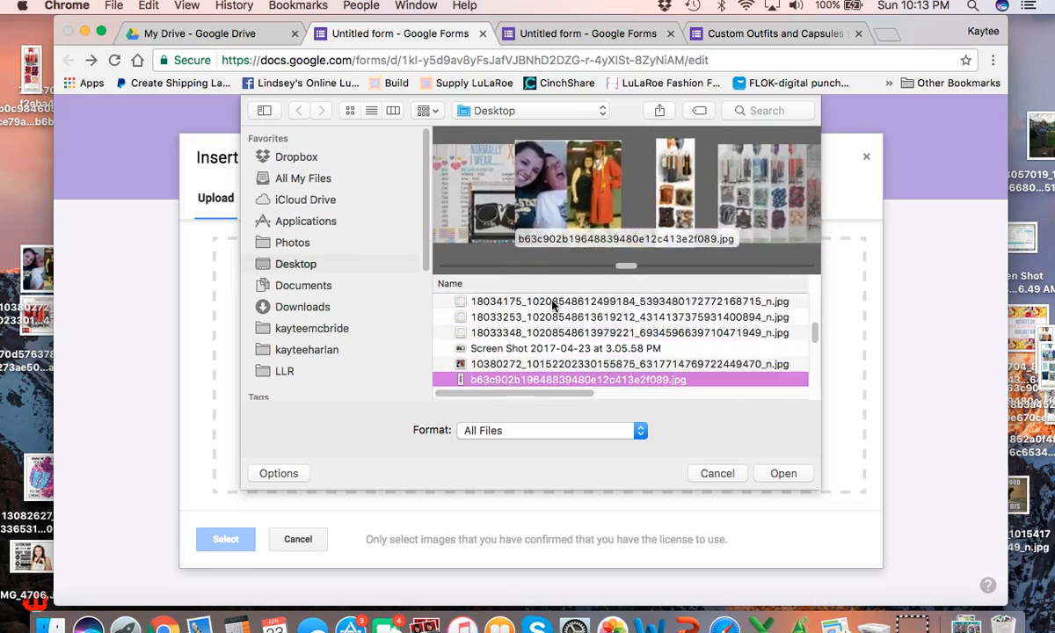
{"action": "key", "text": "Down"}
{"action": "key", "text": "Down"}
{"action": "key", "text": "Down"}
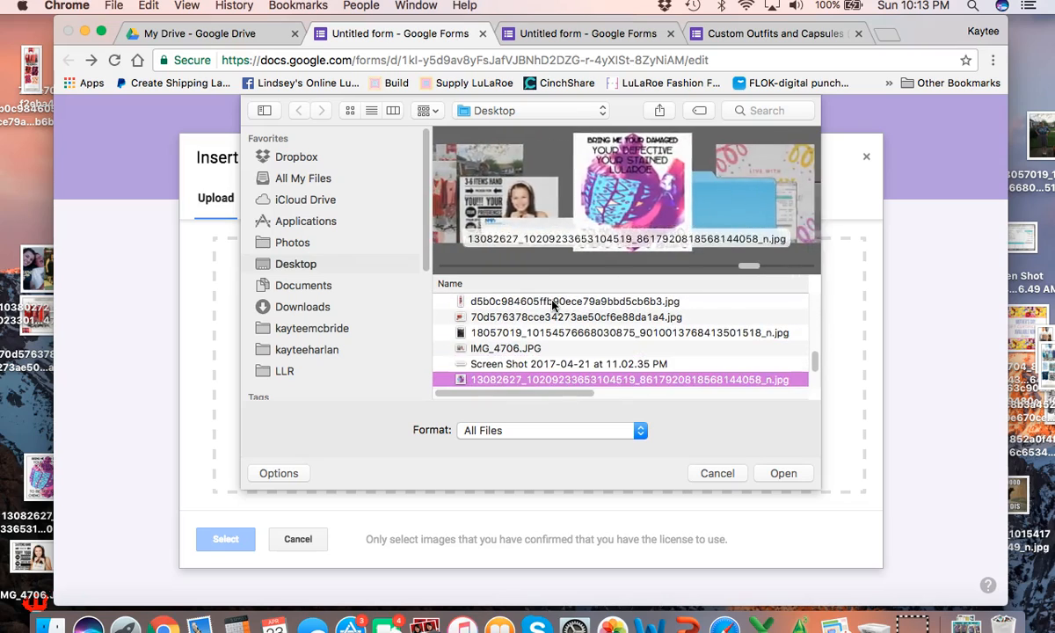
{"action": "key", "text": "Up"}
{"action": "key", "text": "Up"}
{"action": "key", "text": "Up"}
{"action": "key", "text": "Return"}
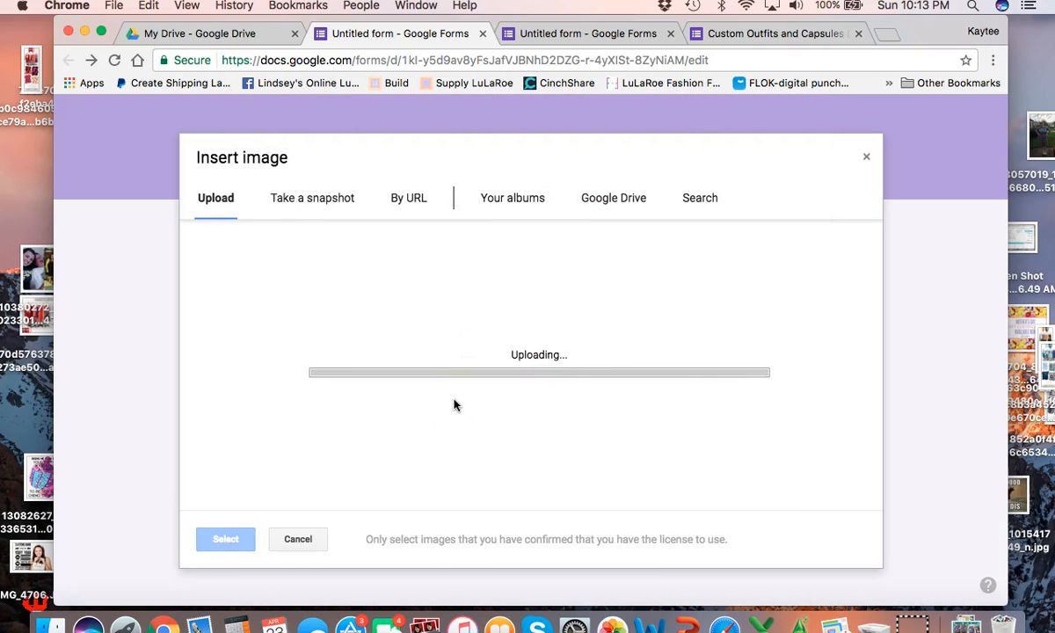
Shrink the inserted outfit photo proportionally to about a third of its original width.
{"action": "scroll", "coordinate": [455, 405], "scroll_direction": "down", "scroll_amount": 5}
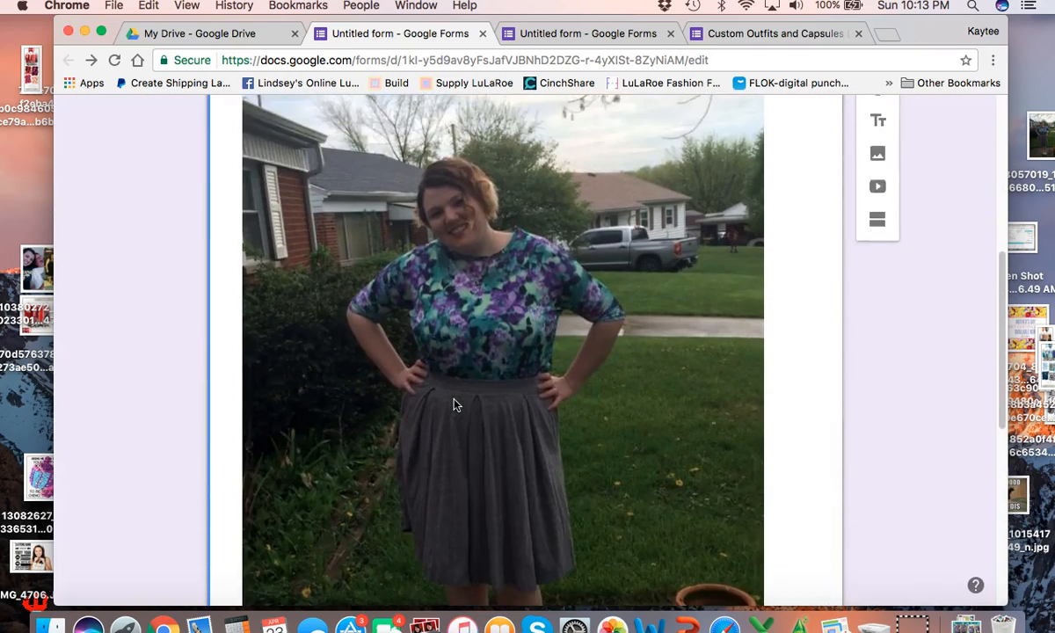
{"action": "scroll", "coordinate": [454, 404], "scroll_direction": "down", "scroll_amount": 5}
{"action": "left_click", "coordinate": [749, 506]}
{"action": "left_click_drag", "start_coordinate": [748, 506], "coordinate": [428, 81]}
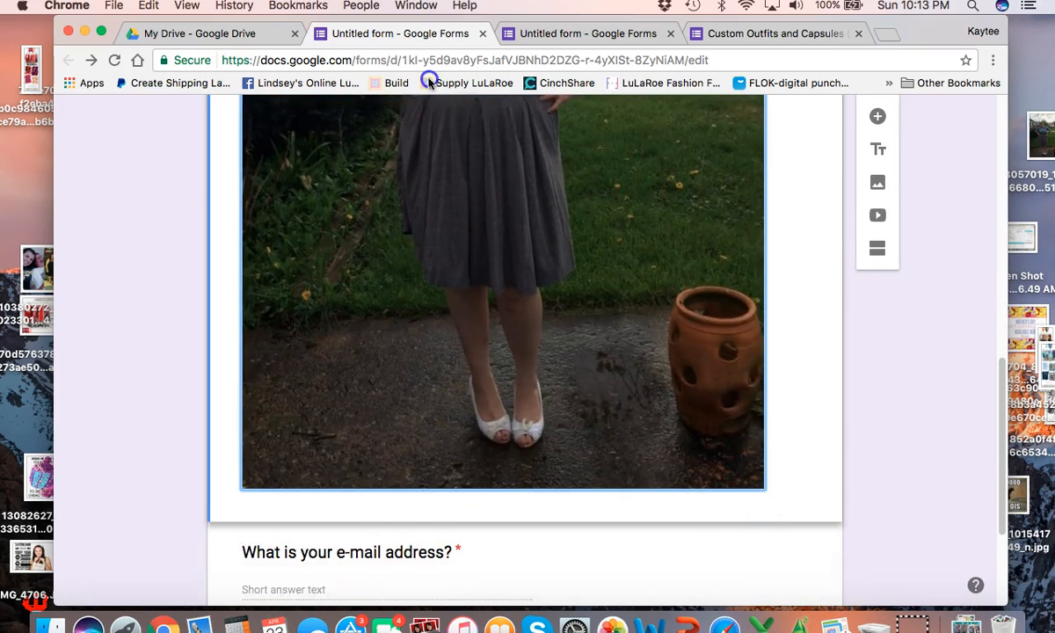
{"action": "scroll", "coordinate": [457, 233], "scroll_direction": "up", "scroll_amount": 3}
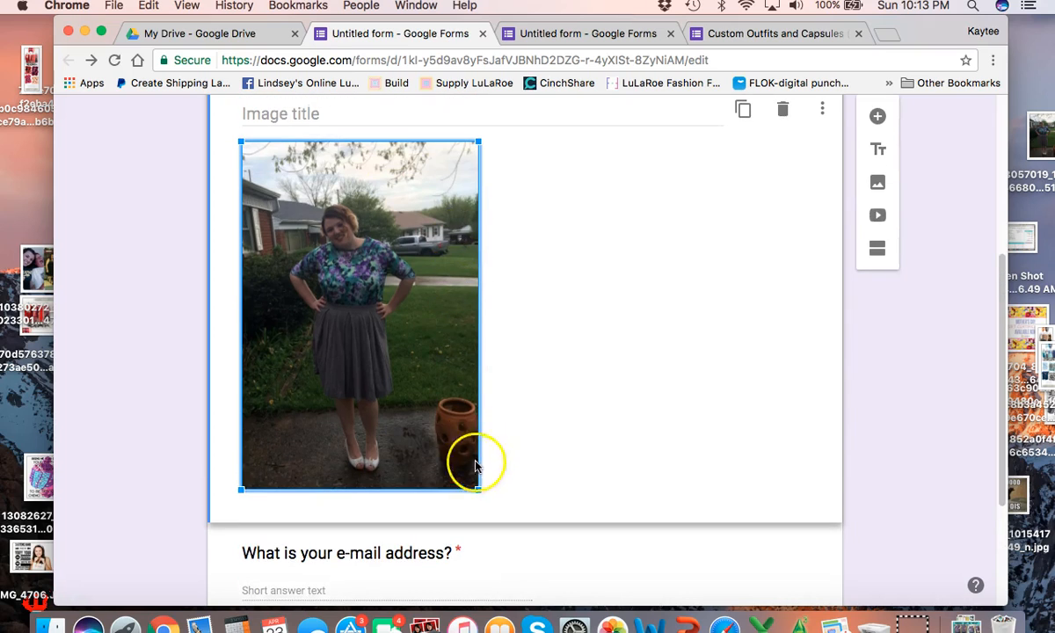
{"action": "left_click_drag", "start_coordinate": [477, 488], "coordinate": [404, 350]}
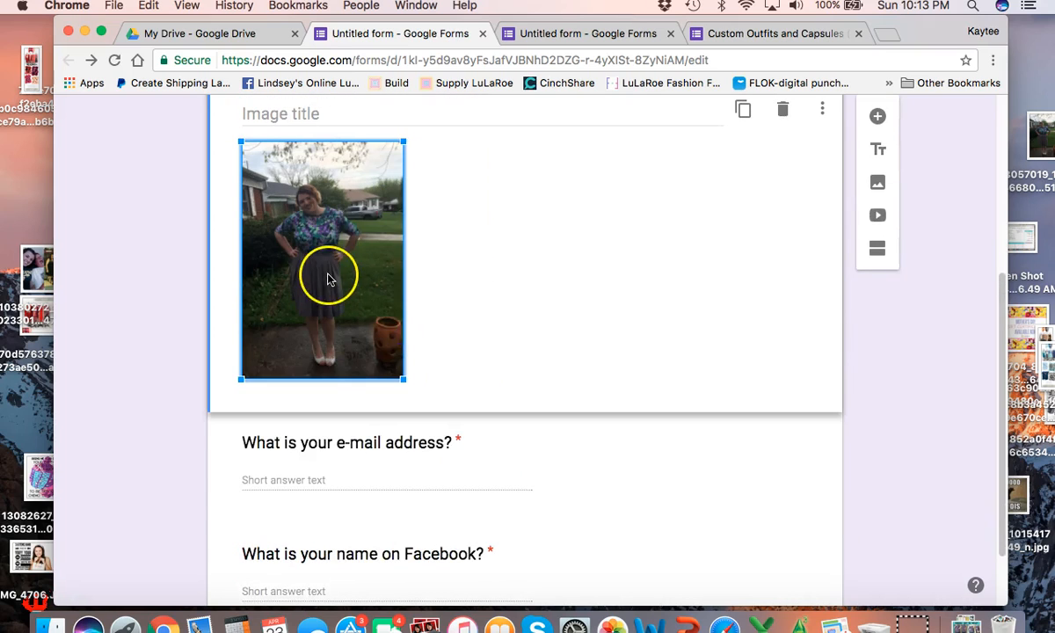
Center align the outfit photo within its image block.
{"action": "scroll", "coordinate": [327, 279], "scroll_direction": "up", "scroll_amount": 3}
{"action": "left_click", "coordinate": [182, 303]}
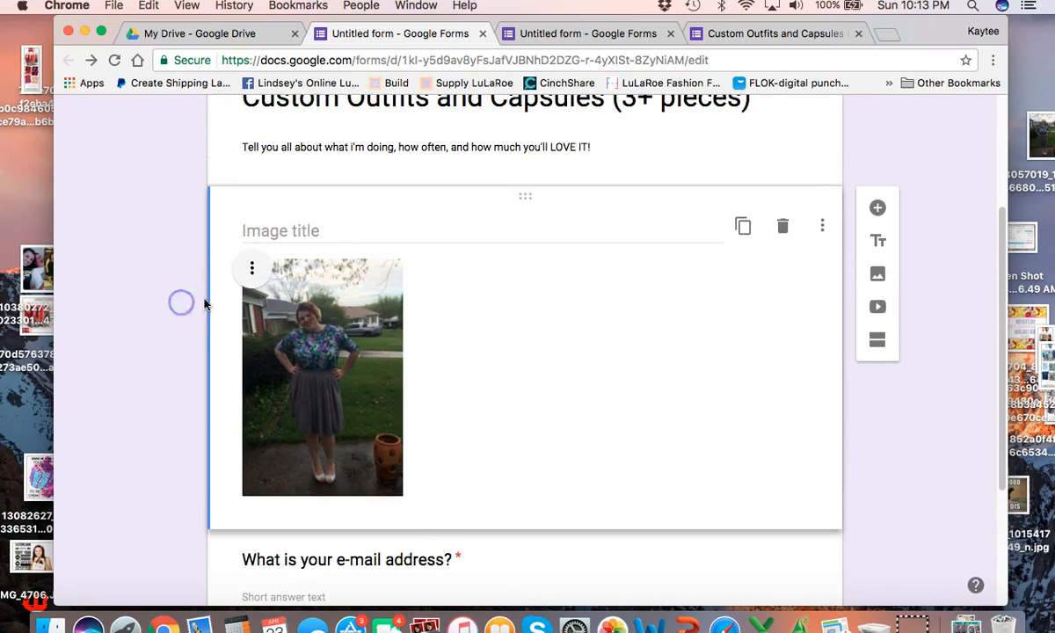
{"action": "left_click", "coordinate": [250, 271]}
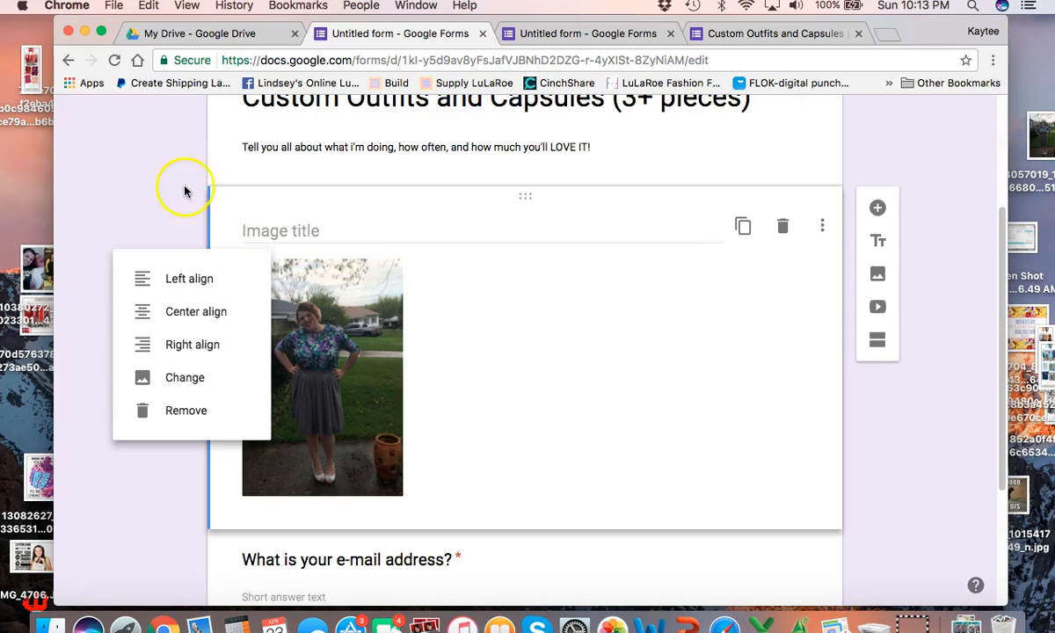
{"action": "left_click", "coordinate": [211, 310]}
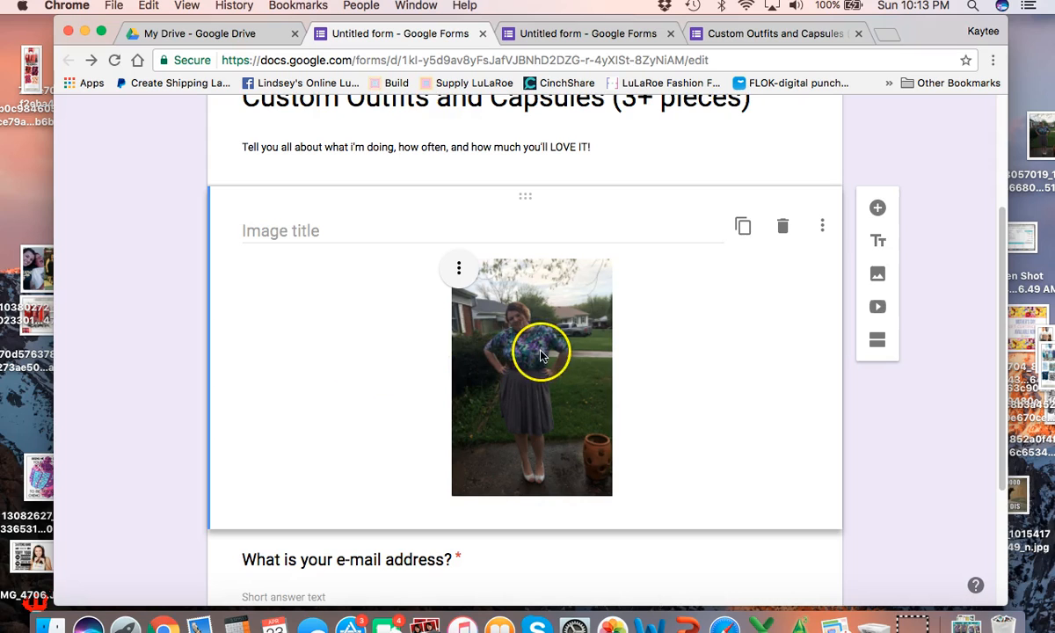
Compare the finished form's image, title-less and placed between the e-mail and Facebook name questions, with the new form's image block and its empty title.
{"action": "left_click", "coordinate": [719, 33]}
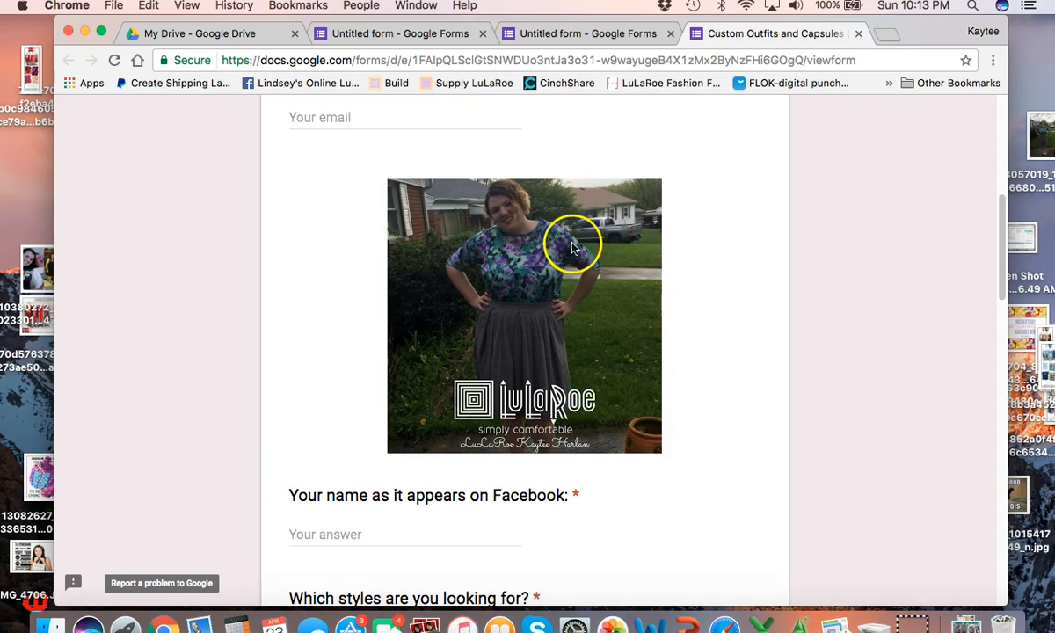
{"action": "left_click", "coordinate": [445, 36]}
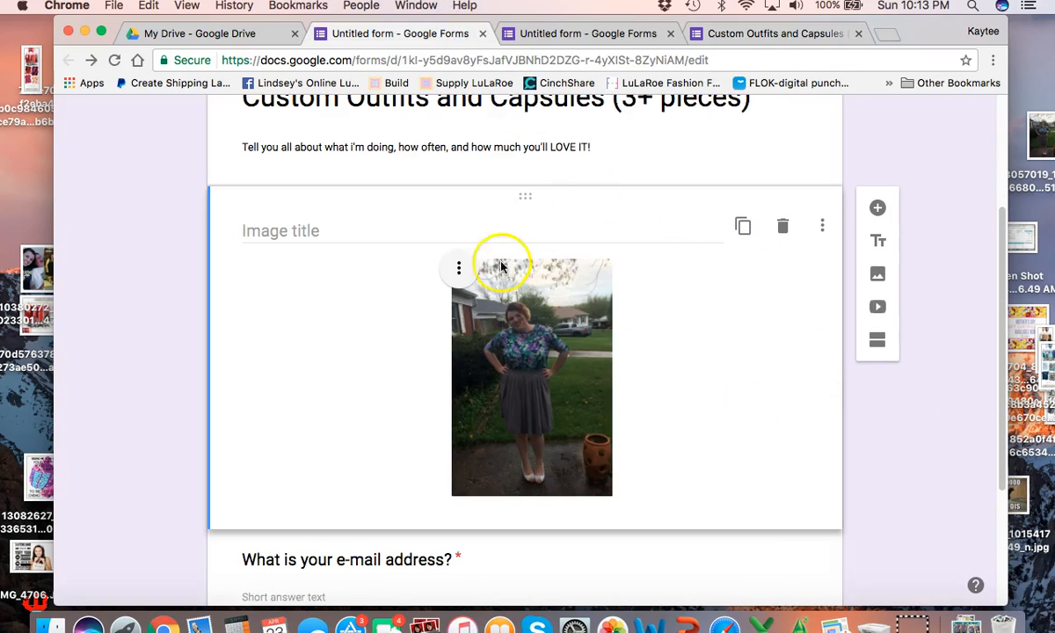
{"action": "left_click", "coordinate": [316, 227]}
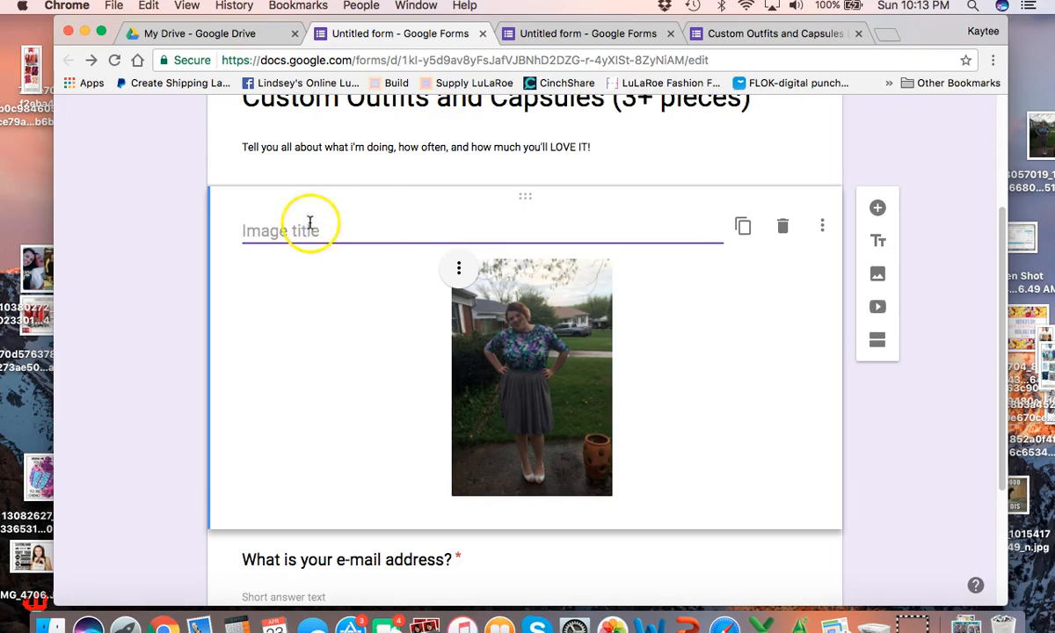
{"action": "left_click", "coordinate": [746, 29]}
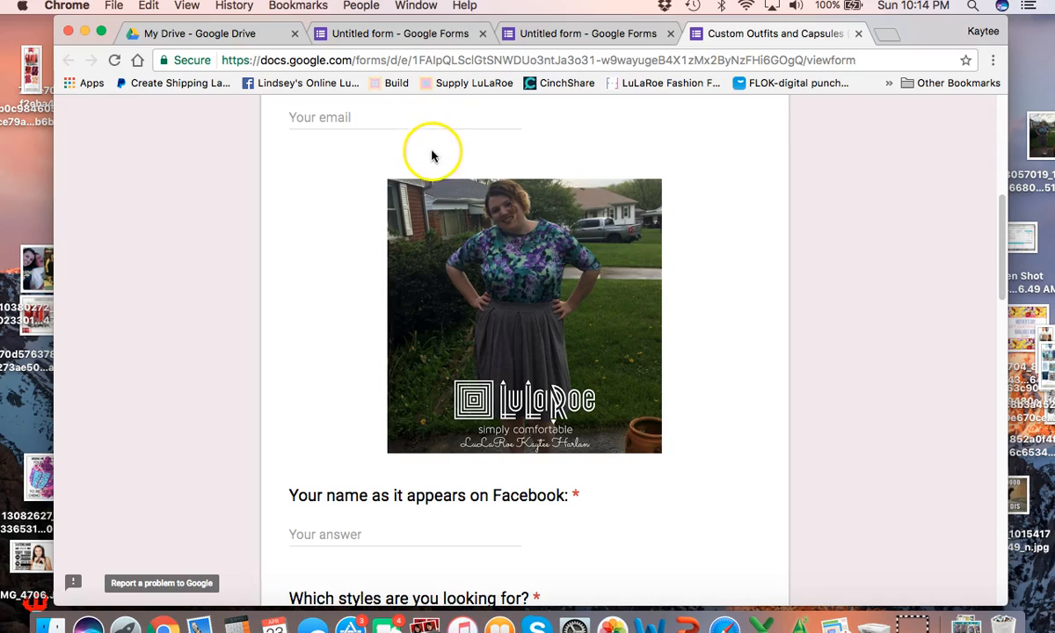
{"action": "scroll", "coordinate": [431, 155], "scroll_direction": "up", "scroll_amount": 1}
{"action": "left_click", "coordinate": [400, 36]}
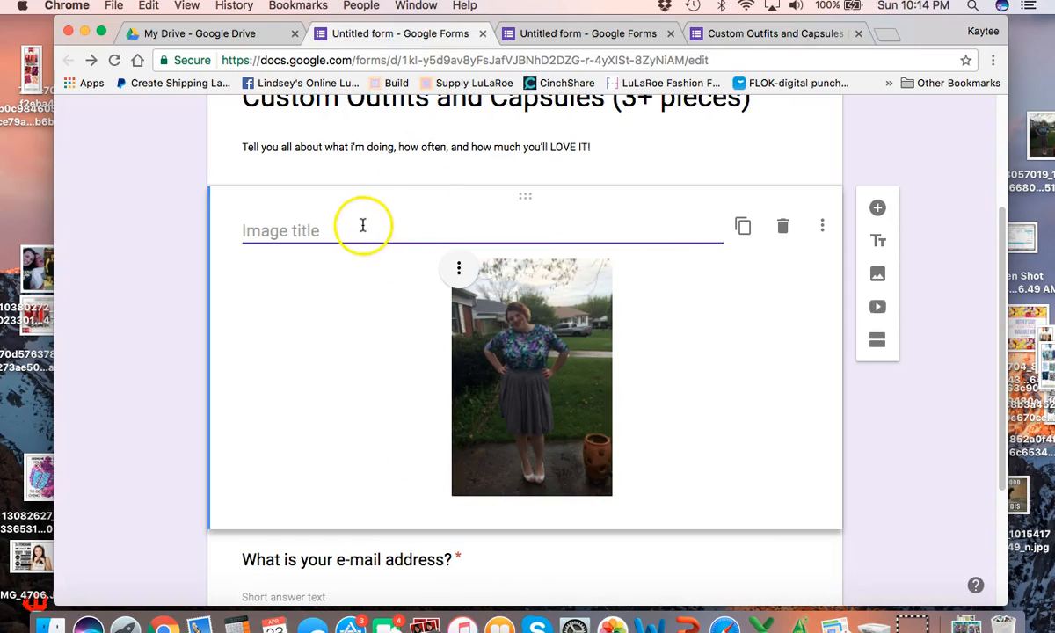
{"action": "left_click", "coordinate": [751, 33]}
{"action": "scroll", "coordinate": [532, 288], "scroll_direction": "up", "scroll_amount": 2}
{"action": "scroll", "coordinate": [534, 287], "scroll_direction": "down", "scroll_amount": 2}
{"action": "scroll", "coordinate": [533, 287], "scroll_direction": "down", "scroll_amount": 3}
{"action": "scroll", "coordinate": [535, 287], "scroll_direction": "up", "scroll_amount": 4}
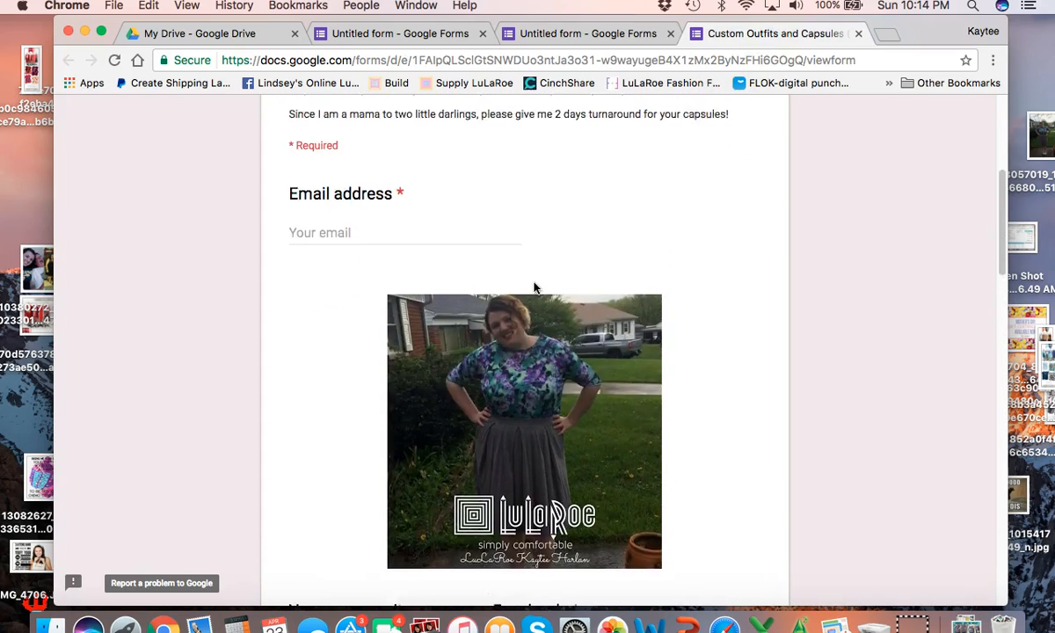
{"action": "scroll", "coordinate": [533, 287], "scroll_direction": "down", "scroll_amount": 4}
{"action": "left_click", "coordinate": [530, 275]}
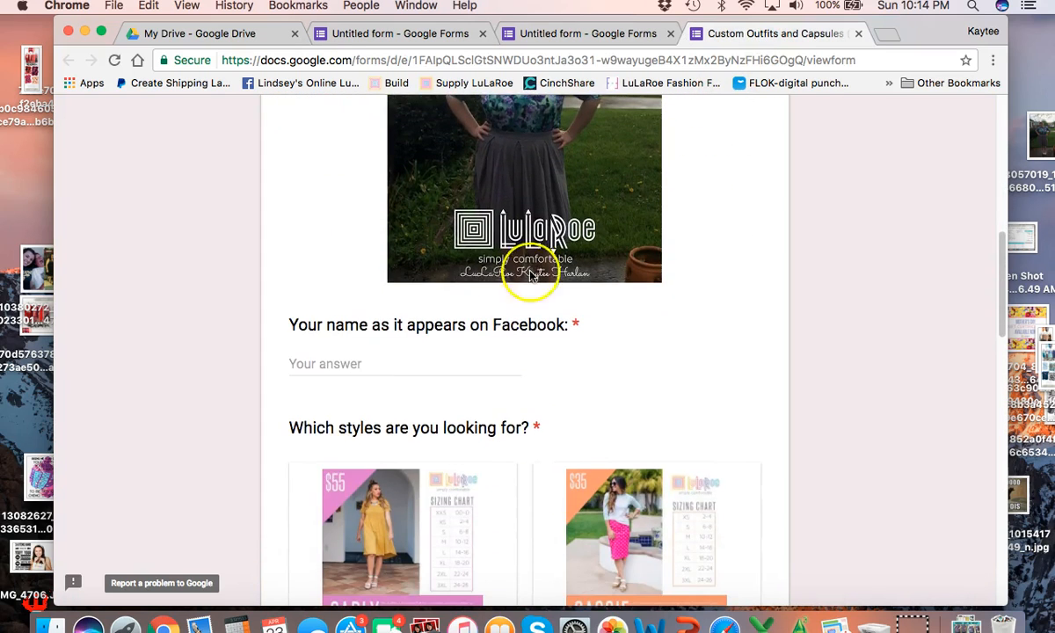
Return to the new form and select the "What is your name on Facebook?" question.
{"action": "left_click", "coordinate": [431, 34]}
{"action": "scroll", "coordinate": [859, 476], "scroll_direction": "down", "scroll_amount": 3}
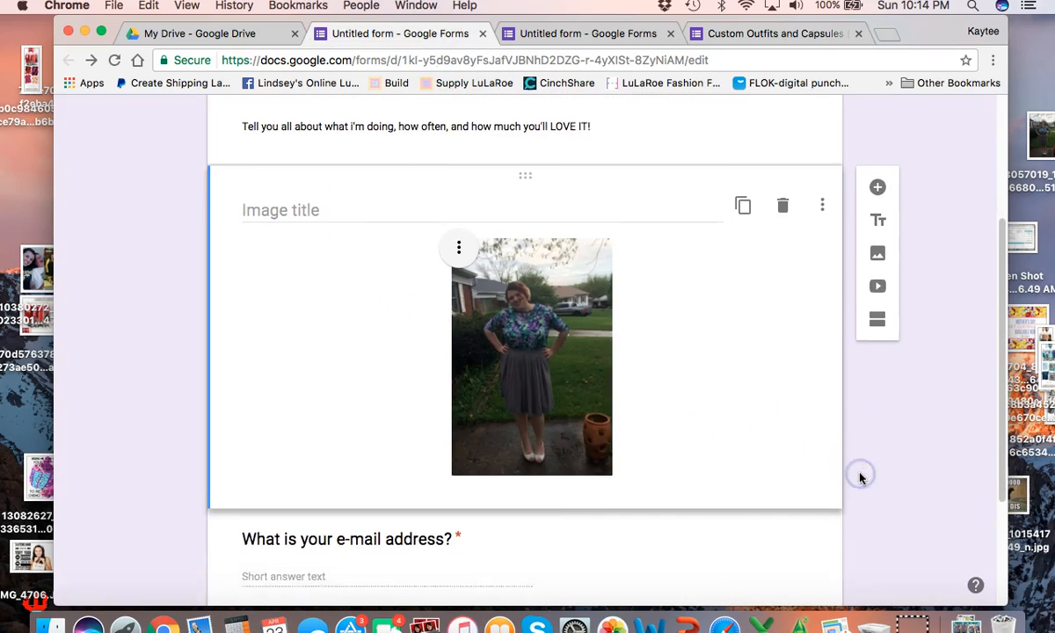
{"action": "scroll", "coordinate": [947, 372], "scroll_direction": "down", "scroll_amount": 3}
{"action": "left_click", "coordinate": [743, 466]}
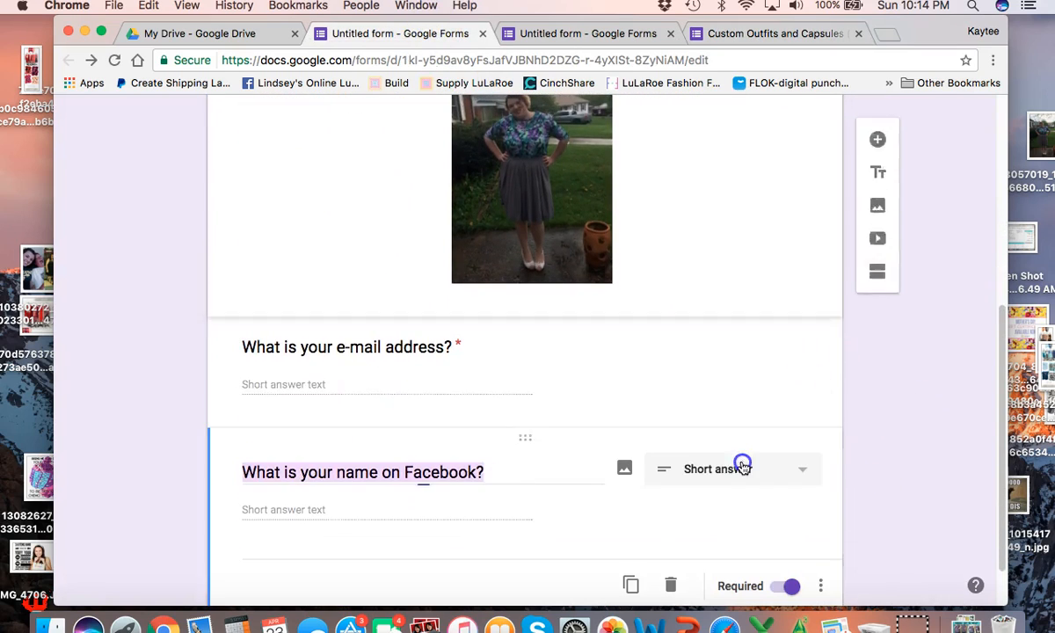
Examine the picture checkbox options of the "Which styles are you looking for?" question in the finished form.
{"action": "left_click", "coordinate": [734, 33]}
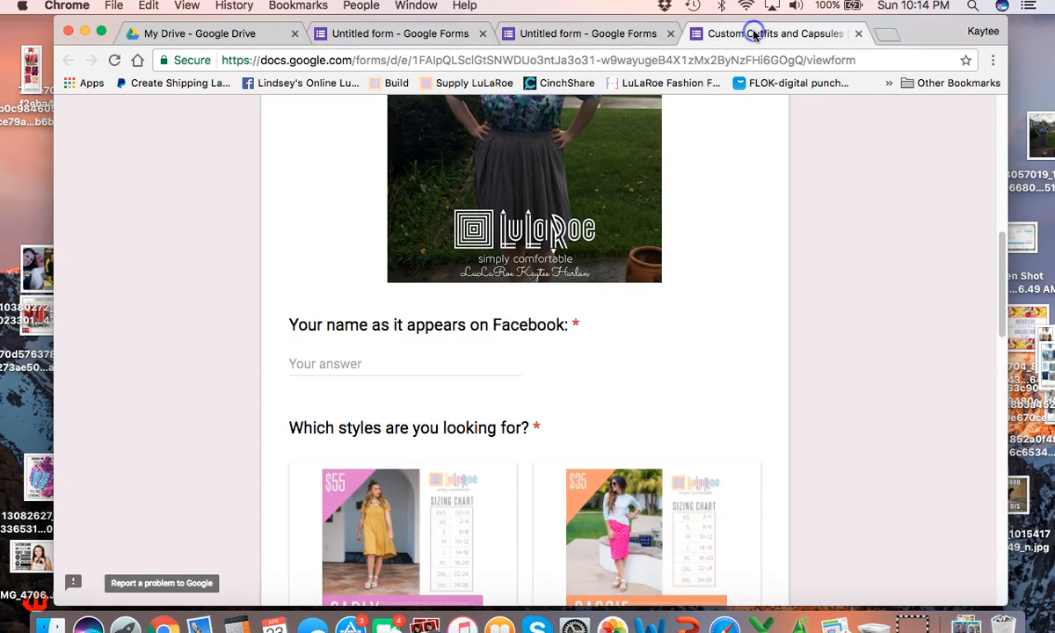
{"action": "scroll", "coordinate": [627, 308], "scroll_direction": "down", "scroll_amount": 2}
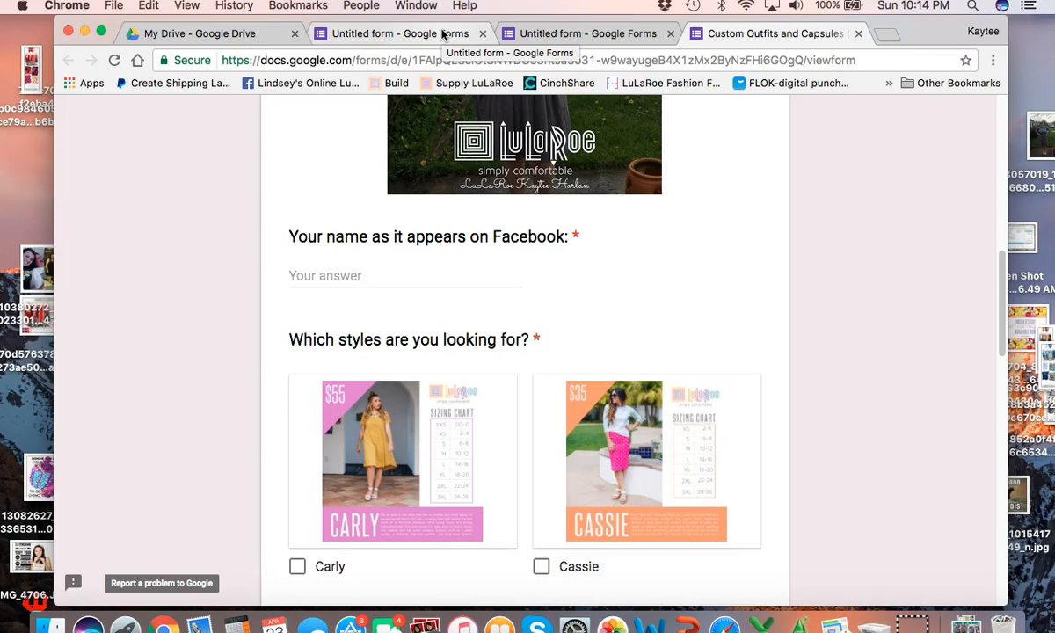
{"action": "scroll", "coordinate": [675, 208], "scroll_direction": "down", "scroll_amount": 2}
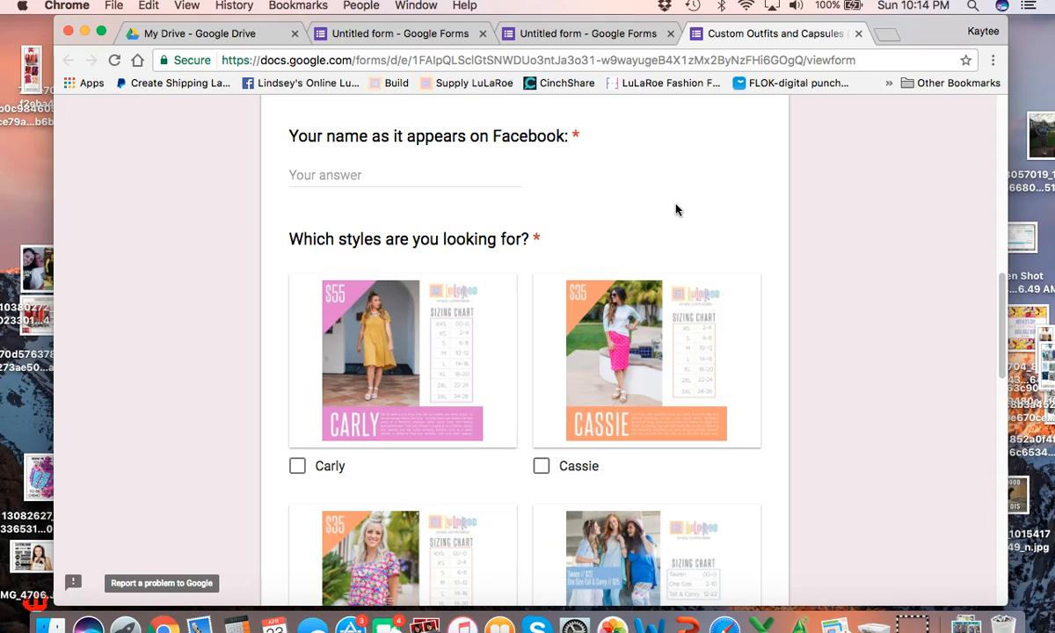
{"action": "scroll", "coordinate": [676, 210], "scroll_direction": "down", "scroll_amount": 3}
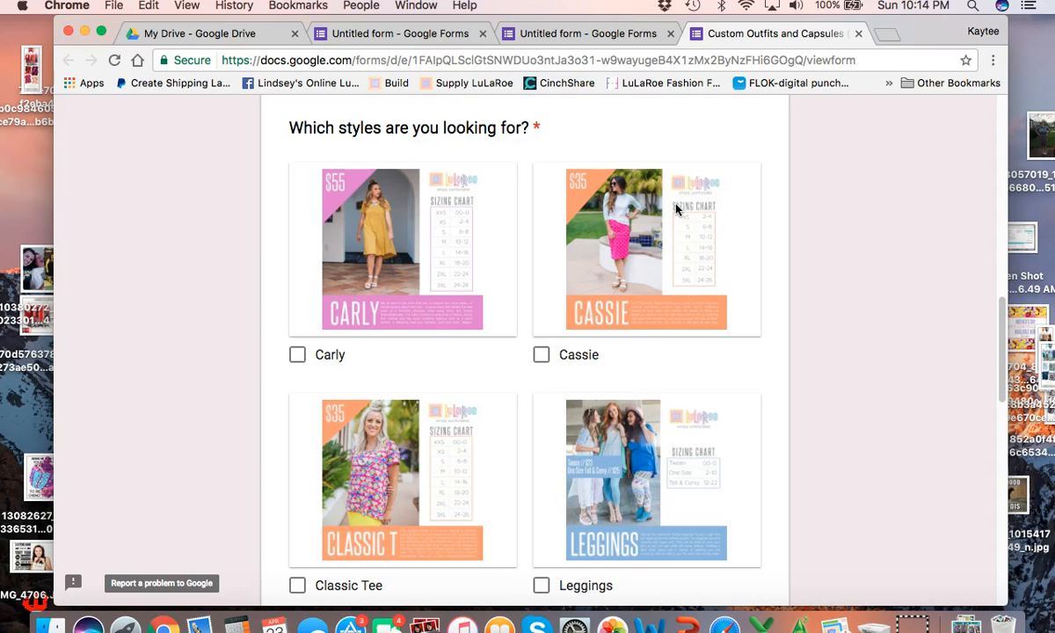
{"action": "scroll", "coordinate": [676, 208], "scroll_direction": "down", "scroll_amount": 3}
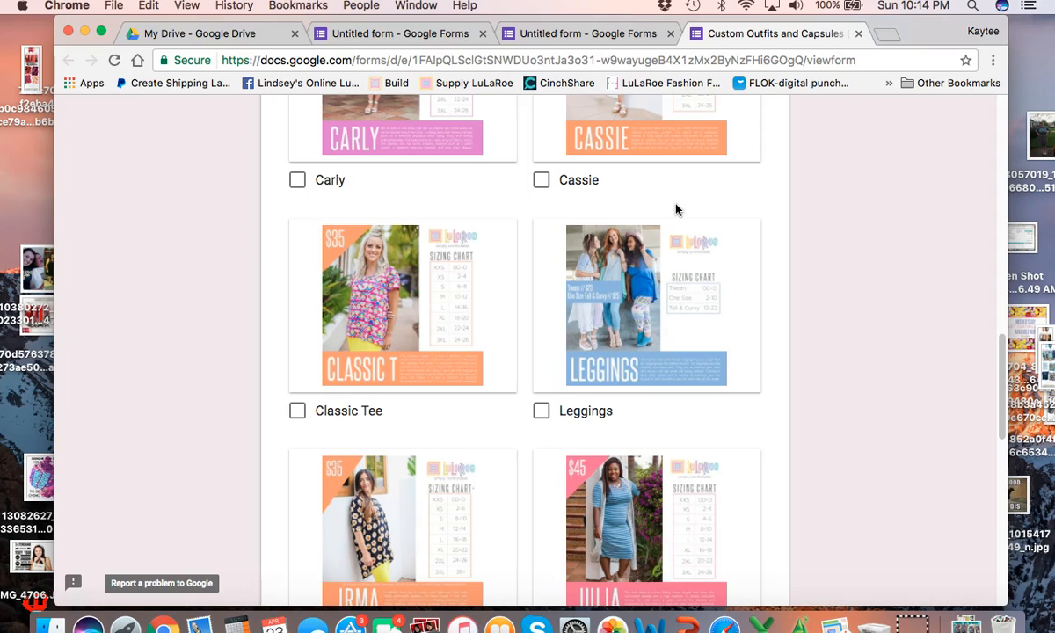
{"action": "scroll", "coordinate": [676, 208], "scroll_direction": "up", "scroll_amount": 3}
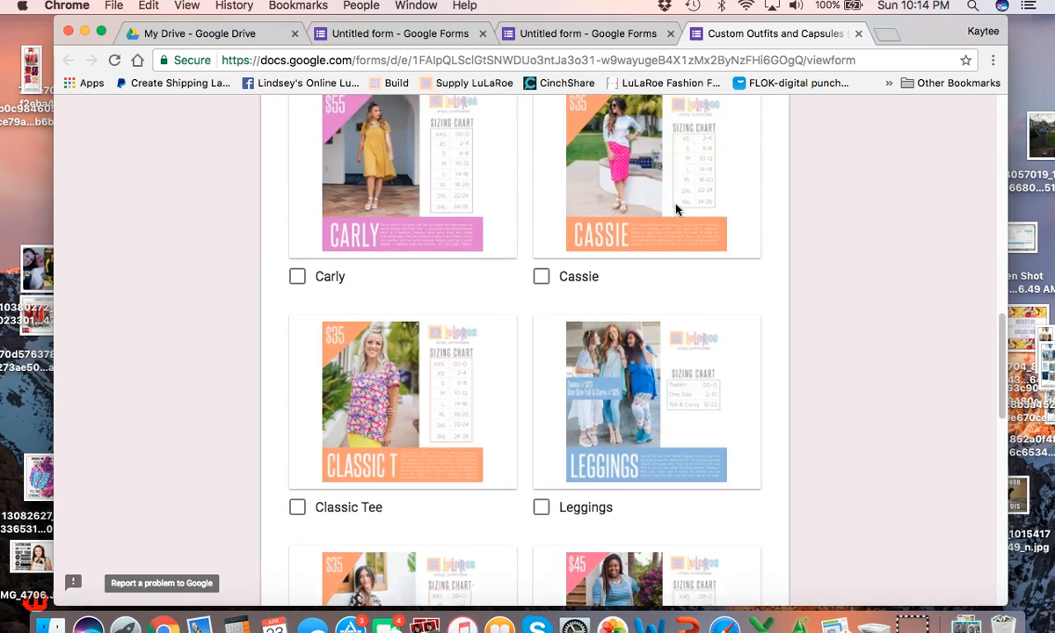
In the new form, add a checkboxes question titled "What styles are you currently looking for?" after the Facebook name question.
{"action": "left_click", "coordinate": [407, 34]}
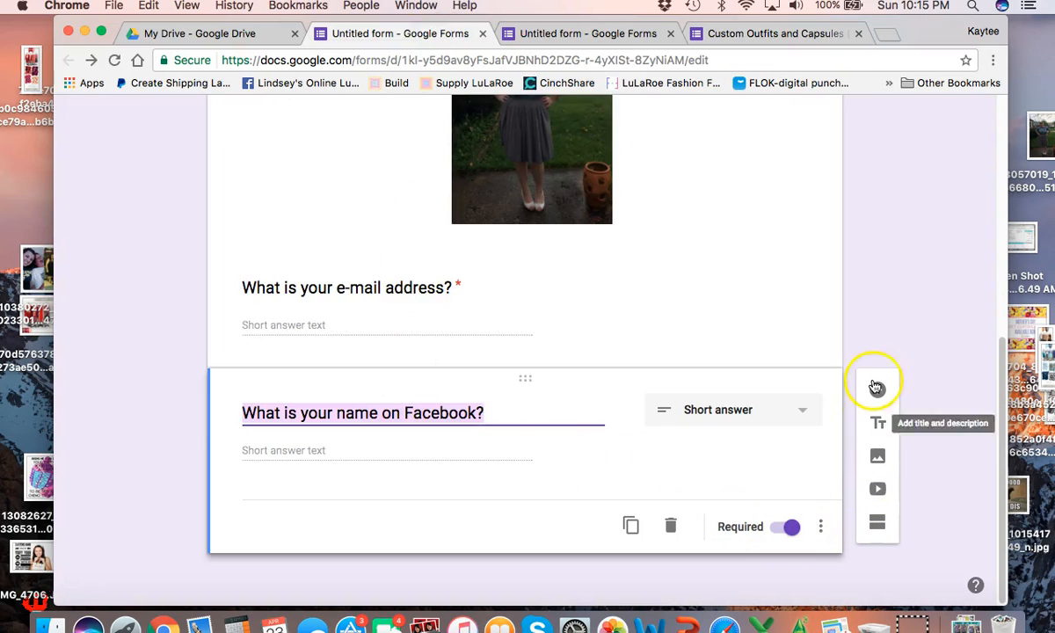
{"action": "left_click", "coordinate": [875, 390]}
{"action": "type", "text": "W"}
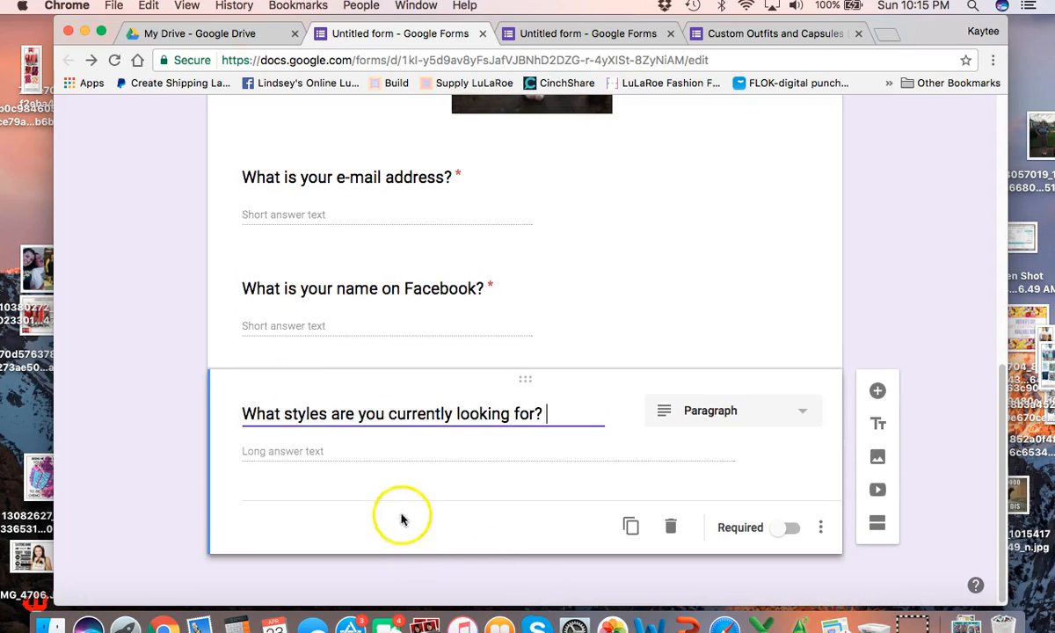
{"action": "left_click", "coordinate": [710, 410]}
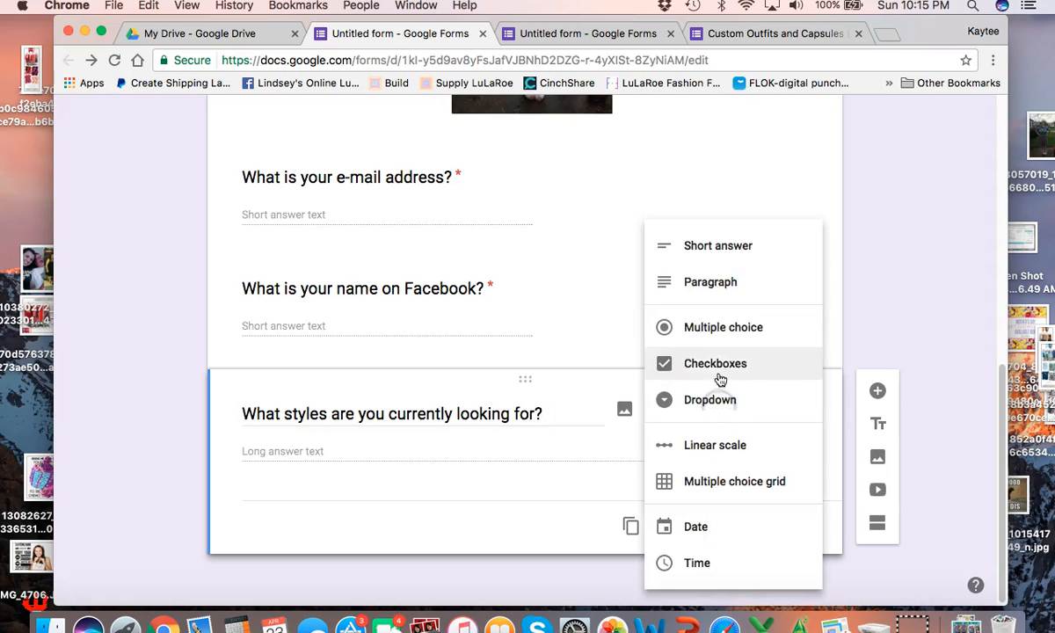
{"action": "left_click", "coordinate": [710, 370]}
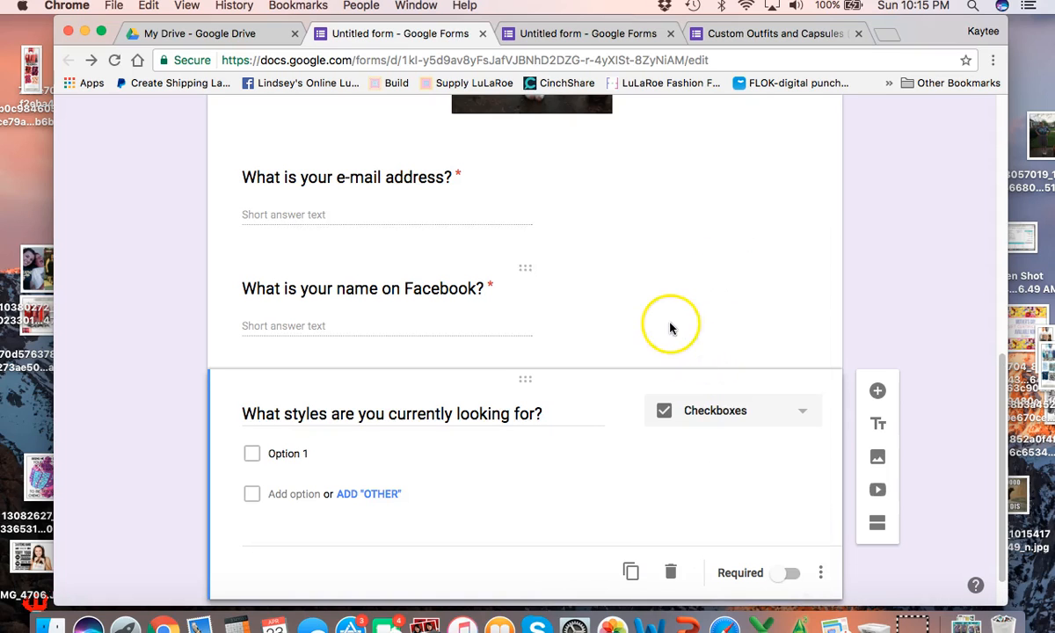
Try the Multiple choice type on the styles question, return it to Checkboxes, and view its additional display settings.
{"action": "left_click", "coordinate": [756, 410]}
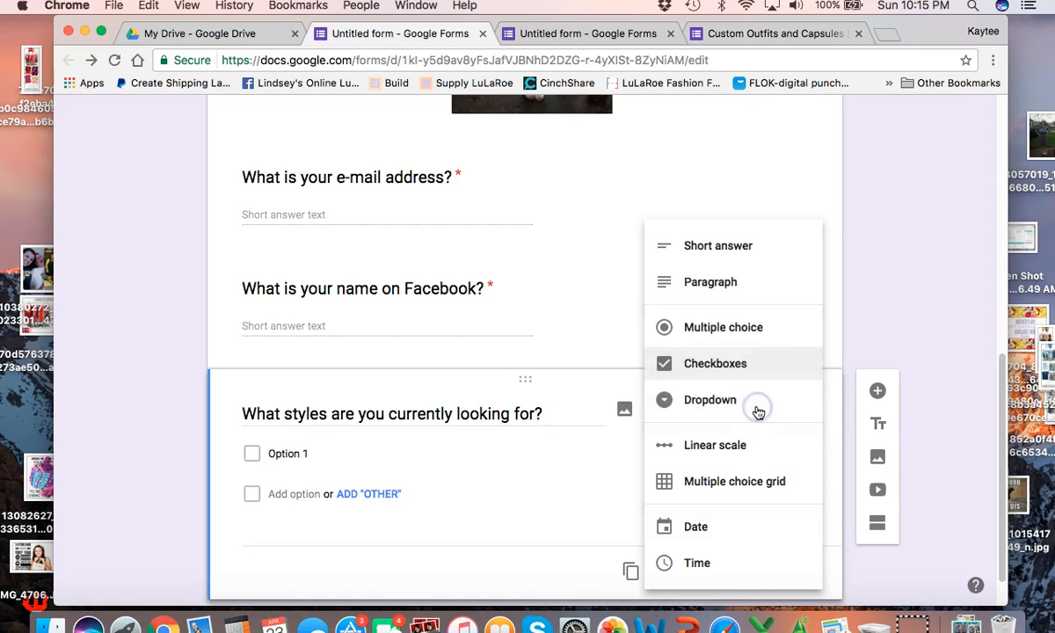
{"action": "left_click", "coordinate": [735, 335]}
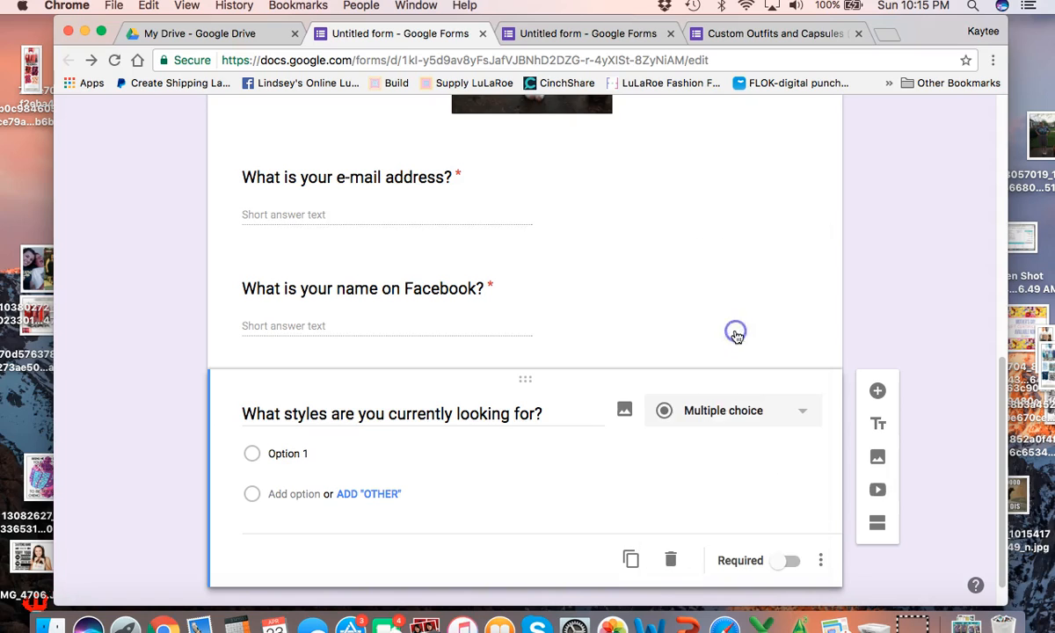
{"action": "left_click", "coordinate": [695, 407]}
{"action": "left_click", "coordinate": [703, 368]}
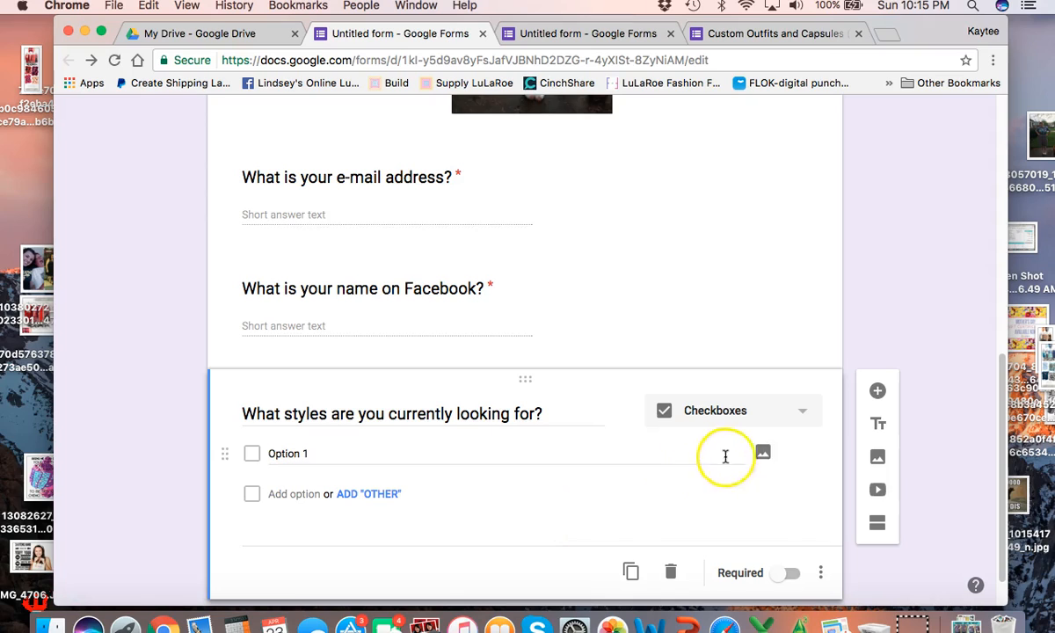
{"action": "left_click", "coordinate": [813, 573]}
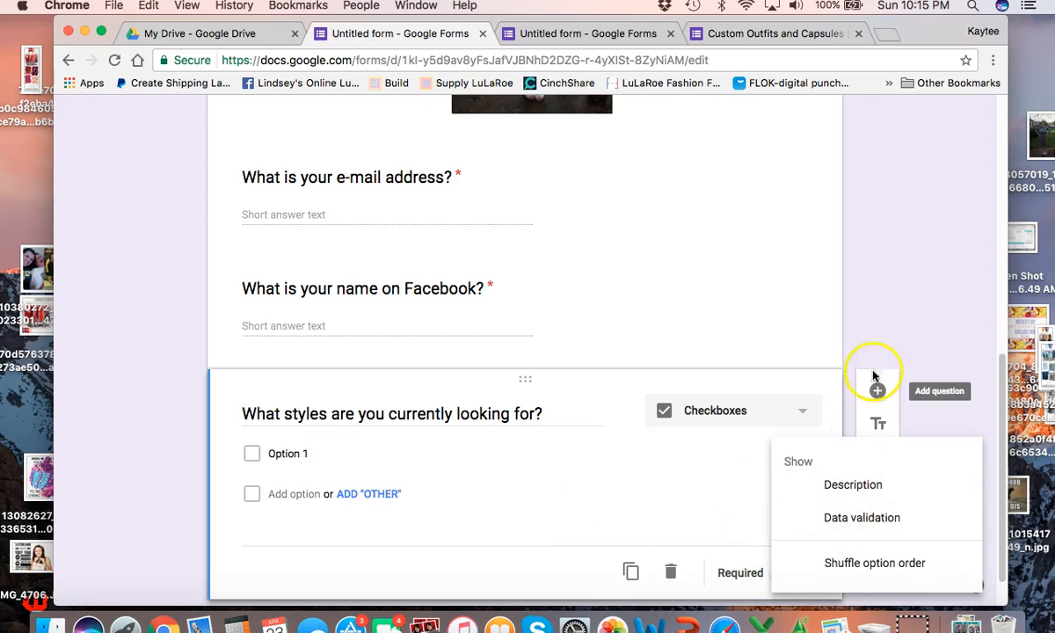
{"action": "left_click", "coordinate": [937, 313]}
Enter Carly, Cassie, Classic Tee and Irma as the first four checkbox options of the styles question.
{"action": "left_click", "coordinate": [299, 454]}
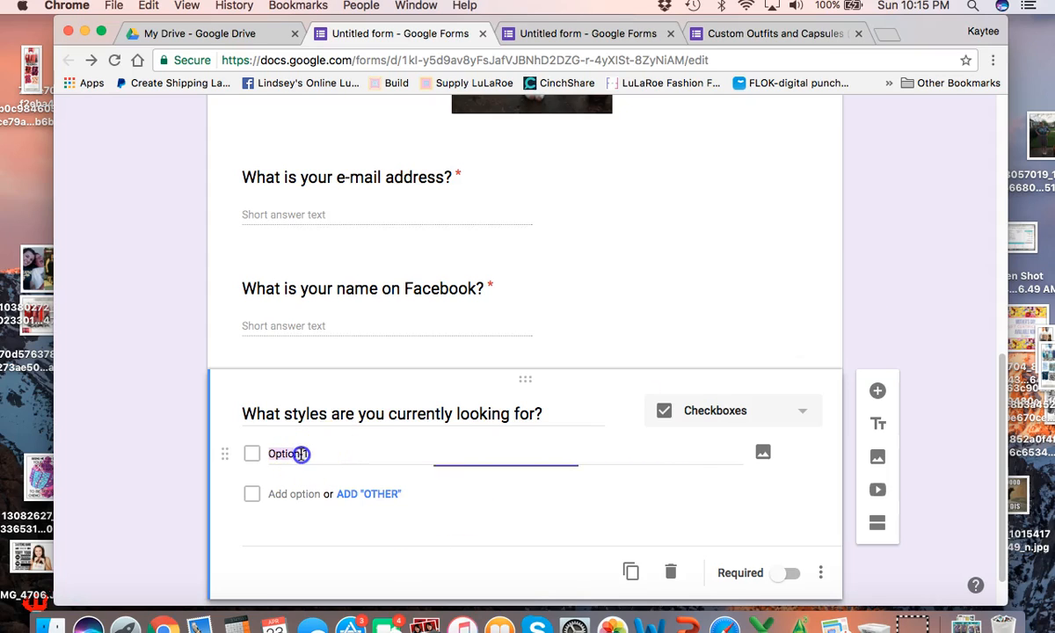
{"action": "type", "text": "Carly"}
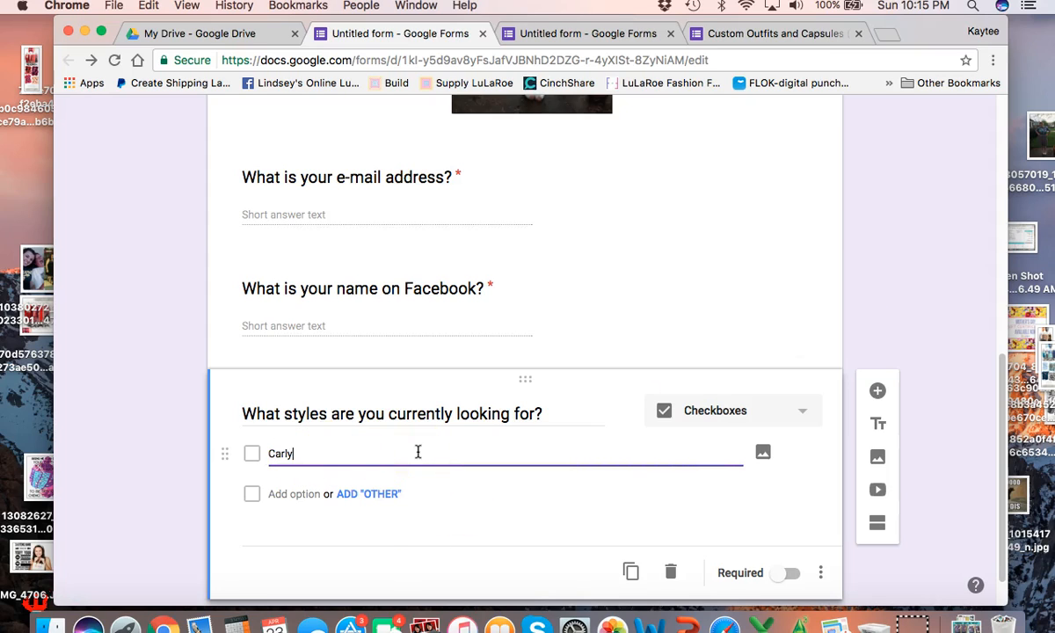
{"action": "key", "text": "Return"}
{"action": "type", "text": "Cassie"}
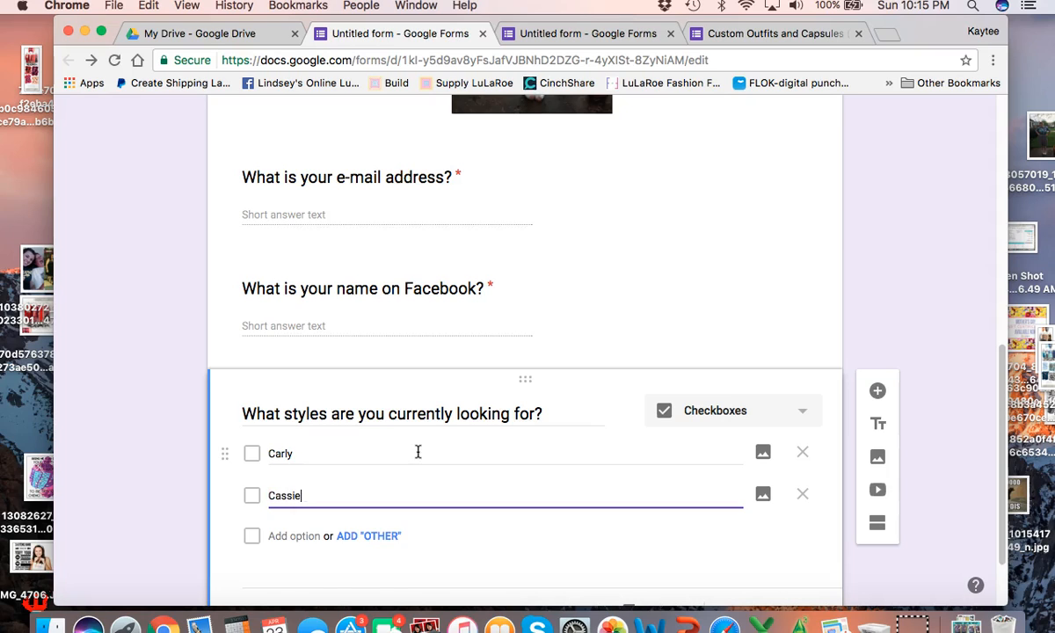
{"action": "key", "text": "Return"}
{"action": "type", "text": "Classic"}
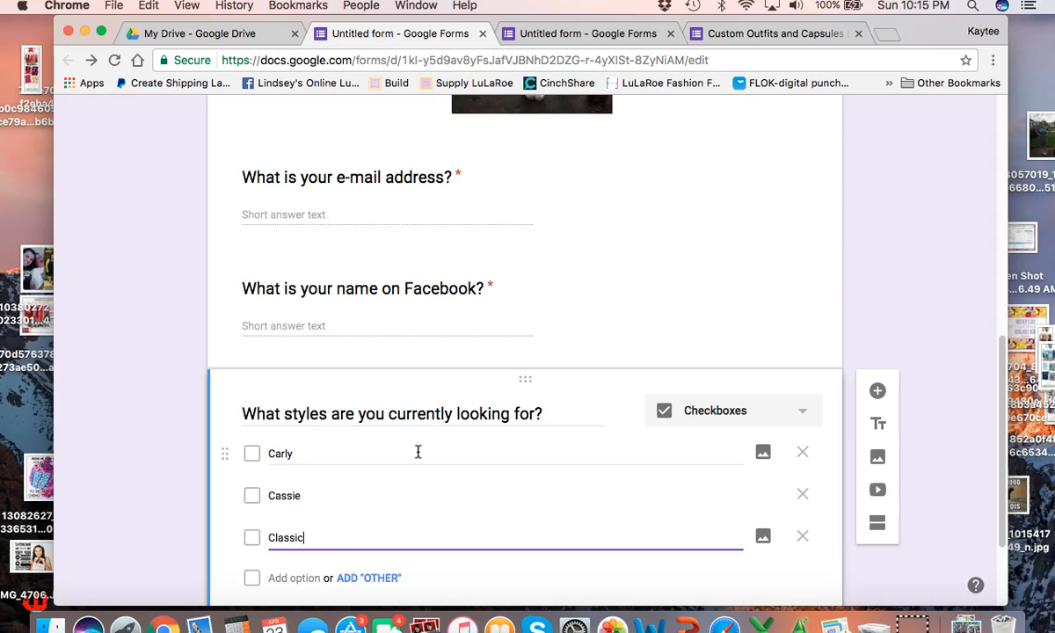
{"action": "key", "text": "Return"}
{"action": "type", "text": "Irma"}
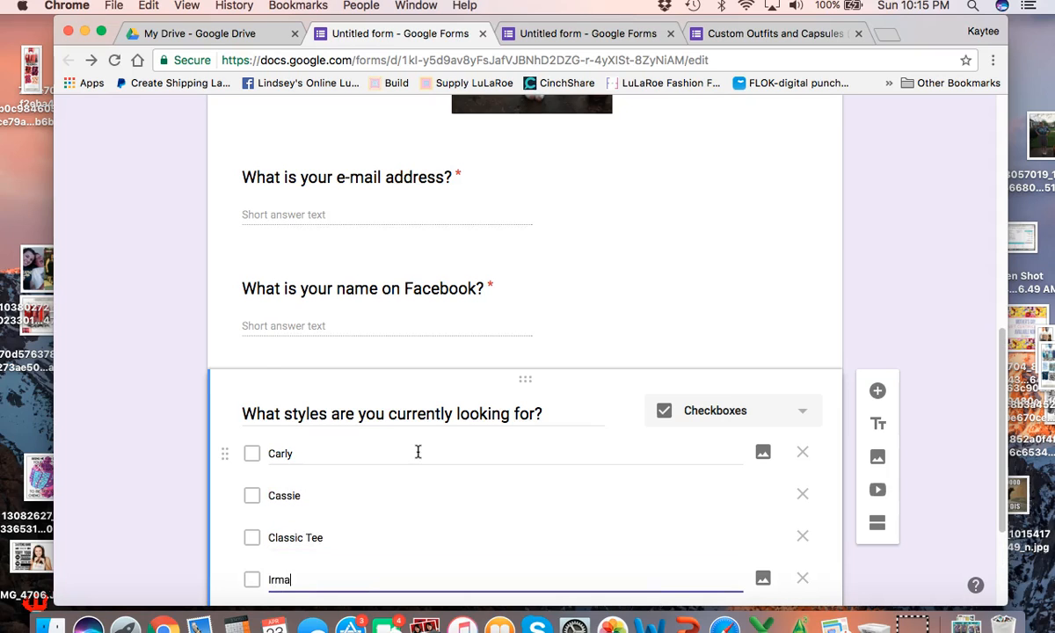
Add the further checkbox options Julia, Lindsay, Monroe, Randy and Leggings to the styles question.
{"action": "key", "text": "Return"}
{"action": "type", "text": "Julia"}
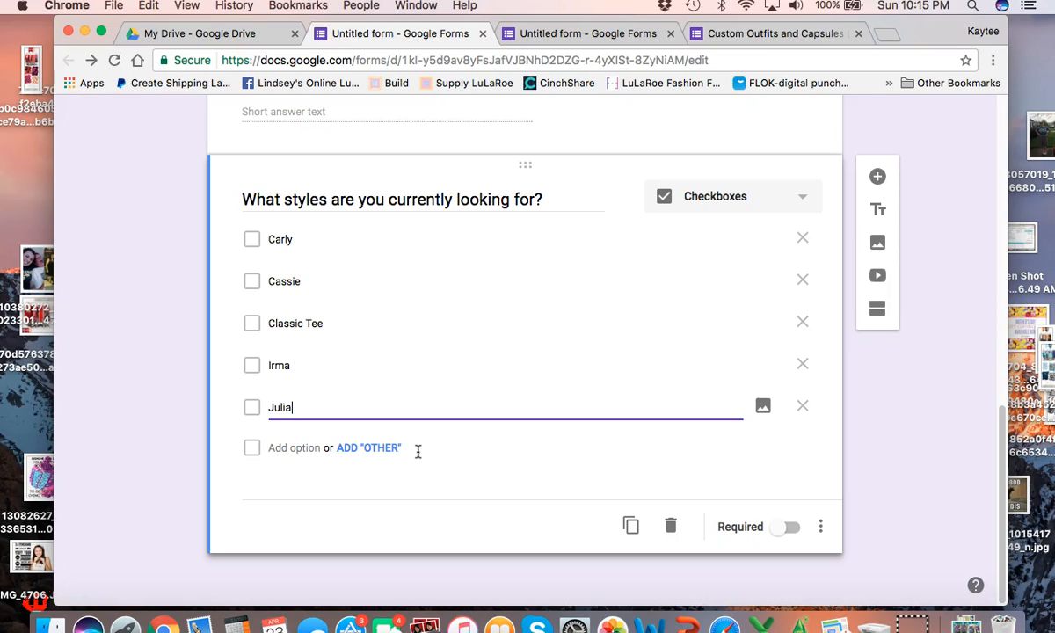
{"action": "key", "text": "Return"}
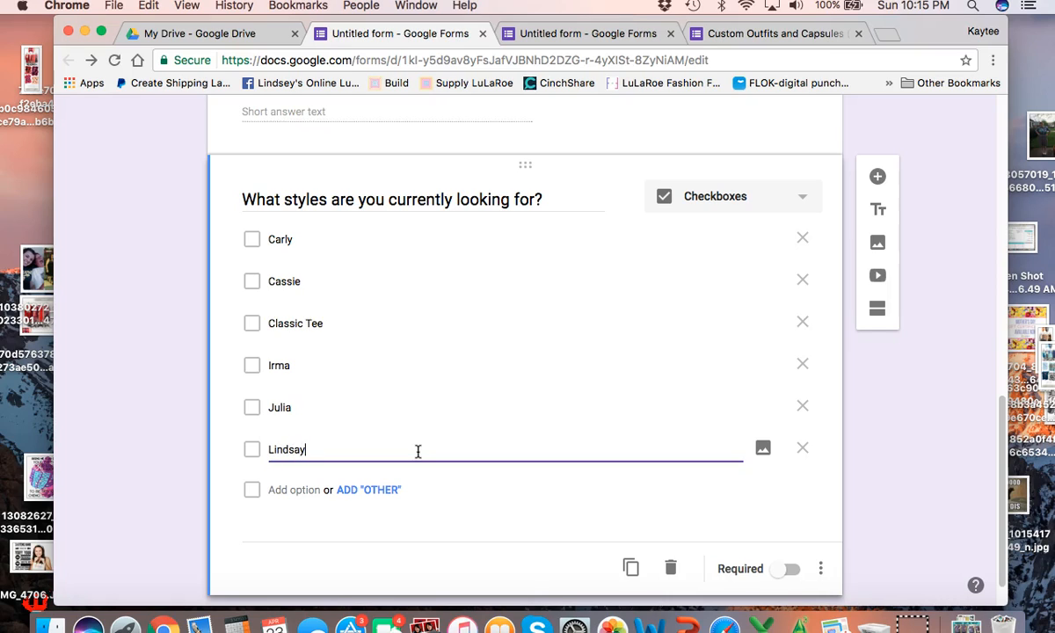
{"action": "key", "text": "Return"}
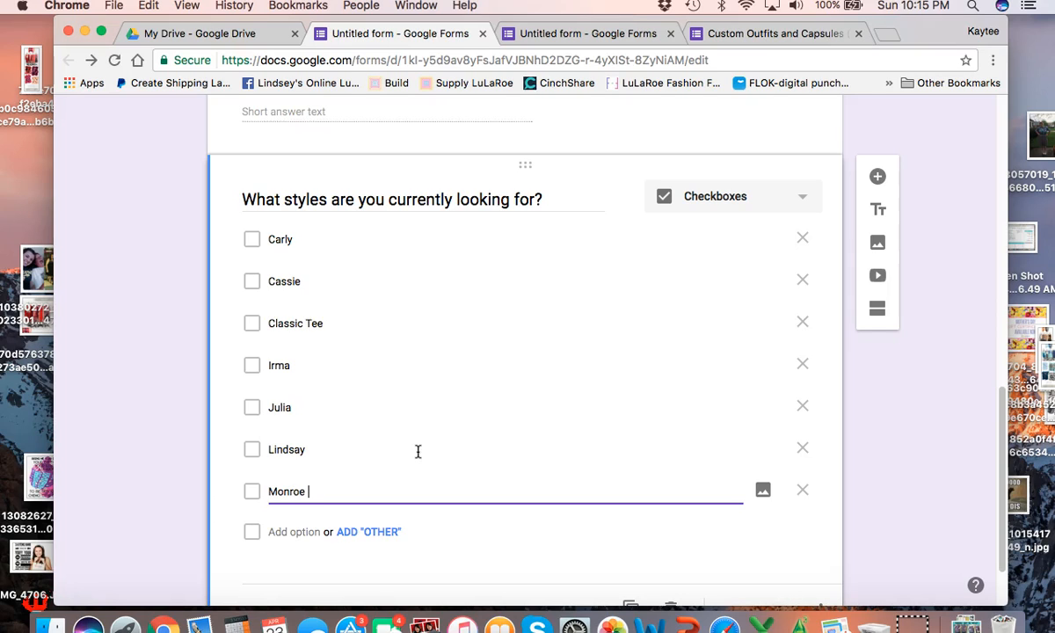
{"action": "key", "text": "Return"}
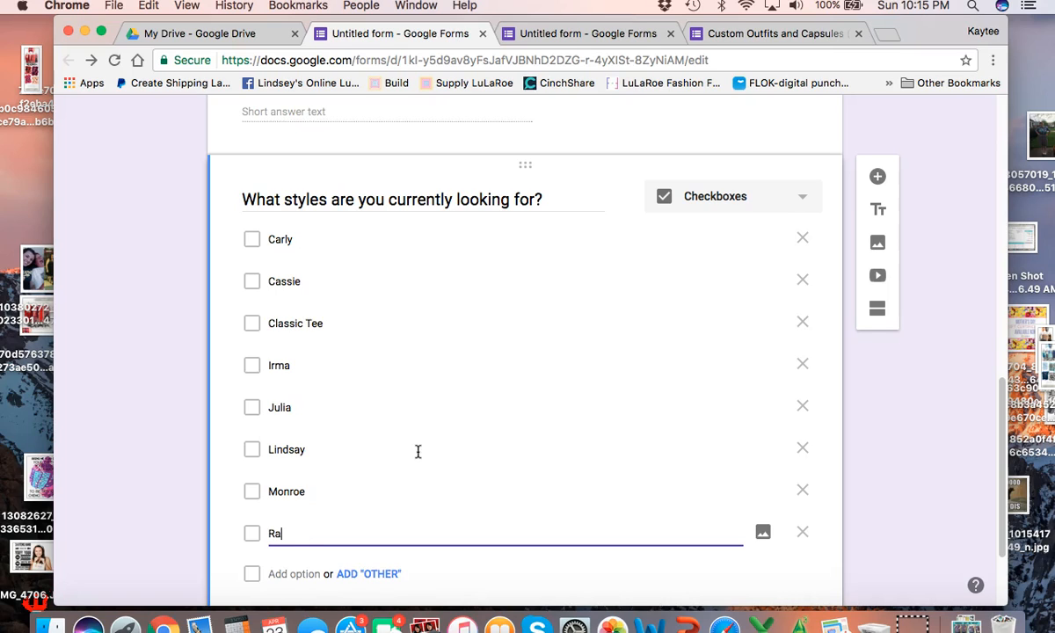
{"action": "type", "text": "Randy"}
{"action": "key", "text": "Return"}
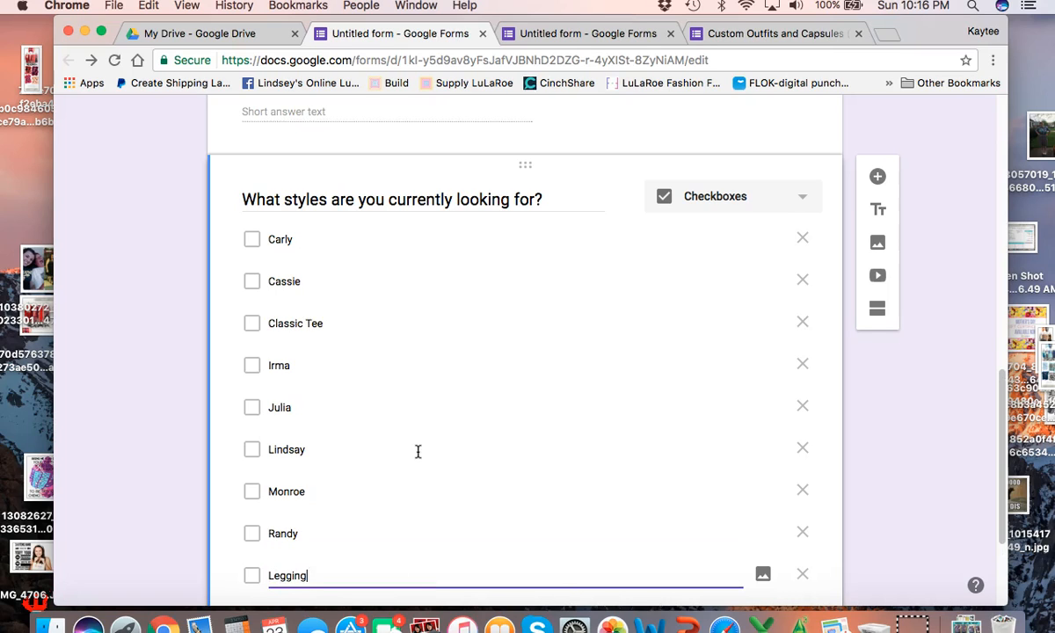
{"action": "scroll", "coordinate": [418, 452], "scroll_direction": "down", "scroll_amount": 2}
{"action": "scroll", "coordinate": [417, 452], "scroll_direction": "up", "scroll_amount": 2}
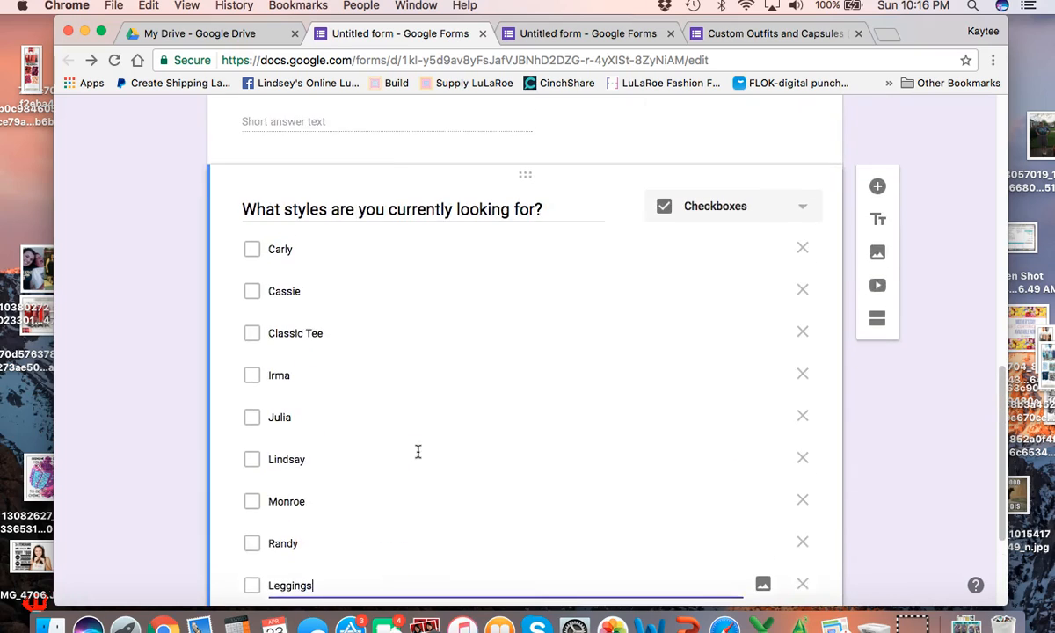
{"action": "scroll", "coordinate": [418, 452], "scroll_direction": "down", "scroll_amount": 1}
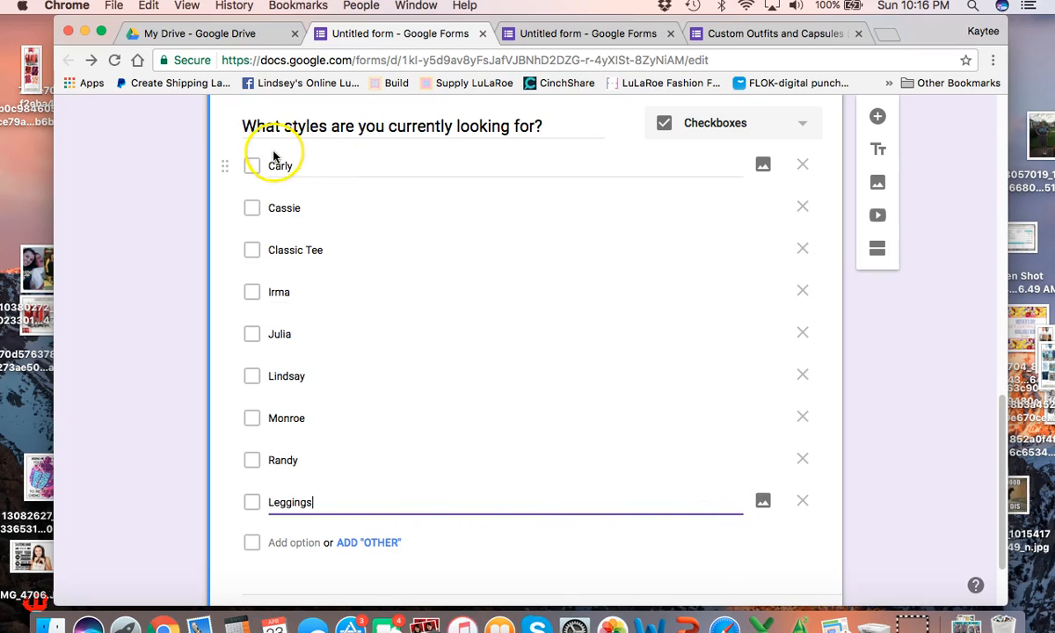
Check how the finished form shows a picture above each option of "Which styles are you looking for?".
{"action": "mouse_move", "coordinate": [223, 206]}
{"action": "left_mouse_down"}
{"action": "mouse_move", "coordinate": [226, 159]}
{"action": "mouse_move", "coordinate": [240, 238]}
{"action": "mouse_move", "coordinate": [229, 195]}
{"action": "left_mouse_up"}
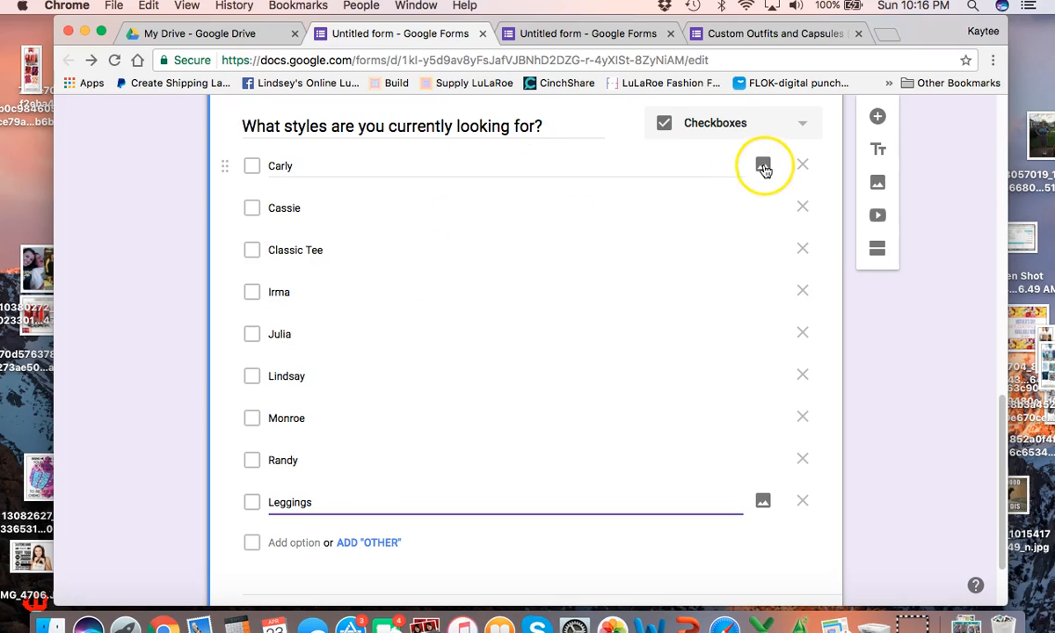
{"action": "left_click", "coordinate": [756, 34]}
{"action": "scroll", "coordinate": [482, 330], "scroll_direction": "up", "scroll_amount": 2}
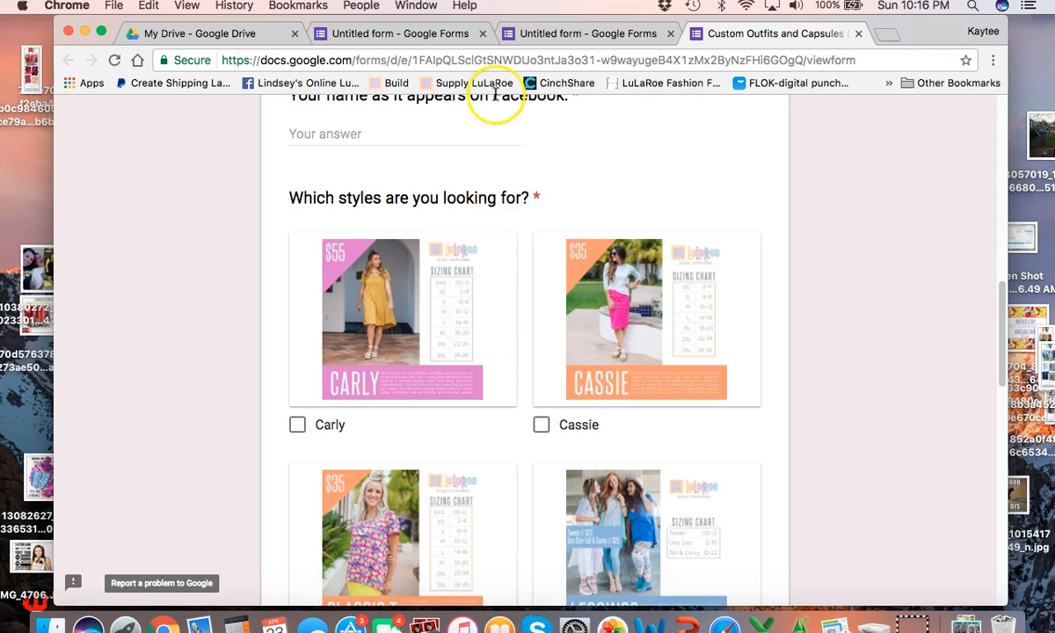
Back in the new form, start an image upload for the Carly option and open the "What I carry" folder within LLR's "Memes and Images".
{"action": "left_click", "coordinate": [457, 33]}
{"action": "left_click", "coordinate": [762, 166]}
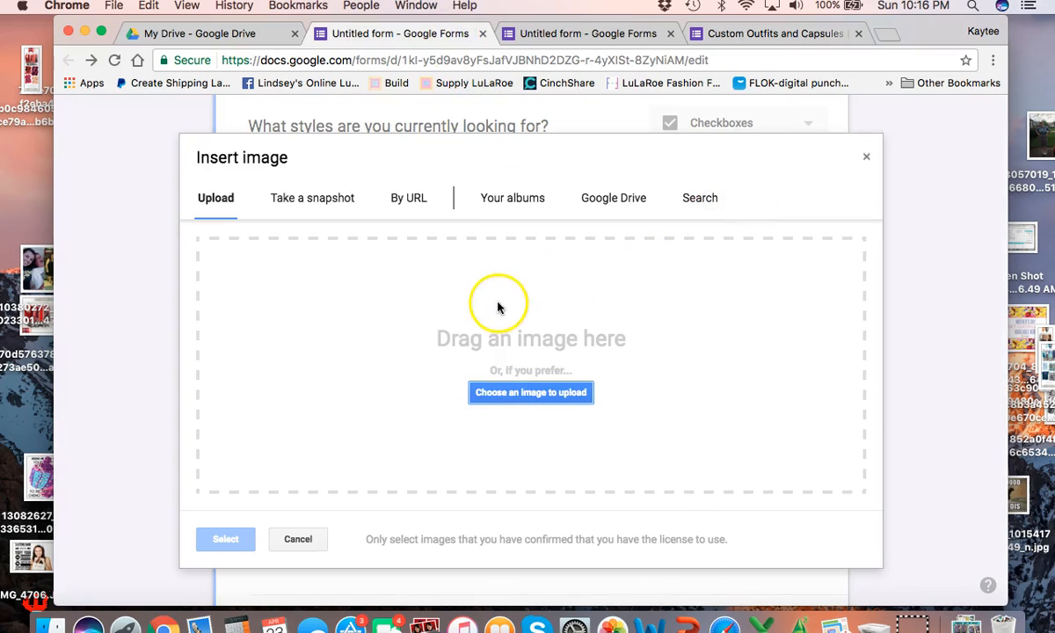
{"action": "left_click", "coordinate": [501, 393]}
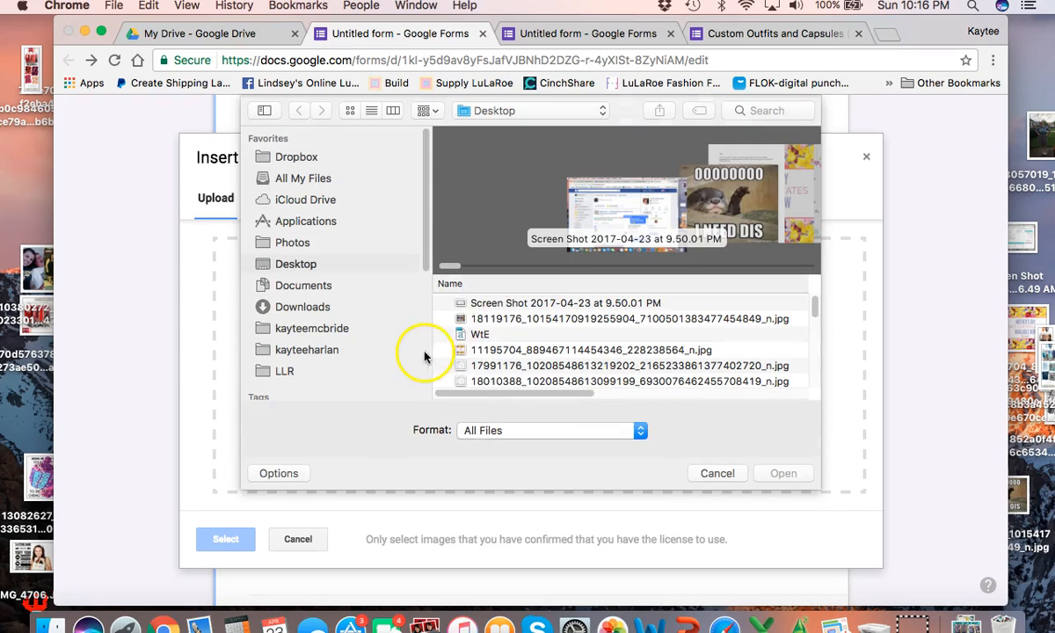
{"action": "left_click", "coordinate": [286, 371]}
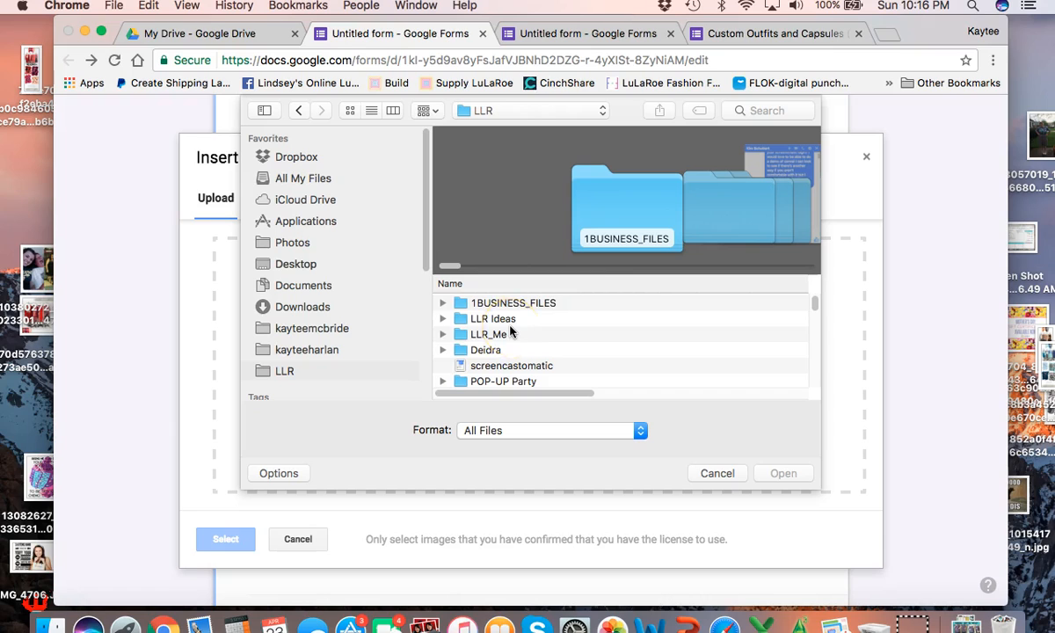
{"action": "scroll", "coordinate": [510, 330], "scroll_direction": "down", "scroll_amount": 3}
{"action": "scroll", "coordinate": [510, 330], "scroll_direction": "up", "scroll_amount": 1}
{"action": "double_click", "coordinate": [510, 331]}
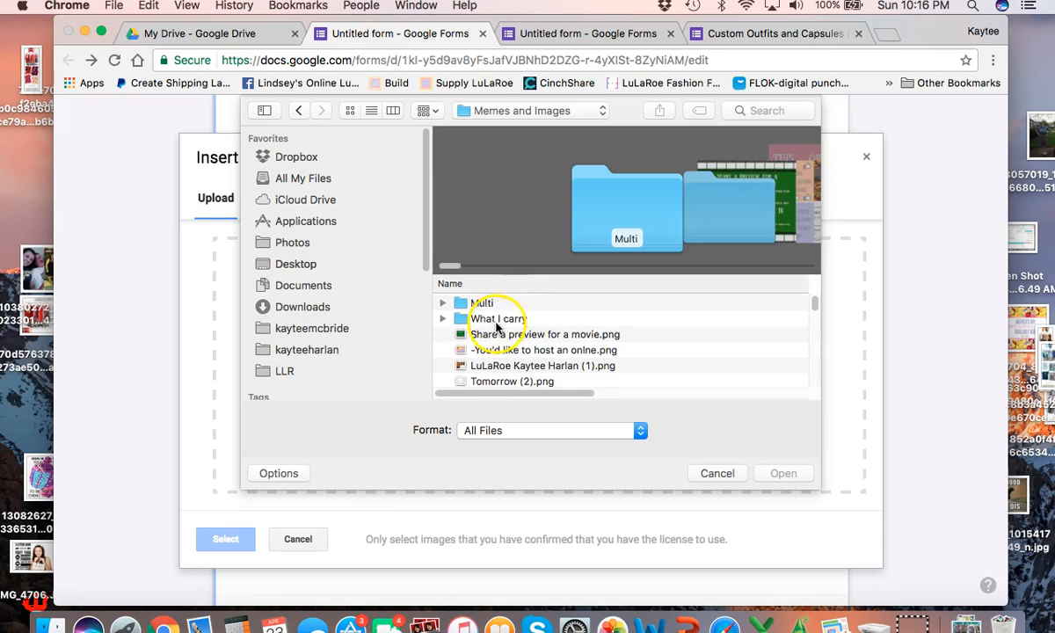
{"action": "double_click", "coordinate": [511, 320]}
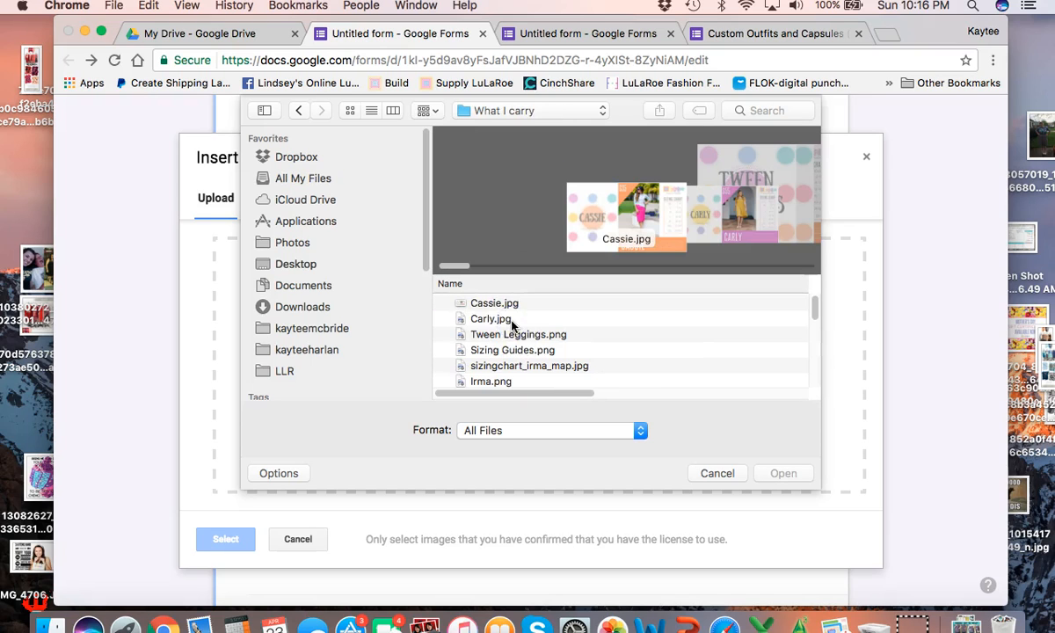
Look through the sizing chart pictures and insert sizingchart_Carly_map.jpg as the Carly option's image.
{"action": "left_click", "coordinate": [509, 317]}
{"action": "key", "text": "Down"}
{"action": "key", "text": "Down"}
{"action": "key", "text": "Down"}
{"action": "key", "text": "Down"}
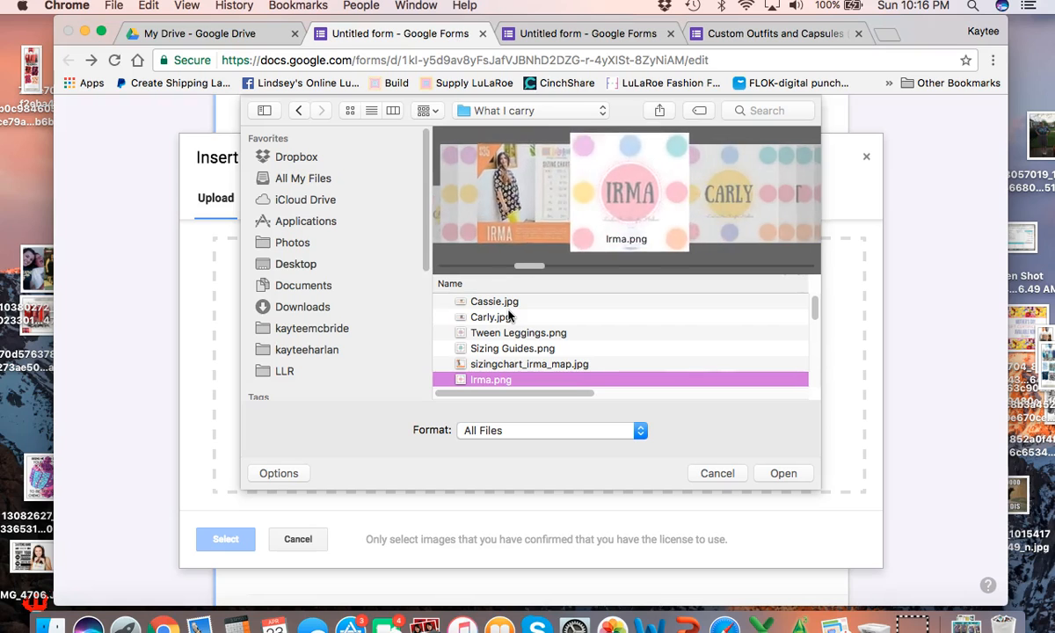
{"action": "key", "text": "Up"}
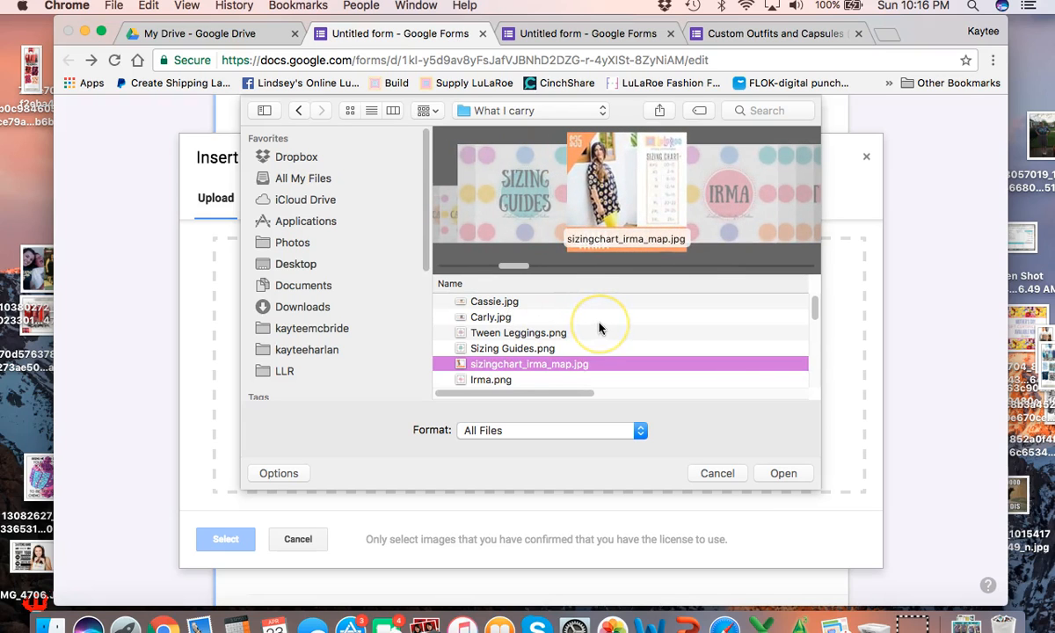
{"action": "key", "text": "Down"}
{"action": "key", "text": "Down"}
{"action": "key", "text": "Down"}
{"action": "key", "text": "Down"}
{"action": "key", "text": "Down"}
{"action": "key", "text": "Down"}
{"action": "key", "text": "Down"}
{"action": "key", "text": "Down"}
{"action": "key", "text": "Down"}
{"action": "key", "text": "Down"}
{"action": "key", "text": "Down"}
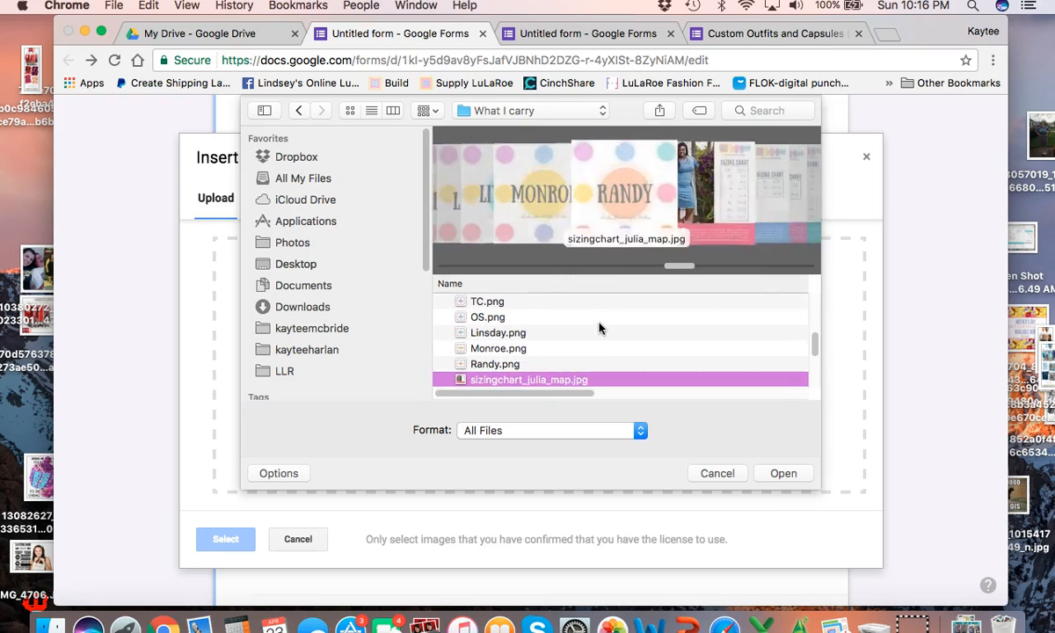
{"action": "key", "text": "Down"}
{"action": "key", "text": "Down"}
{"action": "key", "text": "Down"}
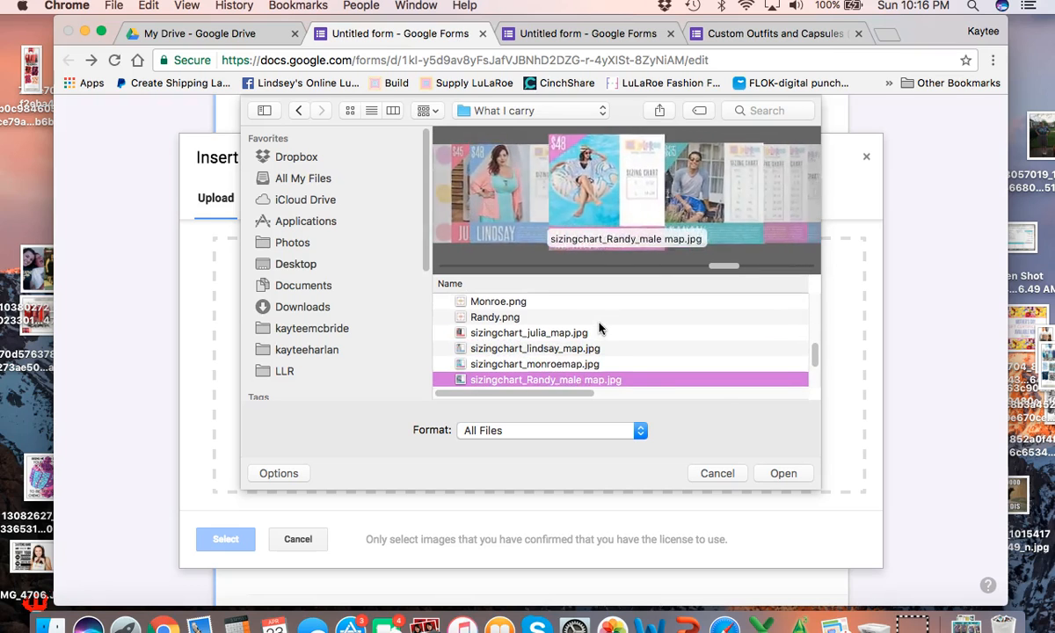
{"action": "key", "text": "Down"}
{"action": "key", "text": "Down"}
{"action": "key", "text": "Down"}
{"action": "key", "text": "Down"}
{"action": "key", "text": "Up"}
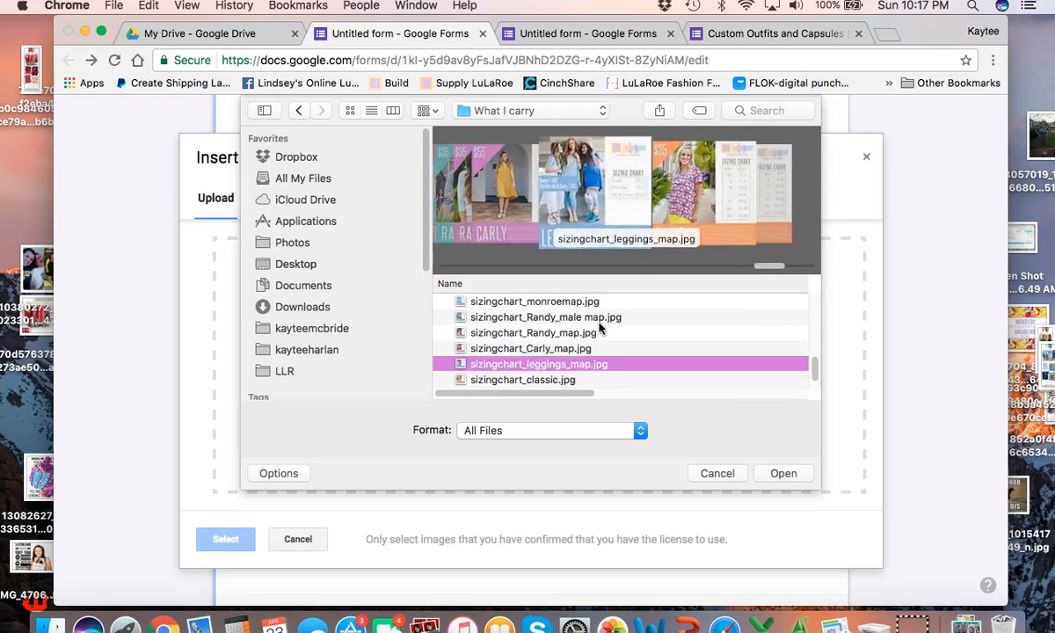
{"action": "key", "text": "Up"}
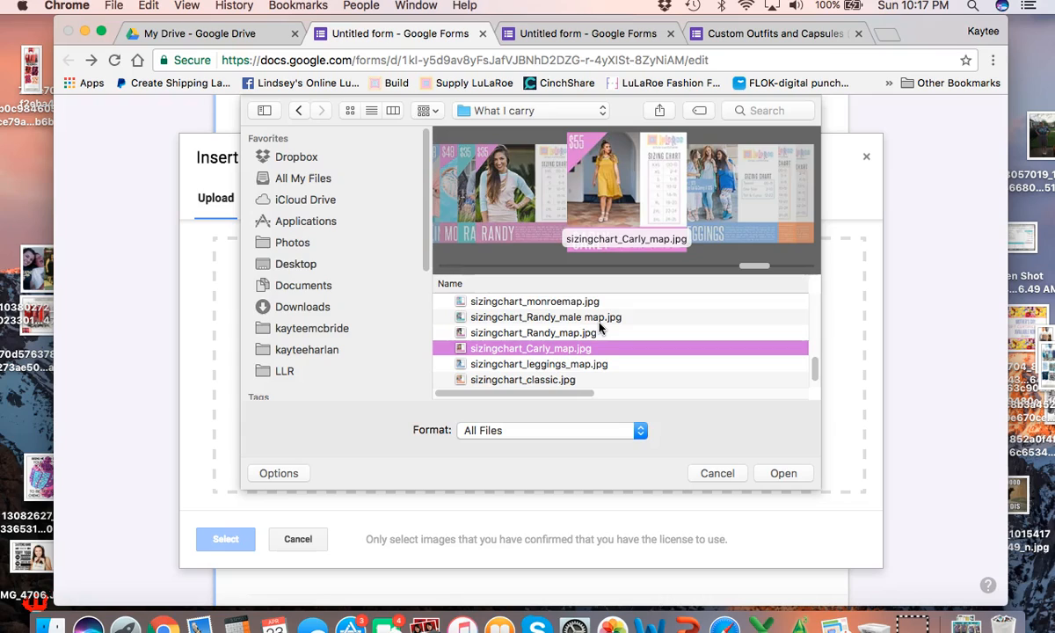
{"action": "key", "text": "Return"}
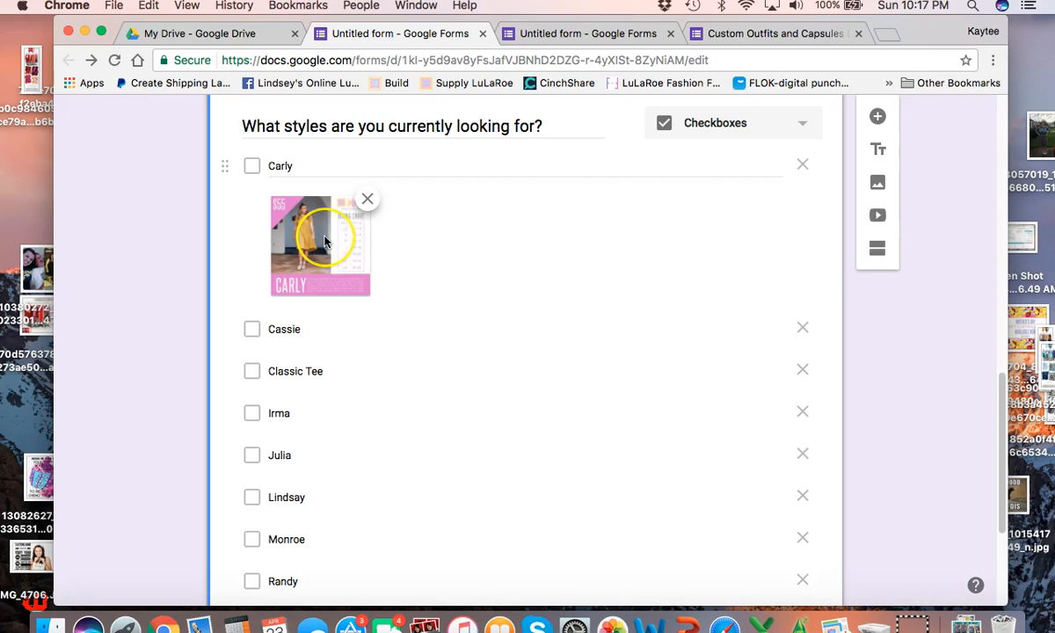
{"action": "scroll", "coordinate": [492, 219], "scroll_direction": "up", "scroll_amount": 20}
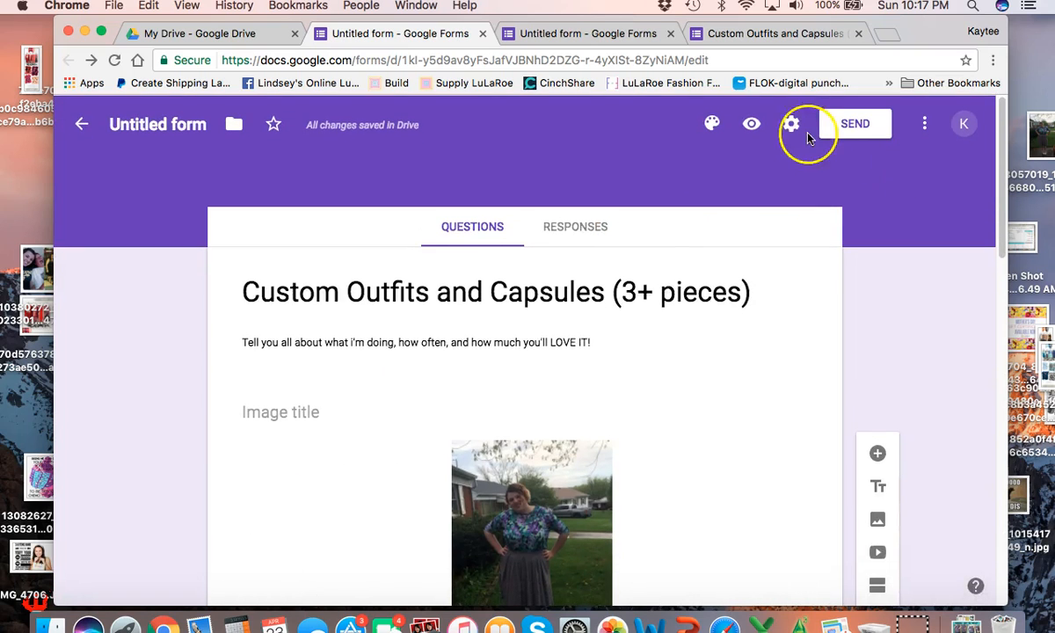
Preview the new form, look through its image, questions and styles options, and close the preview.
{"action": "left_click", "coordinate": [752, 123]}
{"action": "scroll", "coordinate": [396, 289], "scroll_direction": "down", "scroll_amount": 3}
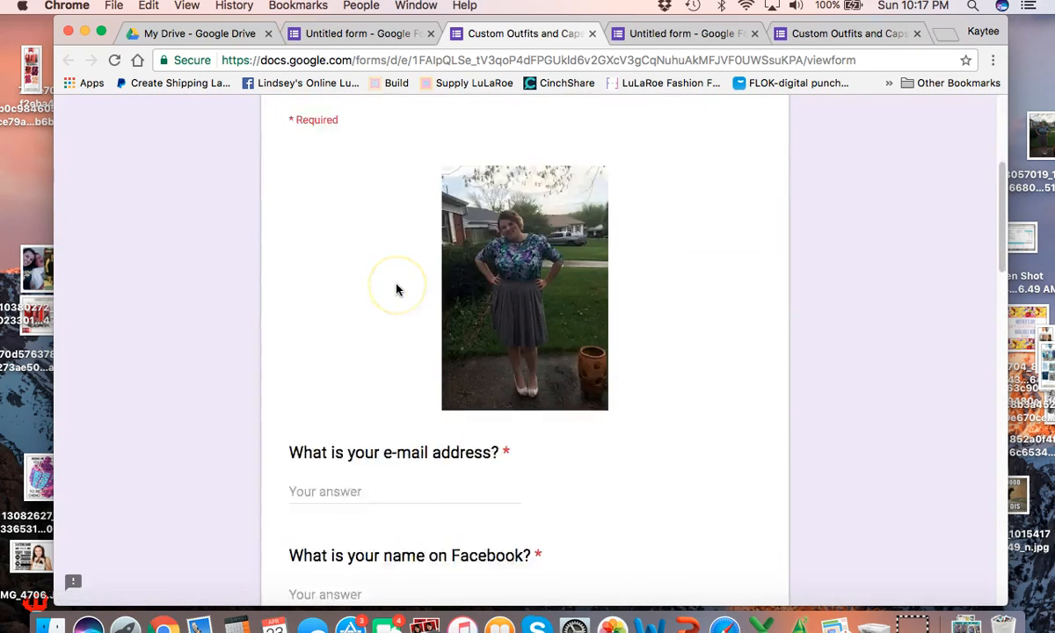
{"action": "scroll", "coordinate": [397, 289], "scroll_direction": "down", "scroll_amount": 5}
{"action": "scroll", "coordinate": [635, 429], "scroll_direction": "down", "scroll_amount": 2}
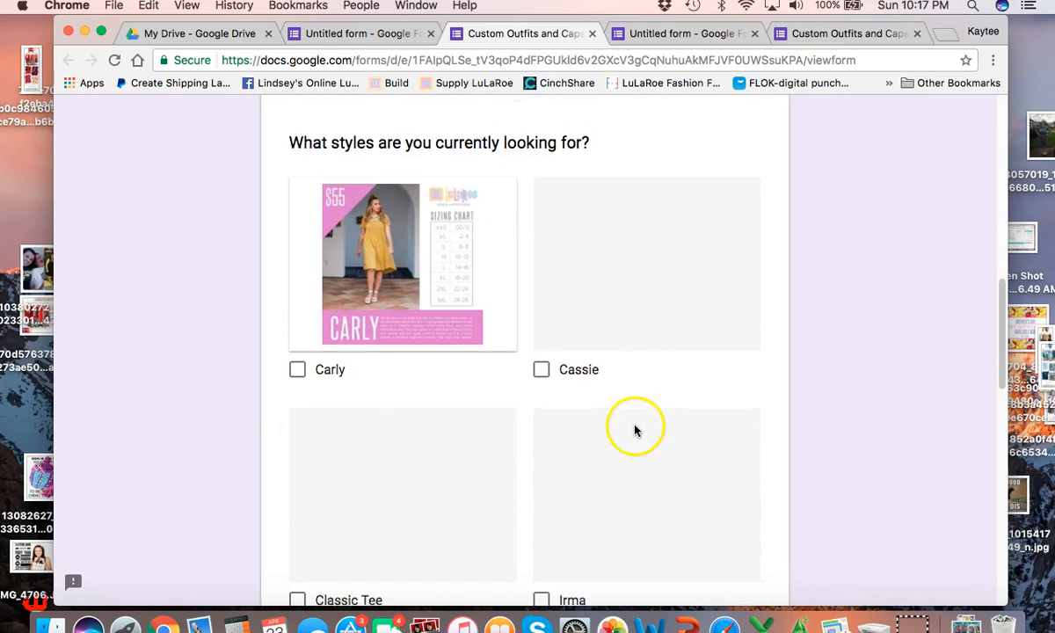
{"action": "scroll", "coordinate": [407, 428], "scroll_direction": "down", "scroll_amount": 5}
{"action": "scroll", "coordinate": [407, 428], "scroll_direction": "down", "scroll_amount": 2}
{"action": "scroll", "coordinate": [407, 428], "scroll_direction": "up", "scroll_amount": 9}
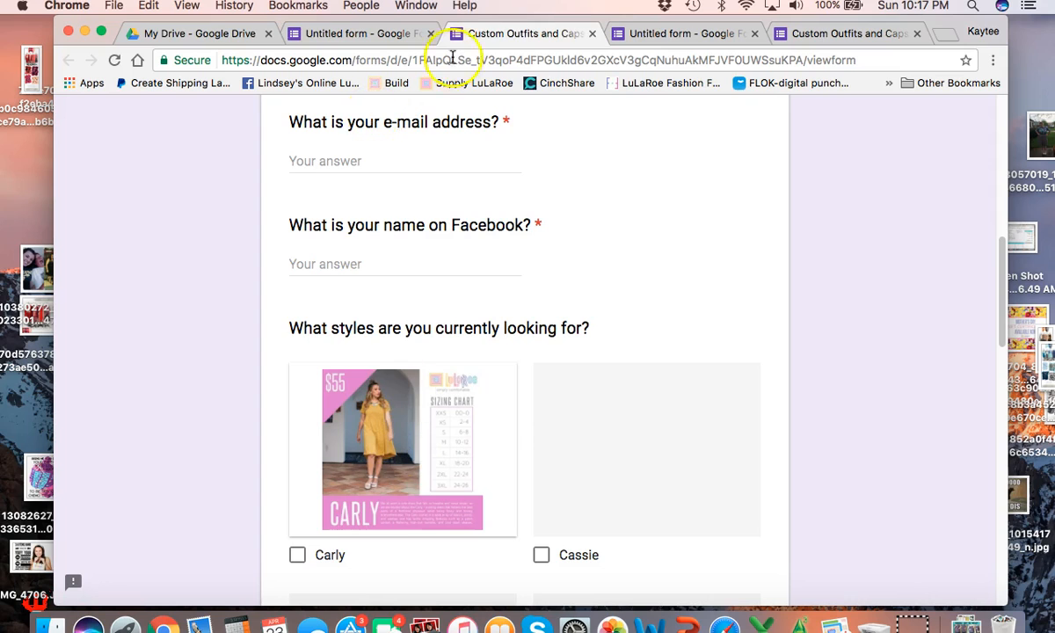
{"action": "left_click", "coordinate": [591, 33]}
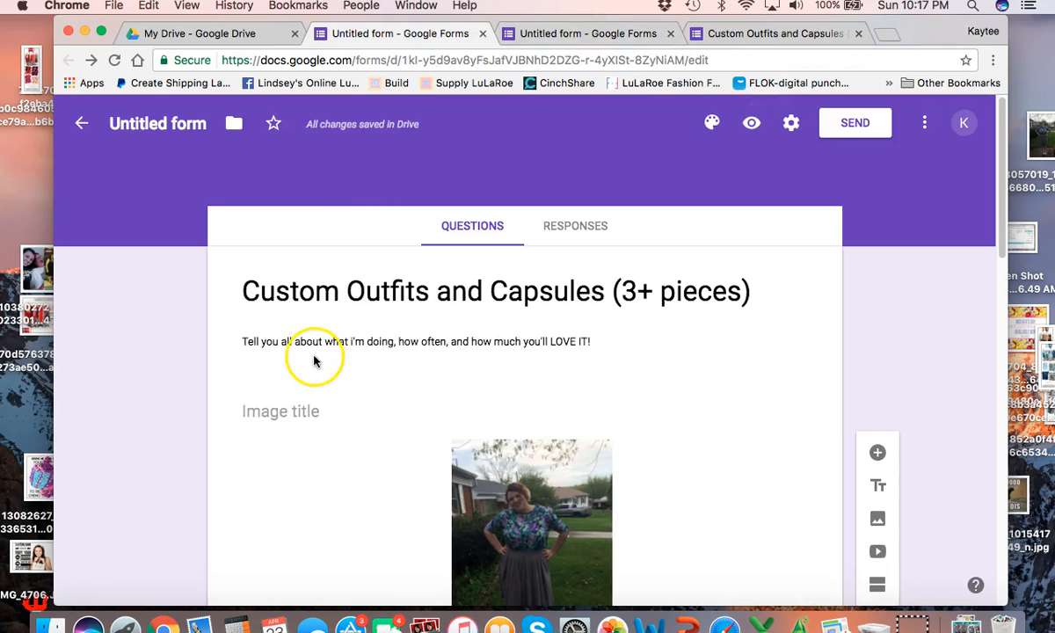
Compare the new form's styles options with the finished form, down to where its first page ends.
{"action": "left_click", "coordinate": [242, 34]}
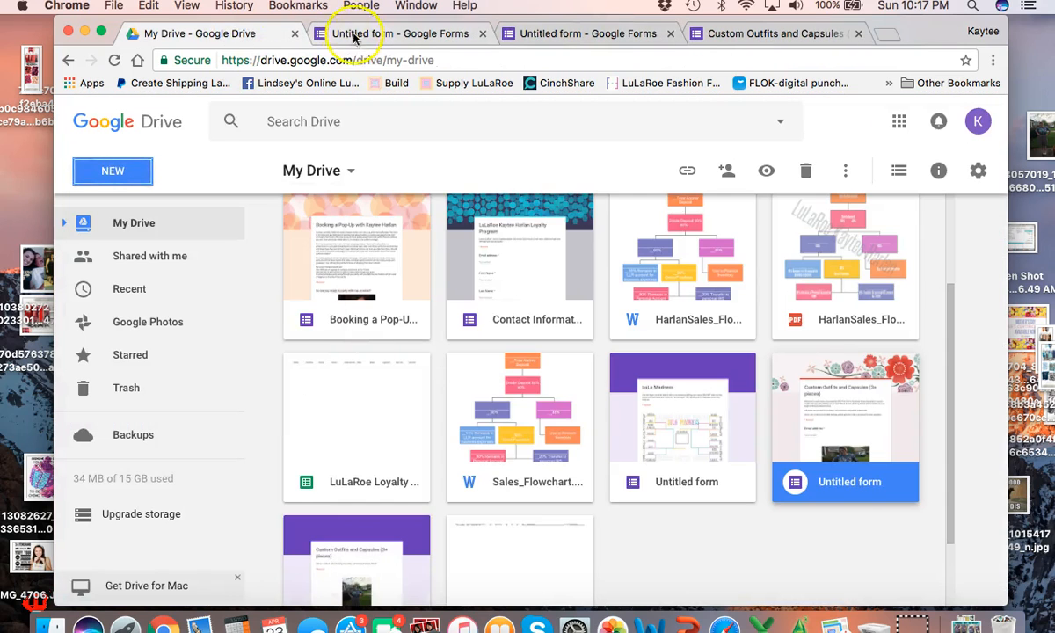
{"action": "left_click", "coordinate": [349, 33]}
{"action": "scroll", "coordinate": [570, 307], "scroll_direction": "down", "scroll_amount": 10}
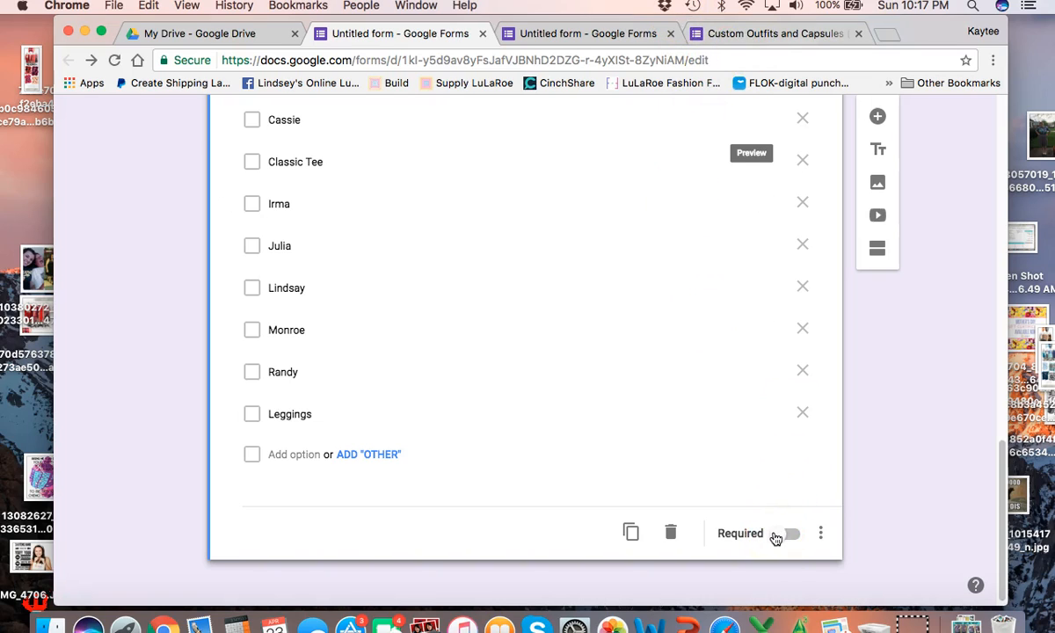
{"action": "scroll", "coordinate": [775, 538], "scroll_direction": "up", "scroll_amount": 5}
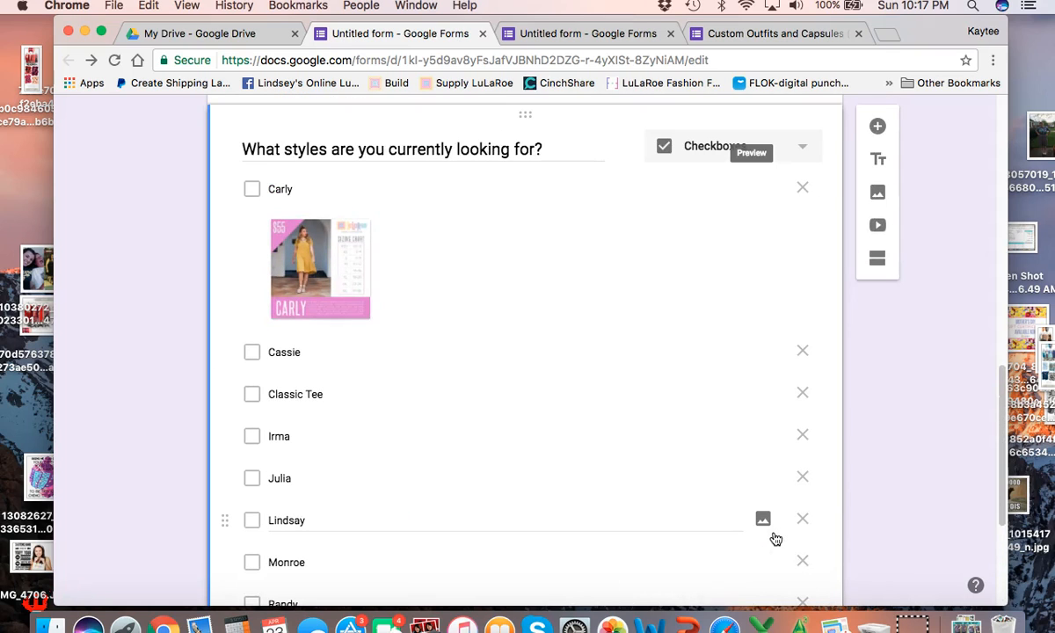
{"action": "scroll", "coordinate": [775, 538], "scroll_direction": "down", "scroll_amount": 5}
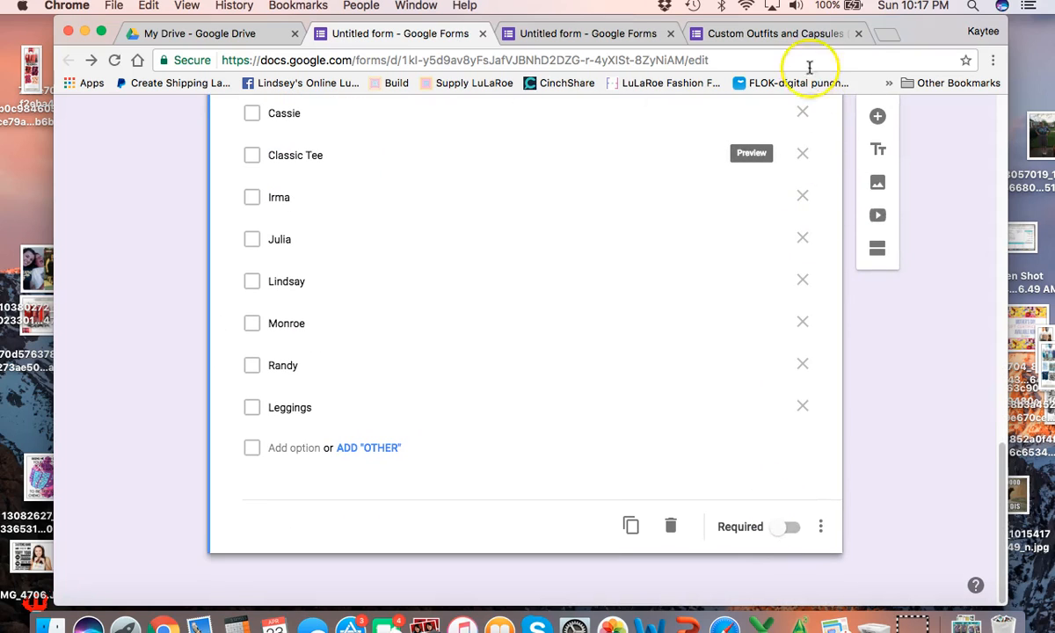
{"action": "left_click", "coordinate": [795, 35]}
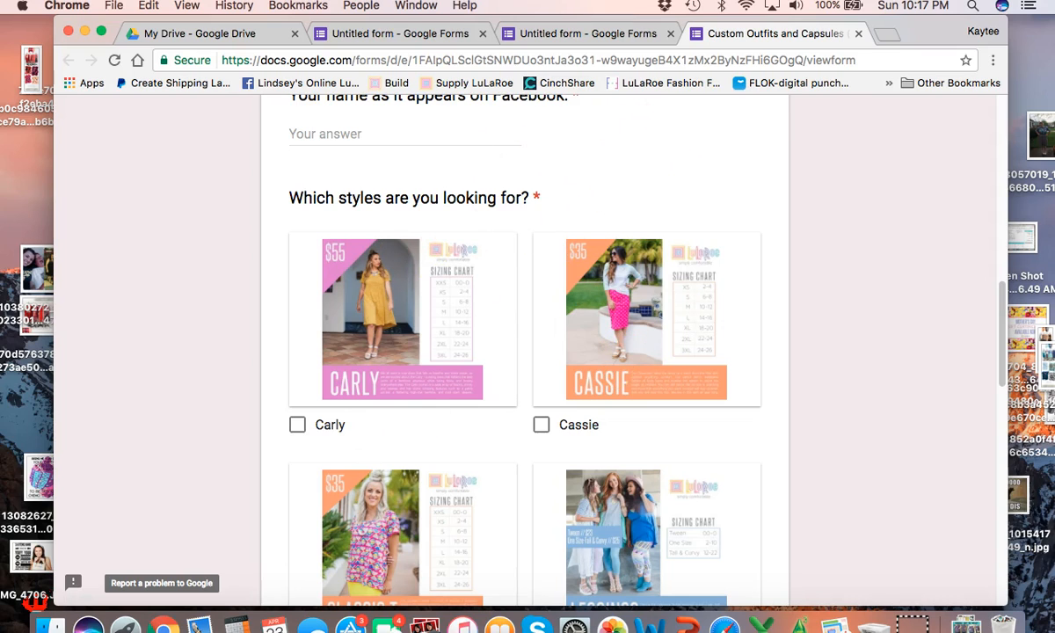
{"action": "left_click", "coordinate": [414, 33]}
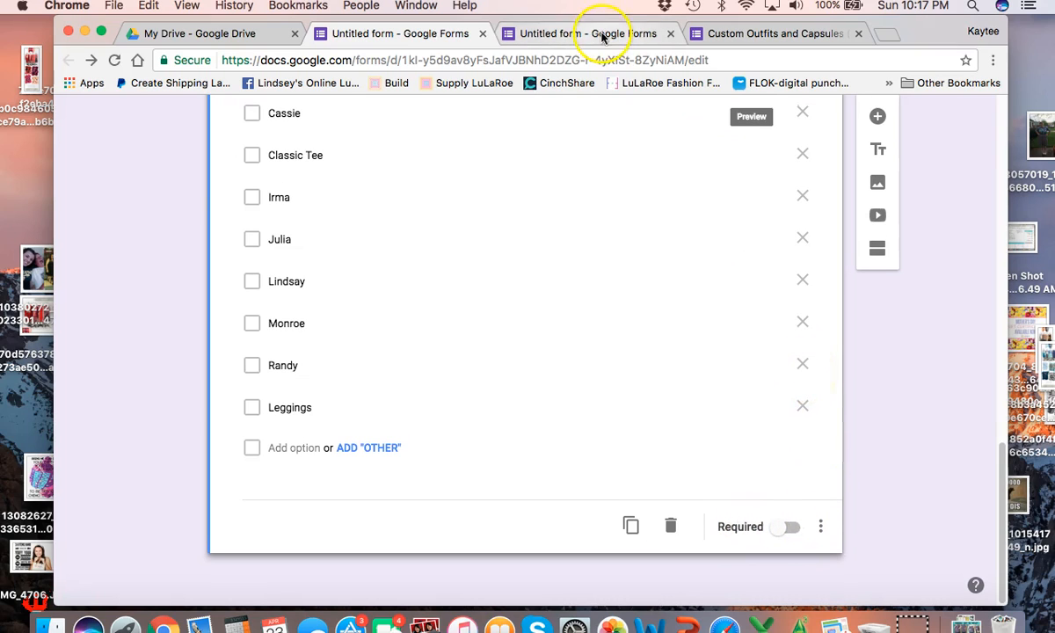
{"action": "left_click", "coordinate": [567, 33]}
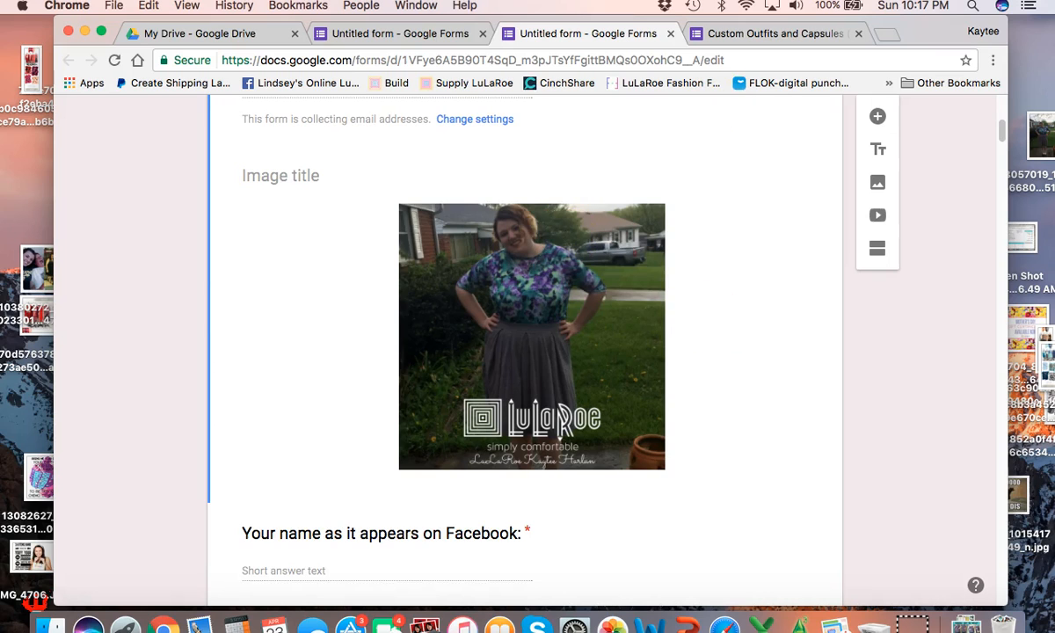
{"action": "left_click", "coordinate": [770, 35]}
{"action": "scroll", "coordinate": [560, 270], "scroll_direction": "down", "scroll_amount": 5}
{"action": "scroll", "coordinate": [560, 270], "scroll_direction": "down", "scroll_amount": 6}
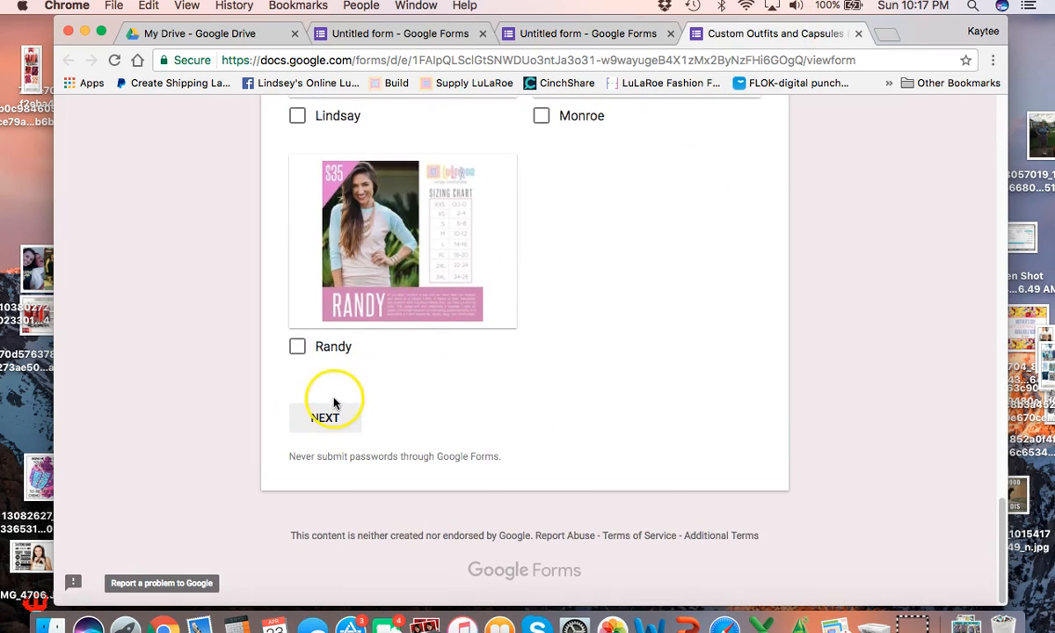
Back in the new form, add a new section after the styles question.
{"action": "left_click", "coordinate": [412, 37]}
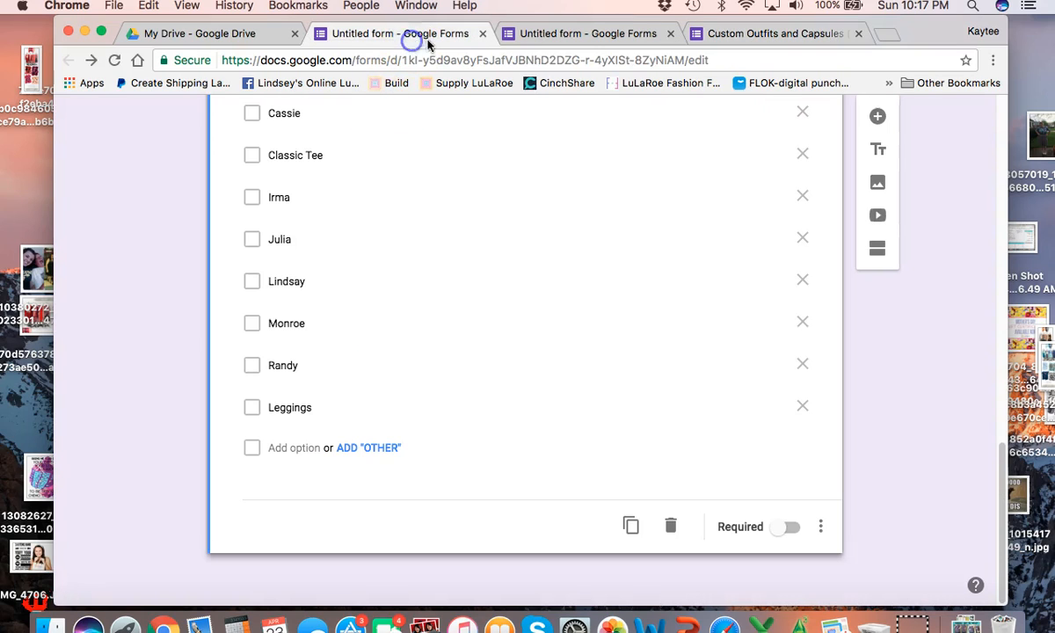
{"action": "left_click", "coordinate": [877, 253]}
{"action": "scroll", "coordinate": [459, 463], "scroll_direction": "down", "scroll_amount": 3}
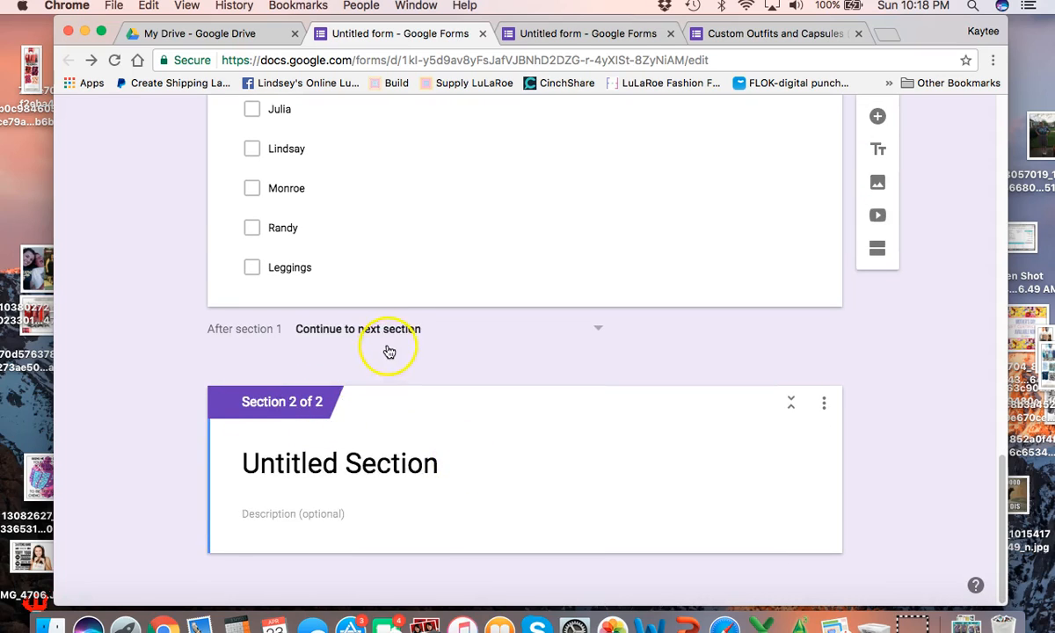
Check the section 2 title in the finished form's editor and title the new section "Now, what sizes do you need?".
{"action": "left_click", "coordinate": [421, 463]}
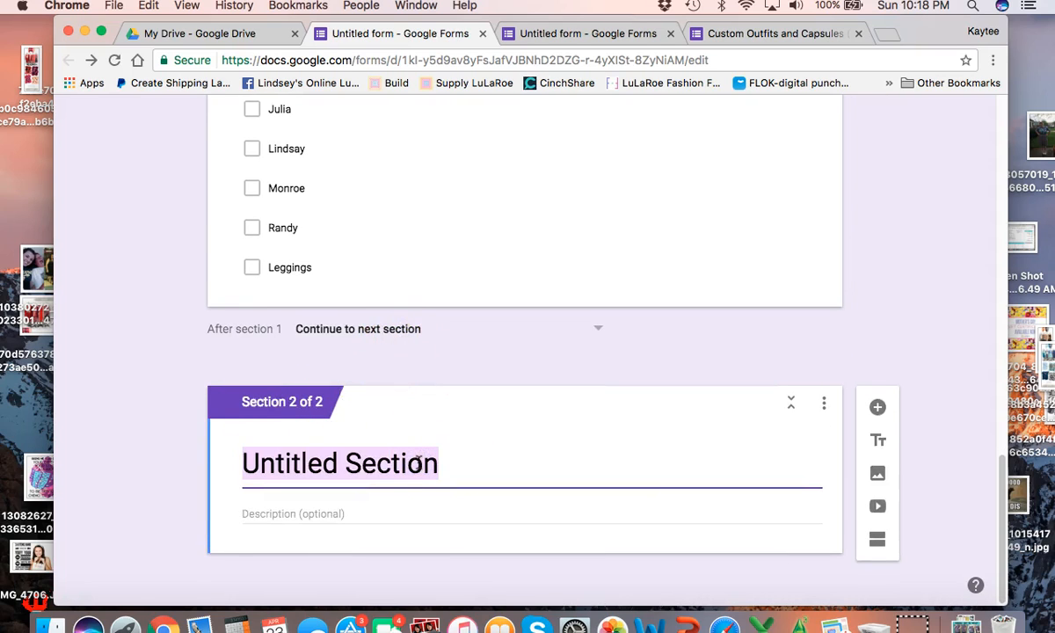
{"action": "left_click", "coordinate": [608, 32]}
{"action": "scroll", "coordinate": [532, 193], "scroll_direction": "down", "scroll_amount": 2}
{"action": "scroll", "coordinate": [532, 193], "scroll_direction": "up", "scroll_amount": 3}
{"action": "scroll", "coordinate": [531, 196], "scroll_direction": "down", "scroll_amount": 12}
{"action": "scroll", "coordinate": [532, 195], "scroll_direction": "down", "scroll_amount": 7}
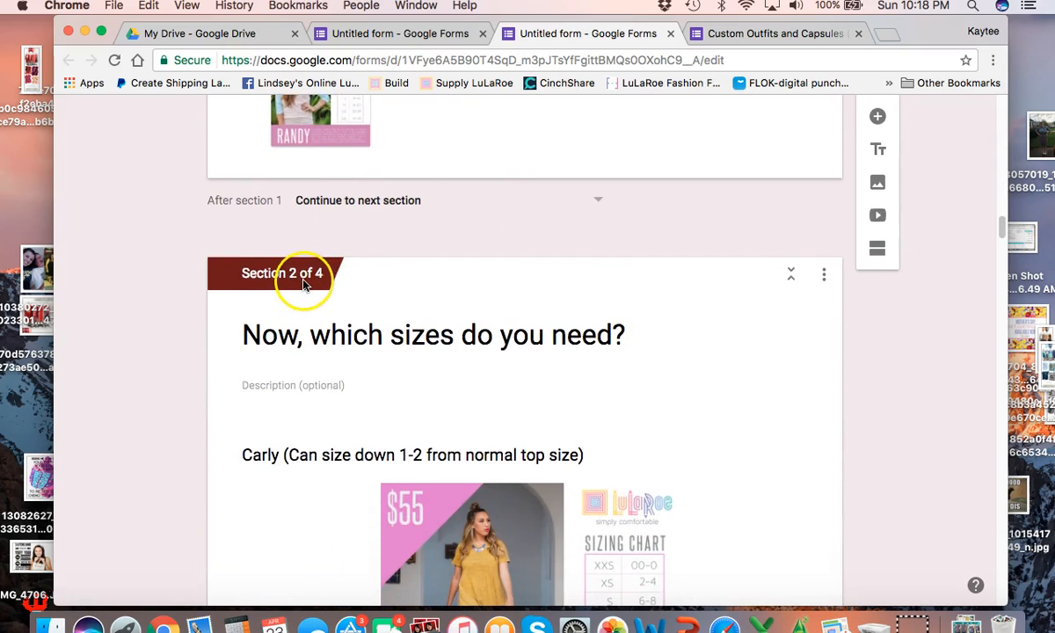
{"action": "scroll", "coordinate": [302, 280], "scroll_direction": "down", "scroll_amount": 1}
{"action": "left_click", "coordinate": [383, 41]}
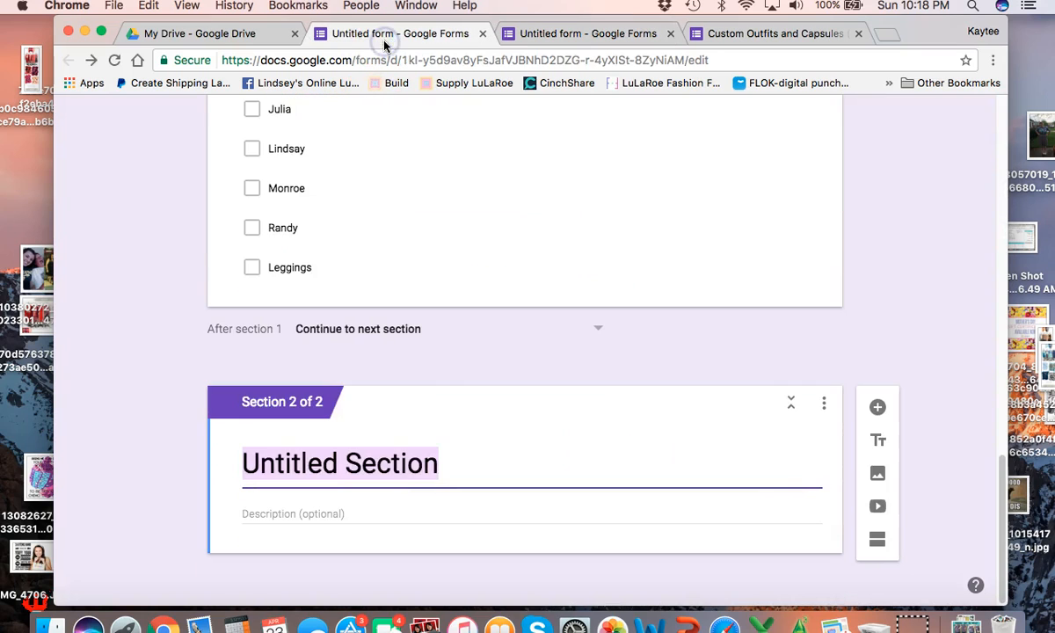
{"action": "type", "text": "Now, what sizes do you need?"}
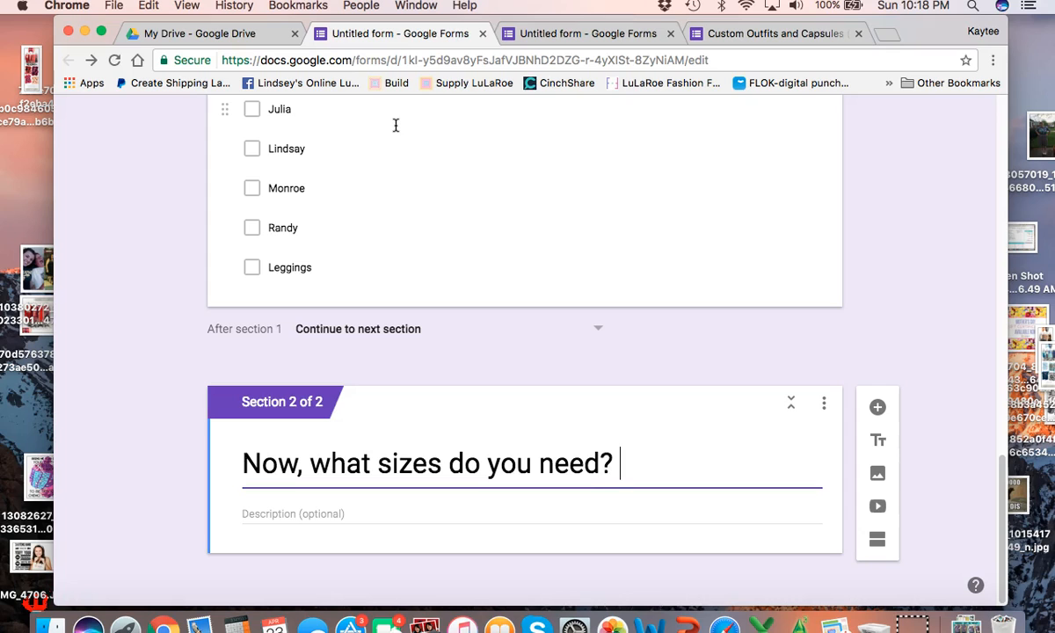
Consult the finished form's Carly question and add a question titled "Carly (usually size down 1-2 for a more fitted look)" to the new section.
{"action": "left_click", "coordinate": [556, 33]}
{"action": "scroll", "coordinate": [433, 233], "scroll_direction": "down", "scroll_amount": 2}
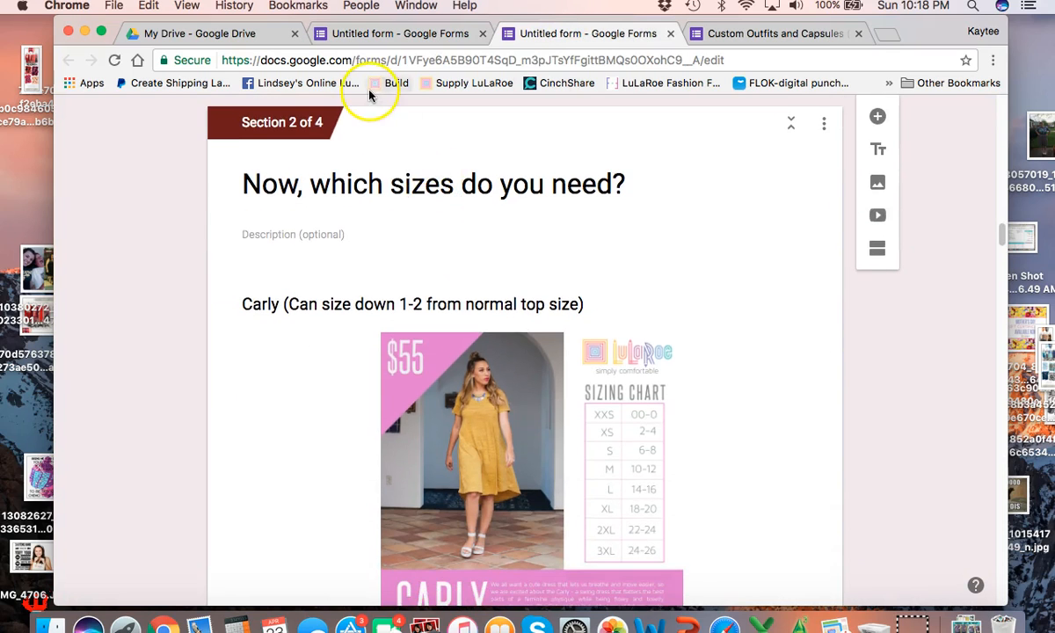
{"action": "left_click", "coordinate": [378, 39]}
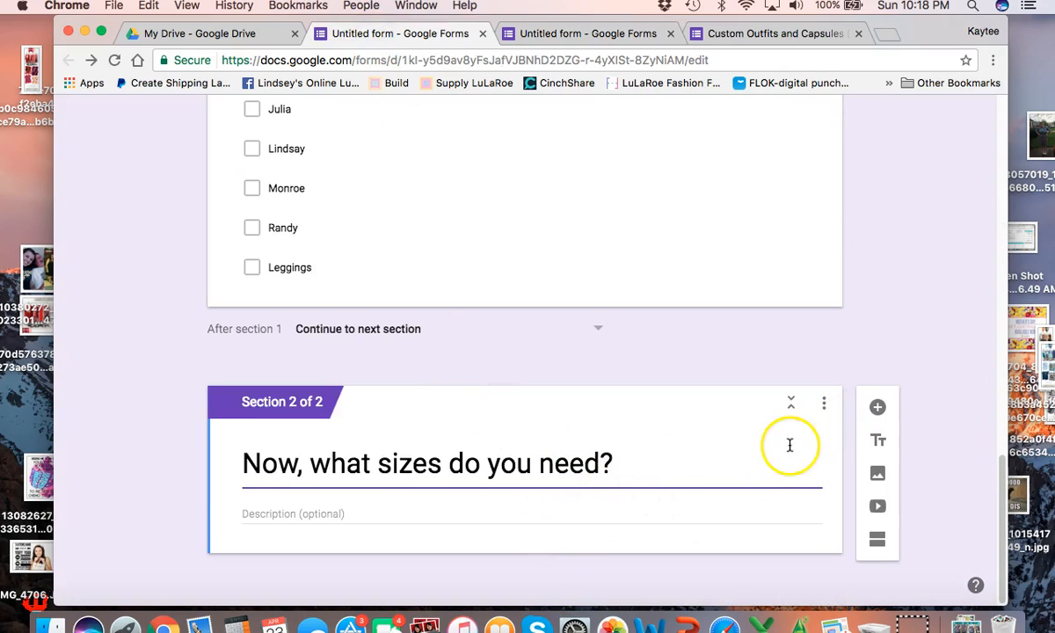
{"action": "left_click", "coordinate": [878, 407]}
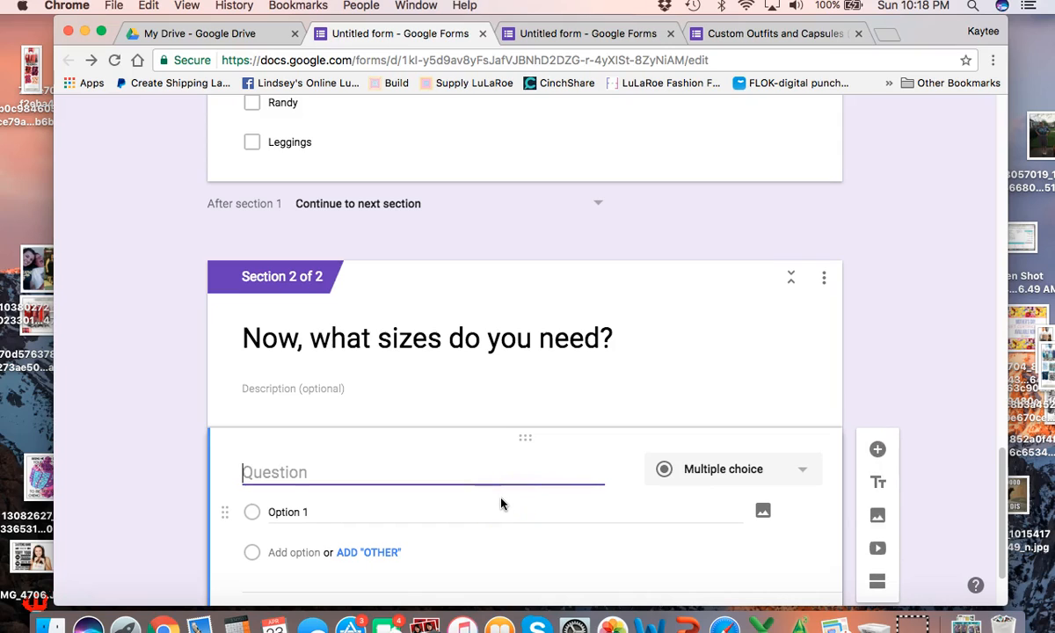
{"action": "type", "text": "Carly (usually size down 1-2 for a more fitted l"}
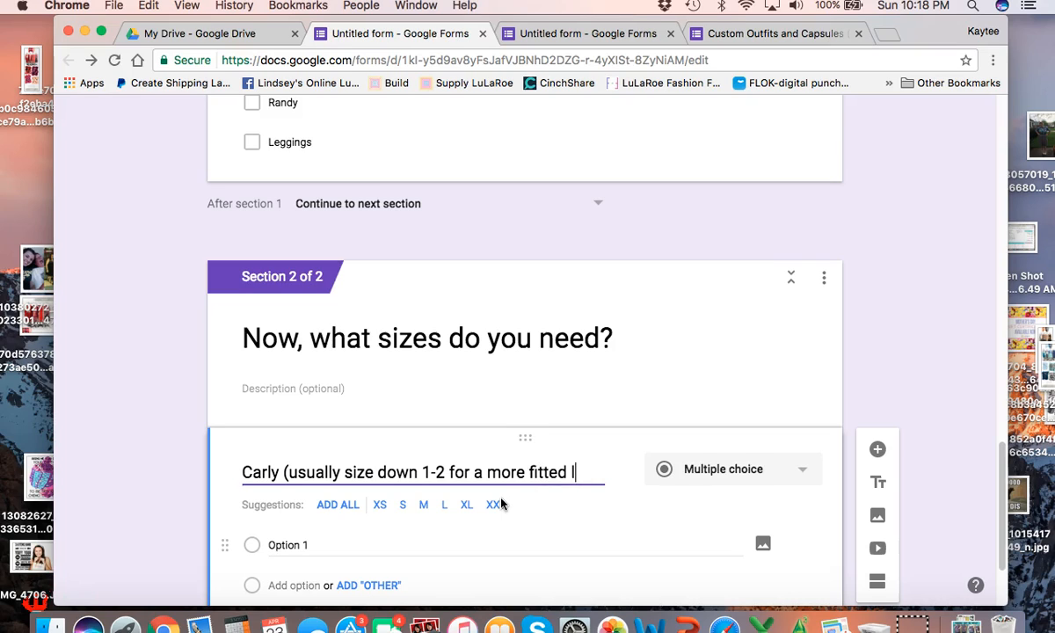
{"action": "type", "text": "oo"}
{"action": "left_click", "coordinate": [537, 382]}
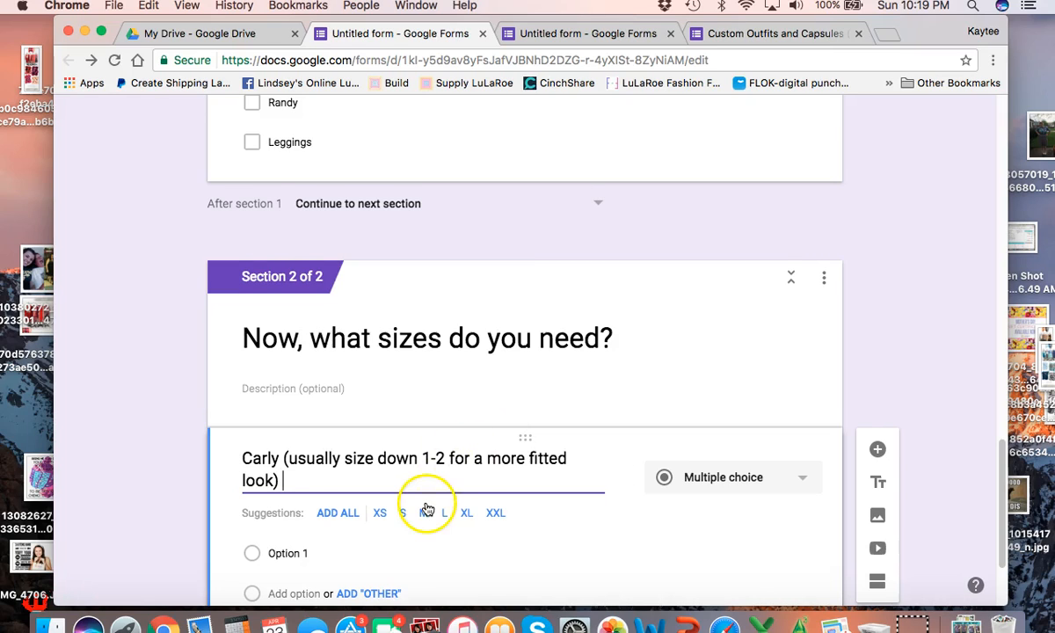
Add all suggested sizes from XS to XXL to the Carly question and change its type to Checkboxes.
{"action": "scroll", "coordinate": [415, 501], "scroll_direction": "down", "scroll_amount": 1}
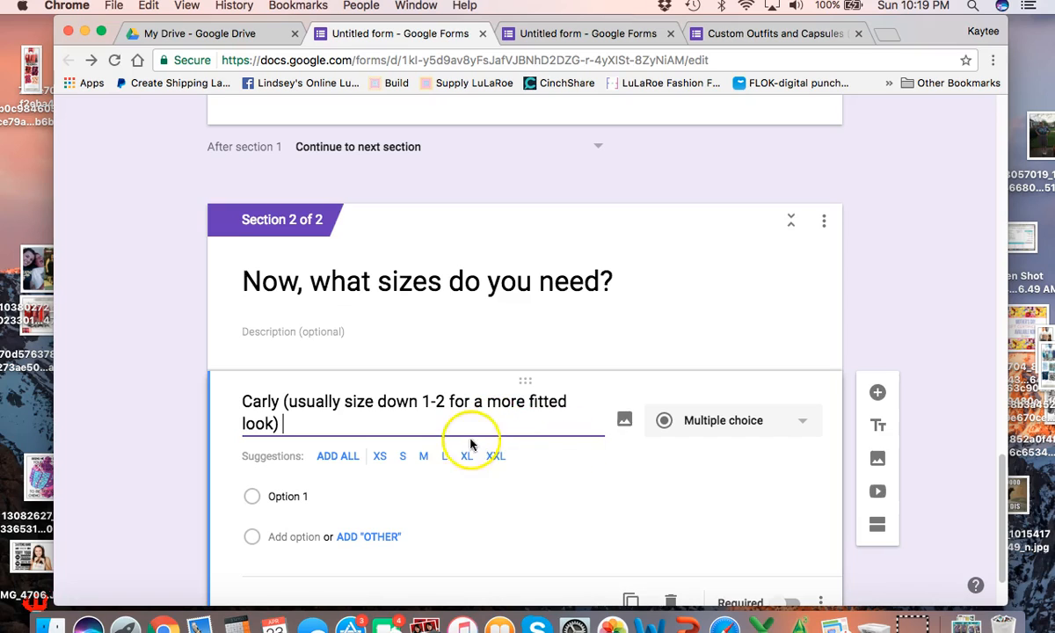
{"action": "left_click", "coordinate": [336, 455]}
{"action": "scroll", "coordinate": [453, 490], "scroll_direction": "down", "scroll_amount": 5}
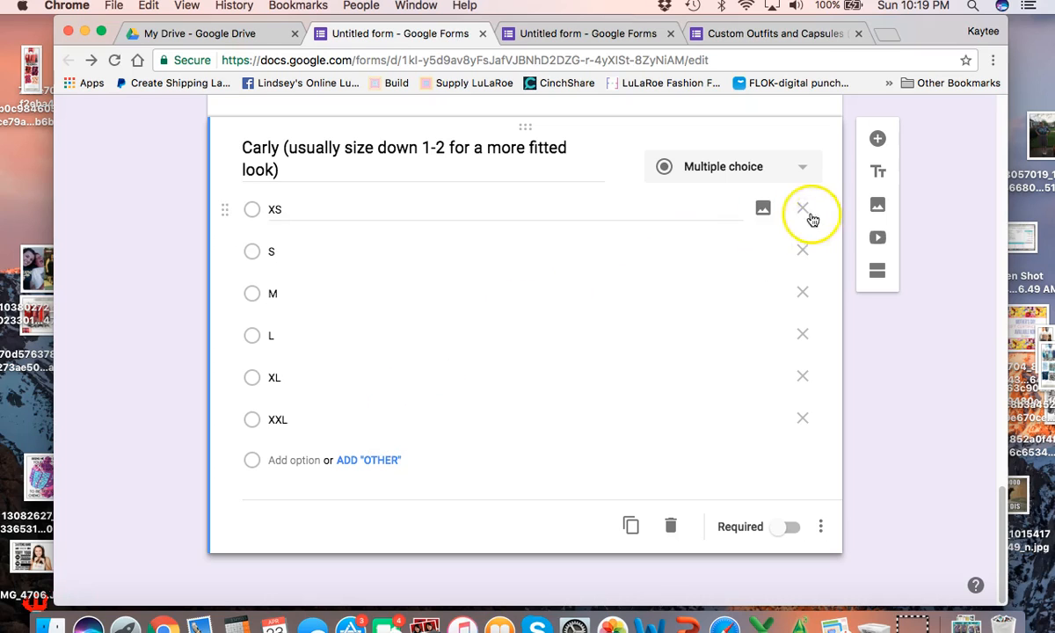
{"action": "left_click", "coordinate": [777, 167]}
{"action": "left_click", "coordinate": [721, 255]}
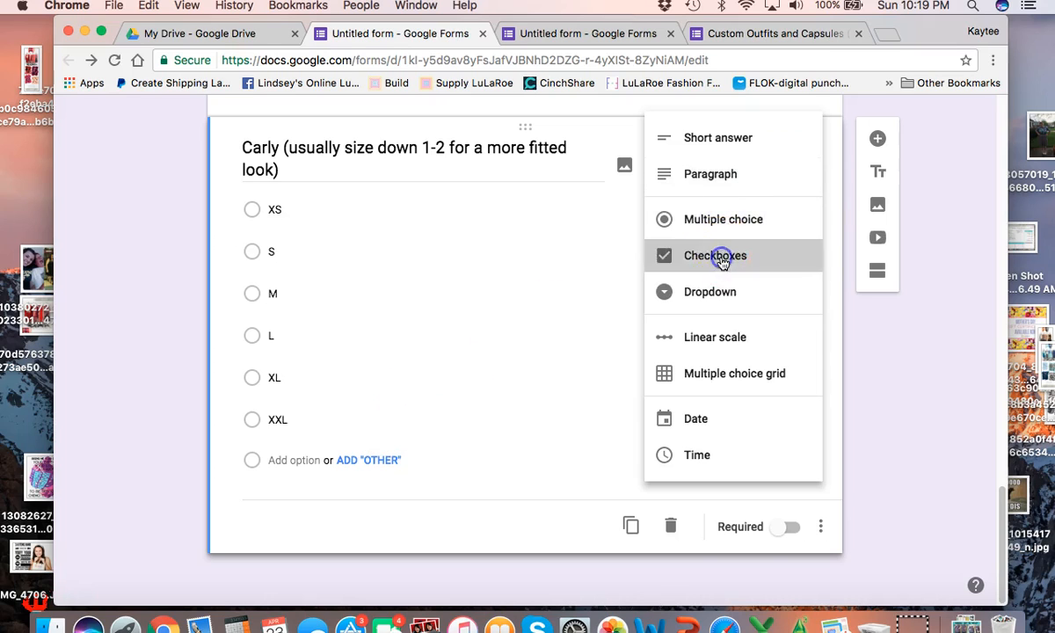
Add the options XXS and XXXL to the Carly question and move XXS above XS.
{"action": "scroll", "coordinate": [529, 223], "scroll_direction": "up", "scroll_amount": 1}
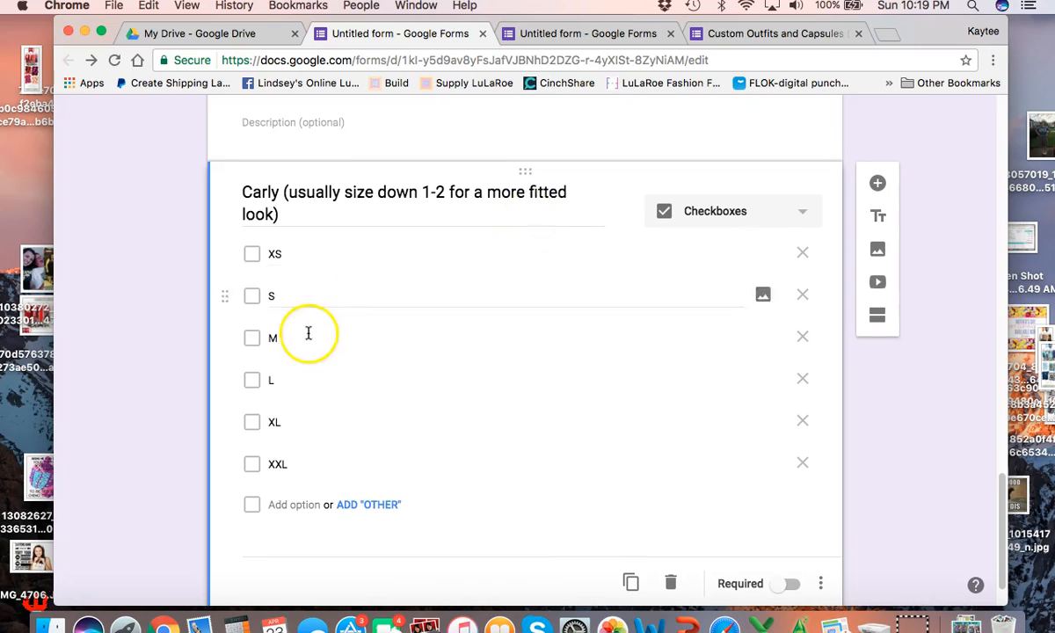
{"action": "left_click", "coordinate": [277, 507]}
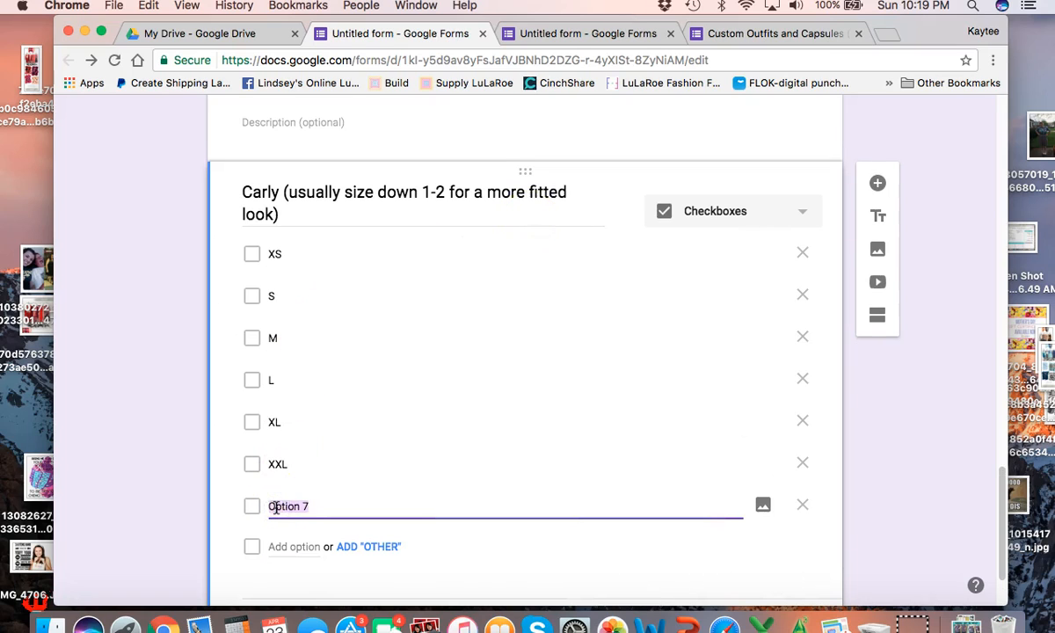
{"action": "type", "text": "XXS"}
{"action": "left_click", "coordinate": [282, 547]}
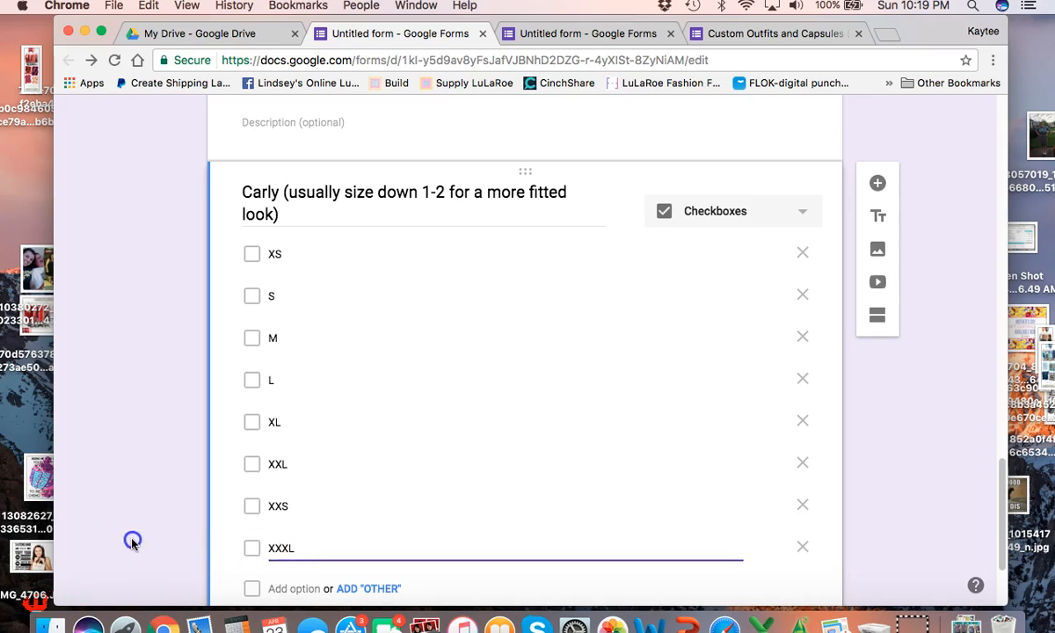
{"action": "left_click_drag", "start_coordinate": [223, 506], "coordinate": [238, 252]}
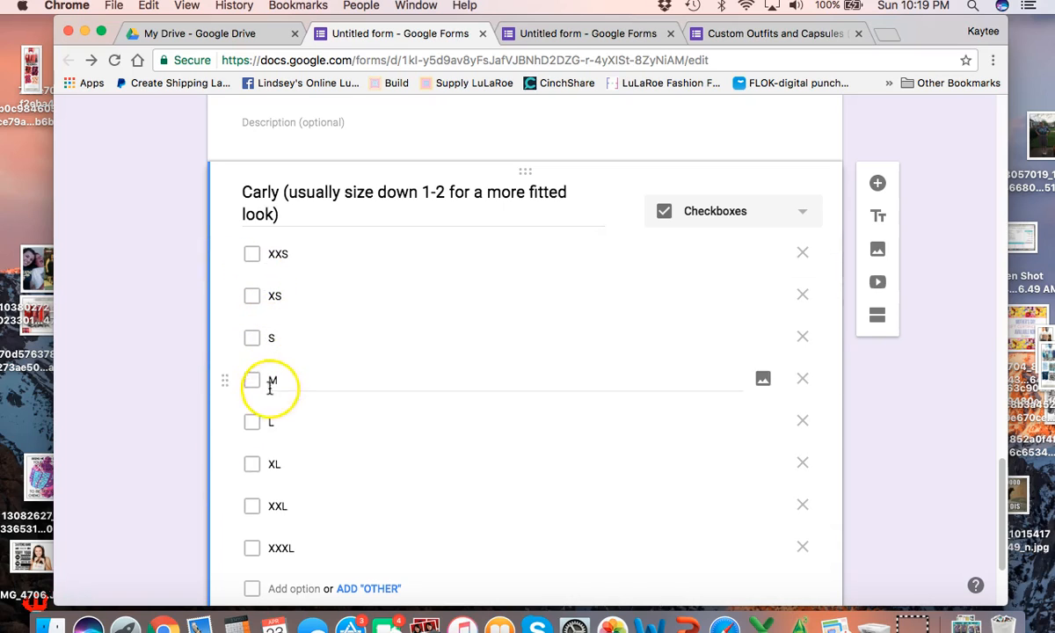
View the image insertion dialog for the Carly question and close it without choosing a picture.
{"action": "scroll", "coordinate": [278, 539], "scroll_direction": "down", "scroll_amount": 3}
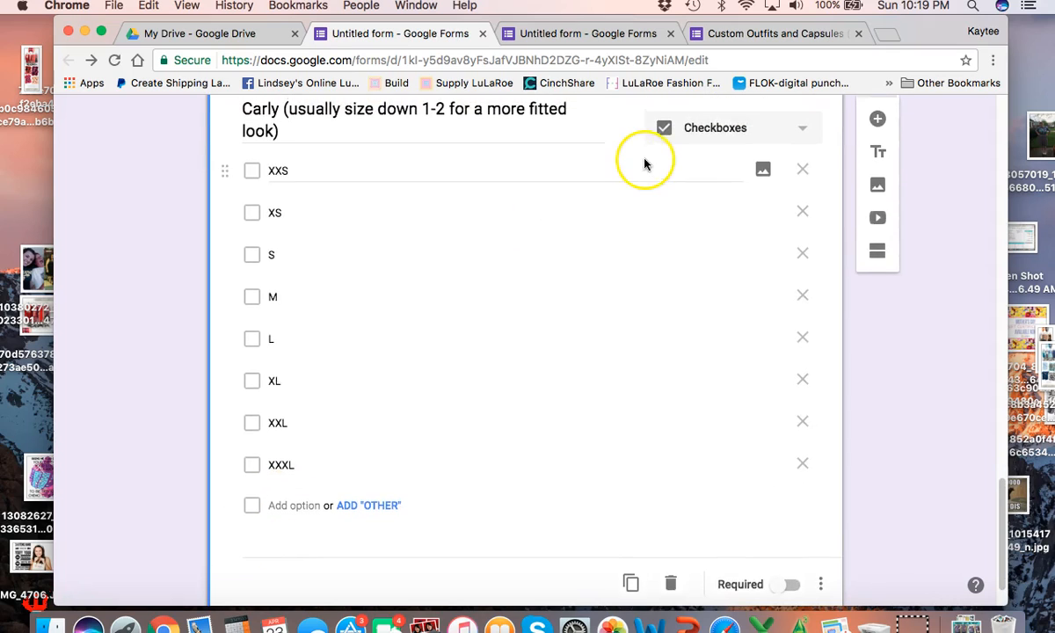
{"action": "scroll", "coordinate": [638, 167], "scroll_direction": "up", "scroll_amount": 3}
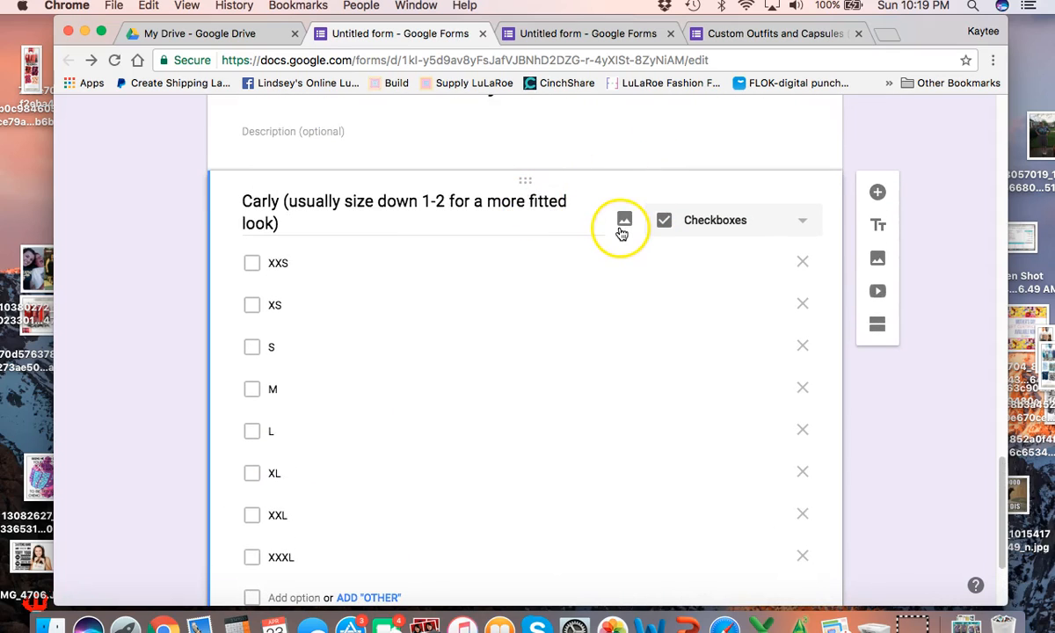
{"action": "left_click", "coordinate": [624, 222]}
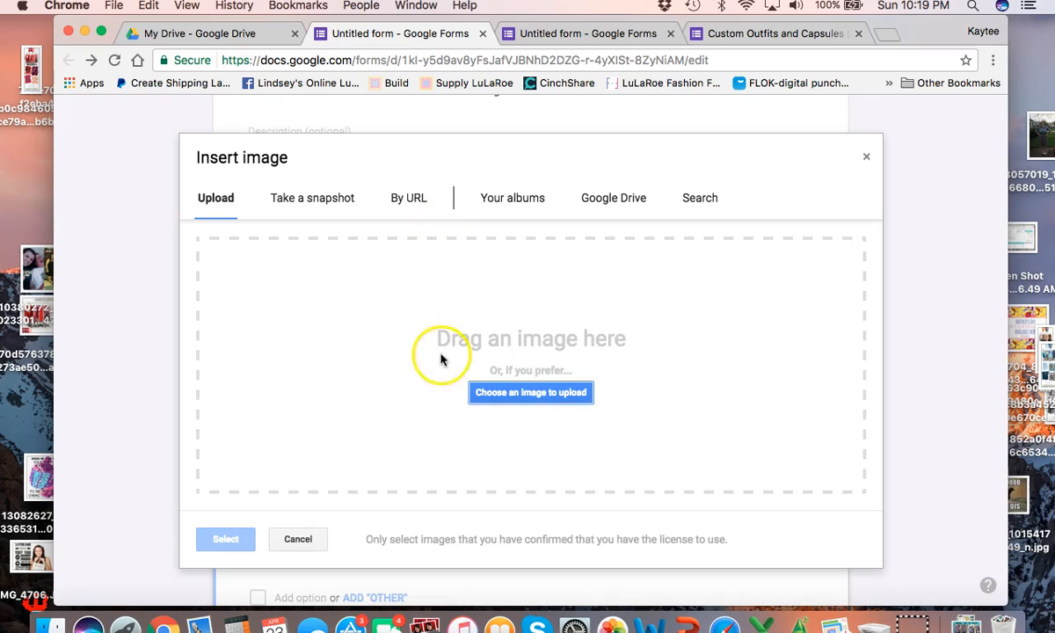
{"action": "left_click", "coordinate": [866, 157]}
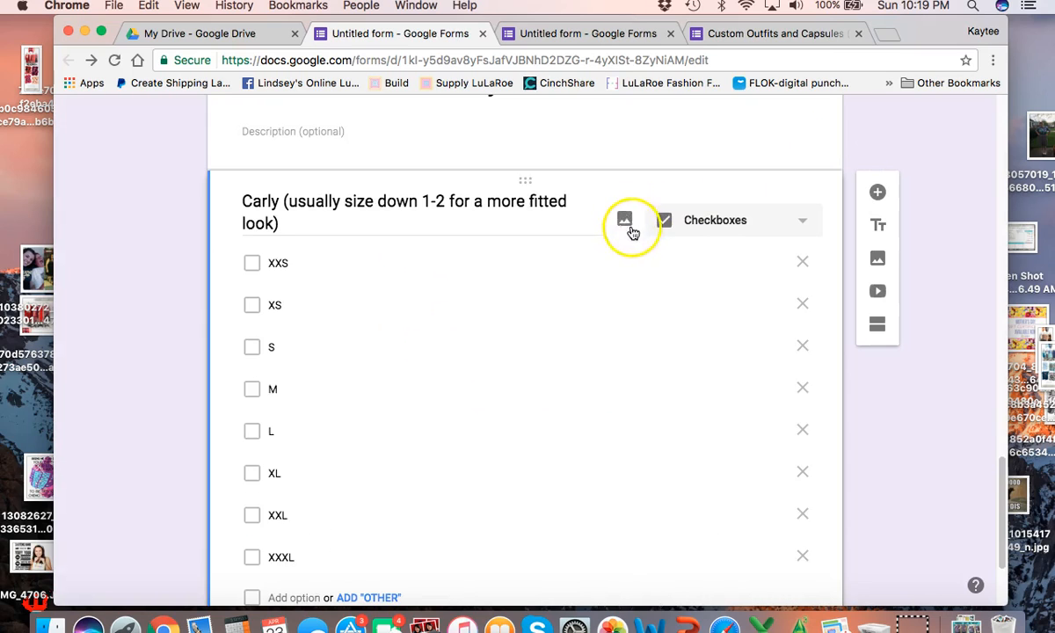
{"action": "mouse_move", "coordinate": [681, 264]}
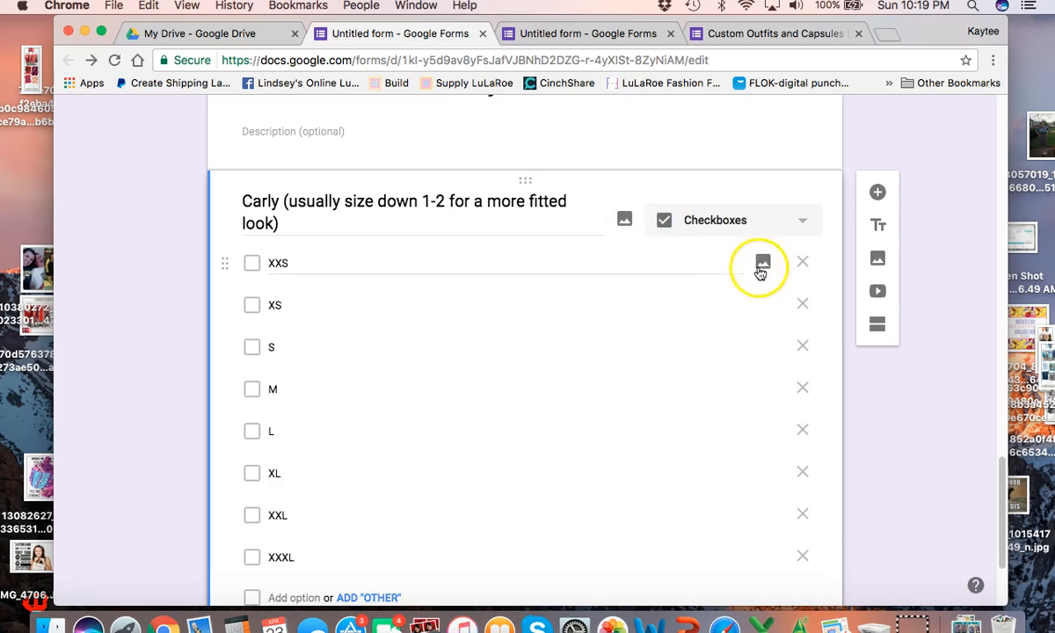
Review the new form's Carly question and compare it with the finished form's size questions from Carly to Classic Tee.
{"action": "scroll", "coordinate": [707, 266], "scroll_direction": "down", "scroll_amount": 3}
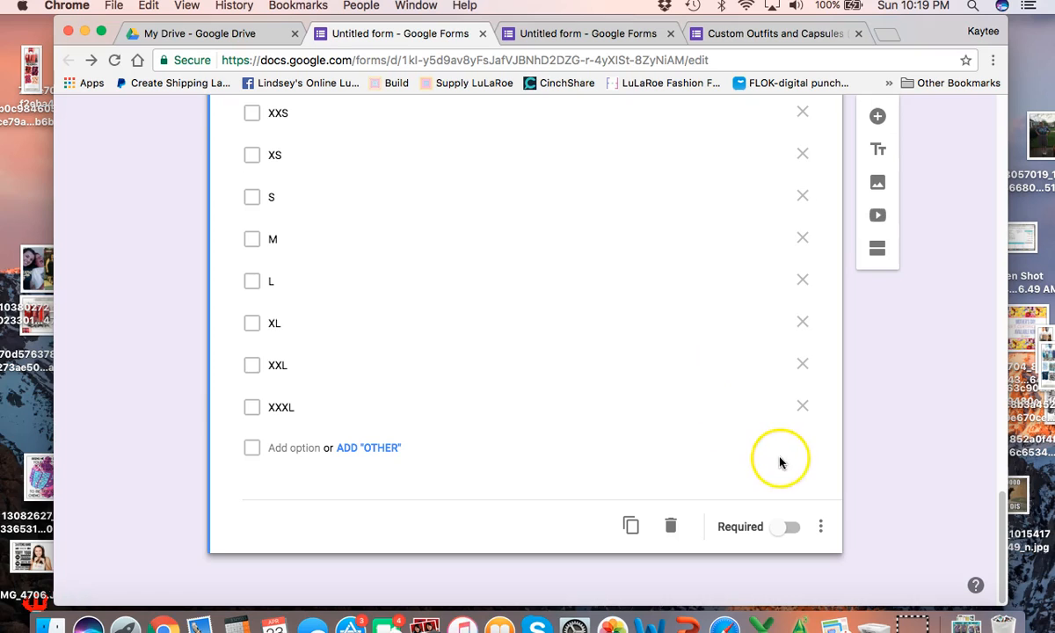
{"action": "scroll", "coordinate": [422, 312], "scroll_direction": "up", "scroll_amount": 4}
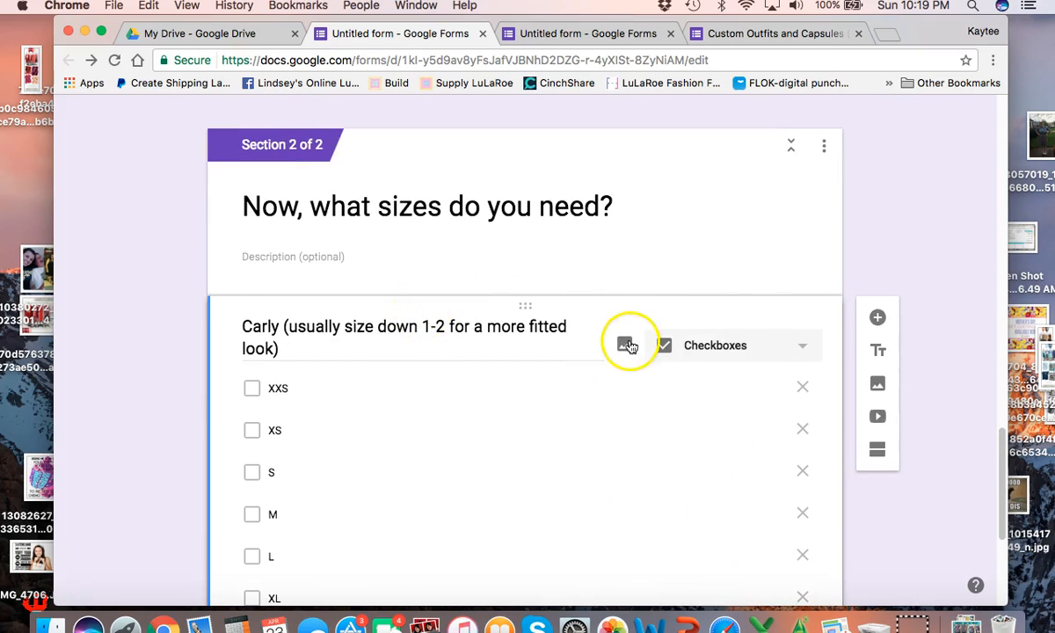
{"action": "left_click", "coordinate": [620, 35]}
{"action": "scroll", "coordinate": [501, 395], "scroll_direction": "down", "scroll_amount": 3}
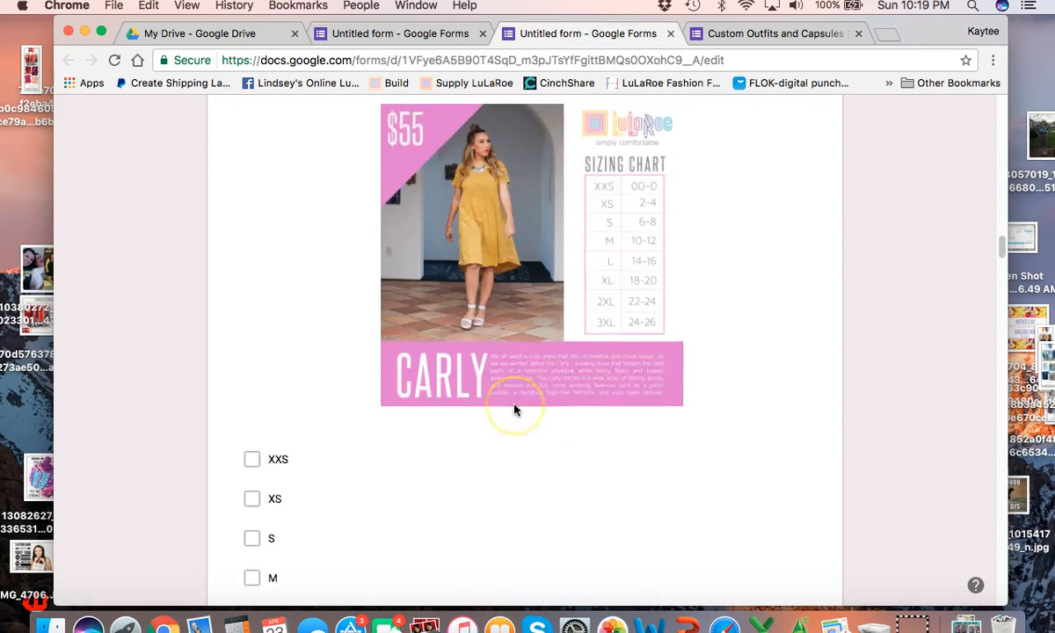
{"action": "scroll", "coordinate": [515, 410], "scroll_direction": "down", "scroll_amount": 10}
{"action": "scroll", "coordinate": [514, 410], "scroll_direction": "down", "scroll_amount": 8}
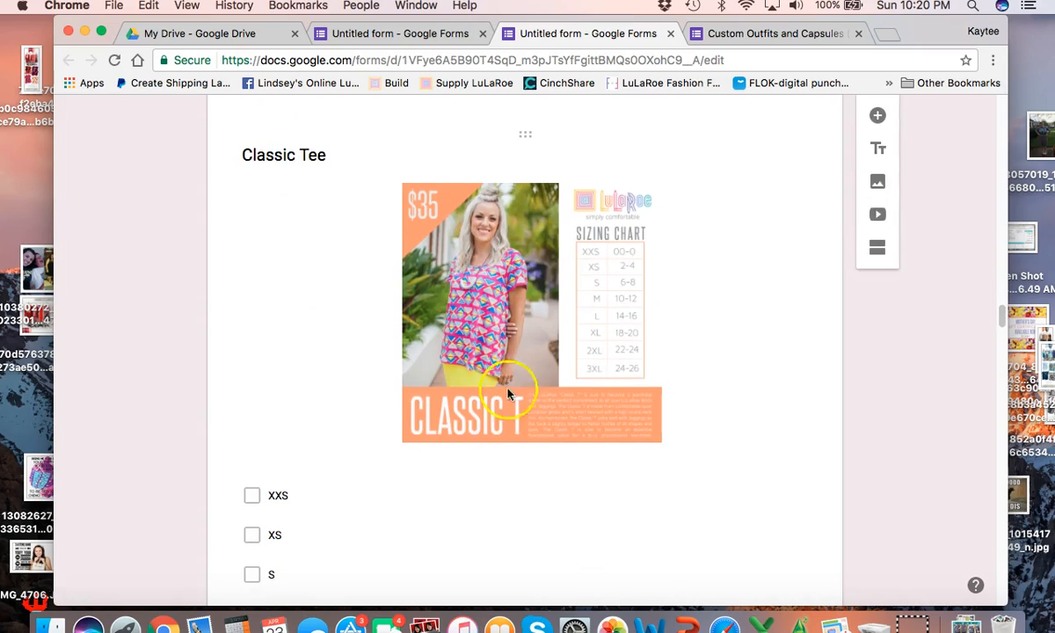
{"action": "scroll", "coordinate": [589, 290], "scroll_direction": "down", "scroll_amount": 1}
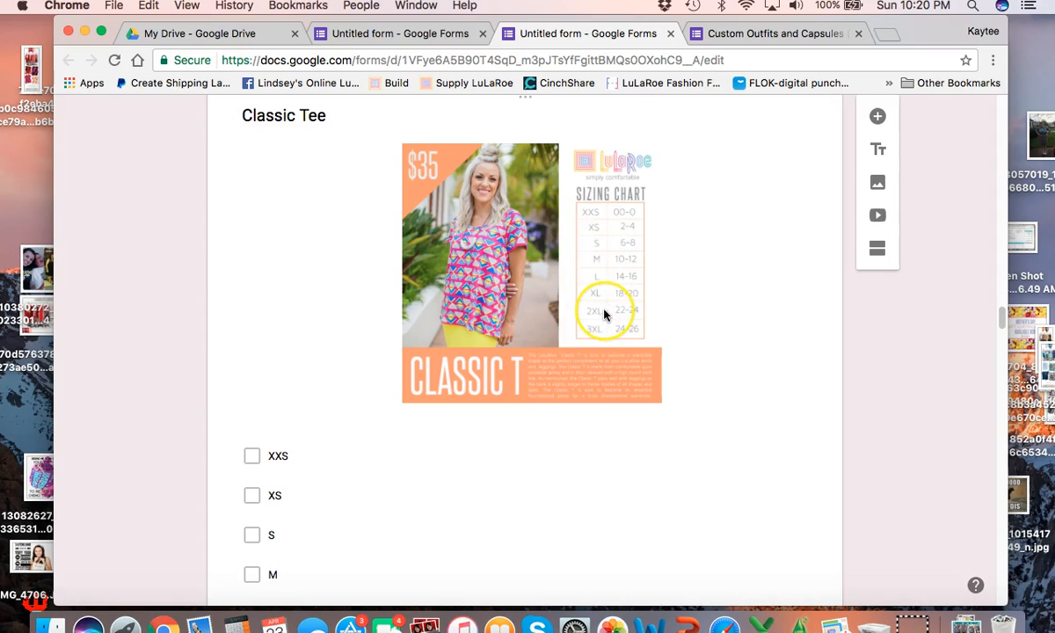
Compare the finished form's style picture options with the matching size questions in its "Now, which sizes do you need?" section.
{"action": "scroll", "coordinate": [502, 237], "scroll_direction": "up", "scroll_amount": 20}
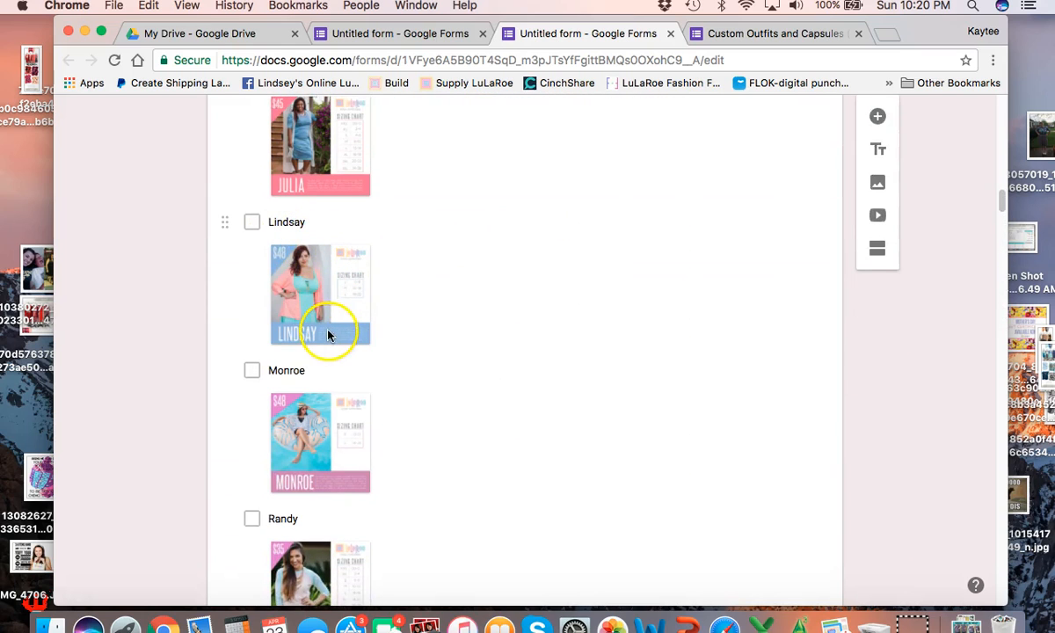
{"action": "scroll", "coordinate": [301, 264], "scroll_direction": "up", "scroll_amount": 6}
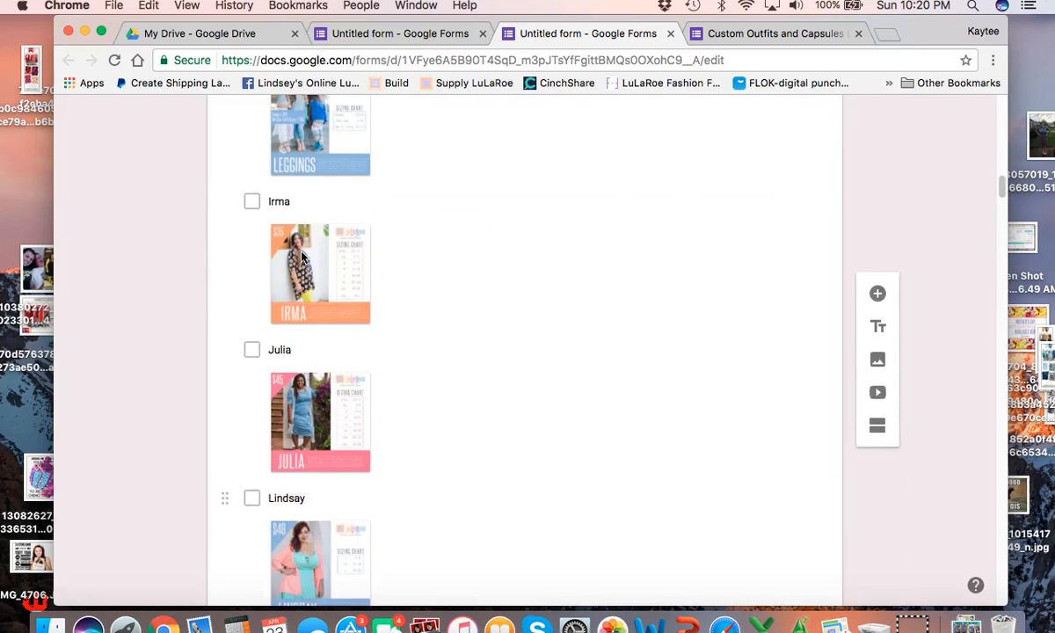
{"action": "scroll", "coordinate": [302, 256], "scroll_direction": "up", "scroll_amount": 4}
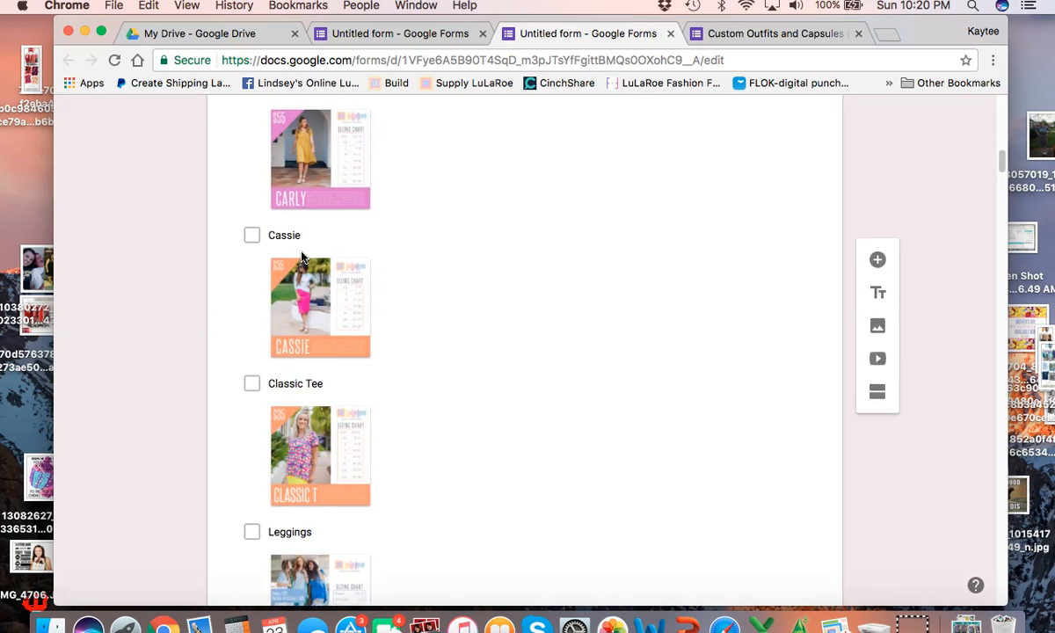
{"action": "scroll", "coordinate": [301, 256], "scroll_direction": "up", "scroll_amount": 2}
{"action": "scroll", "coordinate": [301, 256], "scroll_direction": "down", "scroll_amount": 3}
{"action": "scroll", "coordinate": [302, 256], "scroll_direction": "down", "scroll_amount": 10}
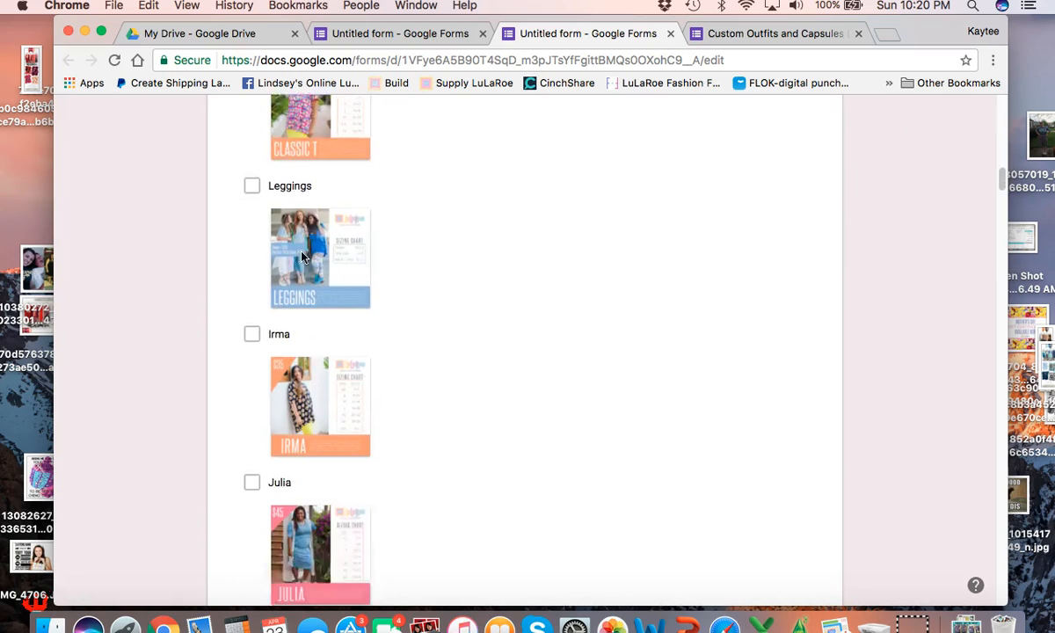
{"action": "scroll", "coordinate": [302, 256], "scroll_direction": "down", "scroll_amount": 12}
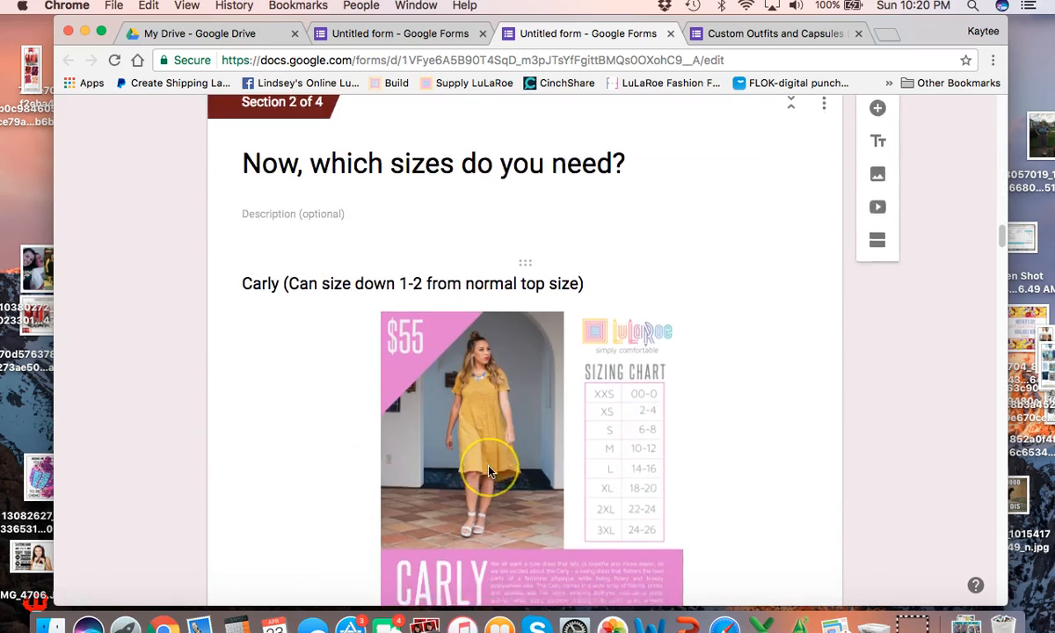
{"action": "scroll", "coordinate": [490, 472], "scroll_direction": "down", "scroll_amount": 10}
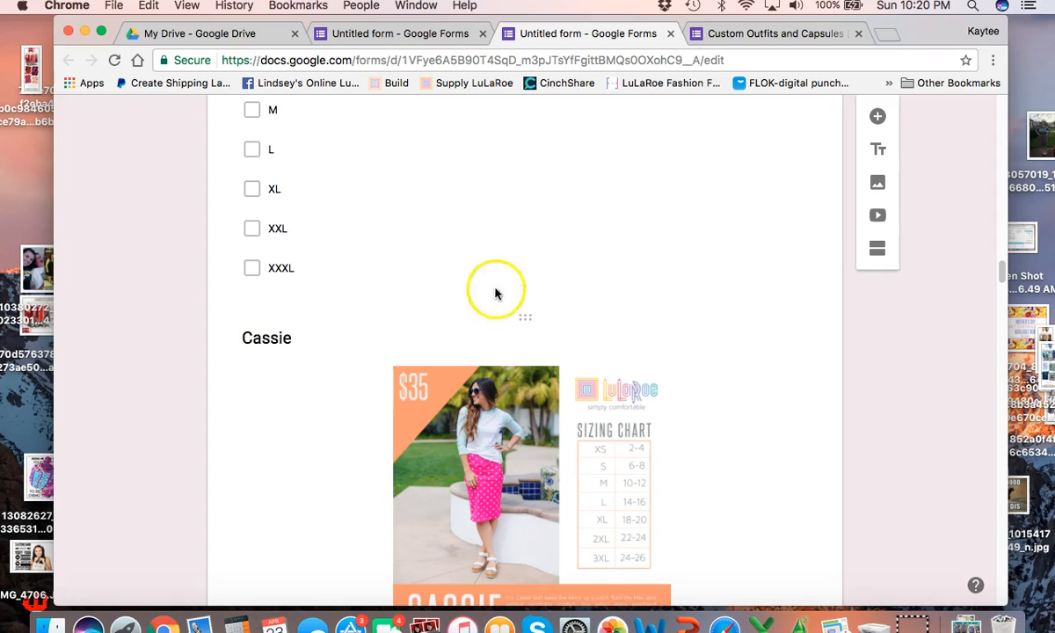
Check the new form's Carly question against the finished form and examine the remaining size questions from Irma to Leggings.
{"action": "left_click", "coordinate": [402, 35]}
{"action": "scroll", "coordinate": [440, 311], "scroll_direction": "down", "scroll_amount": 5}
{"action": "left_click", "coordinate": [606, 36]}
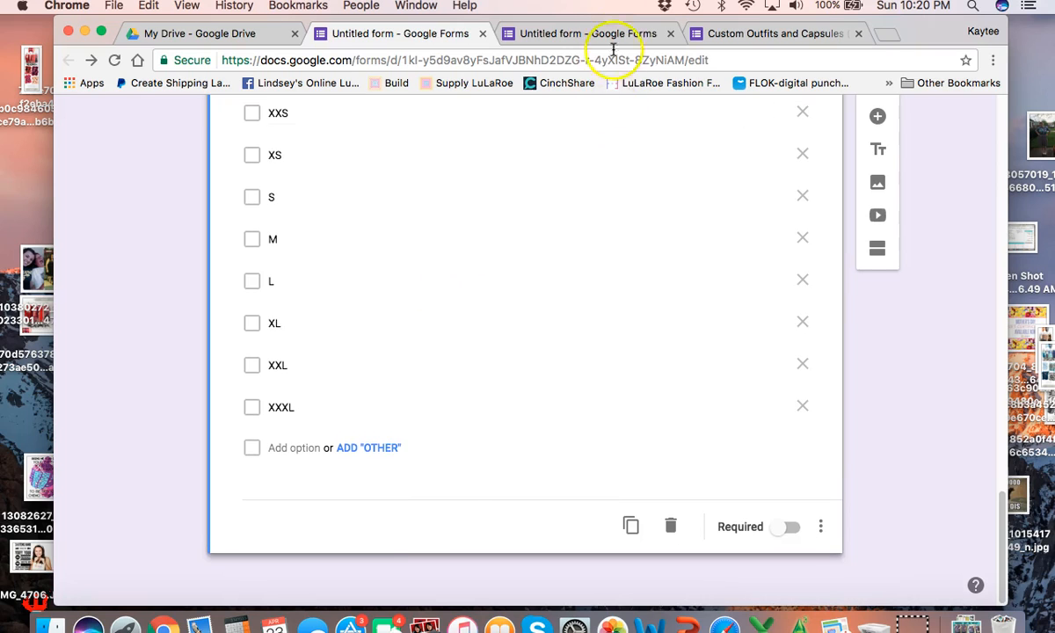
{"action": "scroll", "coordinate": [485, 353], "scroll_direction": "up", "scroll_amount": 4}
{"action": "scroll", "coordinate": [485, 353], "scroll_direction": "down", "scroll_amount": 15}
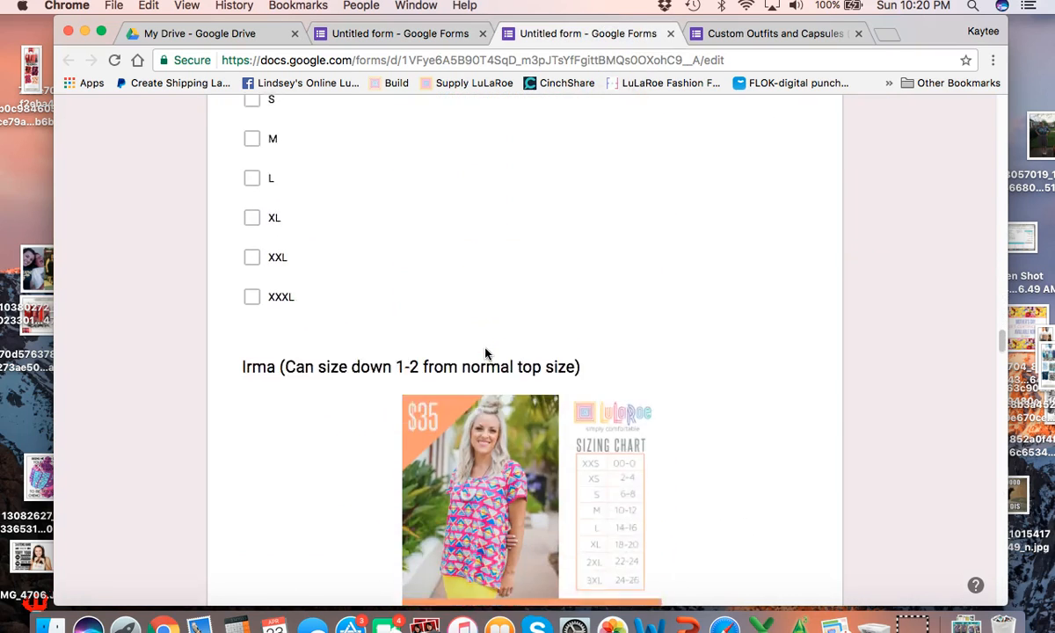
{"action": "scroll", "coordinate": [485, 353], "scroll_direction": "down", "scroll_amount": 20}
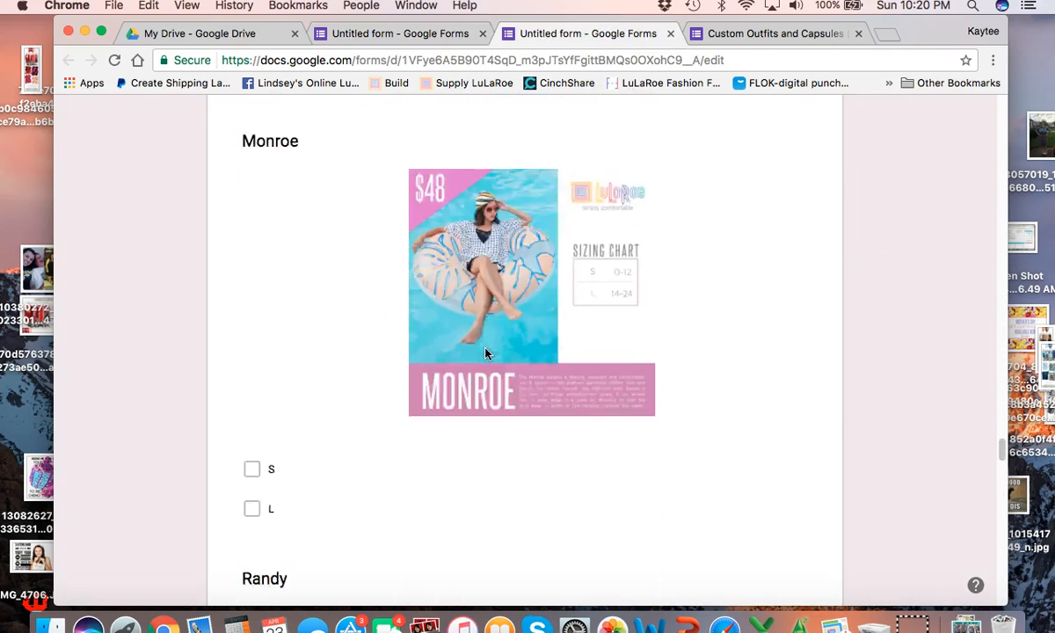
{"action": "scroll", "coordinate": [485, 354], "scroll_direction": "up", "scroll_amount": 3}
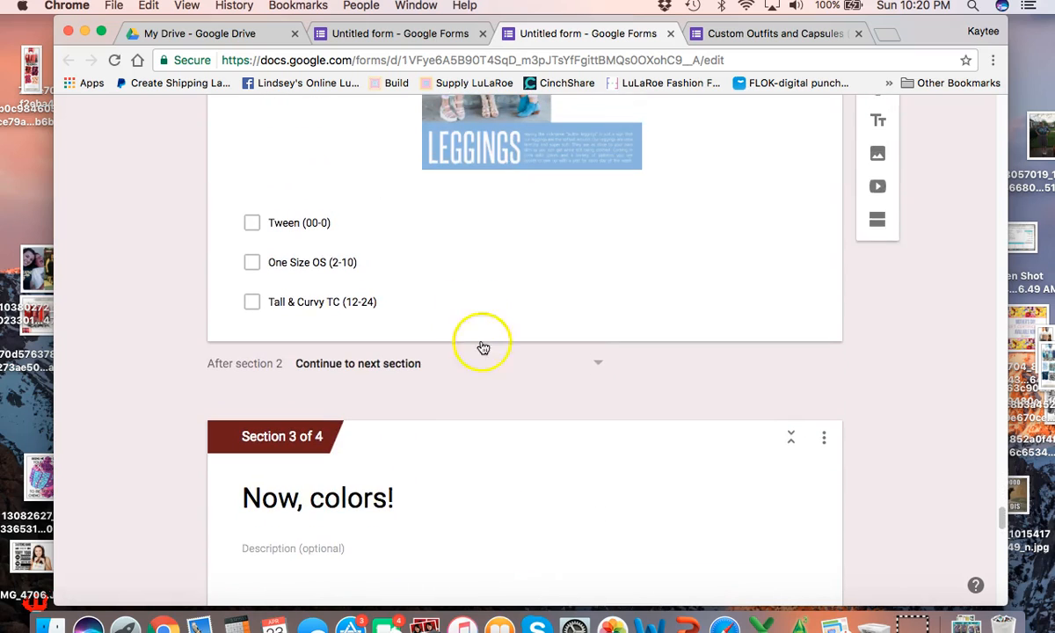
{"action": "scroll", "coordinate": [459, 201], "scroll_direction": "up", "scroll_amount": 4}
{"action": "scroll", "coordinate": [459, 202], "scroll_direction": "up", "scroll_amount": 1}
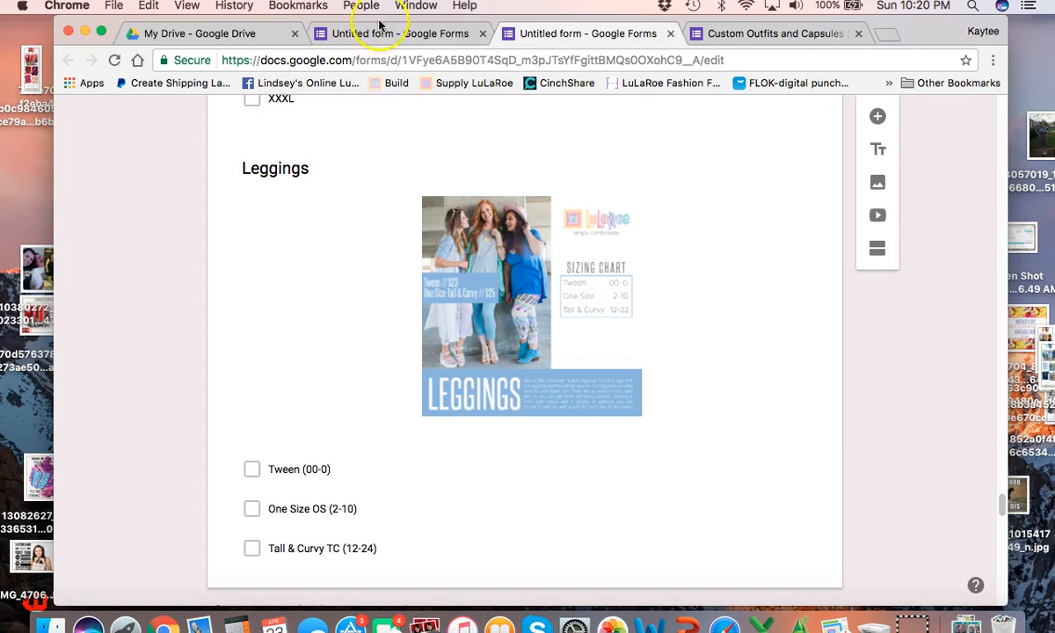
Return to the new form and review the size checkboxes of its Carly question.
{"action": "left_click", "coordinate": [380, 24]}
{"action": "left_click", "coordinate": [325, 249]}
{"action": "scroll", "coordinate": [326, 250], "scroll_direction": "up", "scroll_amount": 10}
{"action": "scroll", "coordinate": [326, 252], "scroll_direction": "down", "scroll_amount": 15}
{"action": "left_click", "coordinate": [407, 123]}
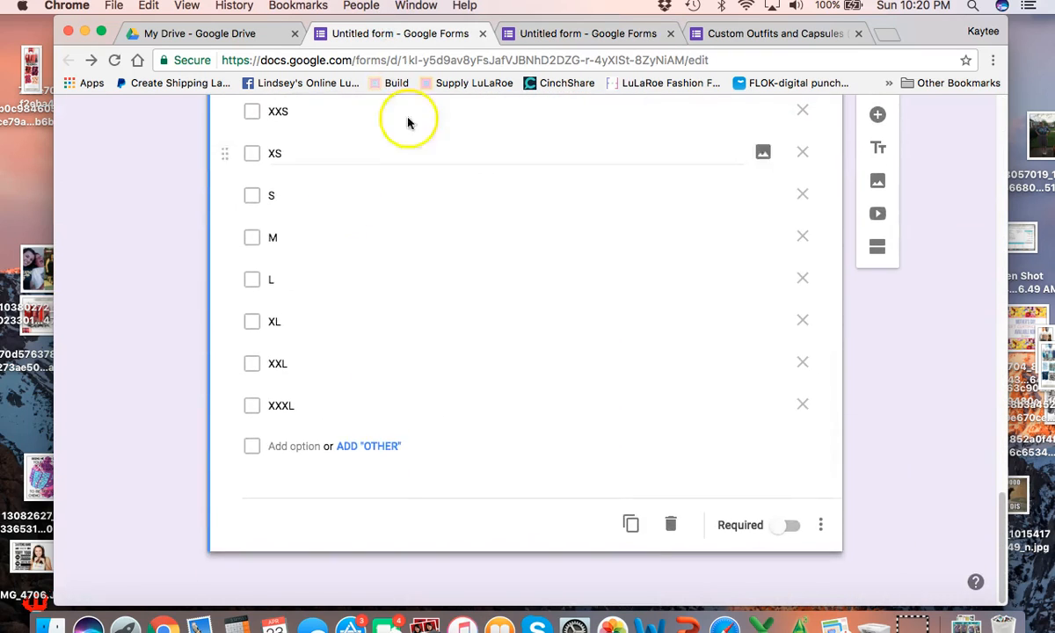
Examine the "Now, colors!" section of the finished form, opening its "Which color palette do you prefer?" question.
{"action": "left_click", "coordinate": [537, 33]}
{"action": "left_click", "coordinate": [459, 195]}
{"action": "scroll", "coordinate": [488, 212], "scroll_direction": "down", "scroll_amount": 5}
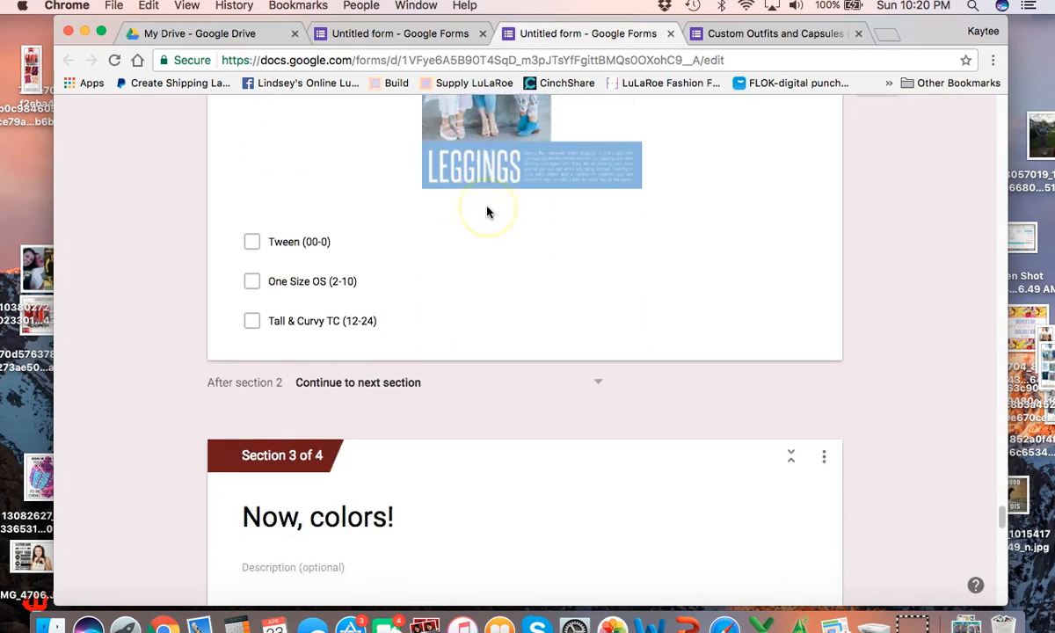
{"action": "scroll", "coordinate": [488, 212], "scroll_direction": "down", "scroll_amount": 8}
{"action": "left_click", "coordinate": [277, 300]}
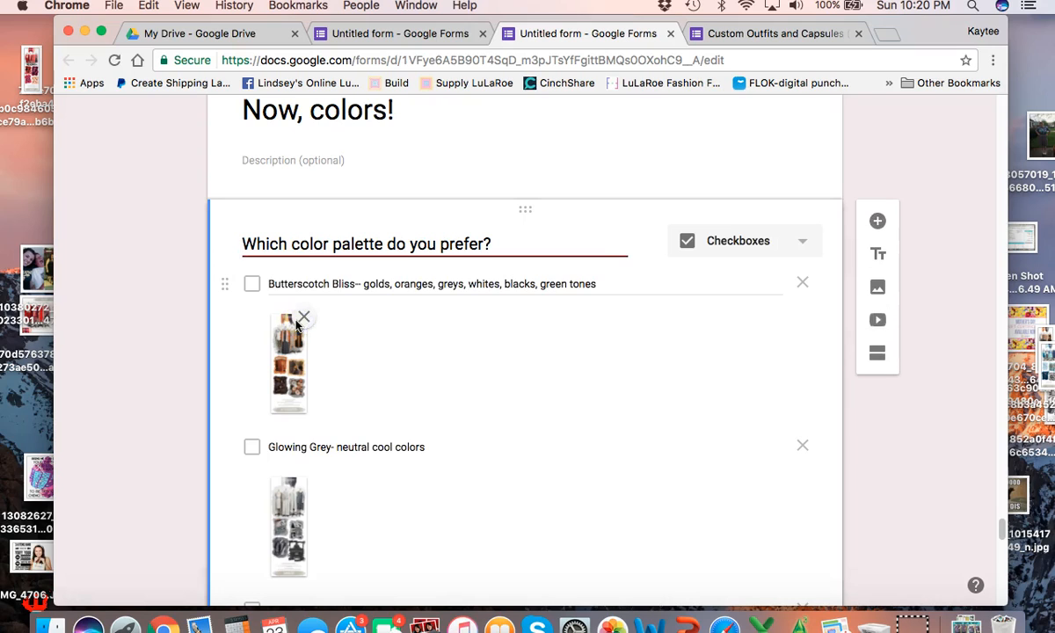
{"action": "scroll", "coordinate": [454, 280], "scroll_direction": "up", "scroll_amount": 2}
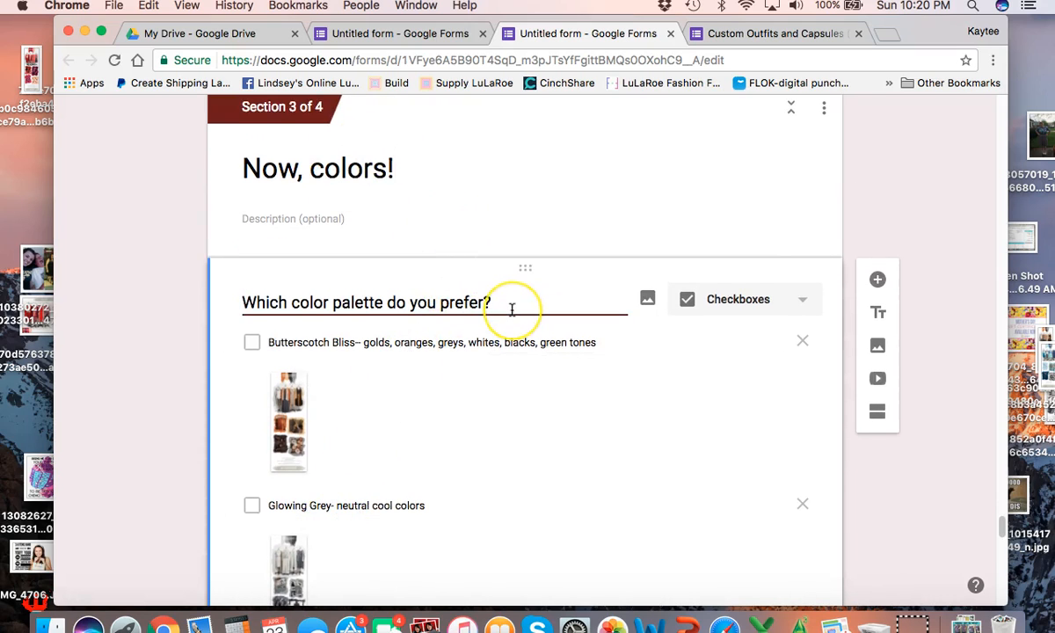
{"action": "scroll", "coordinate": [512, 309], "scroll_direction": "down", "scroll_amount": 2}
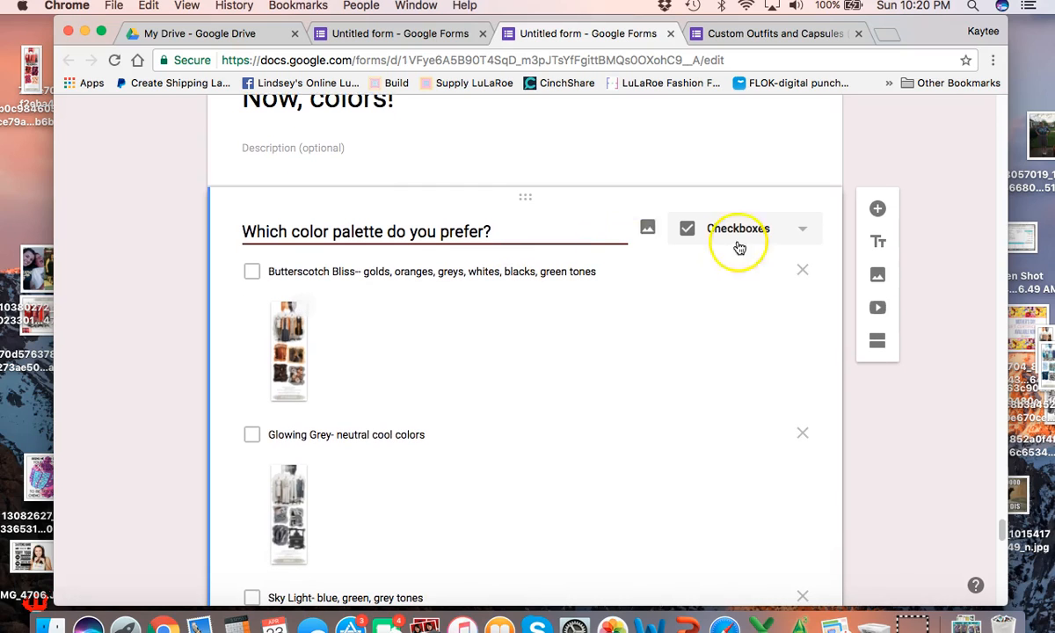
Look through the palette question's picture options from Butterscotch Bliss to Berry Blush, including the Other option.
{"action": "scroll", "coordinate": [322, 428], "scroll_direction": "down", "scroll_amount": 4}
{"action": "scroll", "coordinate": [330, 430], "scroll_direction": "down", "scroll_amount": 2}
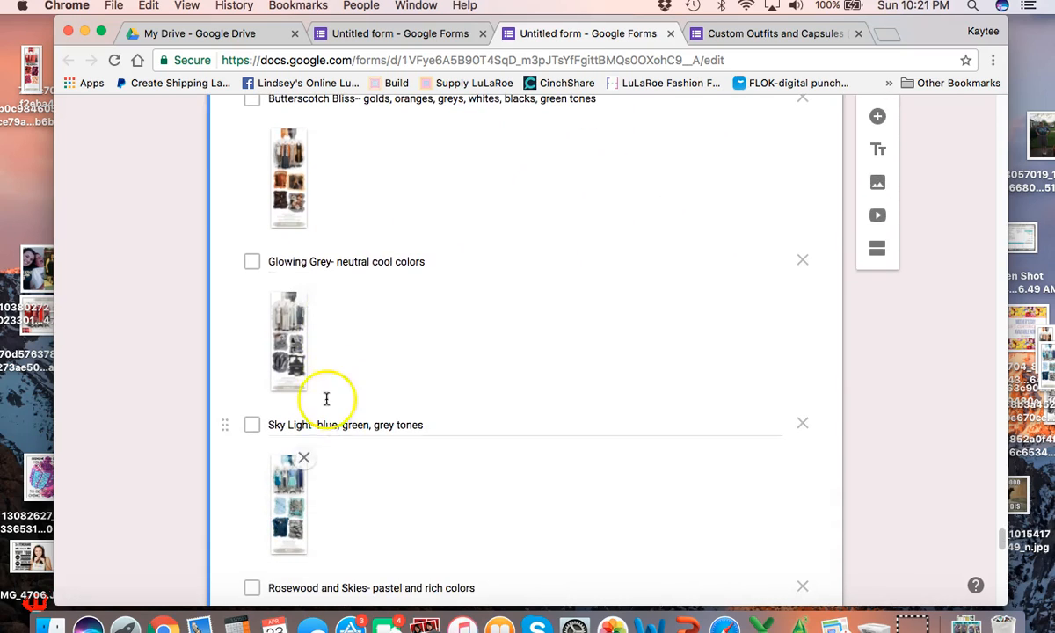
{"action": "scroll", "coordinate": [298, 393], "scroll_direction": "down", "scroll_amount": 10}
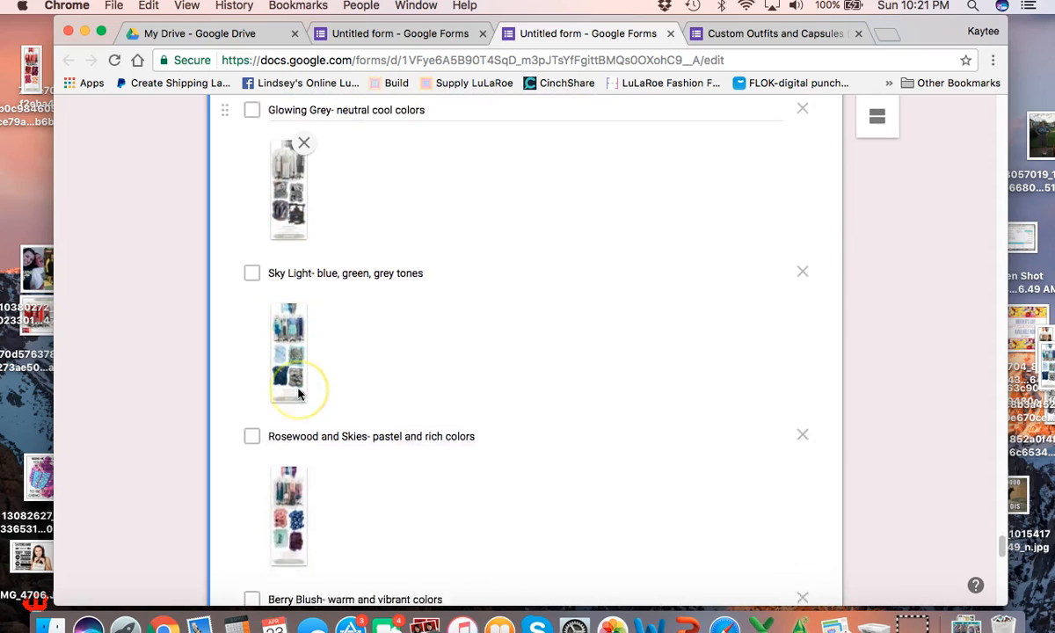
{"action": "scroll", "coordinate": [308, 433], "scroll_direction": "down", "scroll_amount": 8}
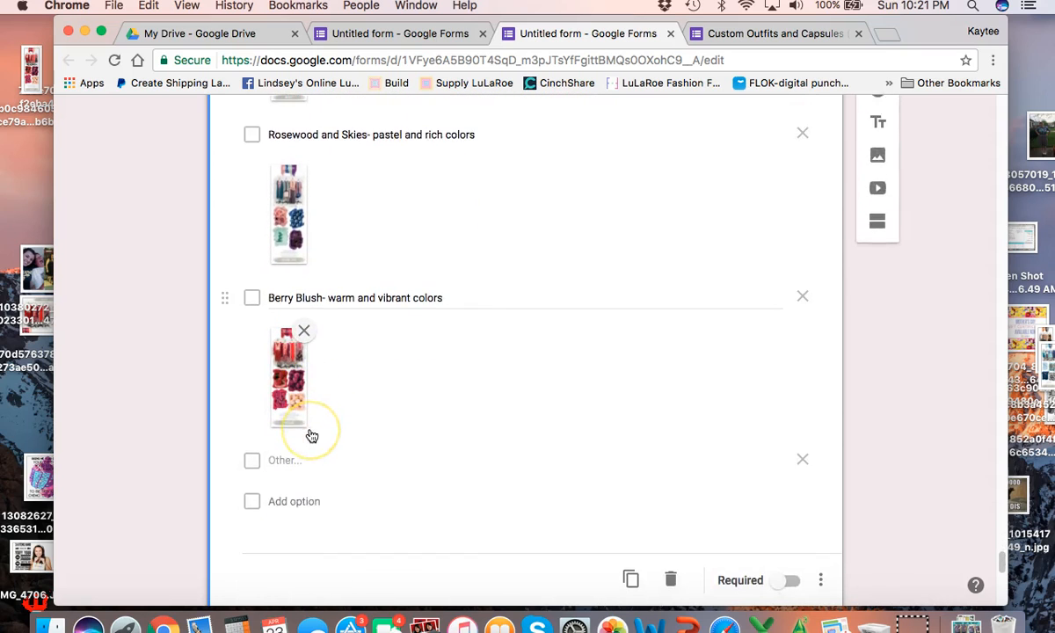
{"action": "scroll", "coordinate": [506, 278], "scroll_direction": "up", "scroll_amount": 12}
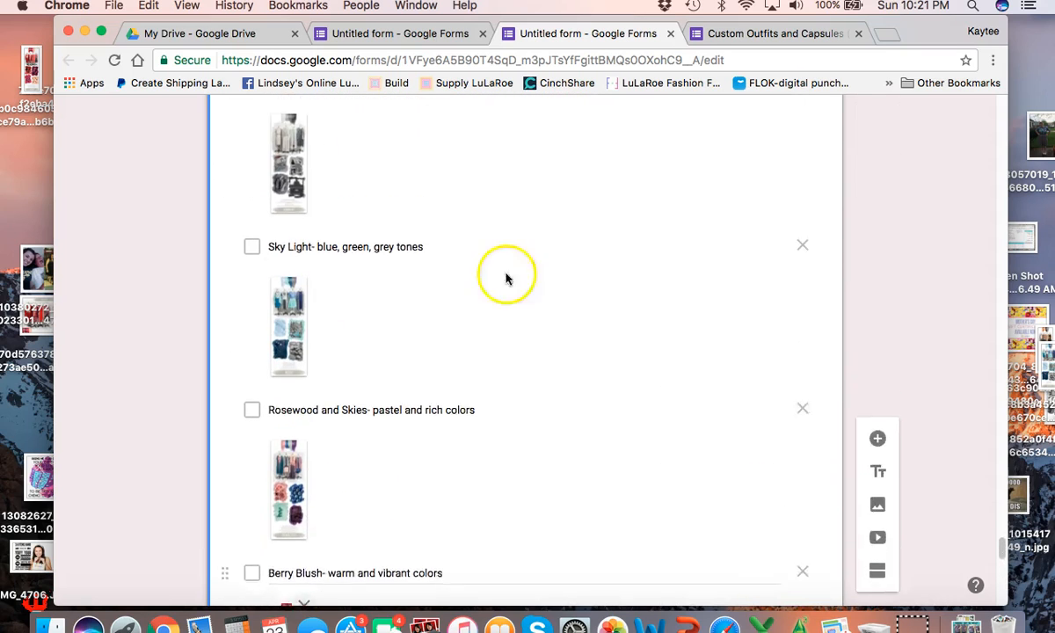
Switch to the live form and open the Sky Light palette image from the desktop in Preview, enlarging the picture and widening its window.
{"action": "left_click", "coordinate": [817, 33]}
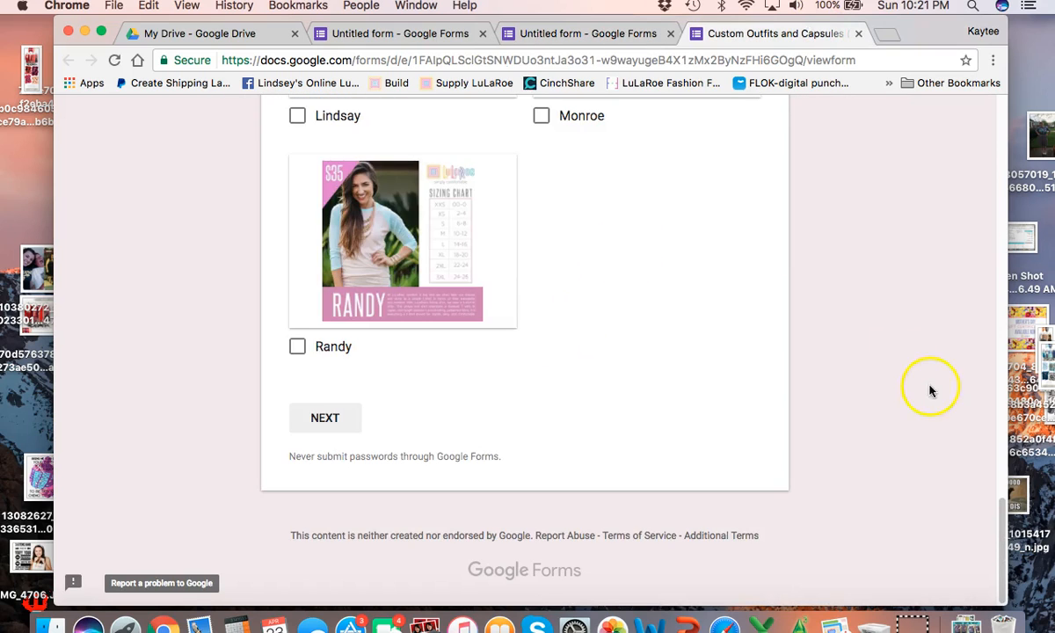
{"action": "double_click", "coordinate": [1046, 365]}
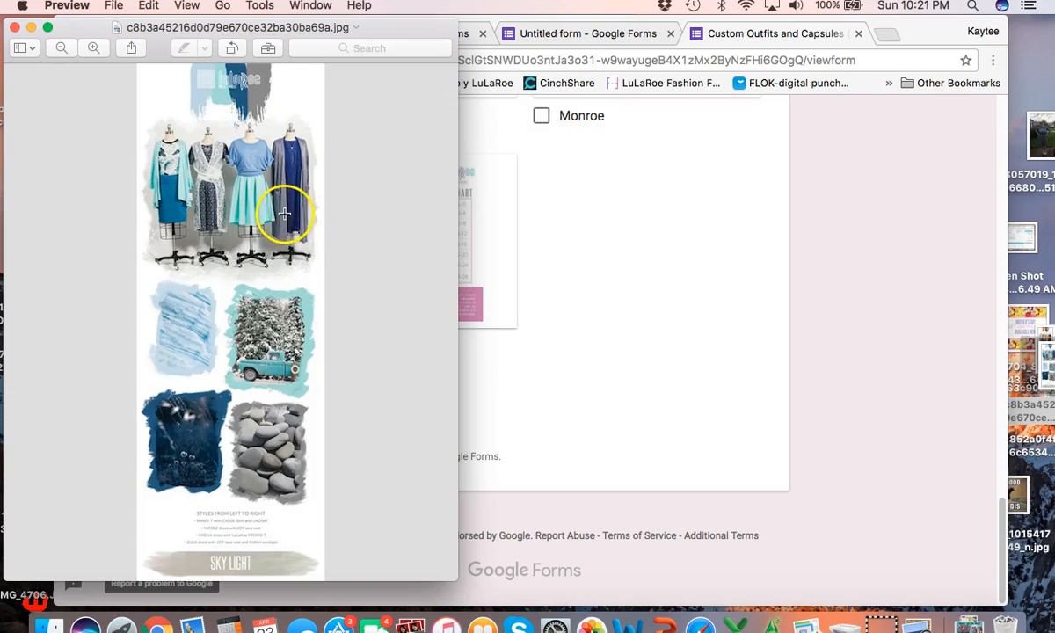
{"action": "scroll", "coordinate": [284, 214], "scroll_direction": "up", "scroll_amount": 8}
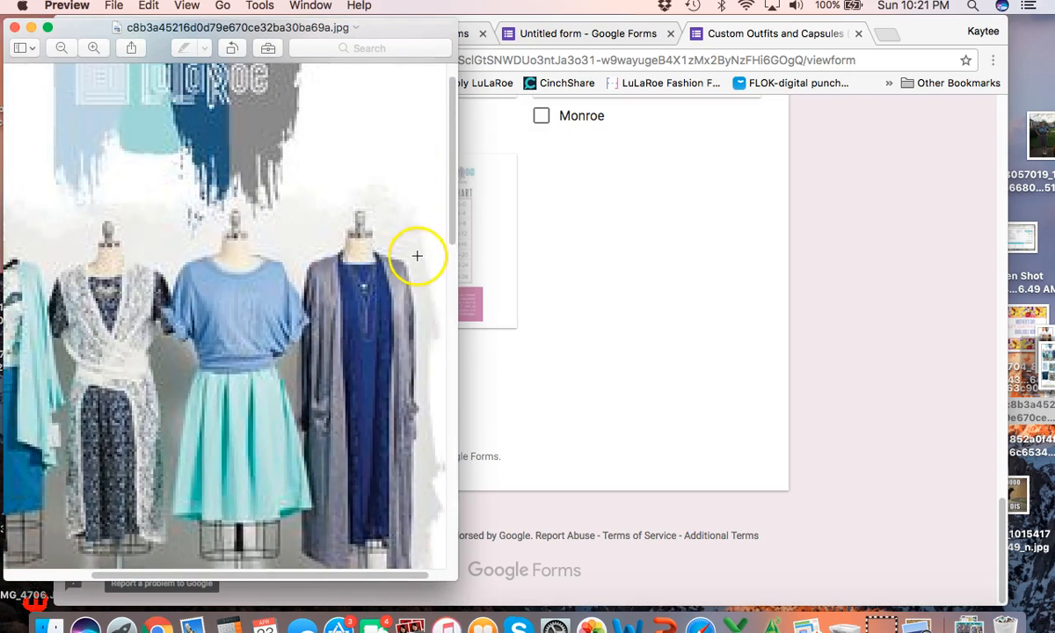
{"action": "left_click_drag", "start_coordinate": [458, 279], "coordinate": [749, 294]}
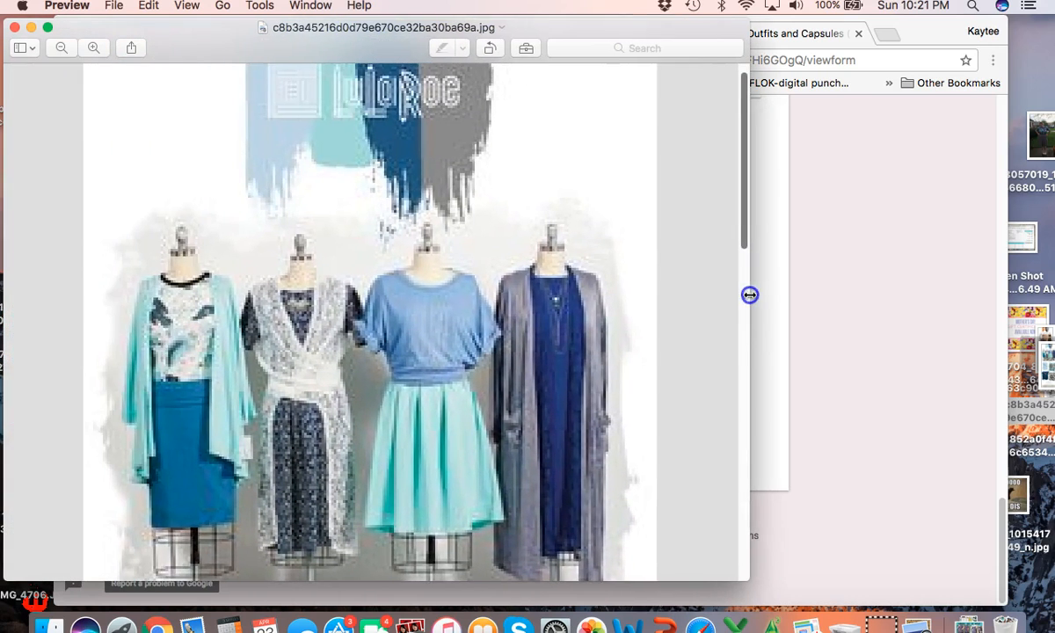
Inspect the Sky Light image's outfits, color swatches and list of styles, and close the image.
{"action": "scroll", "coordinate": [493, 264], "scroll_direction": "down", "scroll_amount": 3}
{"action": "scroll", "coordinate": [489, 266], "scroll_direction": "down", "scroll_amount": 3}
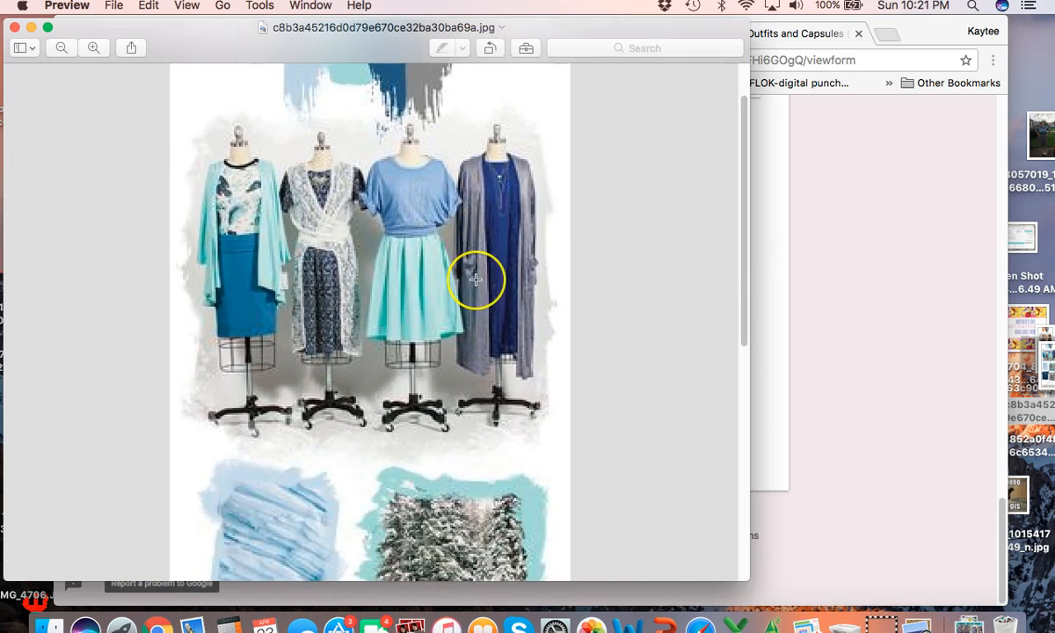
{"action": "scroll", "coordinate": [475, 279], "scroll_direction": "down", "scroll_amount": 6}
{"action": "scroll", "coordinate": [475, 279], "scroll_direction": "down", "scroll_amount": 2}
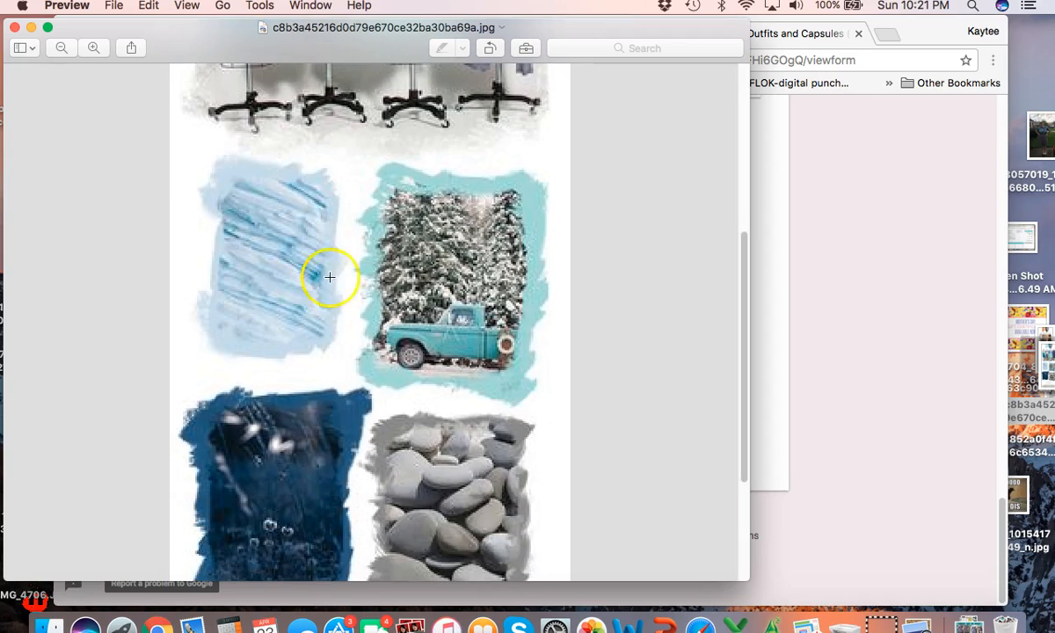
{"action": "scroll", "coordinate": [359, 482], "scroll_direction": "down", "scroll_amount": 2}
{"action": "scroll", "coordinate": [361, 482], "scroll_direction": "down", "scroll_amount": 4}
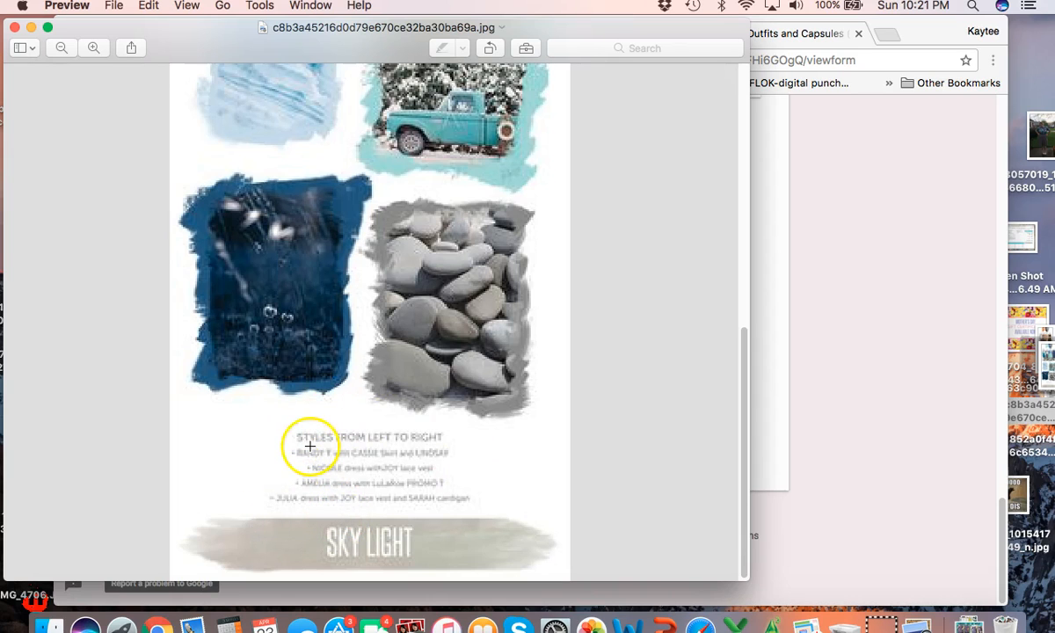
{"action": "left_click", "coordinate": [13, 27]}
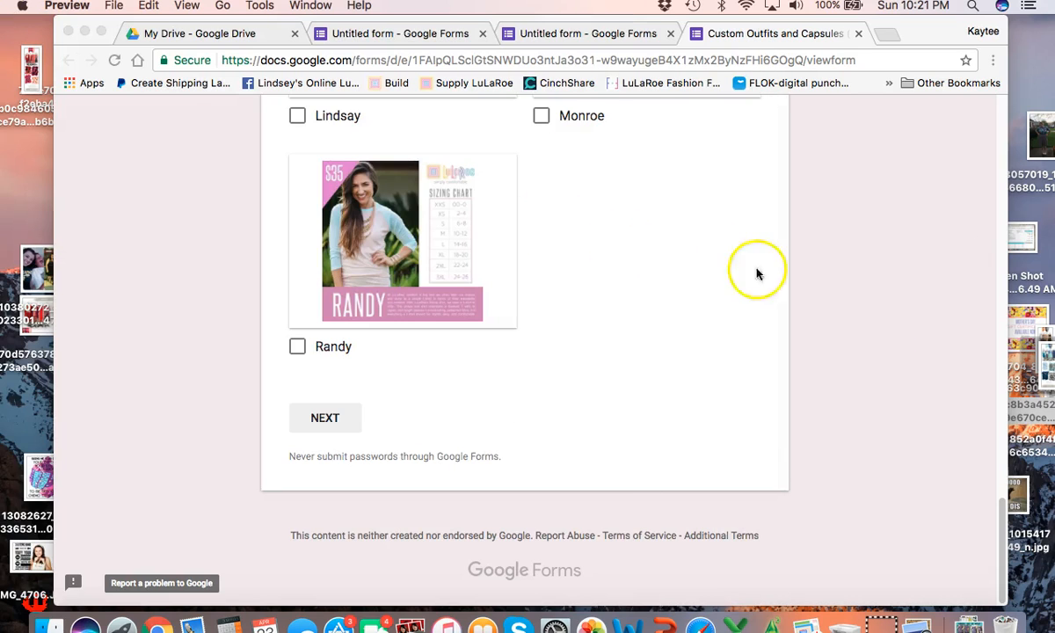
Open the Butterscotch Bliss palette image from the desktop and inspect its outfits and color swatches.
{"action": "double_click", "coordinate": [1037, 338]}
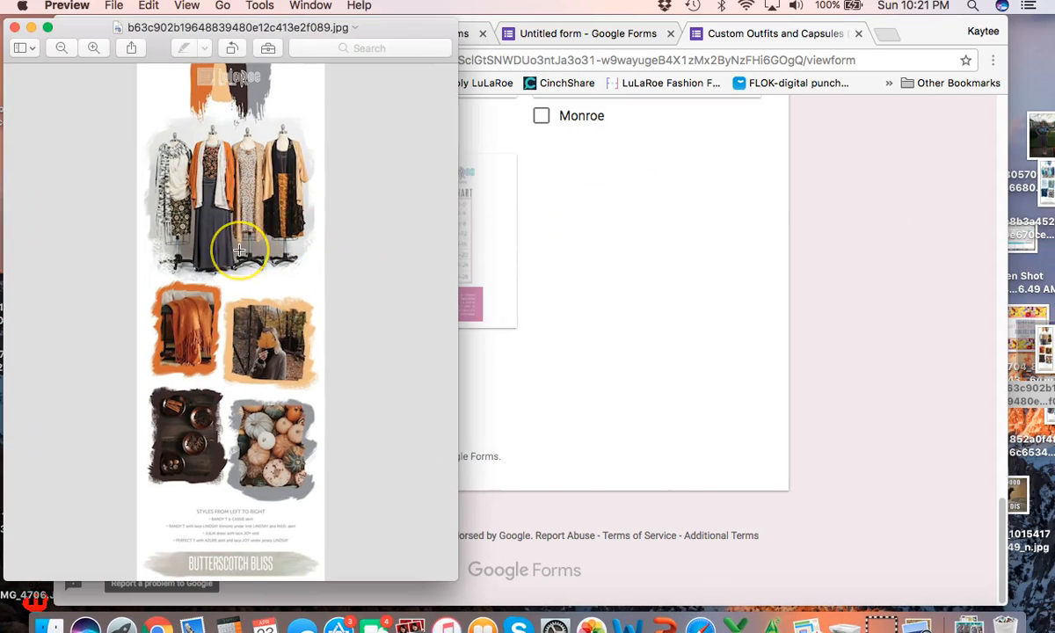
{"action": "scroll", "coordinate": [239, 250], "scroll_direction": "up", "scroll_amount": 5}
{"action": "scroll", "coordinate": [239, 250], "scroll_direction": "down", "scroll_amount": 5}
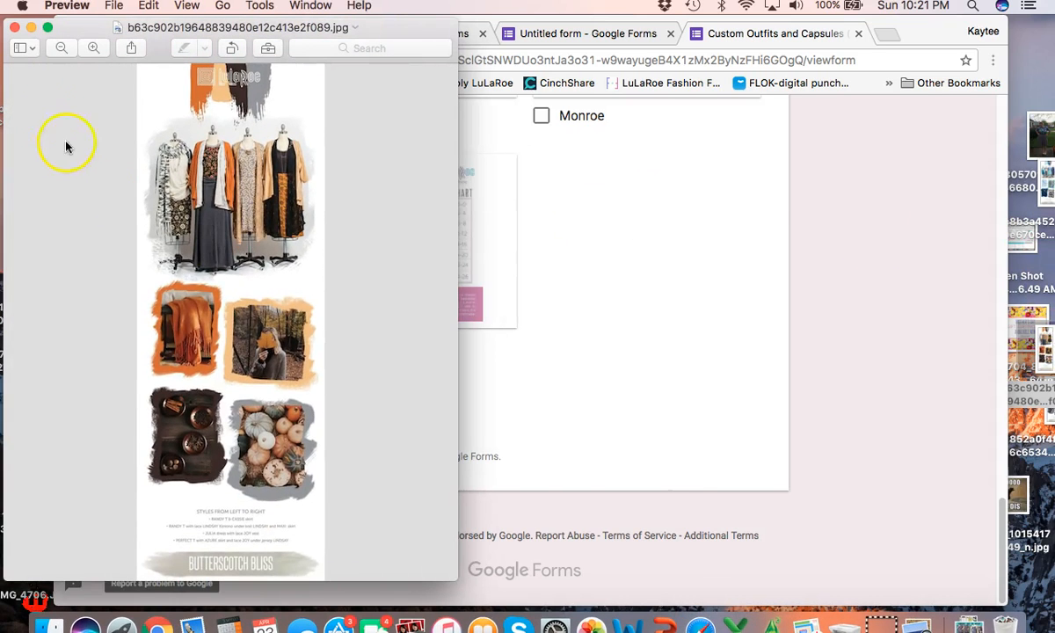
Close the Butterscotch Bliss image, move its desktop file aside, and open the Glowing Grey palette image behind it.
{"action": "left_click", "coordinate": [14, 26]}
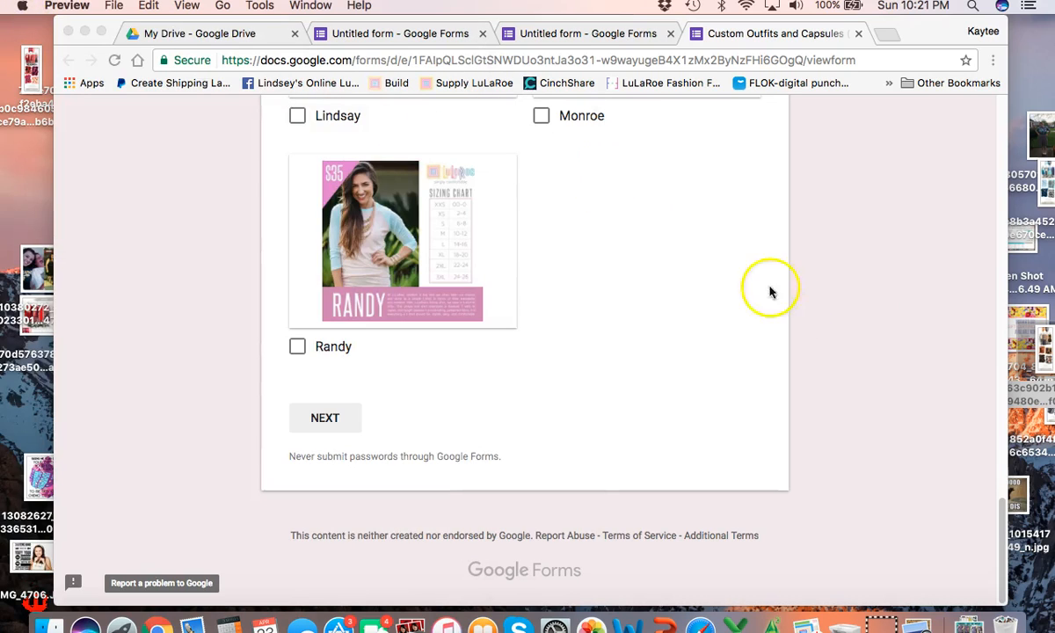
{"action": "left_click", "coordinate": [1049, 368]}
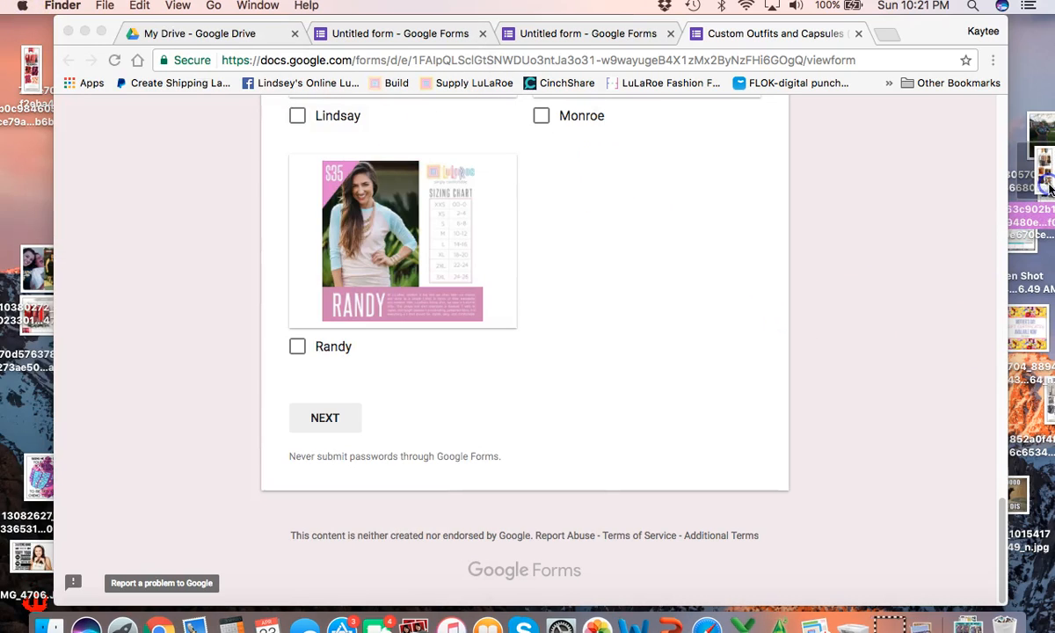
{"action": "double_click", "coordinate": [1049, 409]}
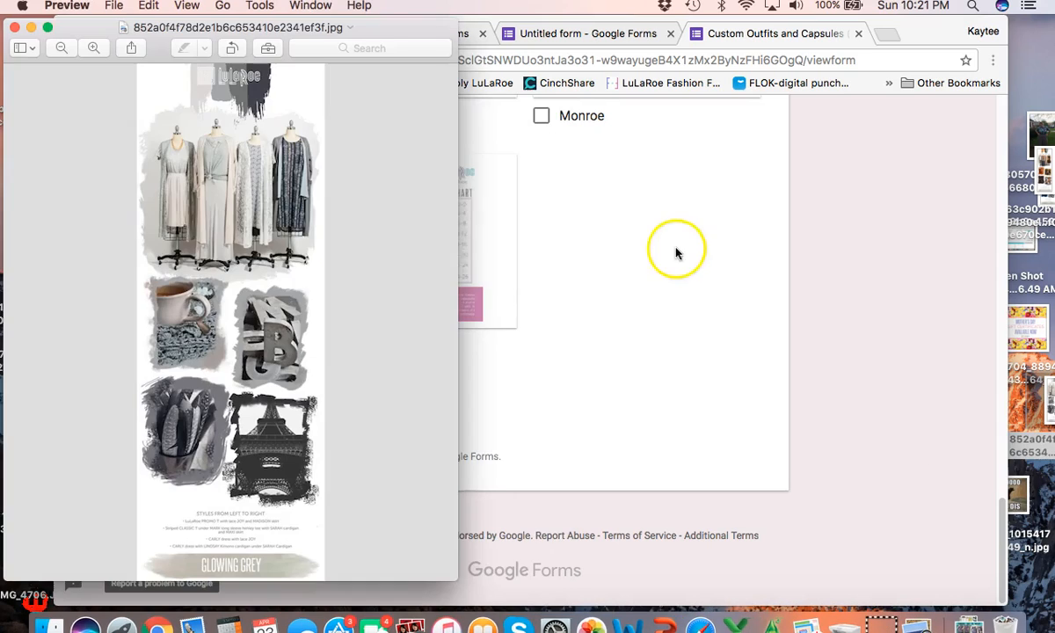
Inspect the Glowing Grey image's outfits and accent pictures up close, and close the image.
{"action": "scroll", "coordinate": [190, 234], "scroll_direction": "up", "scroll_amount": 5}
{"action": "scroll", "coordinate": [189, 235], "scroll_direction": "down", "scroll_amount": 2}
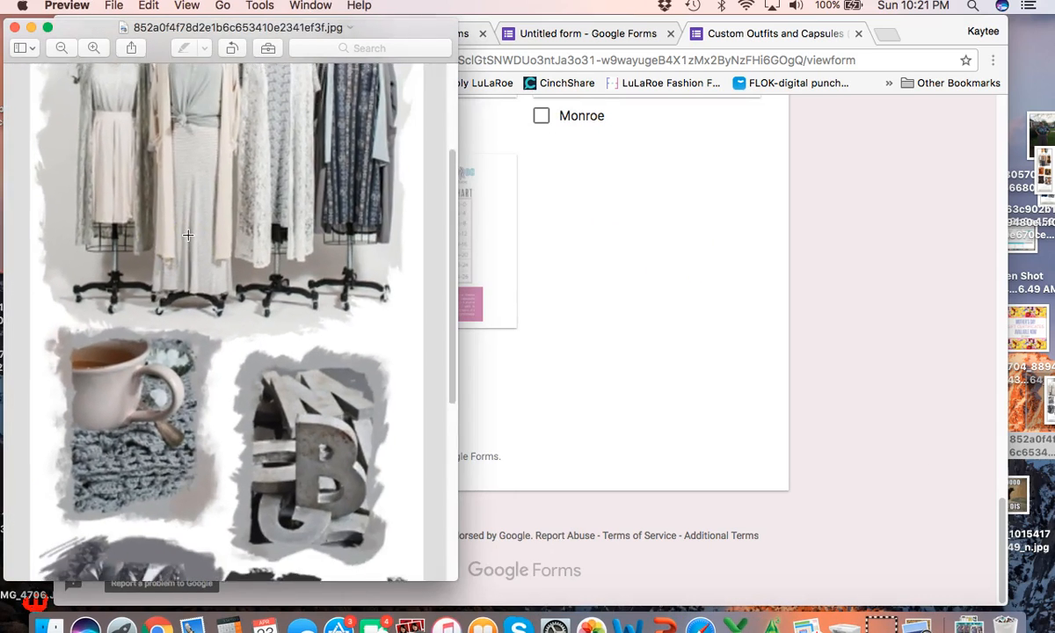
{"action": "scroll", "coordinate": [188, 234], "scroll_direction": "up", "scroll_amount": 2}
{"action": "scroll", "coordinate": [188, 234], "scroll_direction": "up", "scroll_amount": 1}
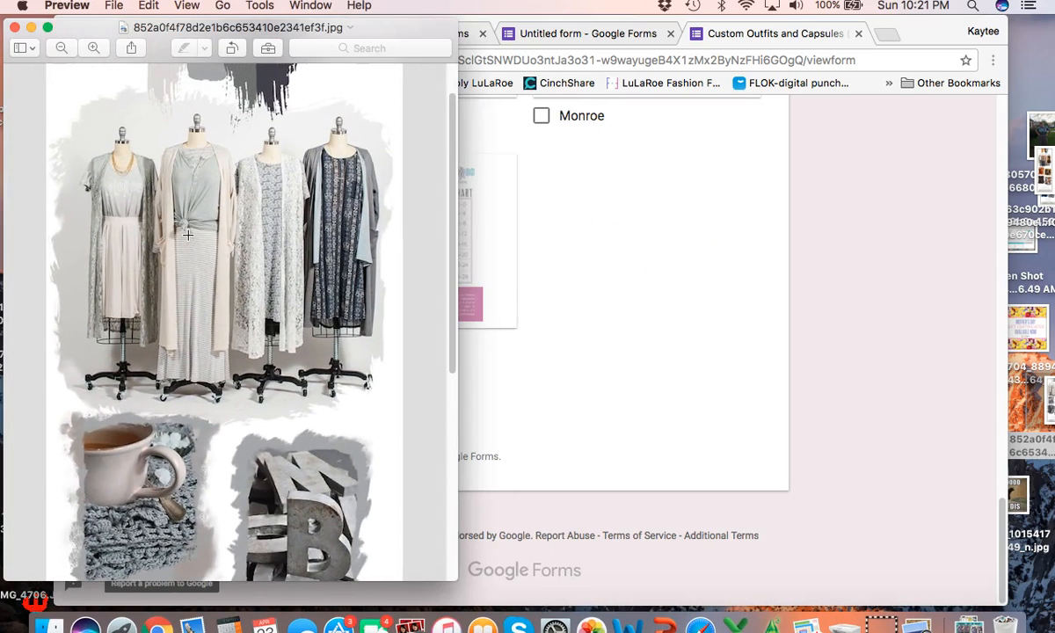
{"action": "left_click", "coordinate": [15, 27]}
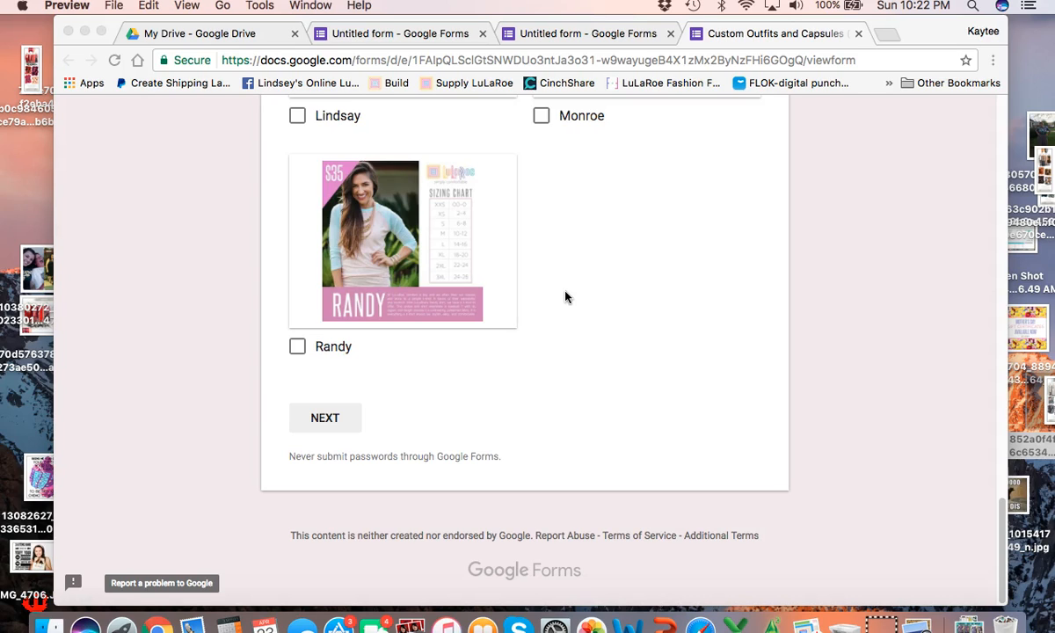
Return to the practice form and add a third section titled "Time to color coordinate!" after the size question.
{"action": "left_click", "coordinate": [406, 34]}
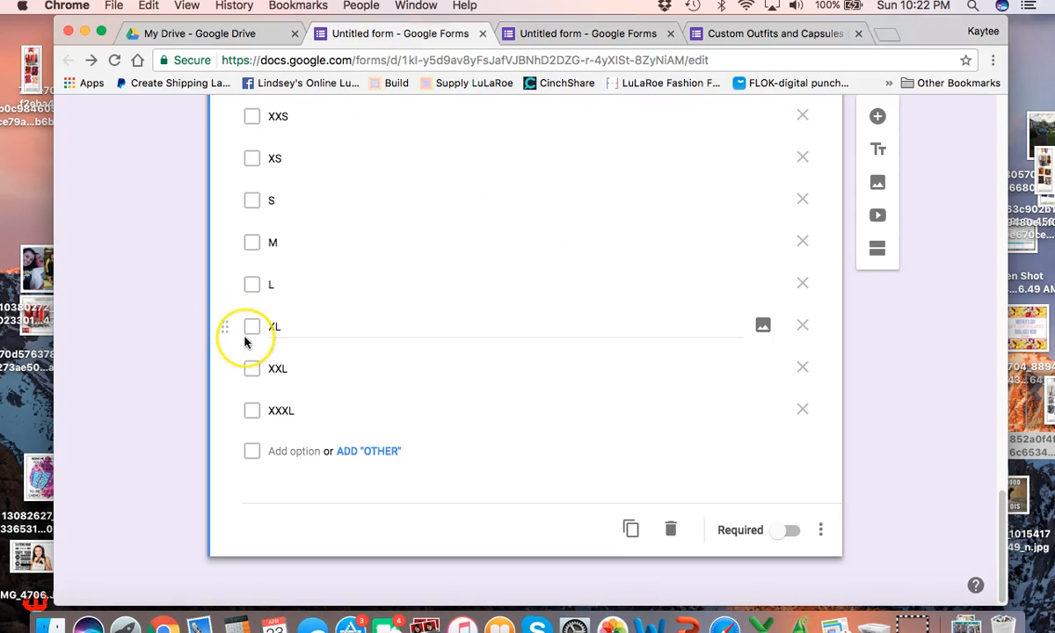
{"action": "scroll", "coordinate": [245, 334], "scroll_direction": "up", "scroll_amount": 5}
{"action": "scroll", "coordinate": [245, 339], "scroll_direction": "down", "scroll_amount": 5}
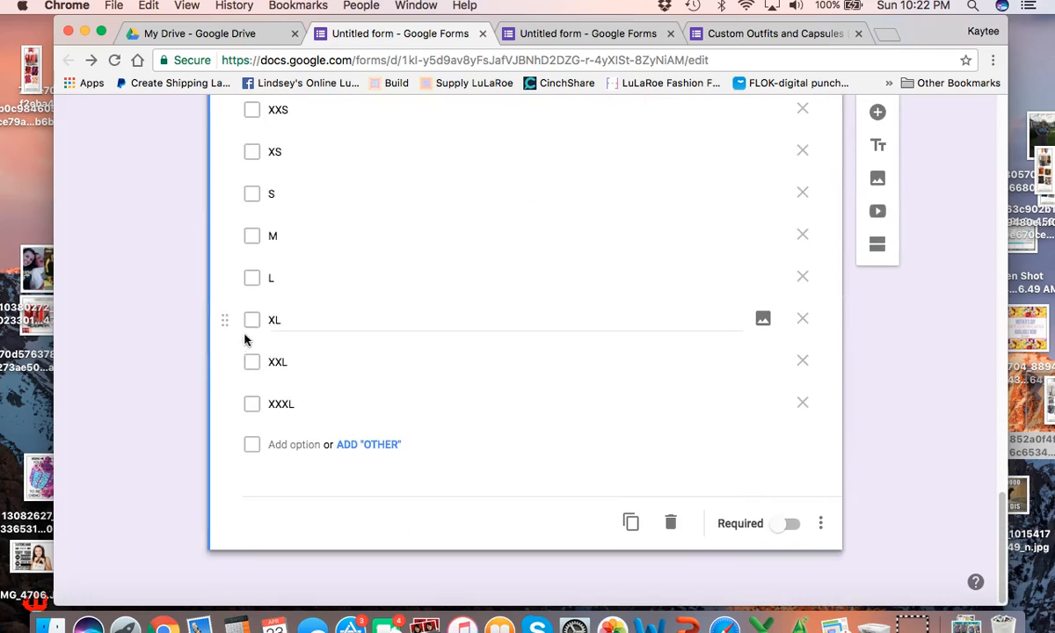
{"action": "scroll", "coordinate": [734, 490], "scroll_direction": "up", "scroll_amount": 5}
{"action": "scroll", "coordinate": [734, 490], "scroll_direction": "down", "scroll_amount": 5}
{"action": "left_click", "coordinate": [879, 252]}
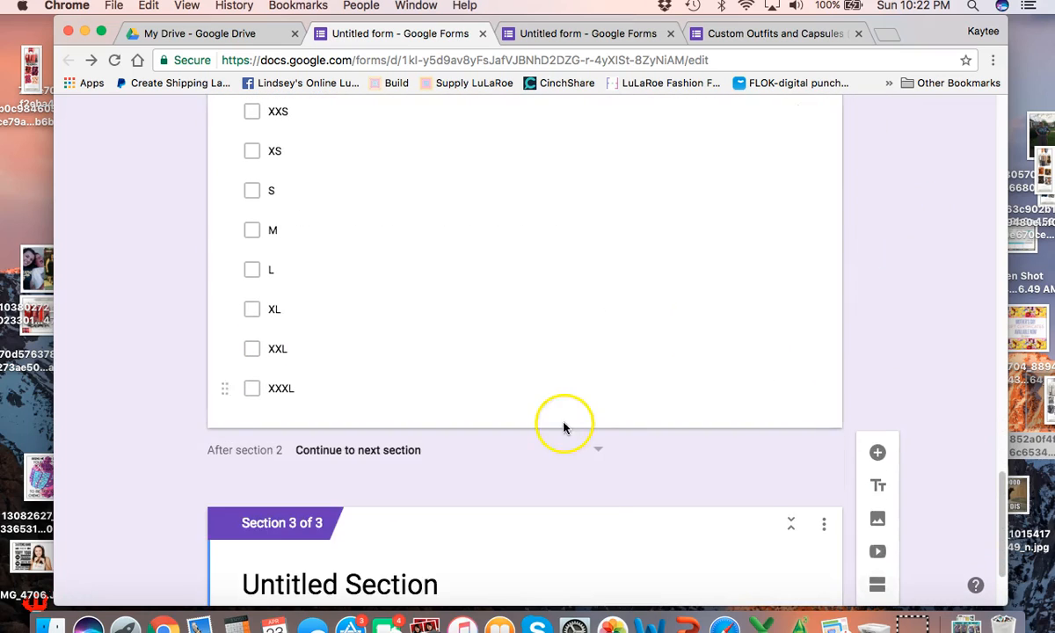
{"action": "left_click", "coordinate": [386, 448]}
{"action": "type", "text": "R"}
{"action": "key", "text": "BackSpace"}
{"action": "type", "text": "ti"}
{"action": "key", "text": "BackSpace"}
{"action": "key", "text": "BackSpace"}
{"action": "type", "text": "Time to color coordinate!"}
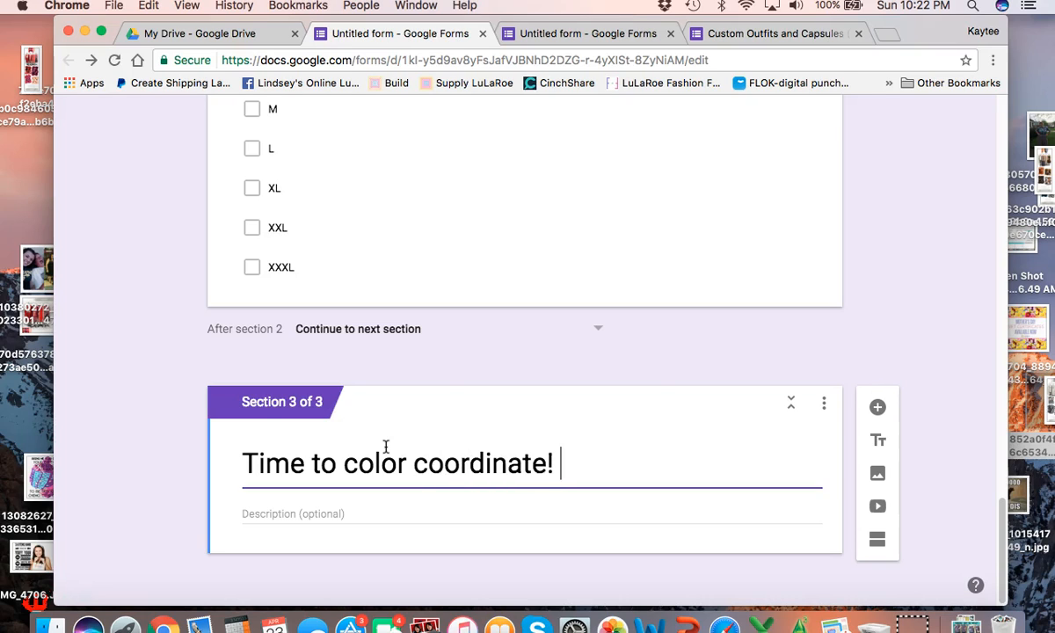
Add the question "What colors do you like to wear?" to the color section with Checkboxes as its answer type.
{"action": "left_click", "coordinate": [877, 407]}
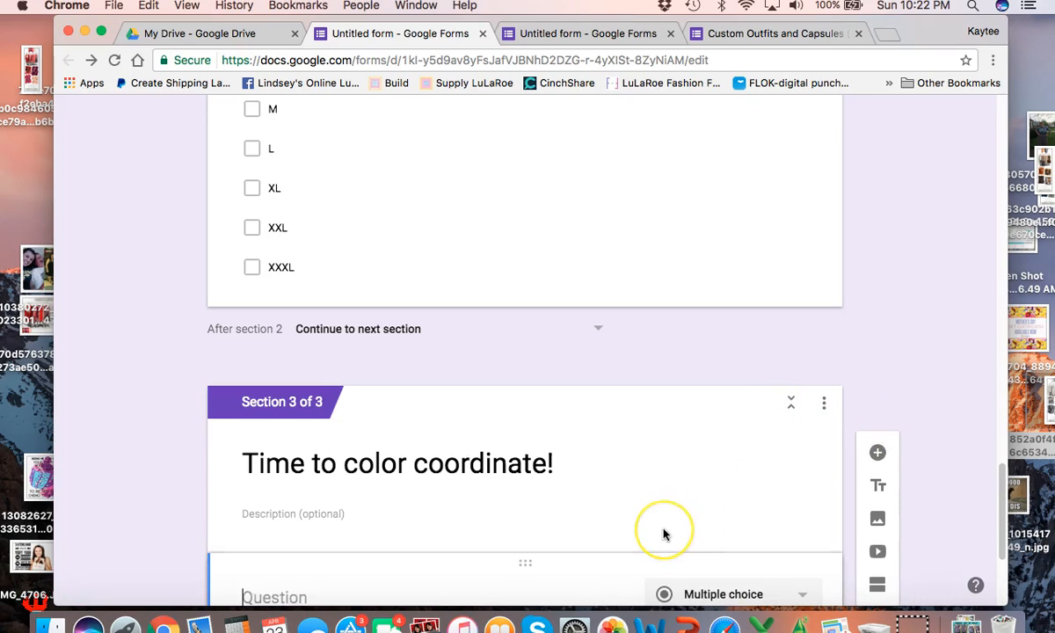
{"action": "type", "text": "What colors do you like"}
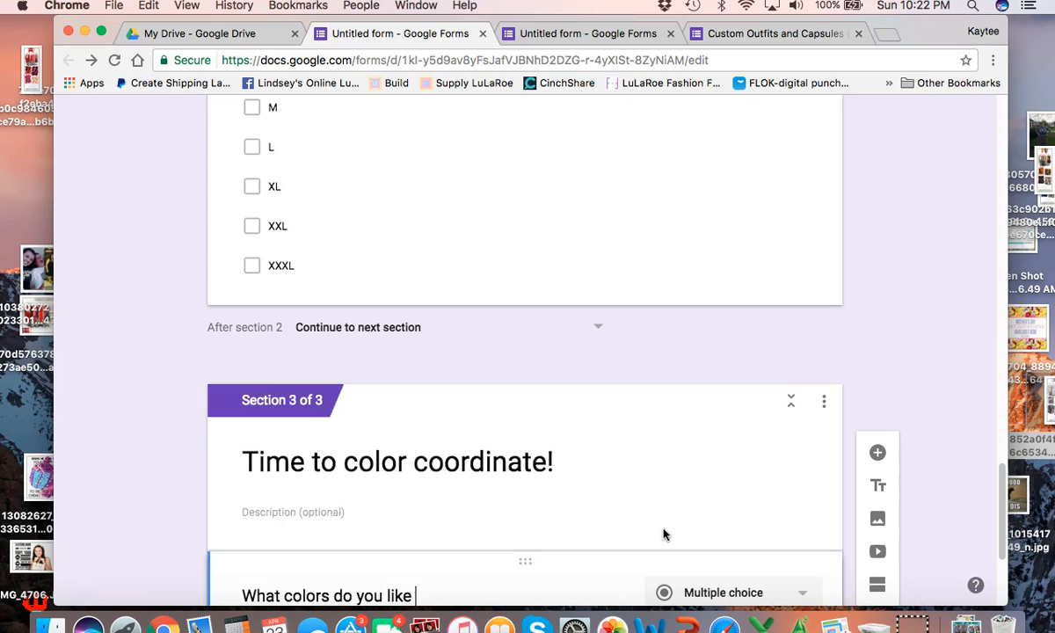
{"action": "scroll", "coordinate": [663, 533], "scroll_direction": "down", "scroll_amount": 3}
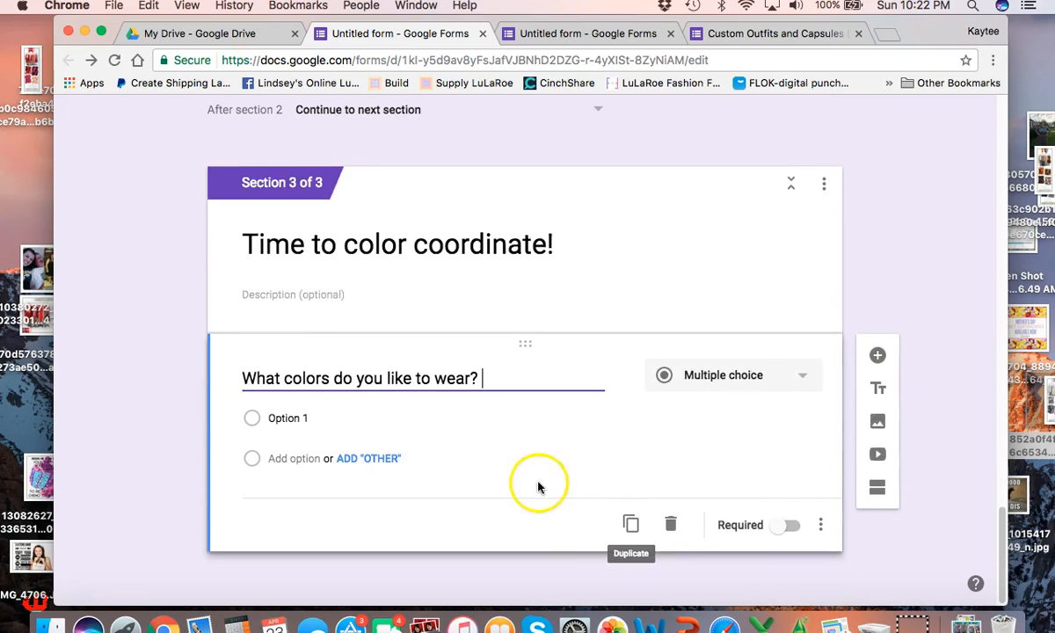
{"action": "left_click", "coordinate": [766, 387]}
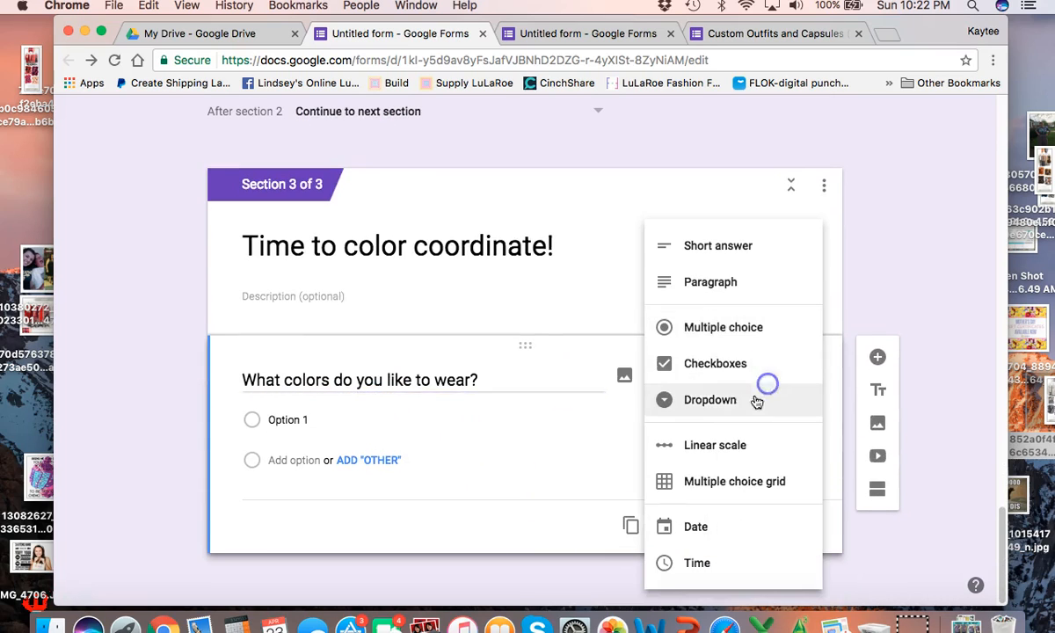
{"action": "left_click", "coordinate": [723, 363]}
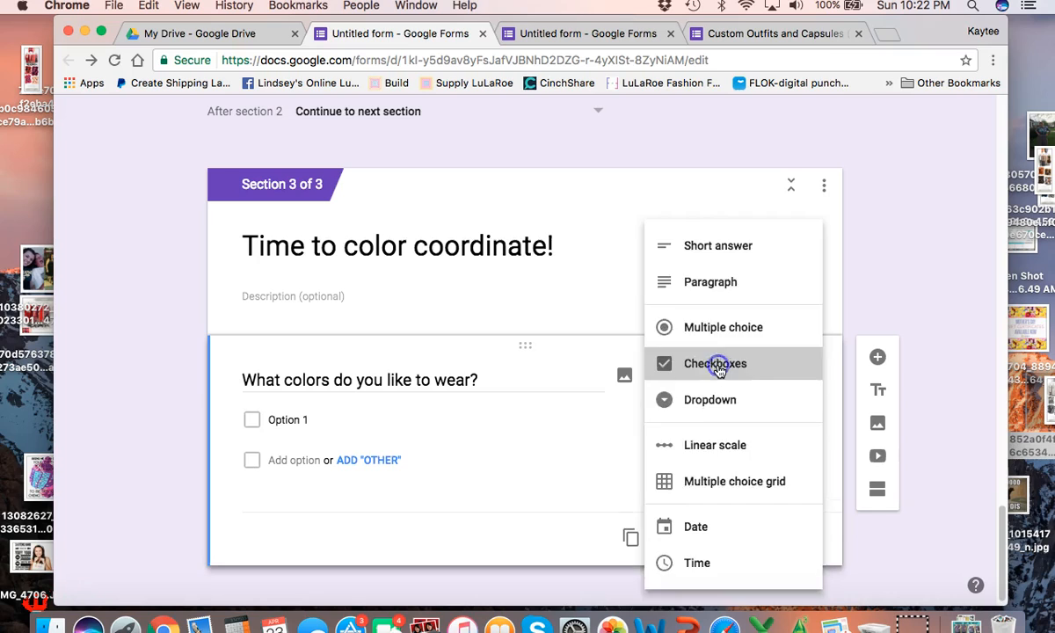
Enter the answer options Purple, Red, Blue, Green, White, Black and Orange for the question about colors people like to wear.
{"action": "left_click", "coordinate": [288, 421]}
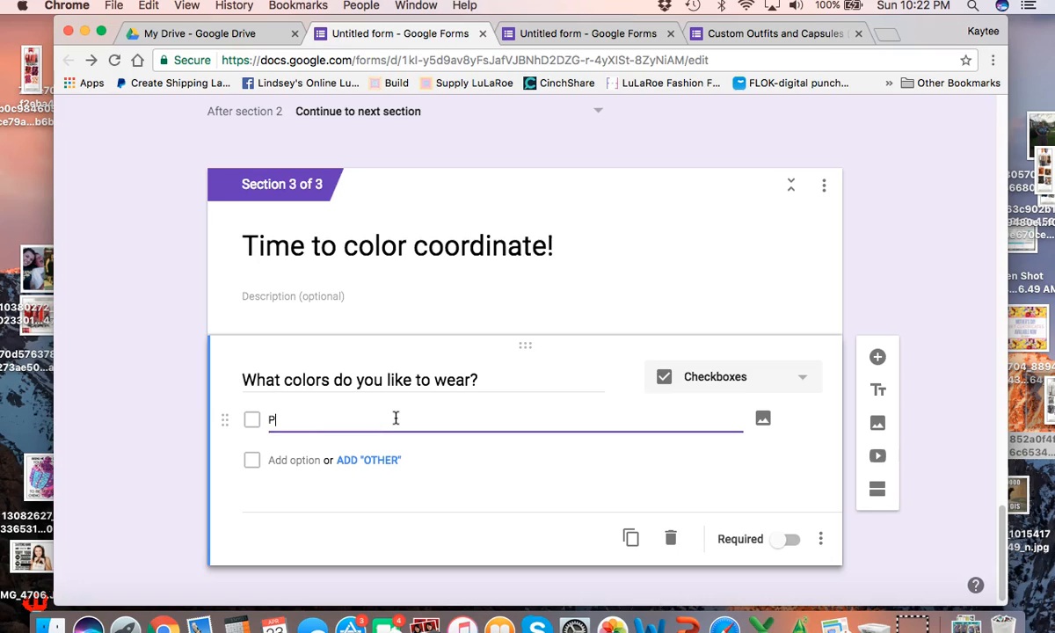
{"action": "type", "text": "Purple"}
{"action": "key", "text": "Return"}
{"action": "type", "text": "Red"}
{"action": "key", "text": "Return"}
{"action": "type", "text": "Blue"}
{"action": "key", "text": "Return"}
{"action": "type", "text": "Green"}
{"action": "key", "text": "Return"}
{"action": "type", "text": "White"}
{"action": "key", "text": "Return"}
{"action": "type", "text": "Black"}
{"action": "key", "text": "Return"}
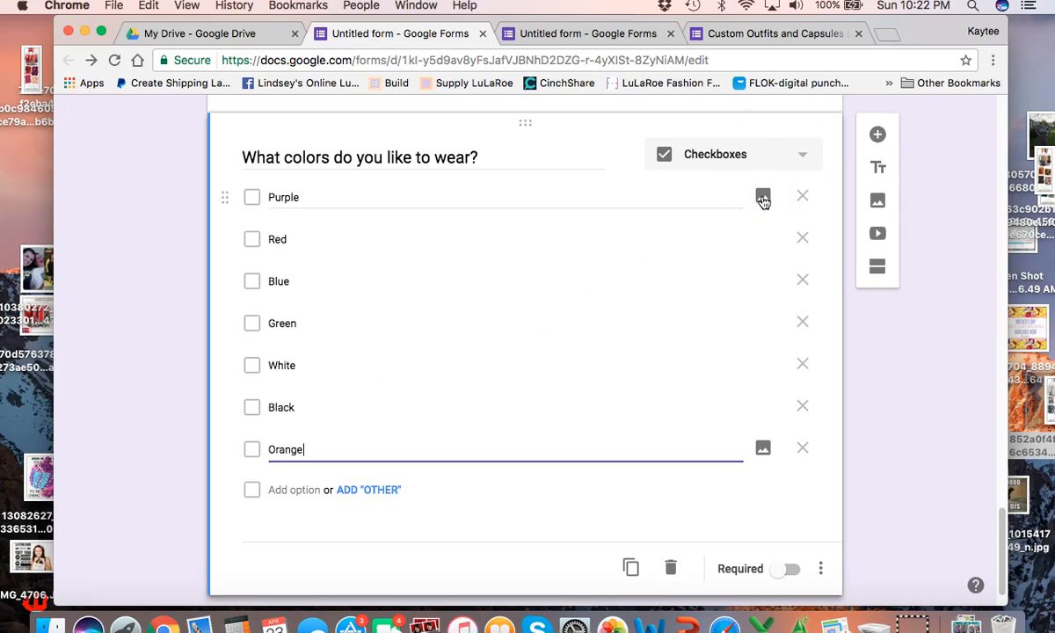
Add another question below the color options, titled "What colors do you NOT like to wear?".
{"action": "scroll", "coordinate": [764, 521], "scroll_direction": "down", "scroll_amount": 1}
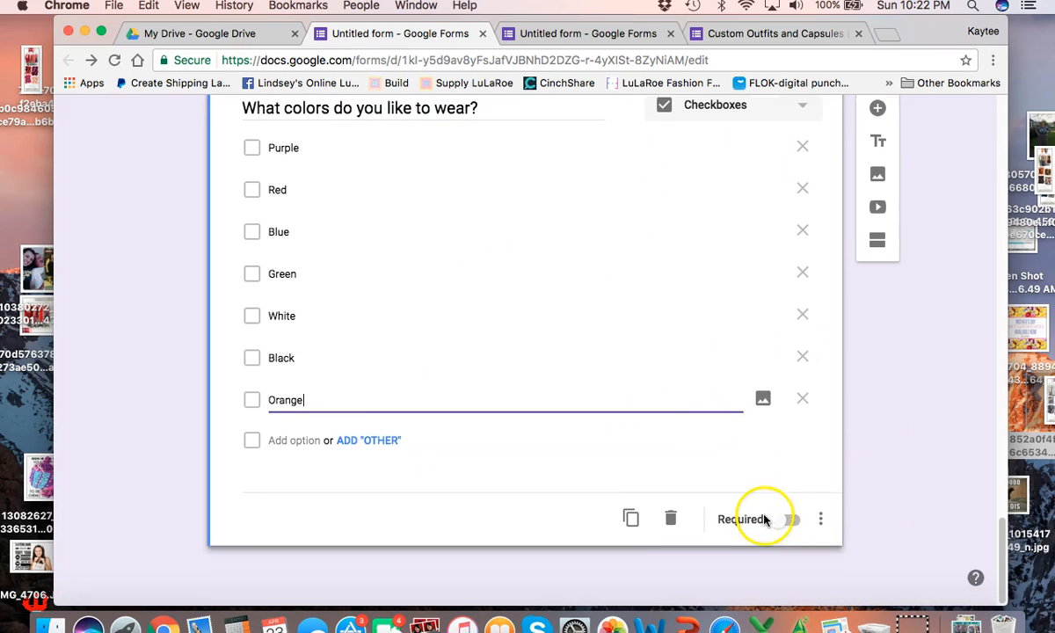
{"action": "scroll", "coordinate": [730, 424], "scroll_direction": "up", "scroll_amount": 3}
{"action": "scroll", "coordinate": [641, 419], "scroll_direction": "down", "scroll_amount": 3}
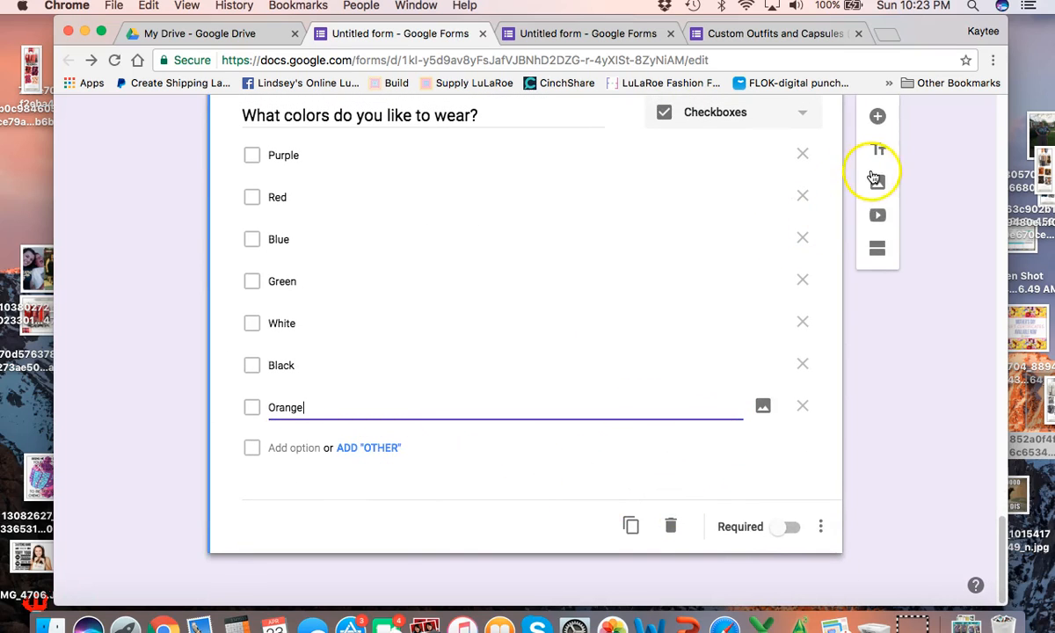
{"action": "left_click", "coordinate": [878, 117]}
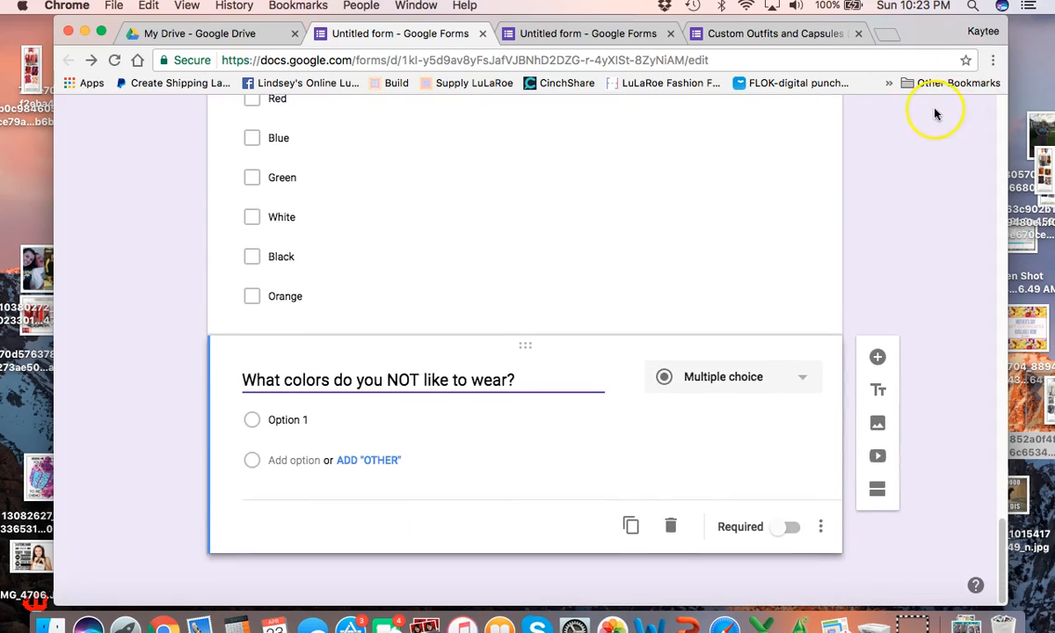
Look through the live form's style pictures, and review the finished form's editor from the color palette question to its final section.
{"action": "left_click", "coordinate": [773, 36]}
{"action": "left_click", "coordinate": [530, 287]}
{"action": "scroll", "coordinate": [530, 287], "scroll_direction": "up", "scroll_amount": 10}
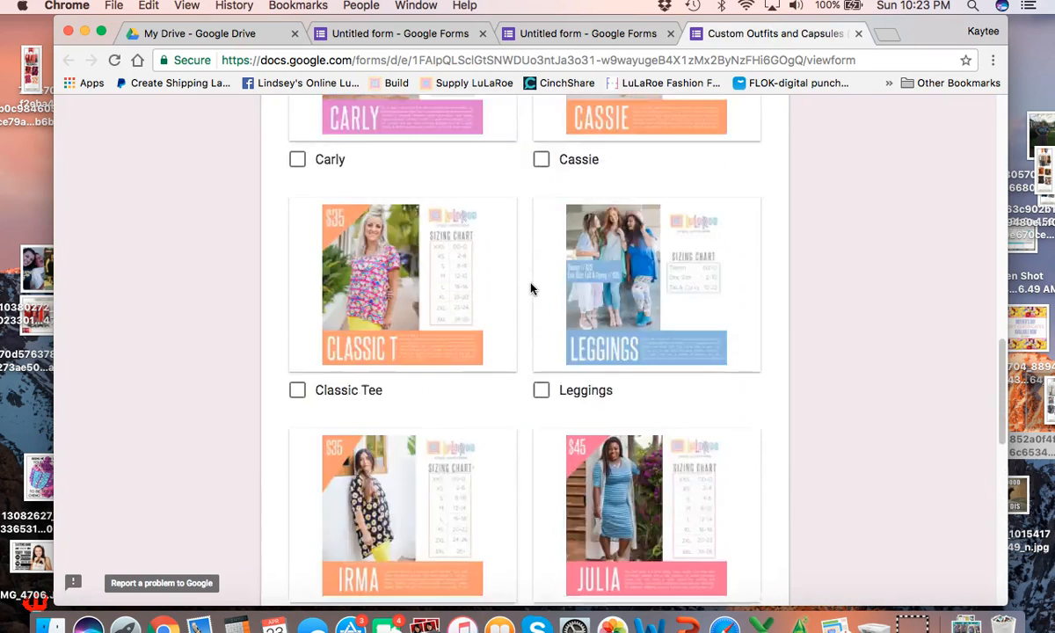
{"action": "scroll", "coordinate": [530, 287], "scroll_direction": "up", "scroll_amount": 15}
{"action": "left_click", "coordinate": [565, 32]}
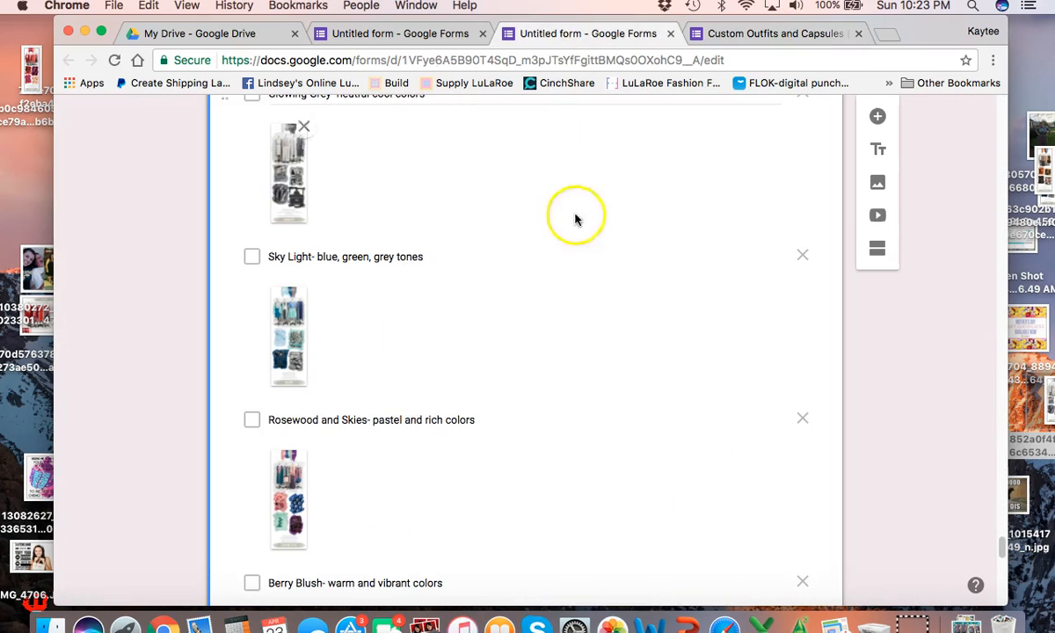
{"action": "scroll", "coordinate": [536, 255], "scroll_direction": "up", "scroll_amount": 5}
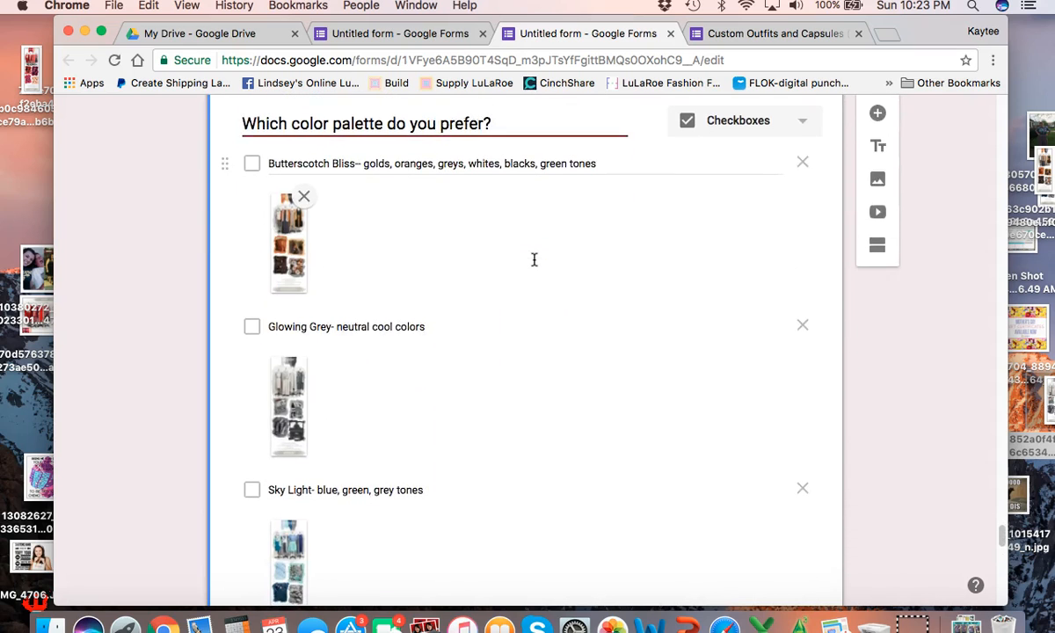
{"action": "scroll", "coordinate": [533, 259], "scroll_direction": "down", "scroll_amount": 10}
{"action": "scroll", "coordinate": [534, 259], "scroll_direction": "down", "scroll_amount": 6}
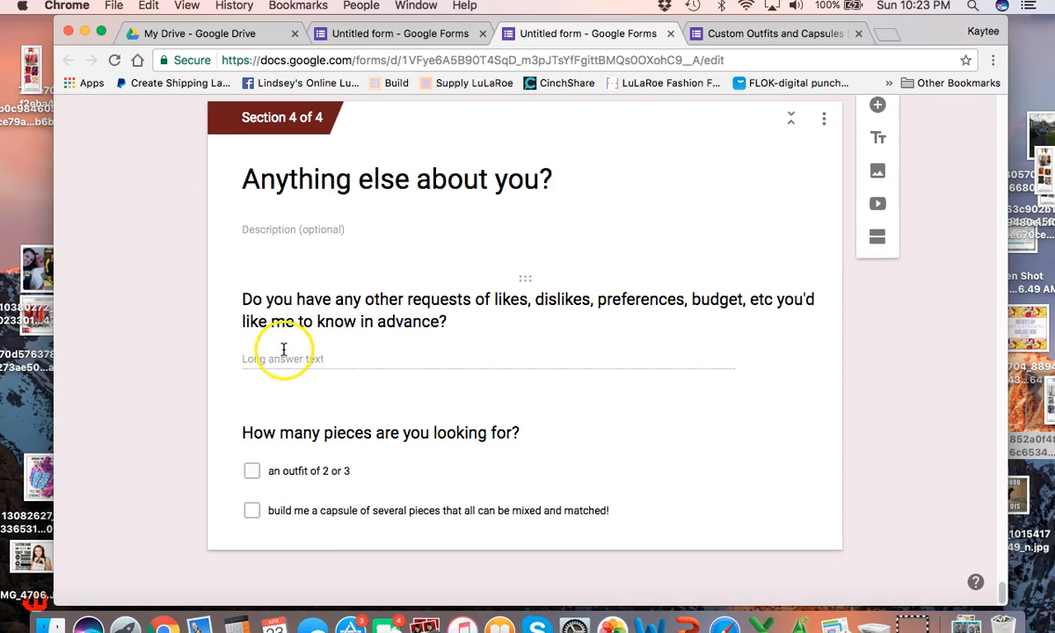
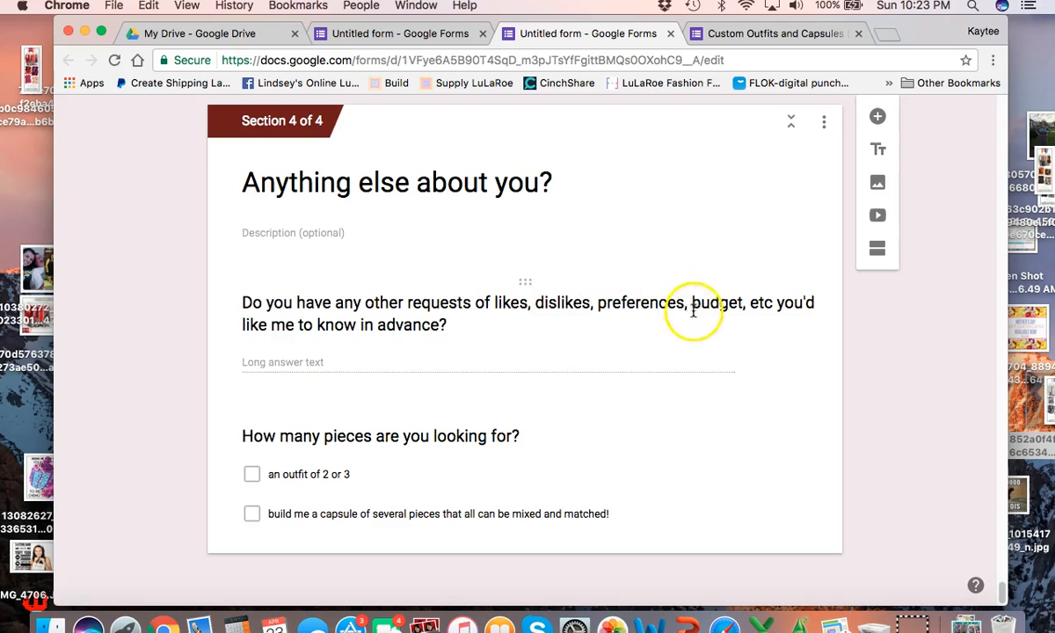
Examine the question about other requests, likes, dislikes, preferences and budget in the "Anything else about you?" section.
{"action": "left_click", "coordinate": [729, 304]}
{"action": "scroll", "coordinate": [547, 247], "scroll_direction": "down", "scroll_amount": 2}
{"action": "scroll", "coordinate": [547, 248], "scroll_direction": "up", "scroll_amount": 3}
{"action": "left_click", "coordinate": [164, 275]}
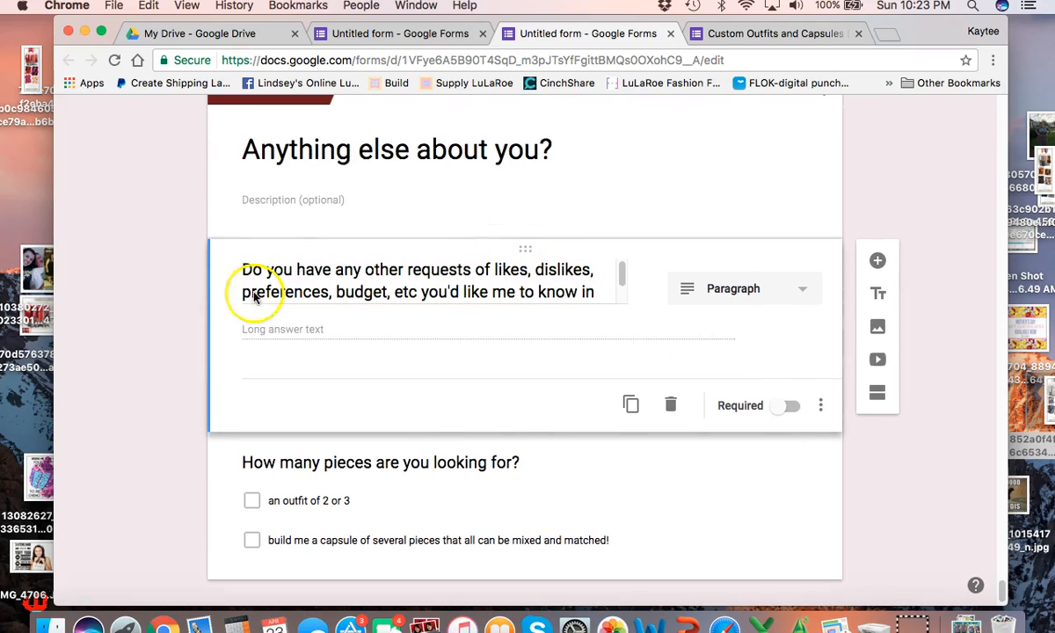
{"action": "left_click", "coordinate": [650, 207]}
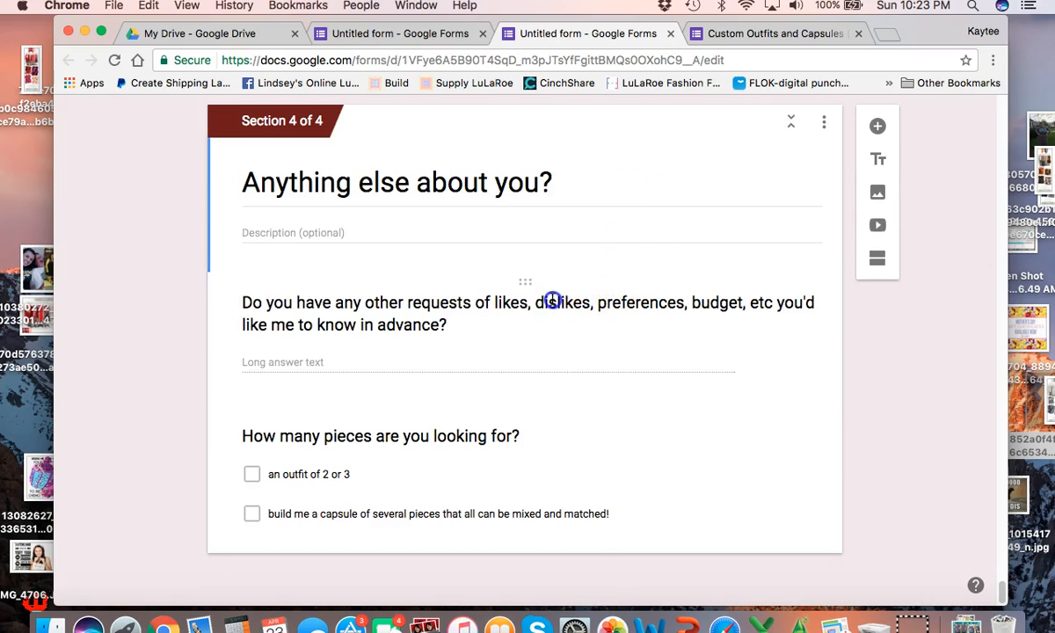
{"action": "left_click", "coordinate": [552, 301]}
{"action": "left_click", "coordinate": [899, 230]}
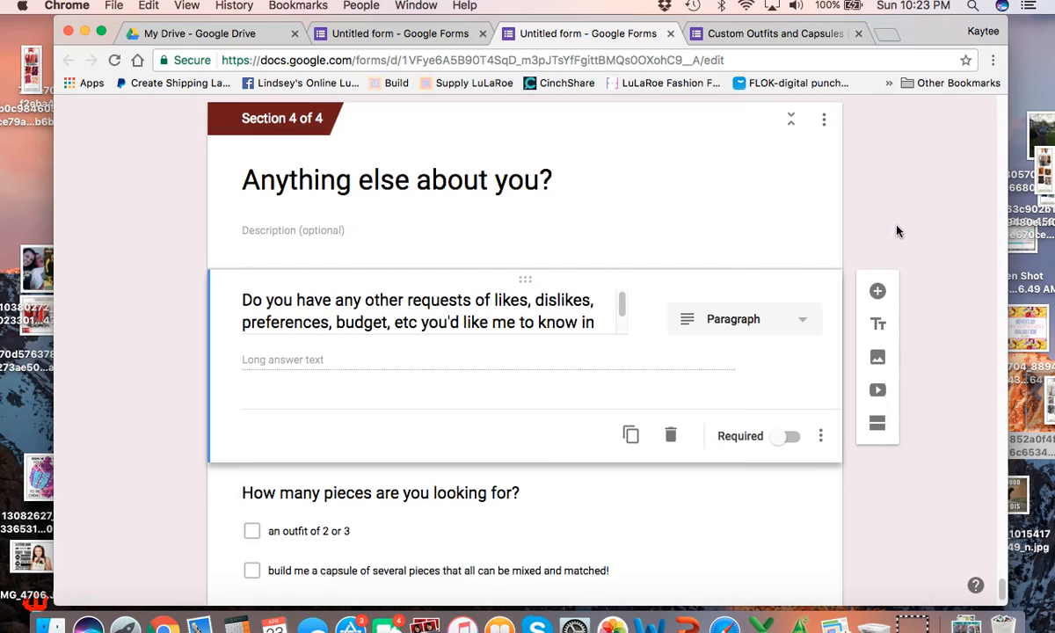
{"action": "scroll", "coordinate": [896, 229], "scroll_direction": "down", "scroll_amount": 1}
{"action": "right_click", "coordinate": [905, 227]}
{"action": "left_click", "coordinate": [908, 190]}
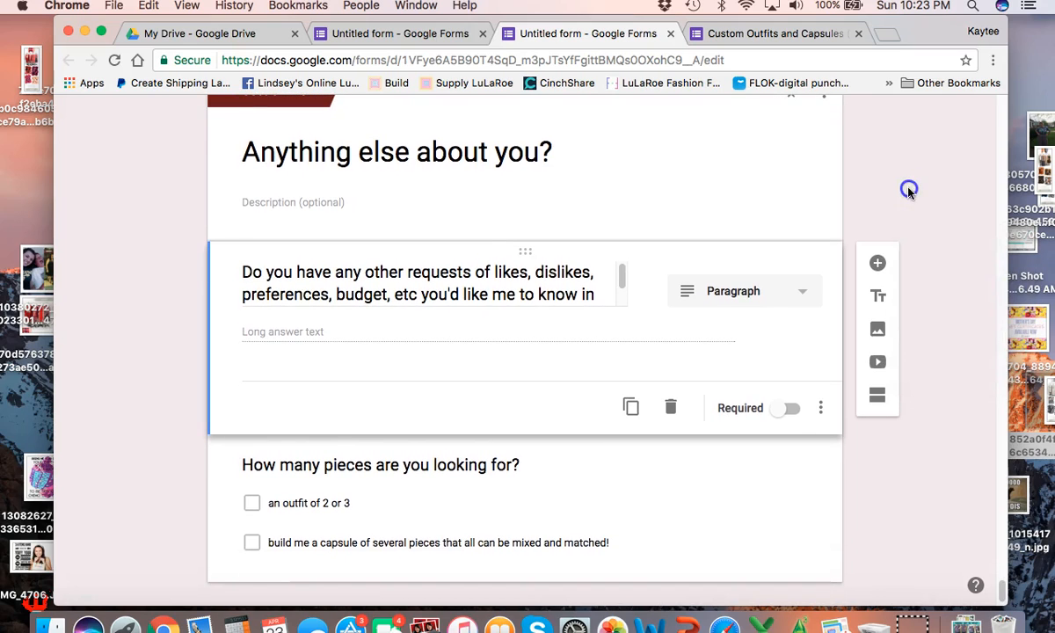
Highlight the final section's title and its requests question, and check the answer types, keeping Paragraph selected.
{"action": "left_click", "coordinate": [551, 150]}
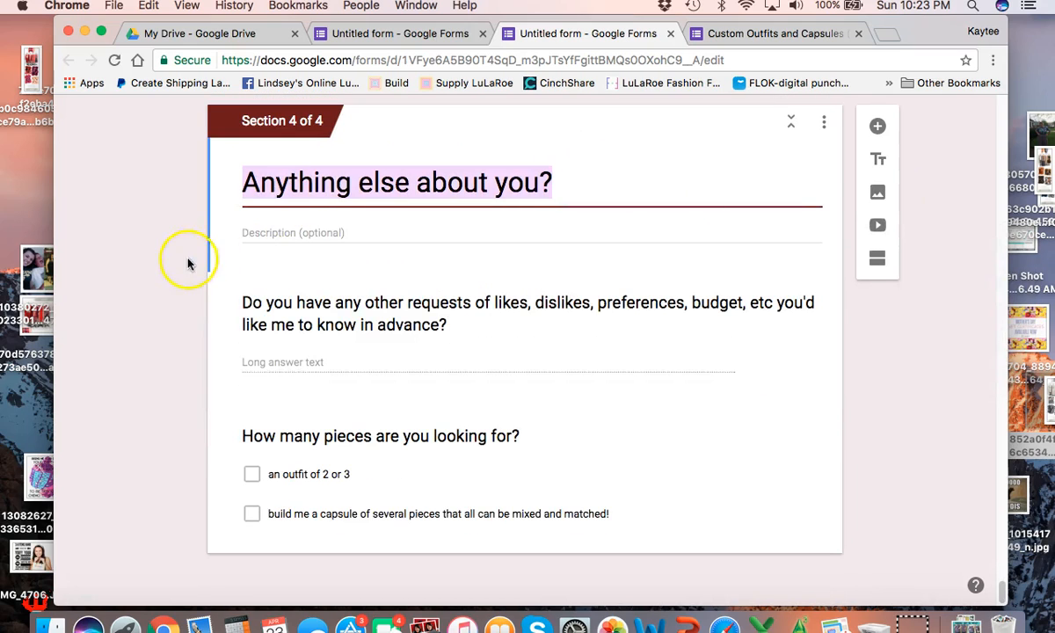
{"action": "left_click", "coordinate": [397, 366]}
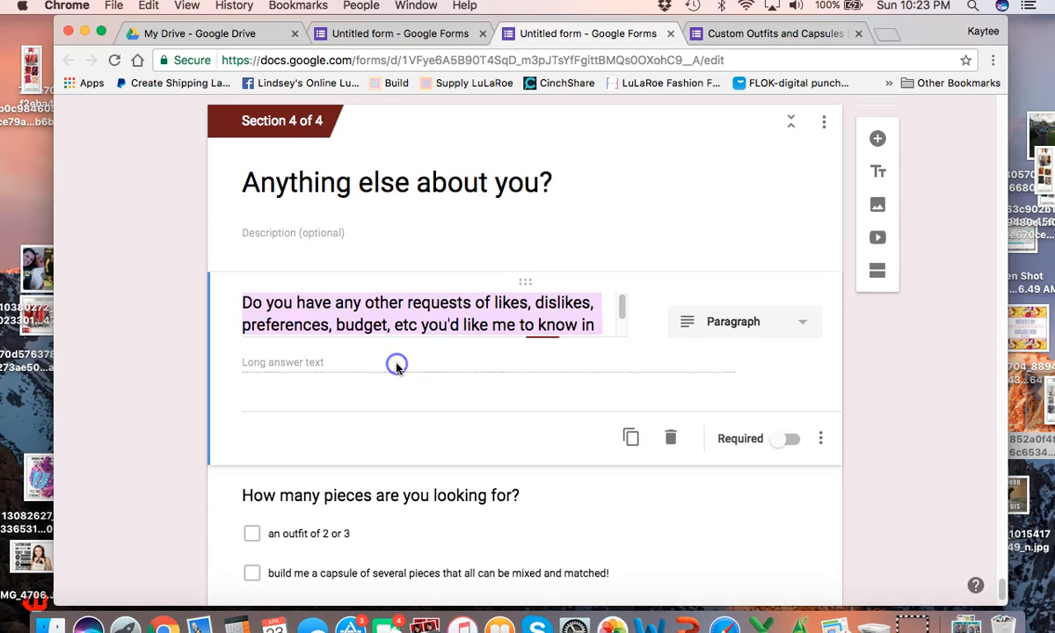
{"action": "left_click", "coordinate": [714, 321]}
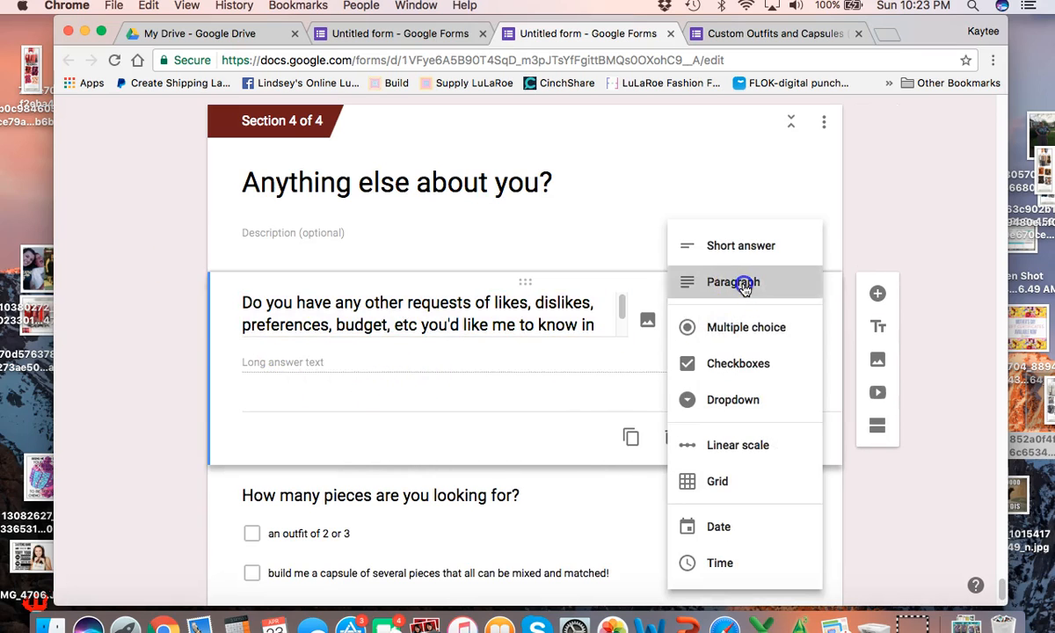
{"action": "left_click", "coordinate": [743, 283]}
Open the "How many pieces are you looking for?" question and examine its wording and checkbox options.
{"action": "scroll", "coordinate": [749, 360], "scroll_direction": "down", "scroll_amount": 2}
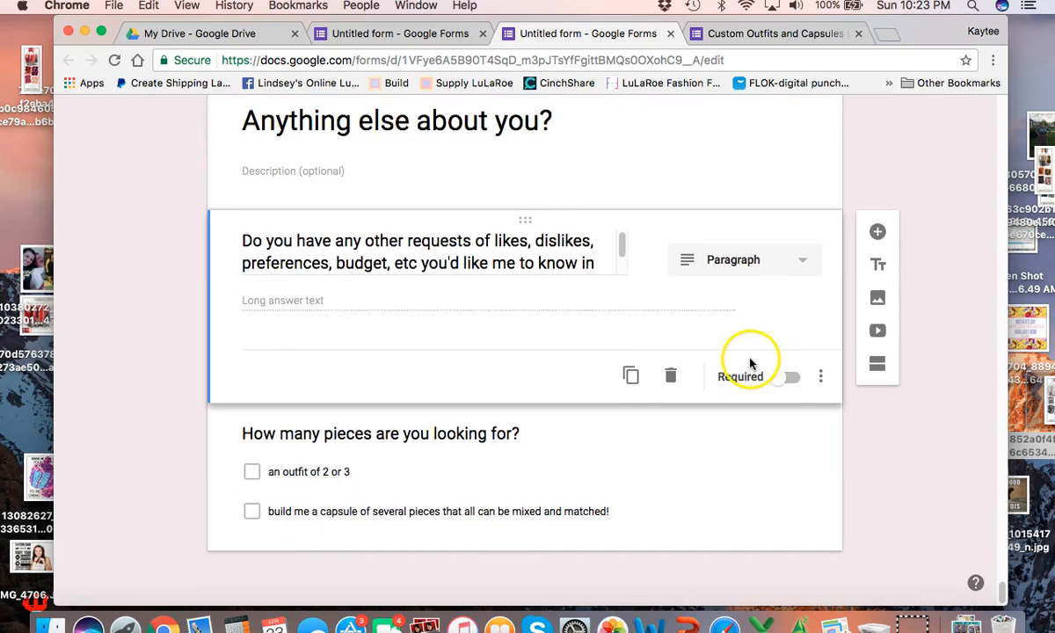
{"action": "left_click", "coordinate": [349, 436]}
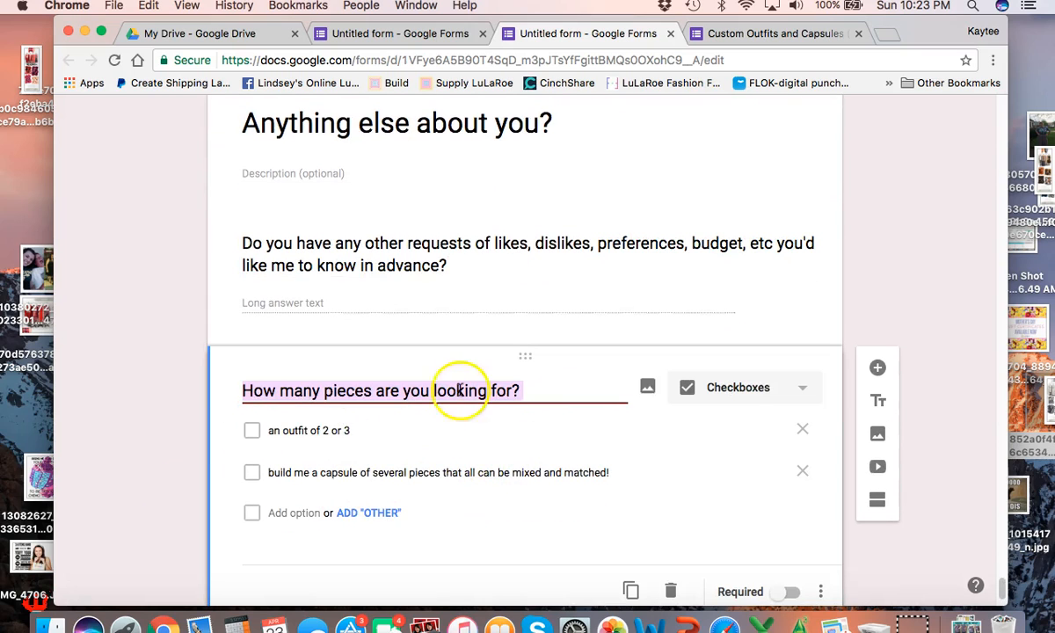
{"action": "left_click", "coordinate": [188, 393]}
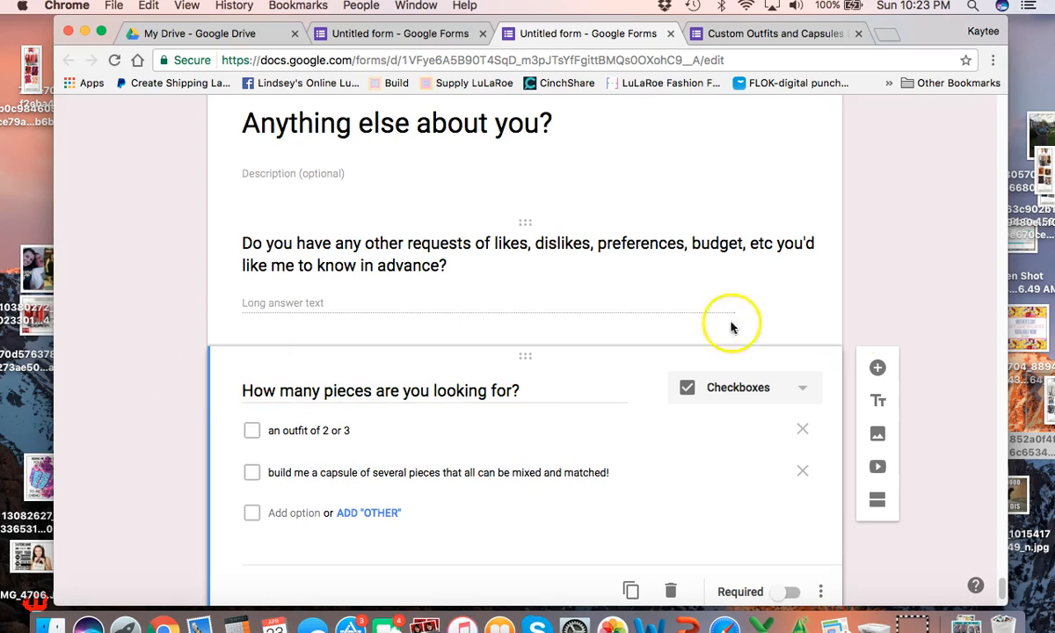
Look back through the finished form from its last question to its header, and return to the start of the form being built.
{"action": "scroll", "coordinate": [875, 295], "scroll_direction": "down", "scroll_amount": 2}
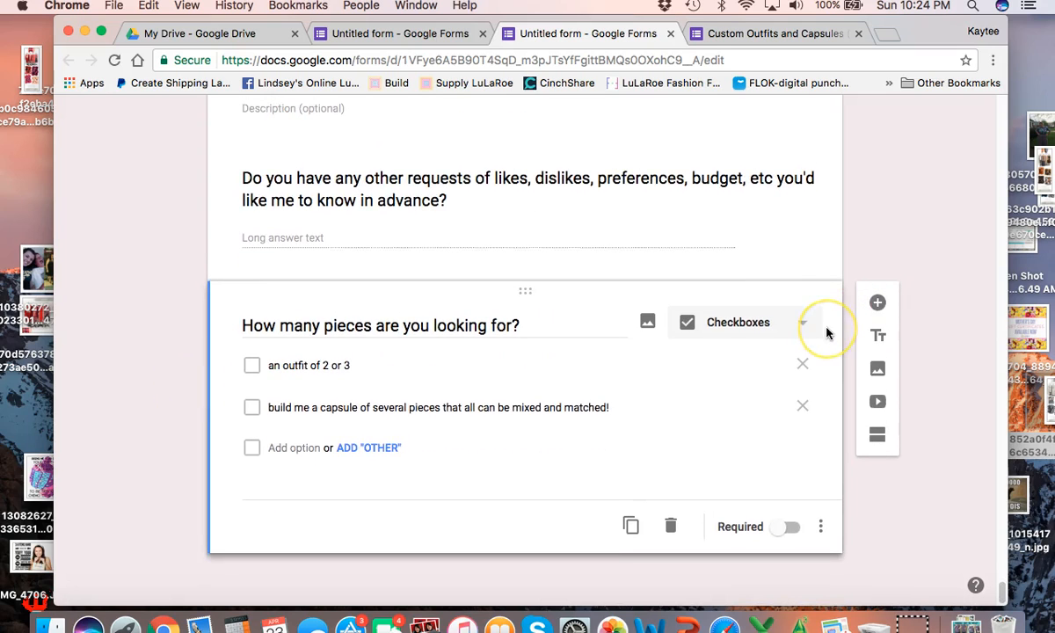
{"action": "scroll", "coordinate": [826, 333], "scroll_direction": "up", "scroll_amount": 20}
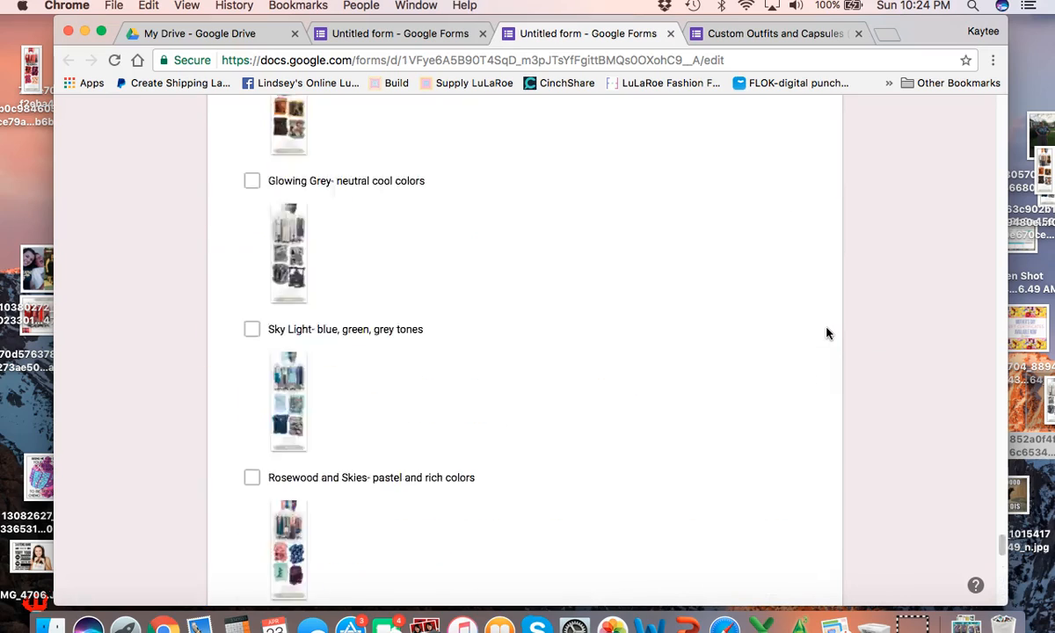
{"action": "scroll", "coordinate": [826, 332], "scroll_direction": "up", "scroll_amount": 15}
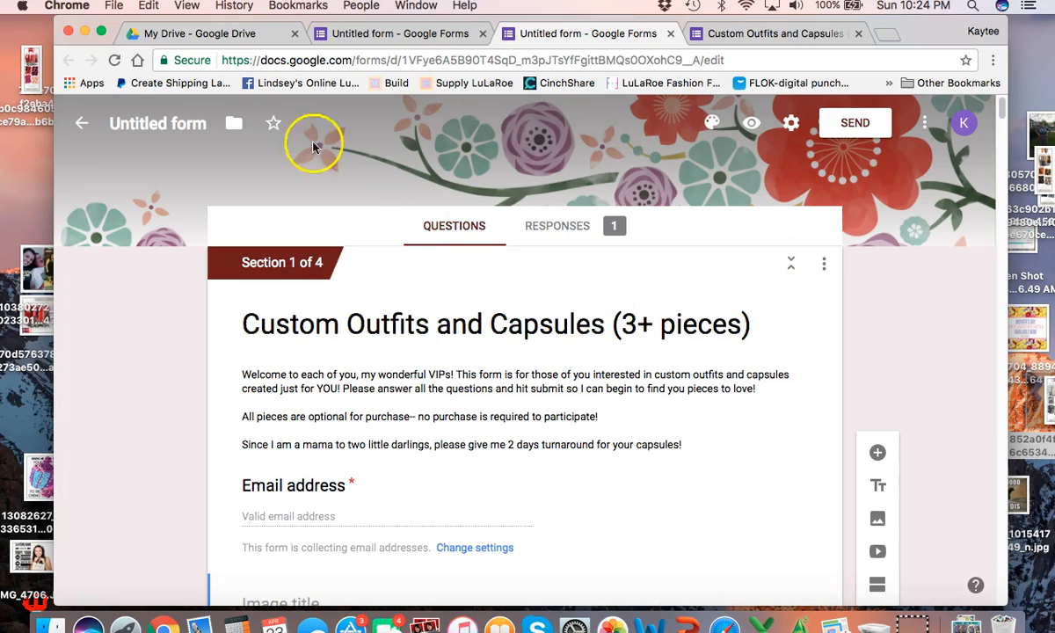
{"action": "left_click", "coordinate": [345, 34]}
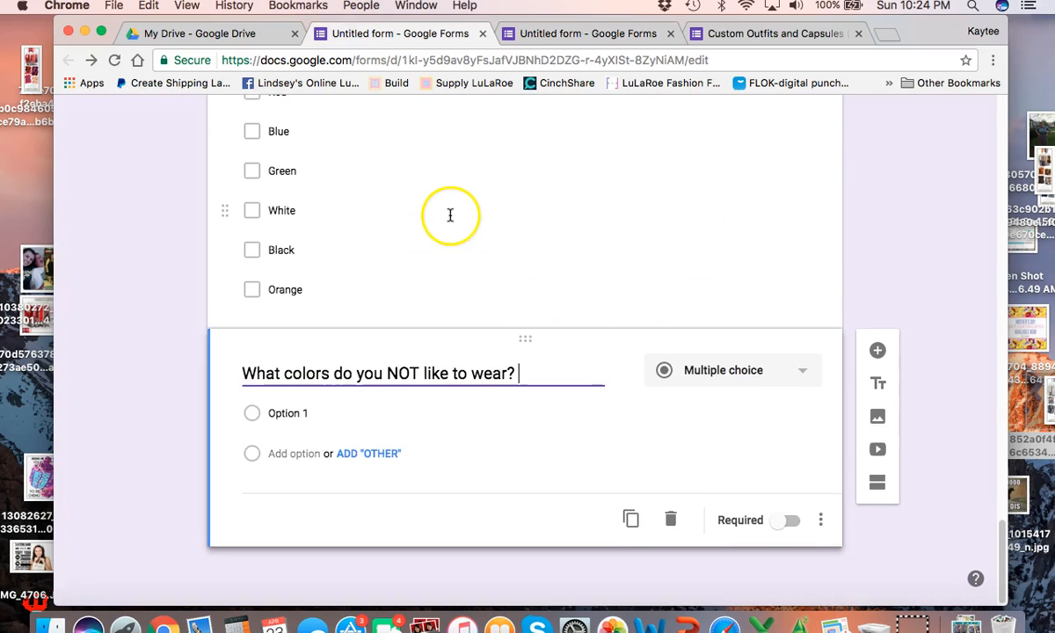
{"action": "scroll", "coordinate": [902, 283], "scroll_direction": "up", "scroll_amount": 15}
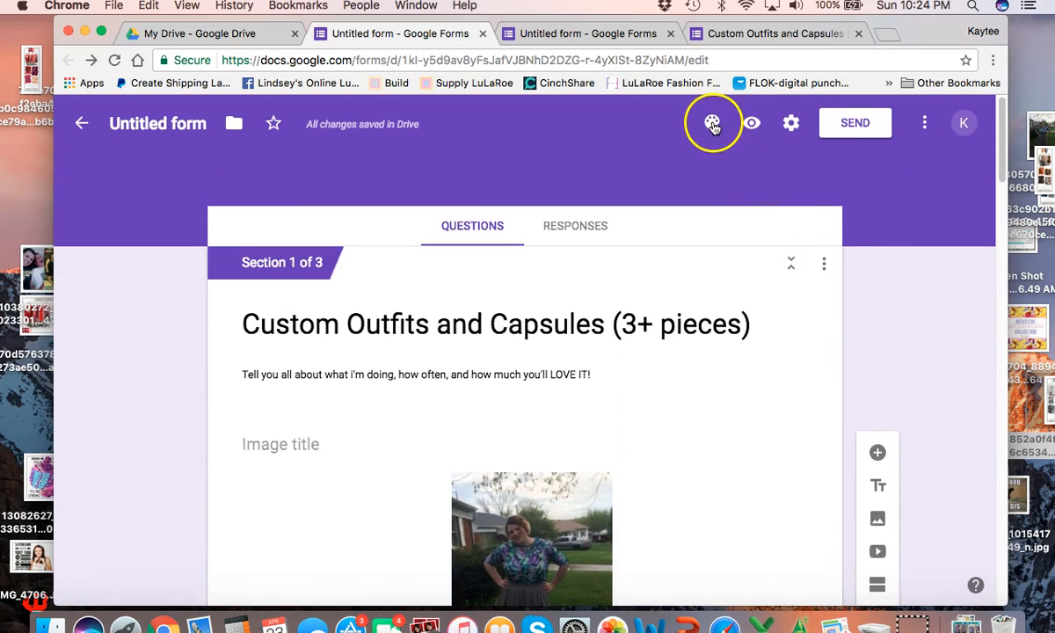
Try the orange-red theme color on the form, and change it to the lighter magenta-purple.
{"action": "left_click", "coordinate": [713, 126]}
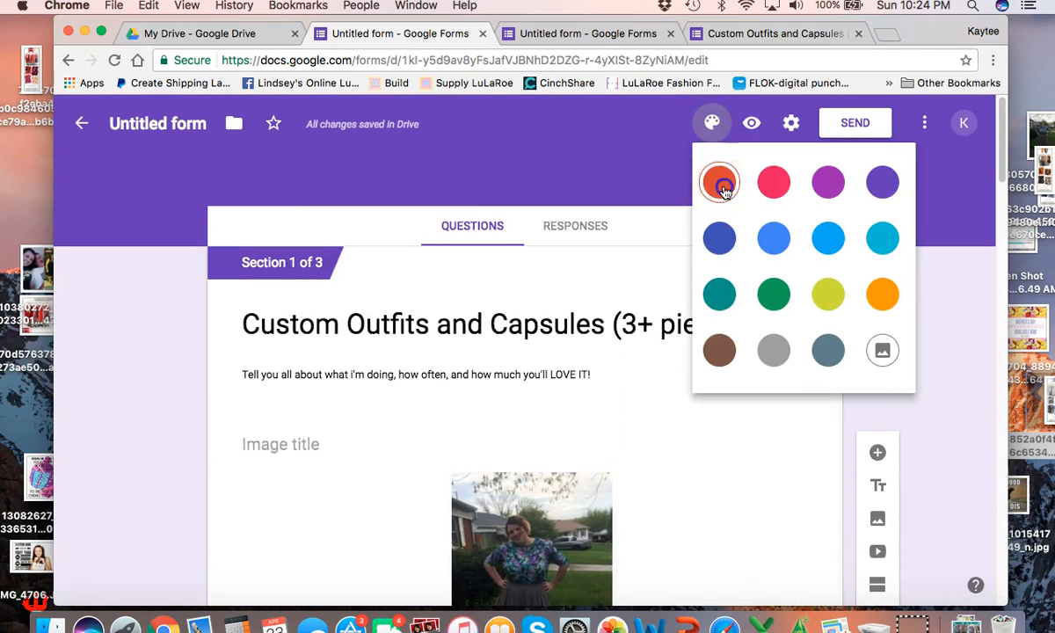
{"action": "left_click", "coordinate": [720, 181]}
{"action": "left_click", "coordinate": [711, 123]}
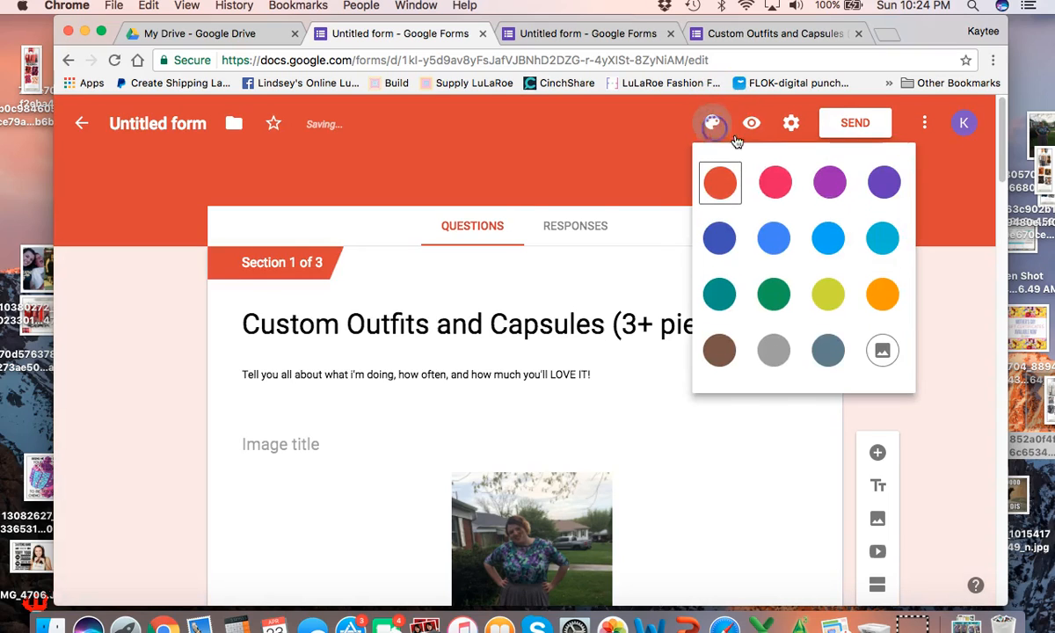
{"action": "left_click", "coordinate": [830, 185]}
Start uploading a custom theme photo from the computer, and browse to the Memes and Images folder.
{"action": "left_click", "coordinate": [710, 121]}
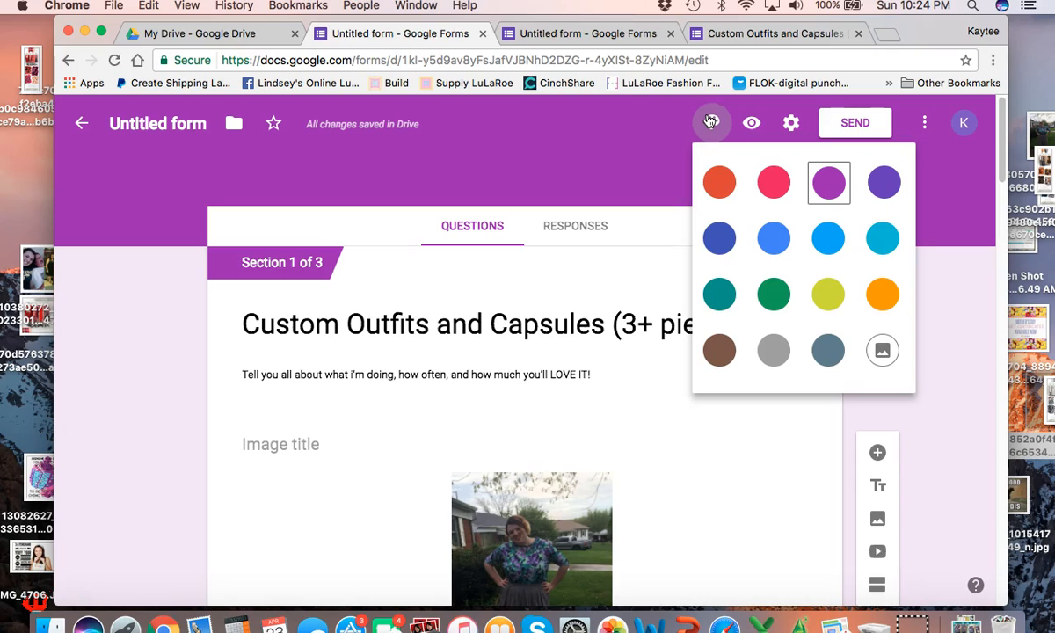
{"action": "left_click", "coordinate": [883, 351]}
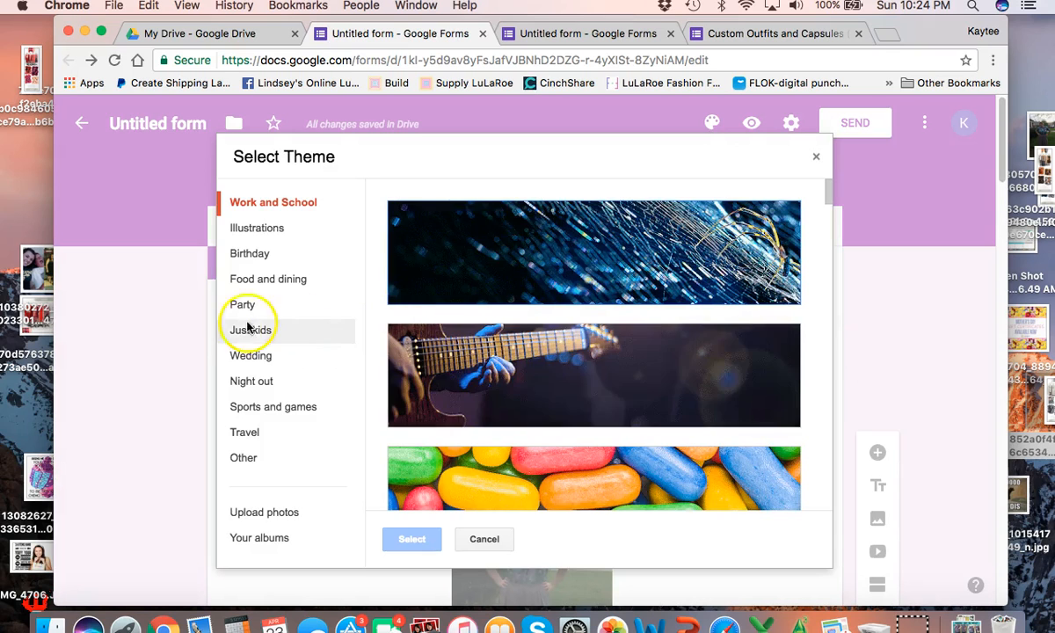
{"action": "left_click", "coordinate": [263, 513]}
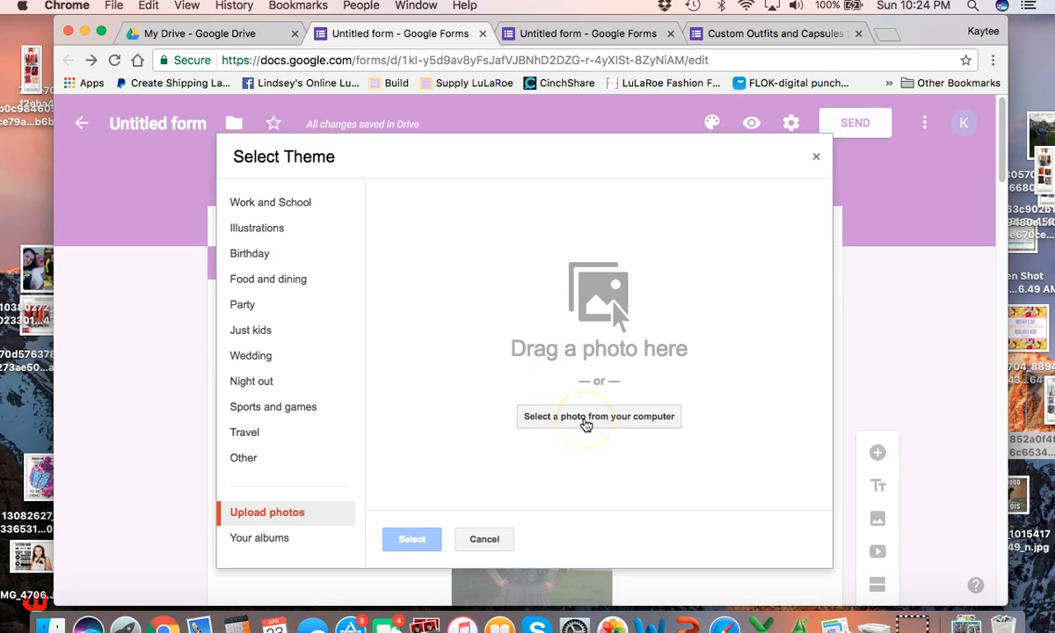
{"action": "left_click", "coordinate": [584, 420]}
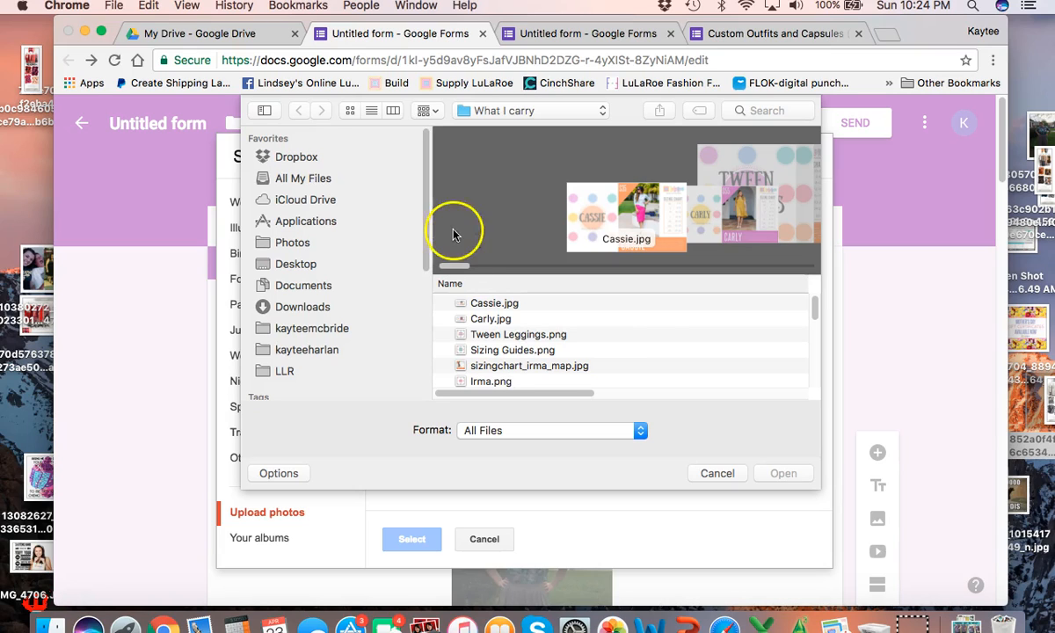
{"action": "left_click", "coordinate": [524, 111]}
{"action": "left_click", "coordinate": [525, 110]}
{"action": "left_click", "coordinate": [524, 111]}
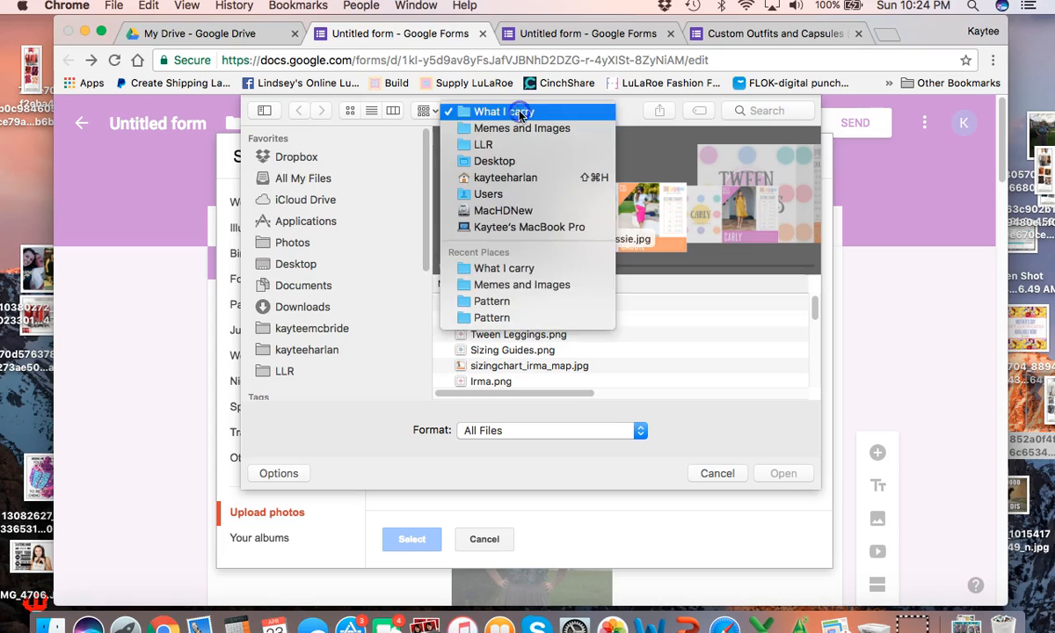
{"action": "left_click", "coordinate": [520, 129]}
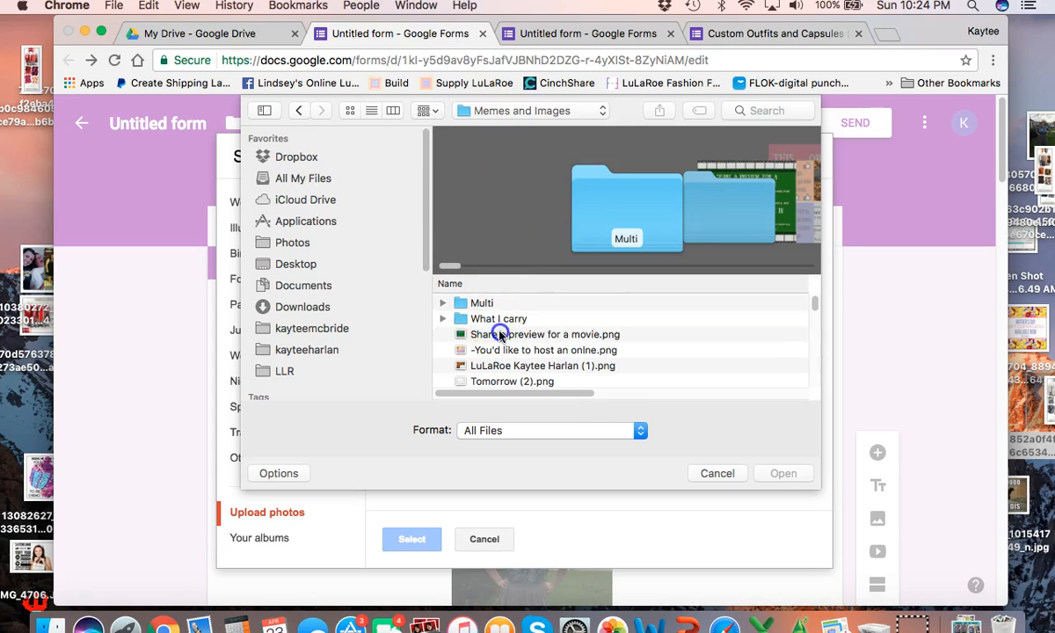
Find FBheader.png among the folder's images, and apply it as the form's header theme with the suggested crop.
{"action": "left_click", "coordinate": [498, 334]}
{"action": "key", "text": "Down"}
{"action": "key", "text": "Down"}
{"action": "key", "text": "Down"}
{"action": "key", "text": "Down"}
{"action": "key", "text": "Down"}
{"action": "key", "text": "Down"}
{"action": "key", "text": "Down"}
{"action": "key", "text": "Down"}
{"action": "key", "text": "Down"}
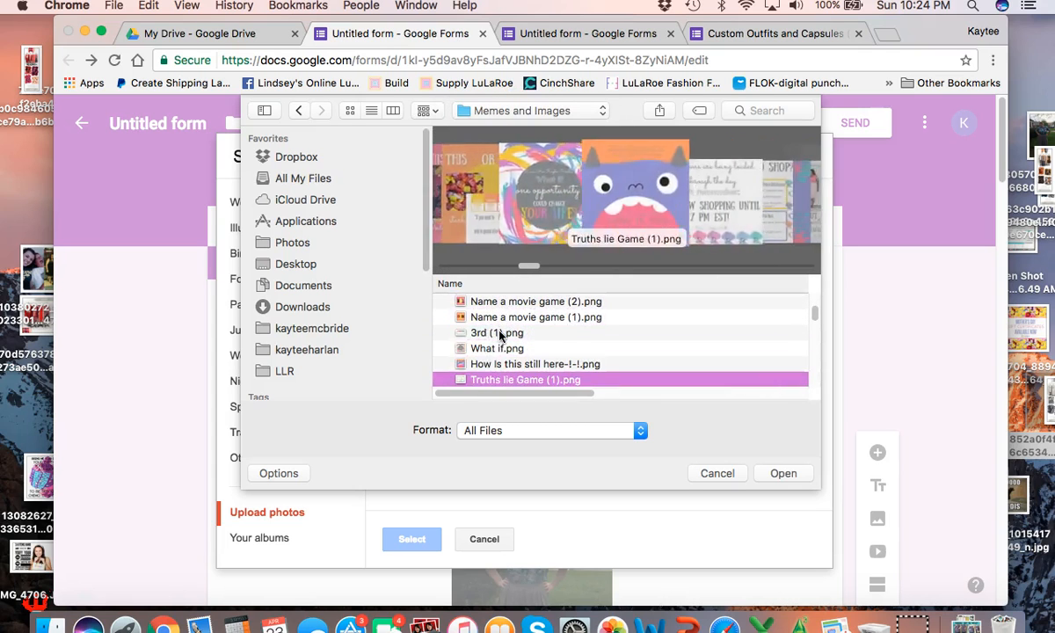
{"action": "key", "text": "Up"}
{"action": "key", "text": "Up"}
{"action": "key", "text": "Up"}
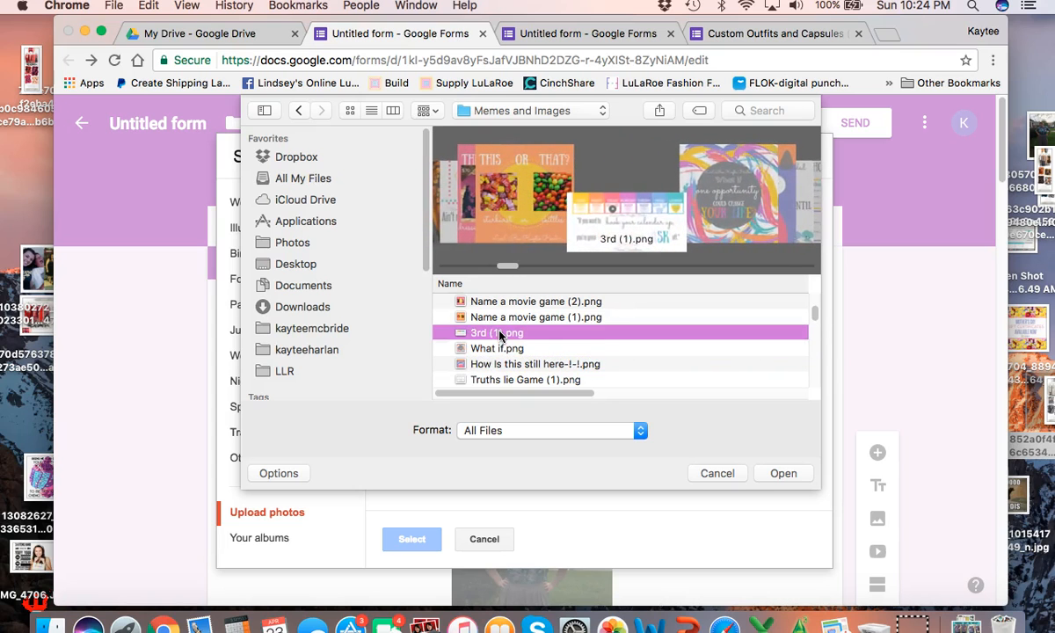
{"action": "key", "text": "Down"}
{"action": "key", "text": "Down"}
{"action": "key", "text": "Down"}
{"action": "key", "text": "Down"}
{"action": "key", "text": "Down"}
{"action": "key", "text": "Down"}
{"action": "key", "text": "Down"}
{"action": "key", "text": "Down"}
{"action": "key", "text": "Down"}
{"action": "key", "text": "Down"}
{"action": "key", "text": "Down"}
{"action": "key", "text": "Down"}
{"action": "key", "text": "Down"}
{"action": "key", "text": "Down"}
{"action": "key", "text": "Down"}
{"action": "key", "text": "Down"}
{"action": "key", "text": "Down"}
{"action": "key", "text": "Down"}
{"action": "key", "text": "Down"}
{"action": "key", "text": "Down"}
{"action": "key", "text": "Down"}
{"action": "key", "text": "Down"}
{"action": "key", "text": "Down"}
{"action": "key", "text": "Down"}
{"action": "key", "text": "Down"}
{"action": "key", "text": "Down"}
{"action": "key", "text": "Down"}
{"action": "key", "text": "Down"}
{"action": "key", "text": "Down"}
{"action": "key", "text": "Down"}
{"action": "key", "text": "Up"}
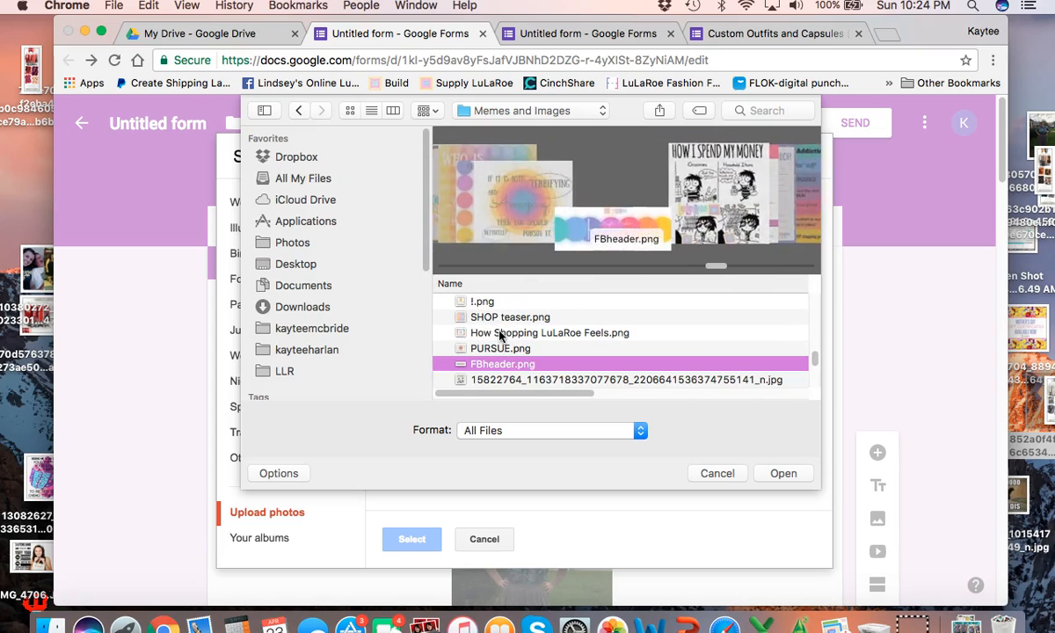
{"action": "key", "text": "Return"}
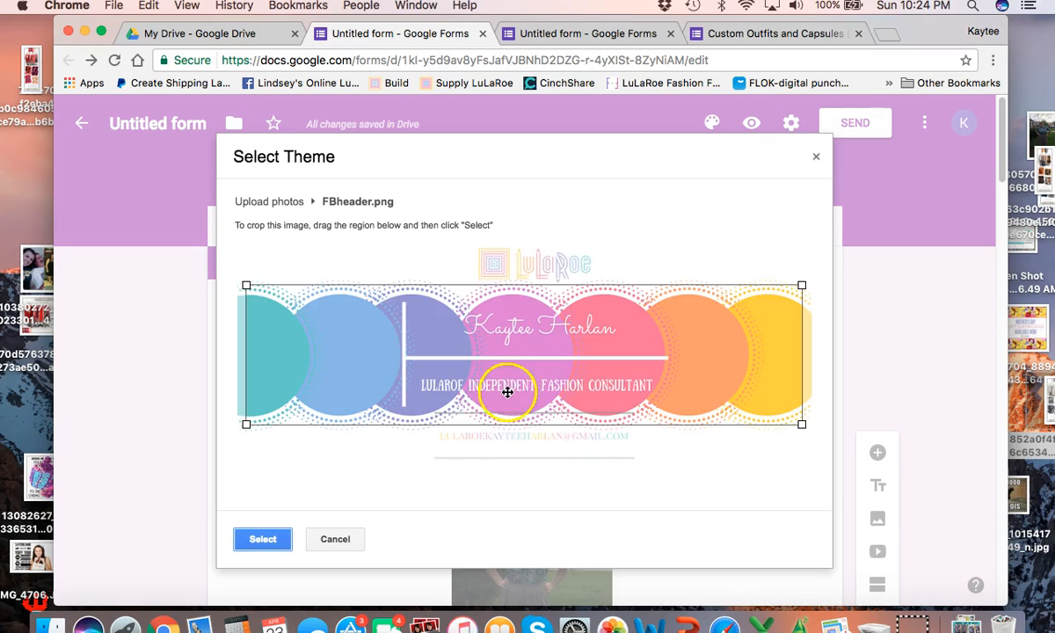
{"action": "left_click", "coordinate": [275, 533]}
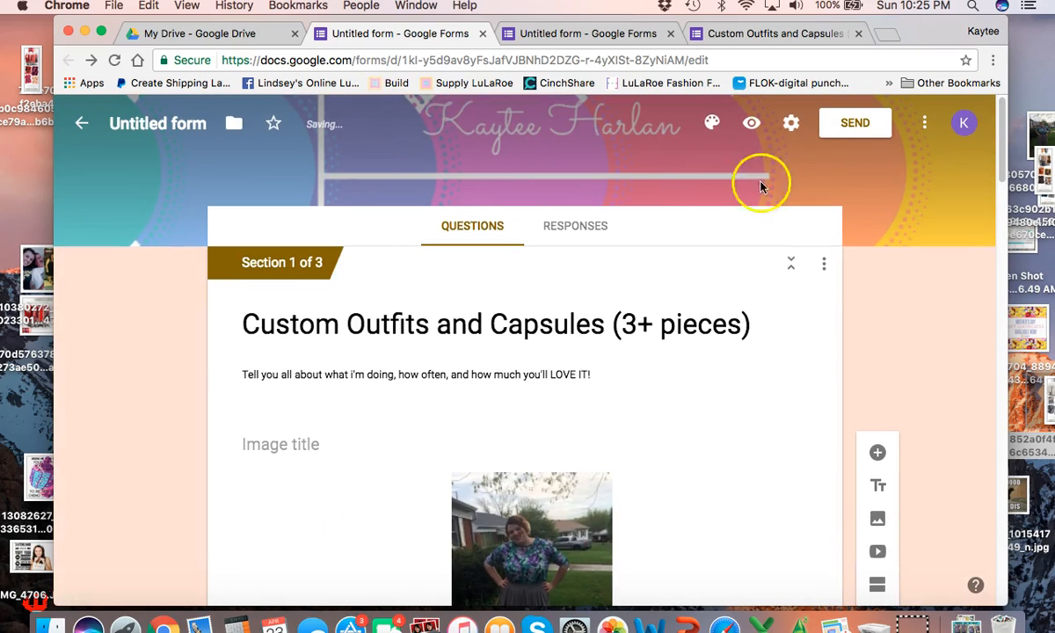
Preview the live form with its new header, examining the banner, page colors and style picture question.
{"action": "scroll", "coordinate": [386, 165], "scroll_direction": "down", "scroll_amount": 5}
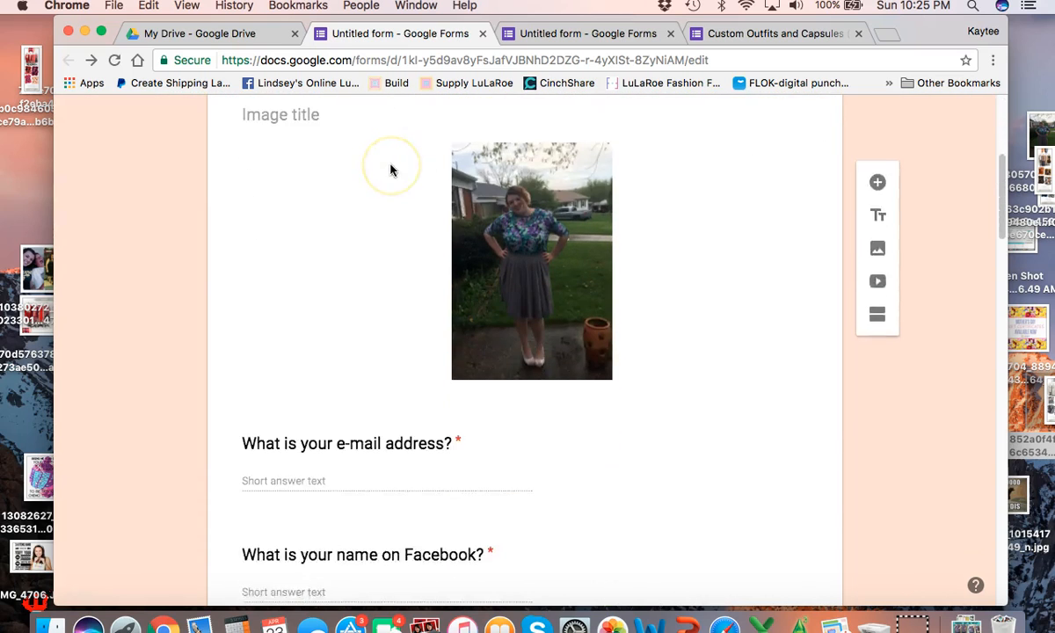
{"action": "scroll", "coordinate": [393, 169], "scroll_direction": "up", "scroll_amount": 5}
{"action": "left_click", "coordinate": [752, 127]}
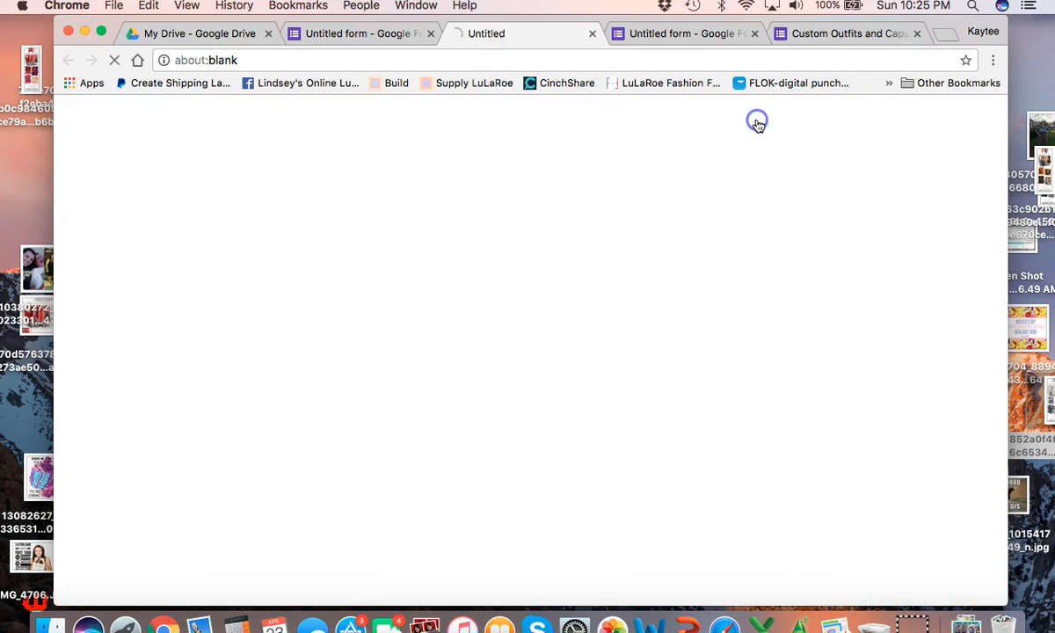
{"action": "scroll", "coordinate": [306, 281], "scroll_direction": "down", "scroll_amount": 4}
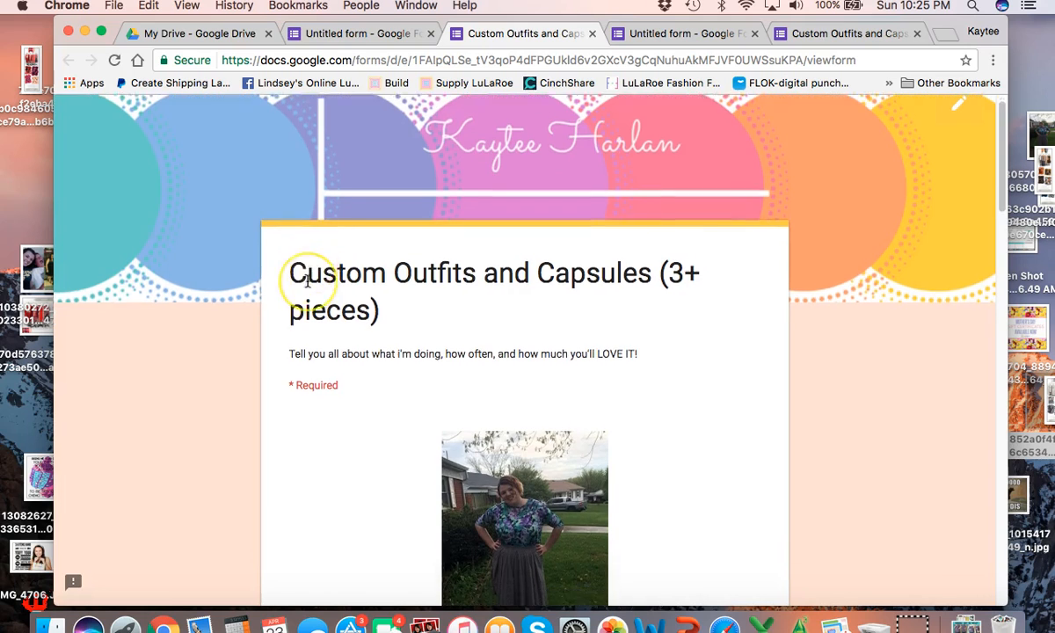
{"action": "scroll", "coordinate": [306, 281], "scroll_direction": "up", "scroll_amount": 4}
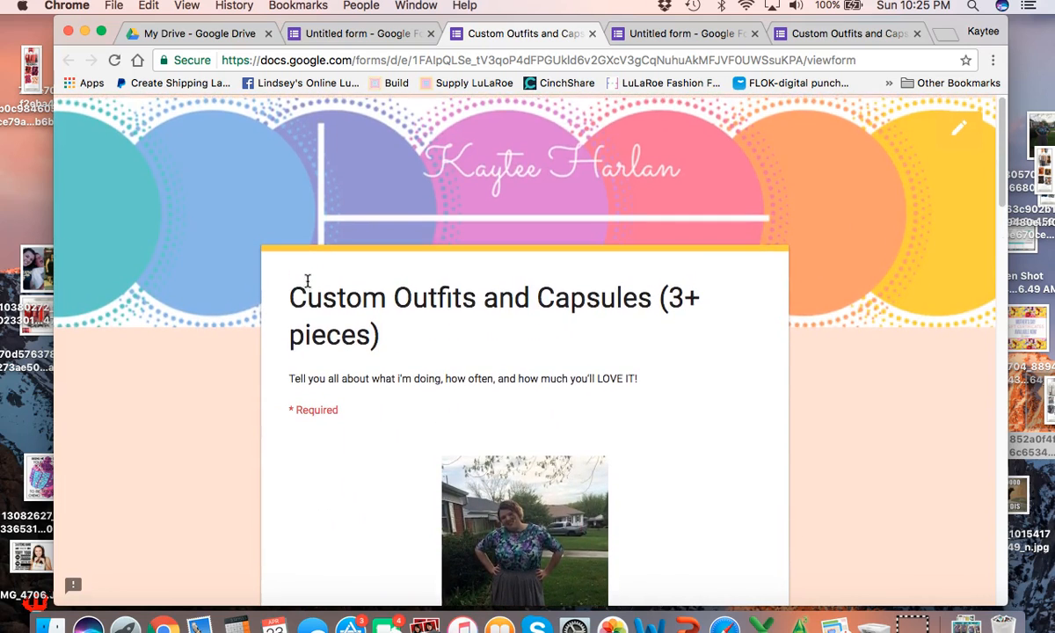
{"action": "scroll", "coordinate": [222, 173], "scroll_direction": "down", "scroll_amount": 7}
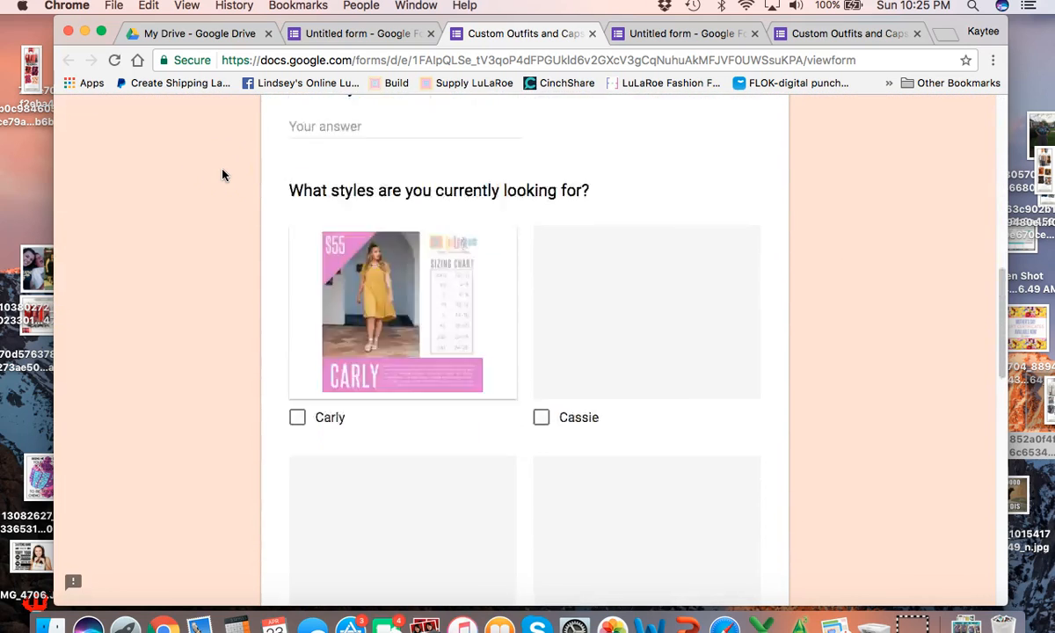
{"action": "scroll", "coordinate": [222, 174], "scroll_direction": "up", "scroll_amount": 8}
{"action": "scroll", "coordinate": [246, 194], "scroll_direction": "down", "scroll_amount": 1}
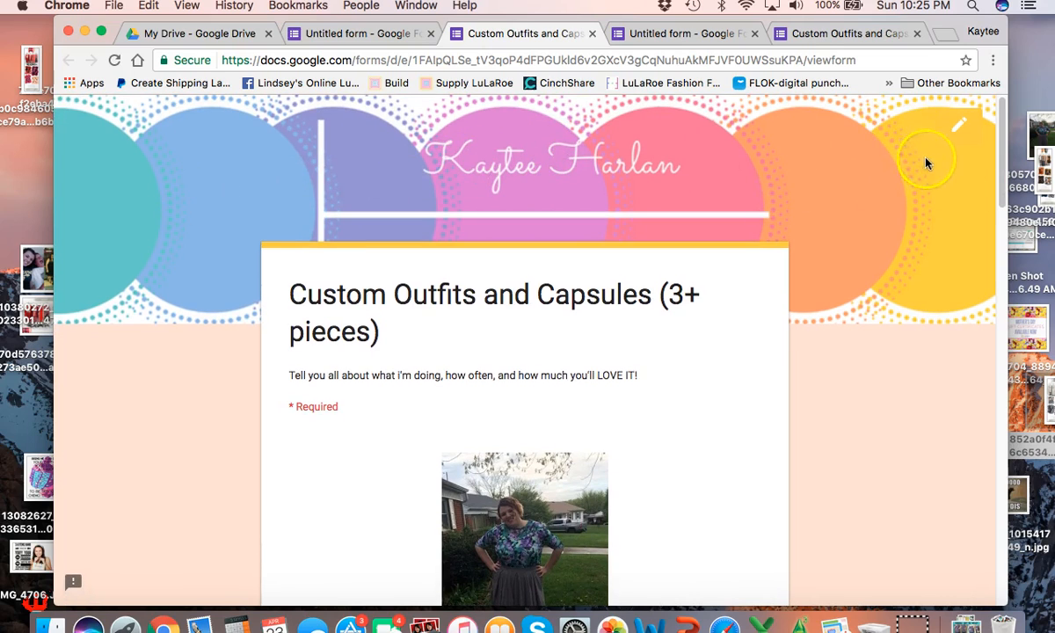
{"action": "scroll", "coordinate": [742, 242], "scroll_direction": "down", "scroll_amount": 3}
{"action": "scroll", "coordinate": [743, 243], "scroll_direction": "up", "scroll_amount": 3}
{"action": "scroll", "coordinate": [431, 136], "scroll_direction": "down", "scroll_amount": 20}
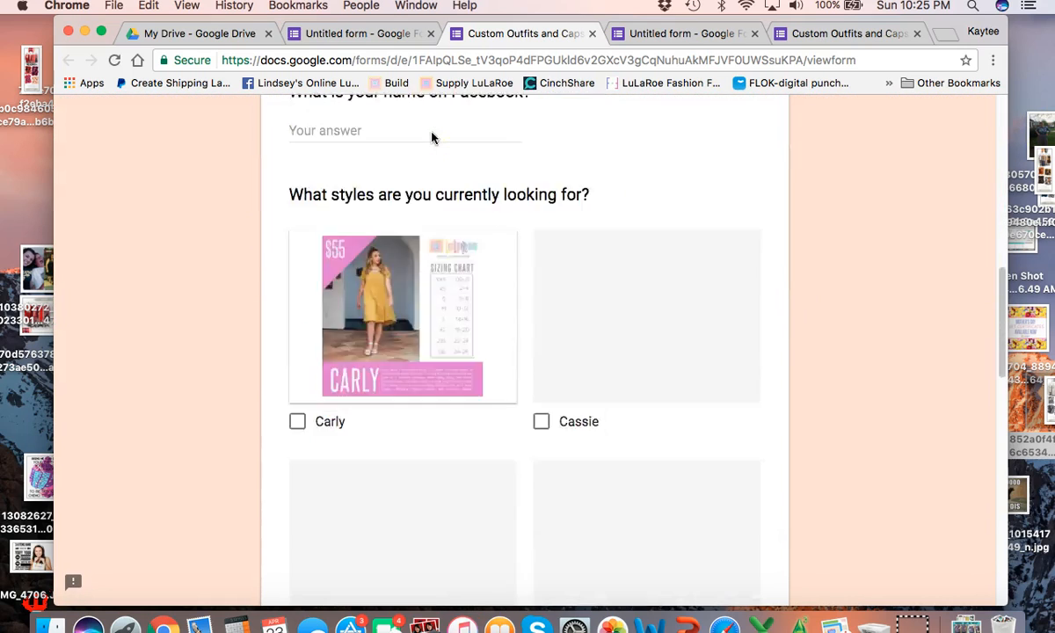
{"action": "scroll", "coordinate": [432, 136], "scroll_direction": "up", "scroll_amount": 20}
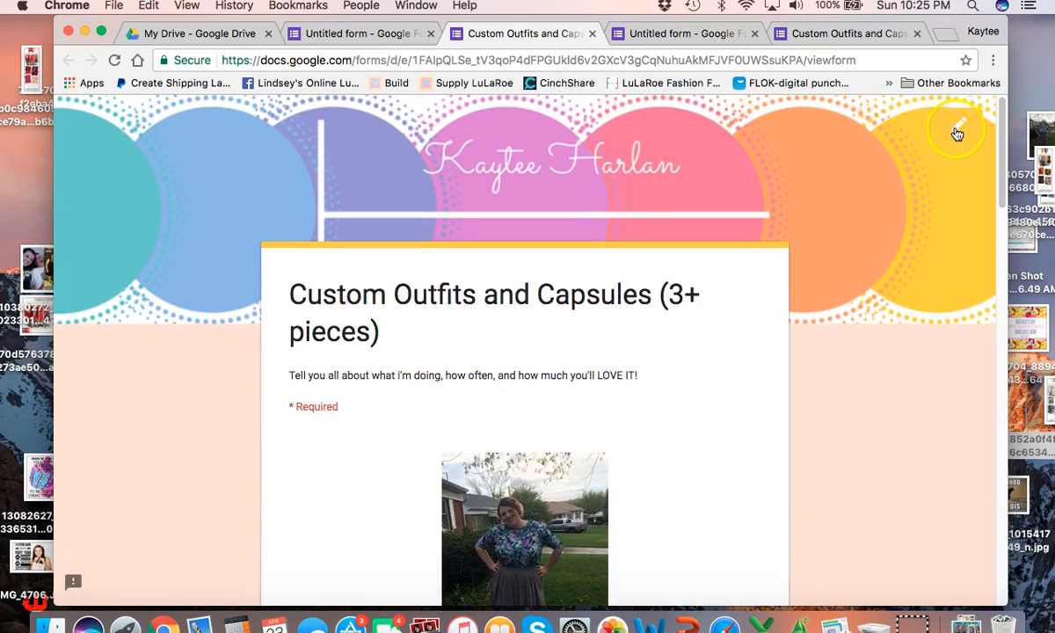
Return to editing the form and browse the ready-made theme images under Just kids, Party and Other.
{"action": "left_click", "coordinate": [958, 132]}
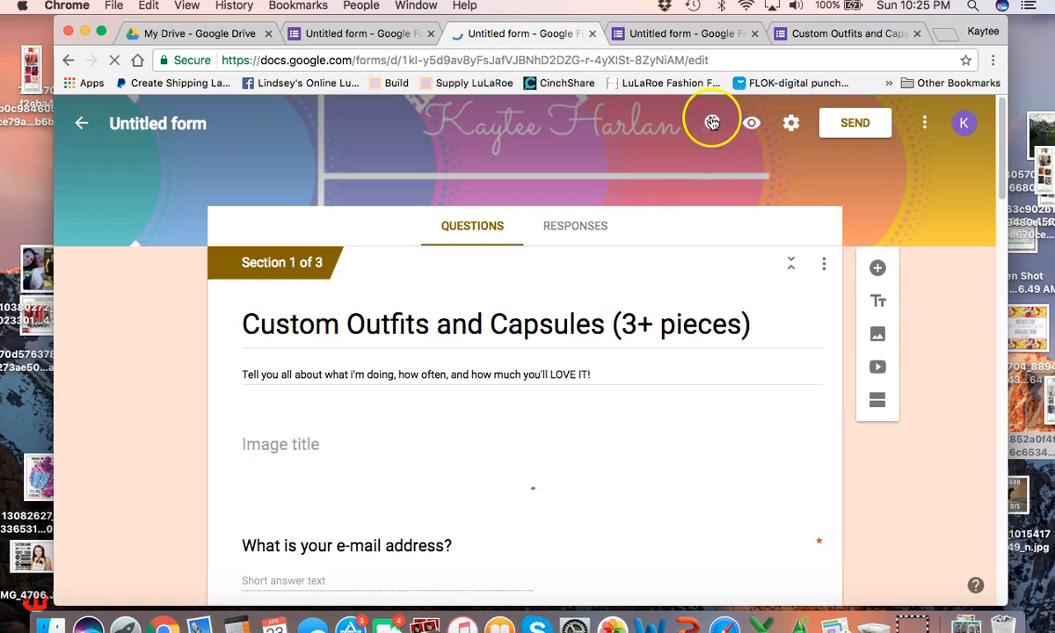
{"action": "left_click", "coordinate": [712, 123]}
{"action": "left_click", "coordinate": [881, 343]}
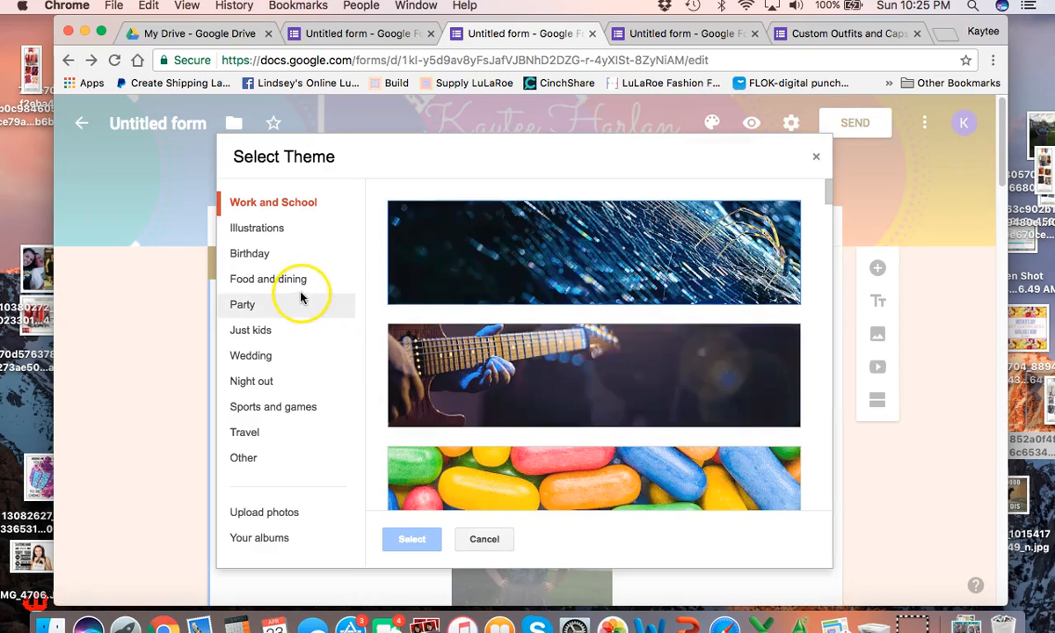
{"action": "left_click", "coordinate": [242, 324]}
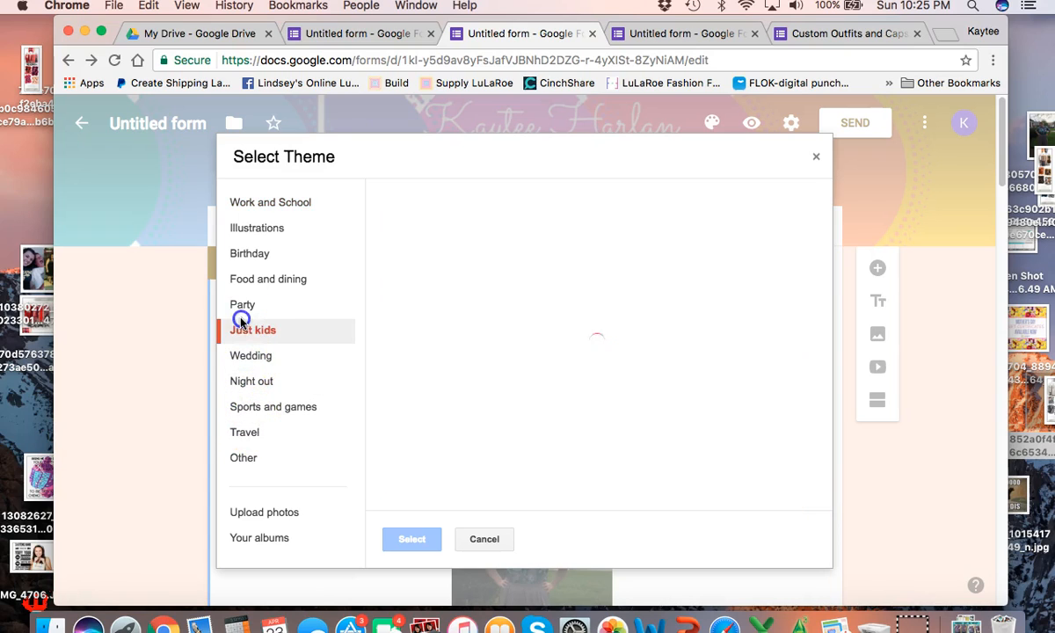
{"action": "left_click", "coordinate": [250, 304]}
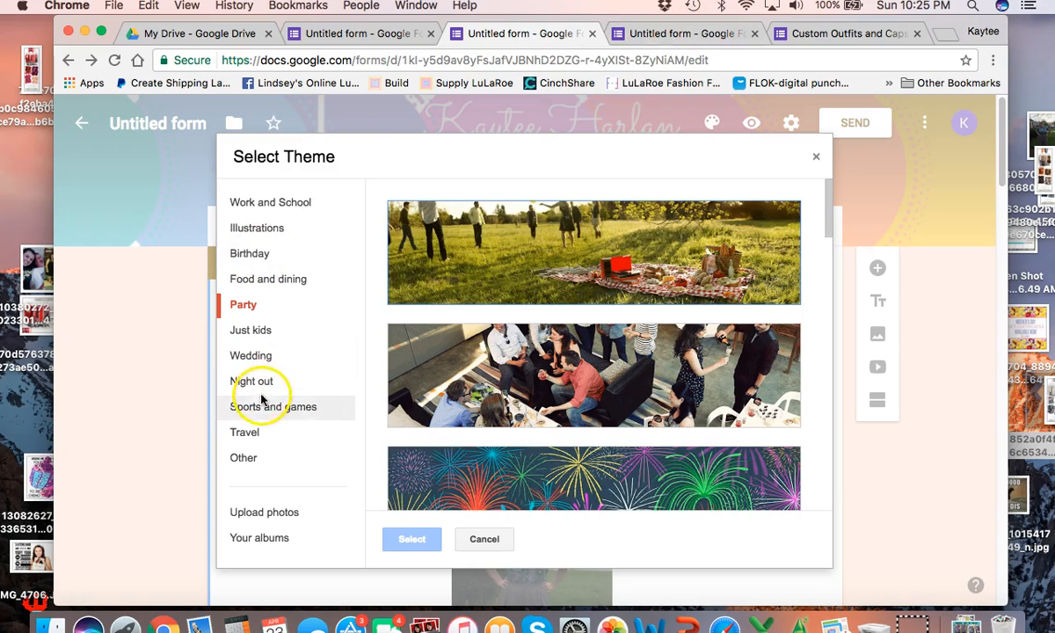
{"action": "left_click", "coordinate": [246, 453]}
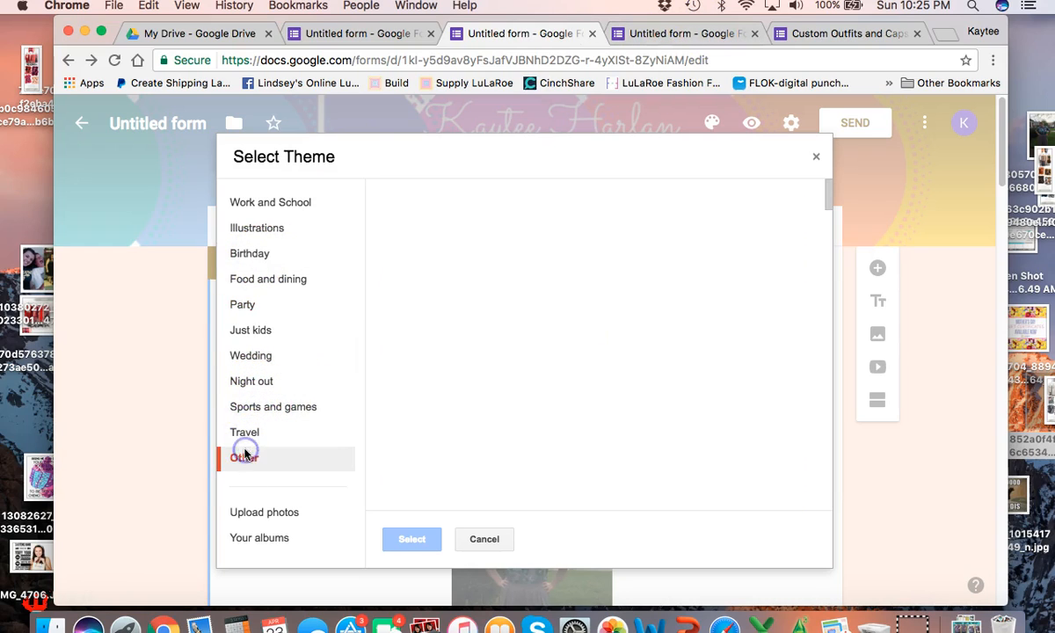
{"action": "scroll", "coordinate": [471, 378], "scroll_direction": "down", "scroll_amount": 10}
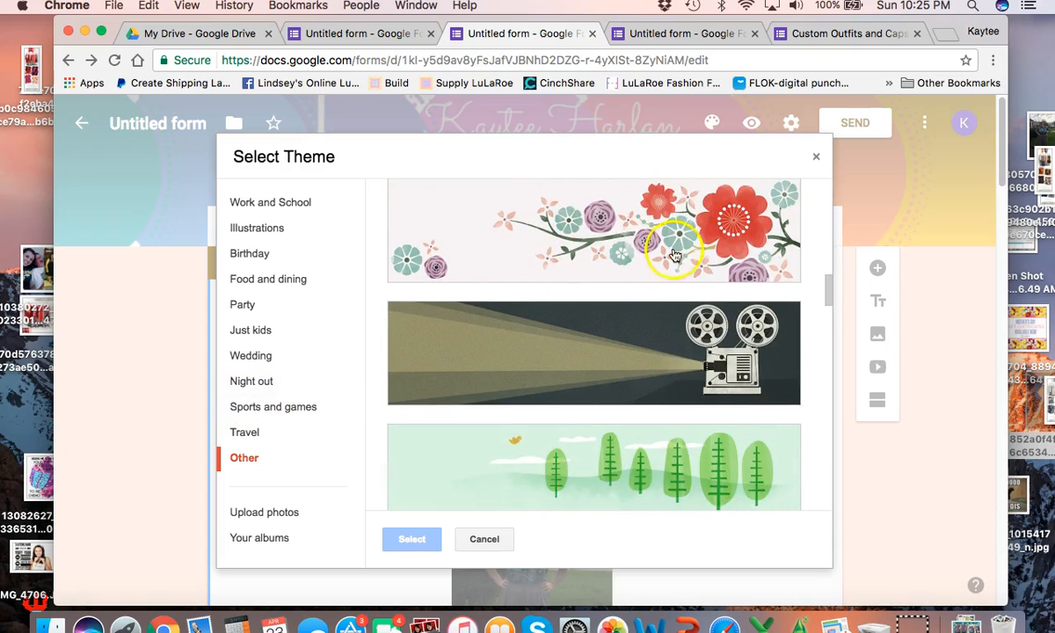
{"action": "scroll", "coordinate": [692, 226], "scroll_direction": "down", "scroll_amount": 8}
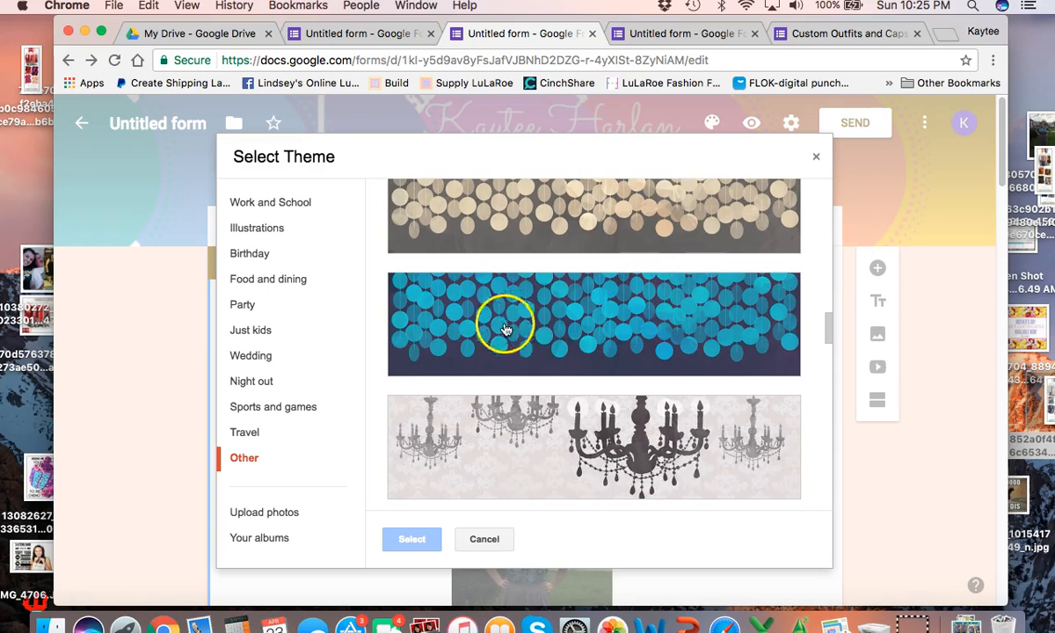
{"action": "scroll", "coordinate": [605, 321], "scroll_direction": "down", "scroll_amount": 2}
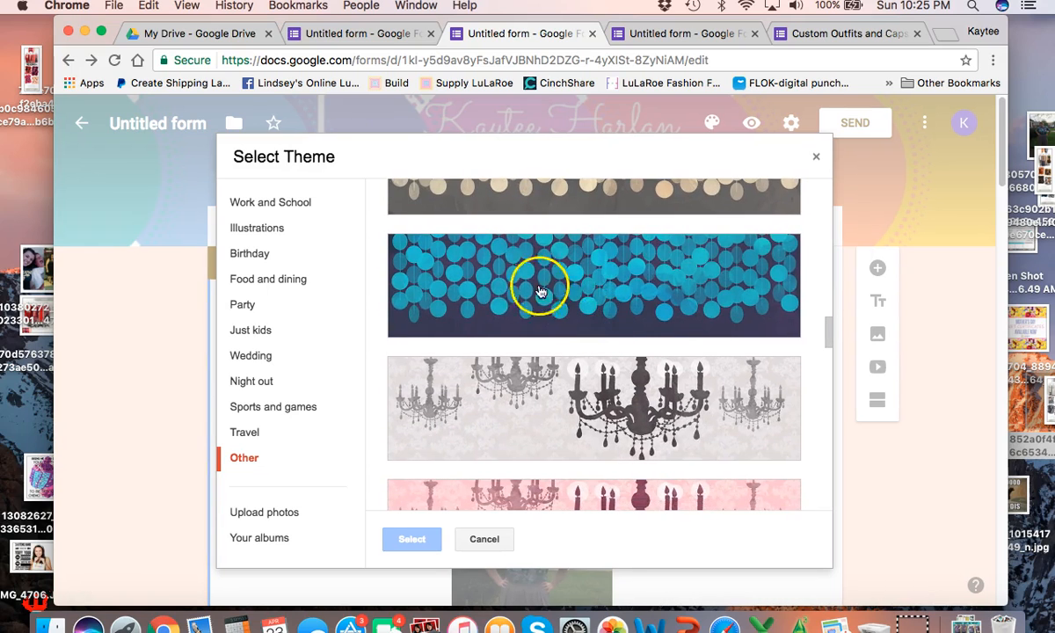
{"action": "scroll", "coordinate": [542, 341], "scroll_direction": "down", "scroll_amount": 2}
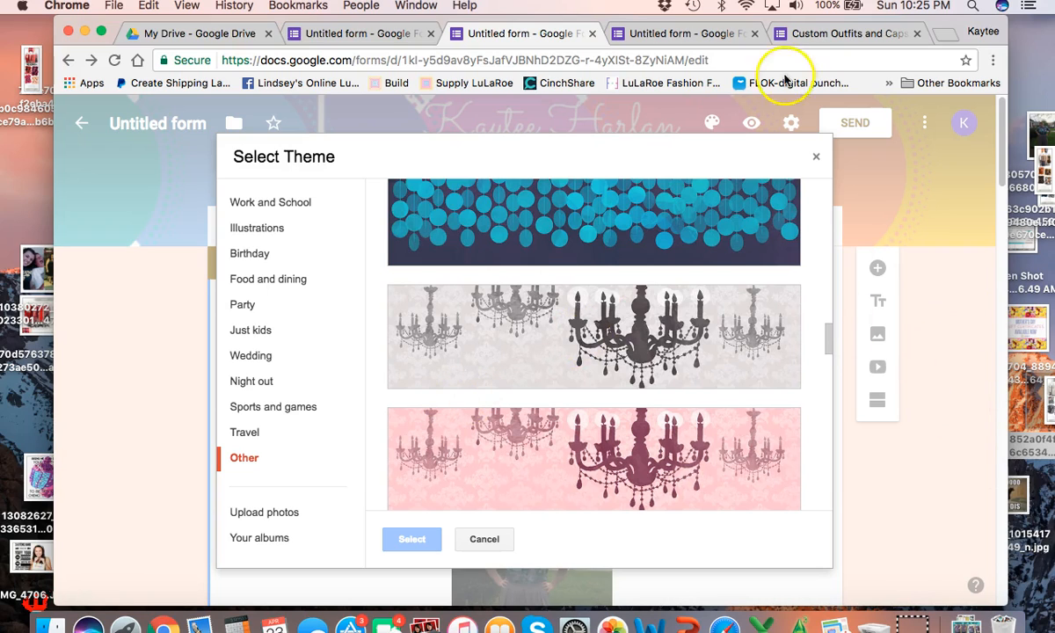
Apply the teal hanging-circles image from the Other theme category as the form's header theme.
{"action": "left_click", "coordinate": [603, 243]}
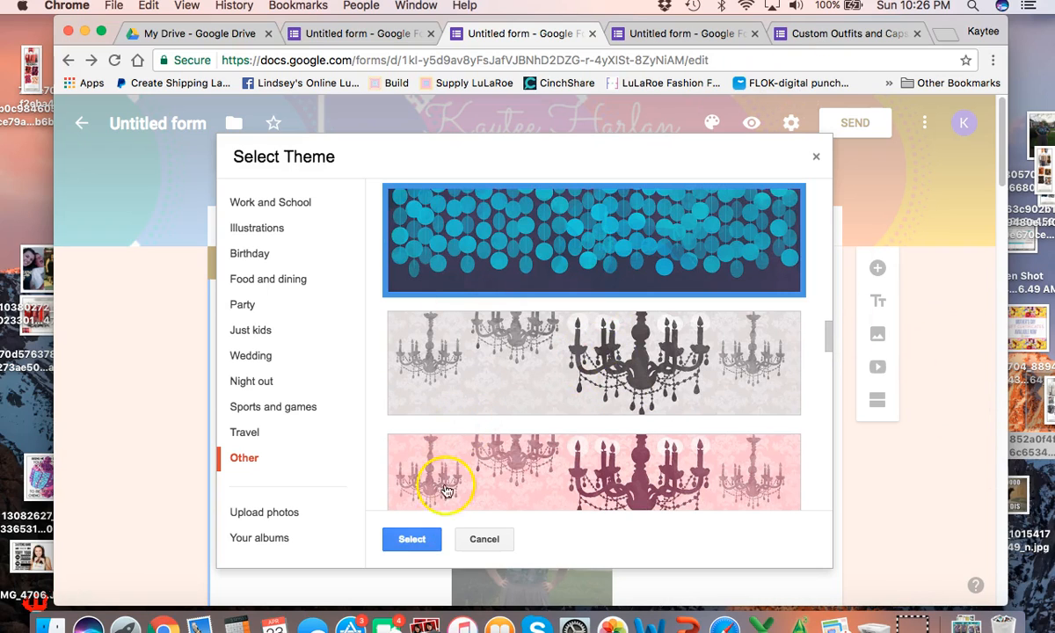
{"action": "left_click", "coordinate": [411, 538]}
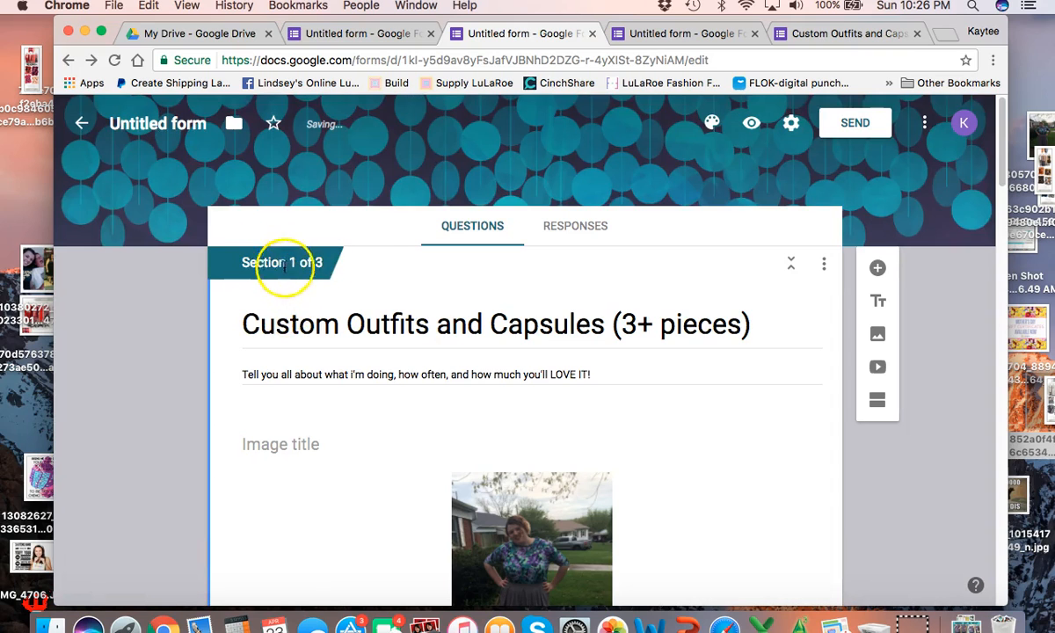
{"action": "scroll", "coordinate": [225, 384], "scroll_direction": "down", "scroll_amount": 5}
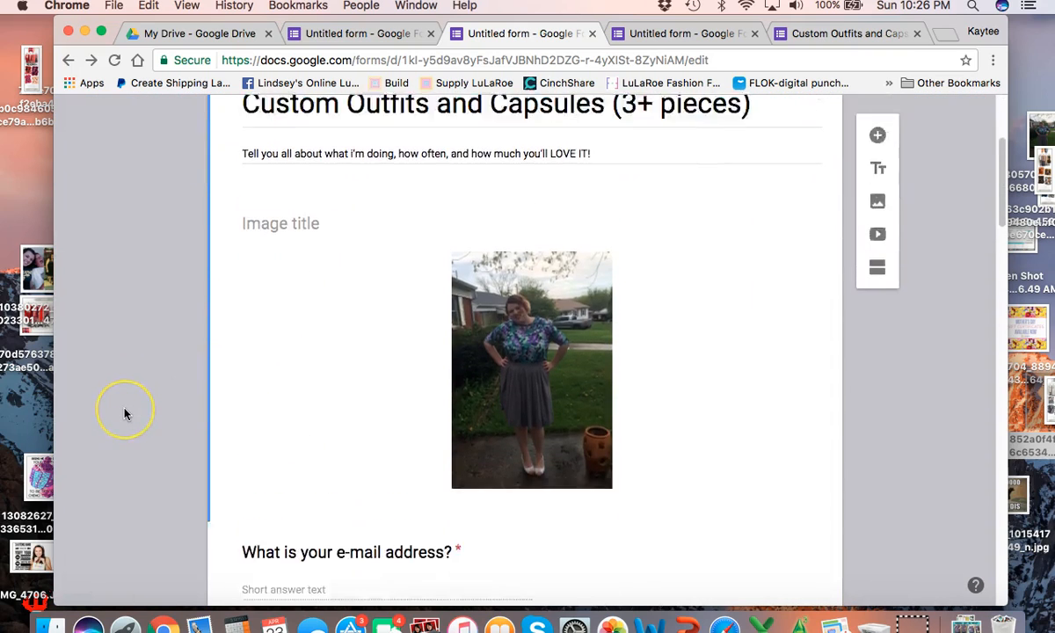
{"action": "scroll", "coordinate": [124, 413], "scroll_direction": "up", "scroll_amount": 5}
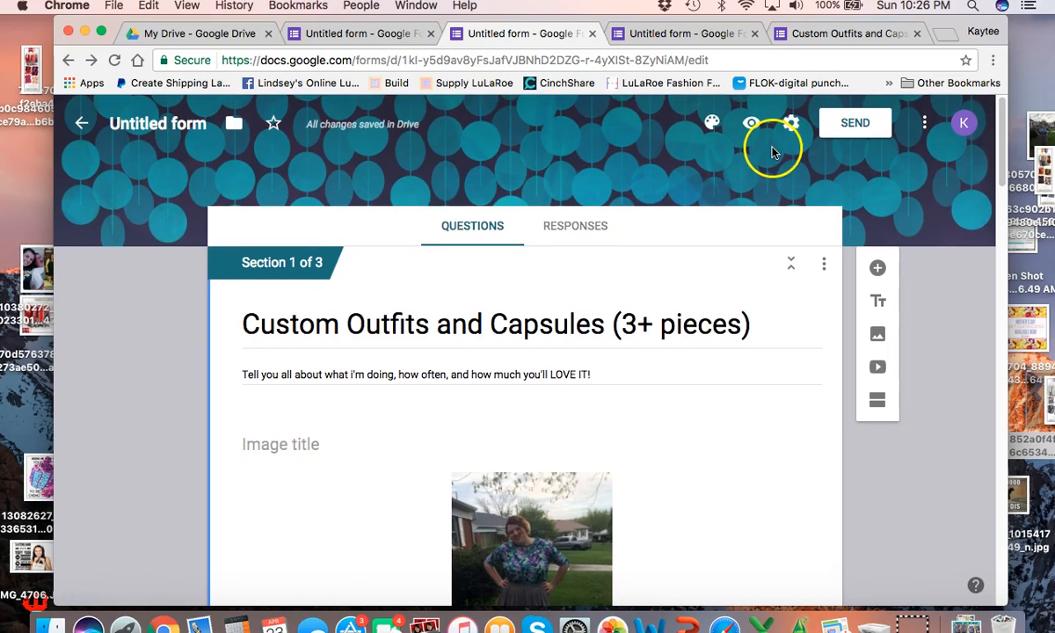
Preview the live form with its new header theme, and close the spare Untitled form tab before returning to editing.
{"action": "left_click", "coordinate": [744, 124]}
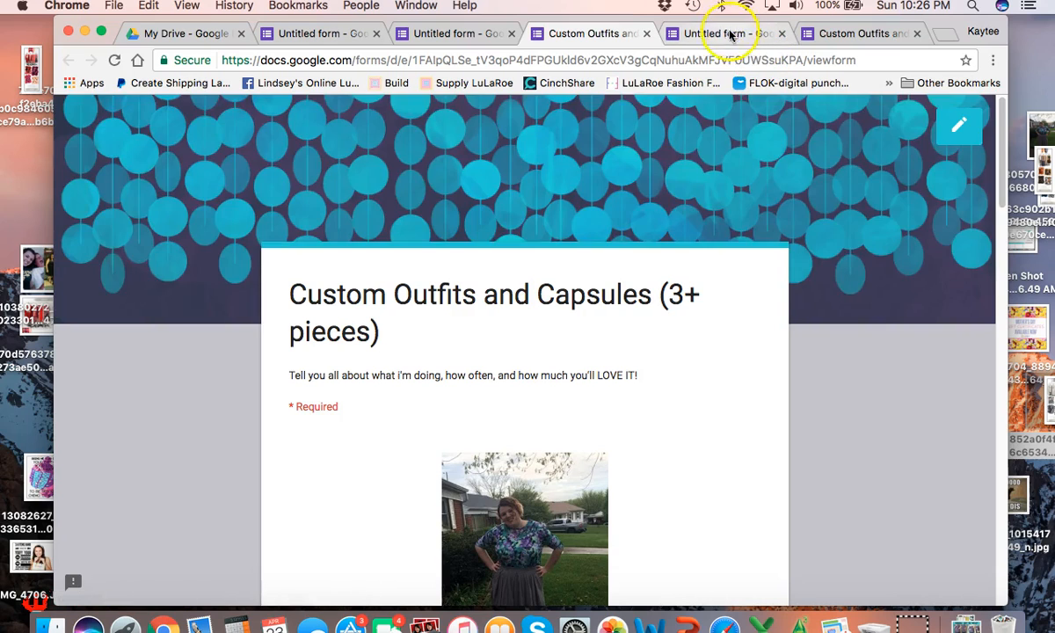
{"action": "scroll", "coordinate": [619, 368], "scroll_direction": "down", "scroll_amount": 4}
{"action": "scroll", "coordinate": [620, 364], "scroll_direction": "down", "scroll_amount": 10}
{"action": "scroll", "coordinate": [619, 365], "scroll_direction": "up", "scroll_amount": 12}
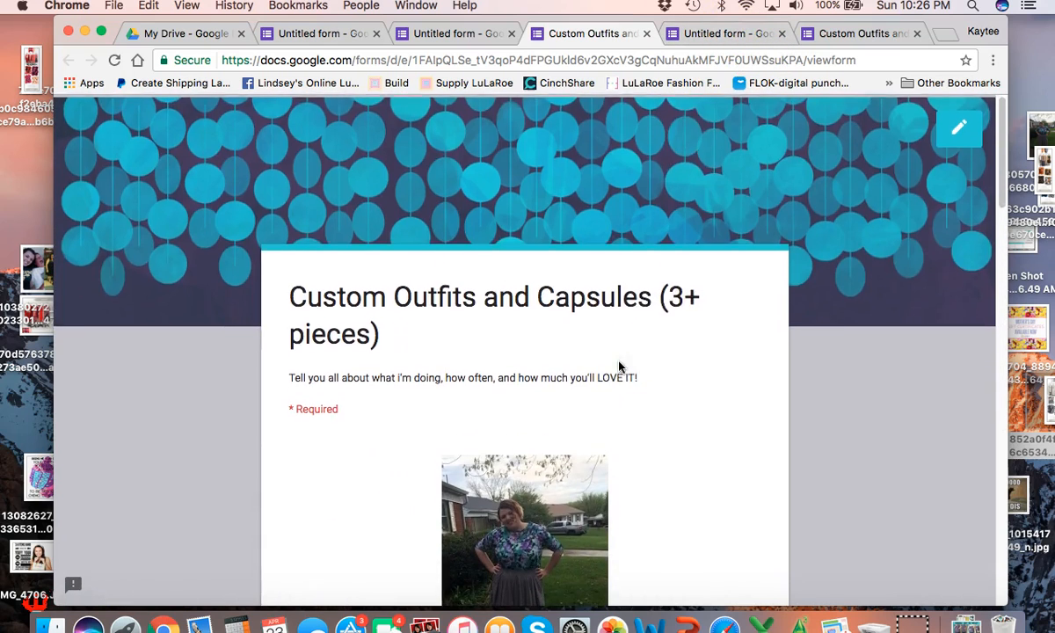
{"action": "left_click", "coordinate": [782, 33]}
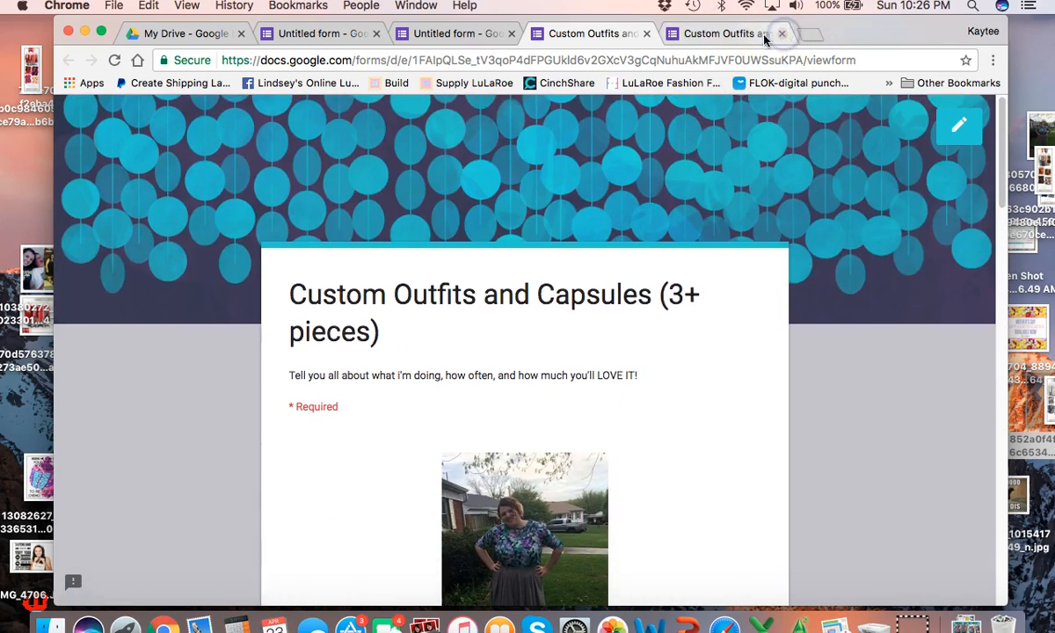
{"action": "left_click", "coordinate": [543, 35]}
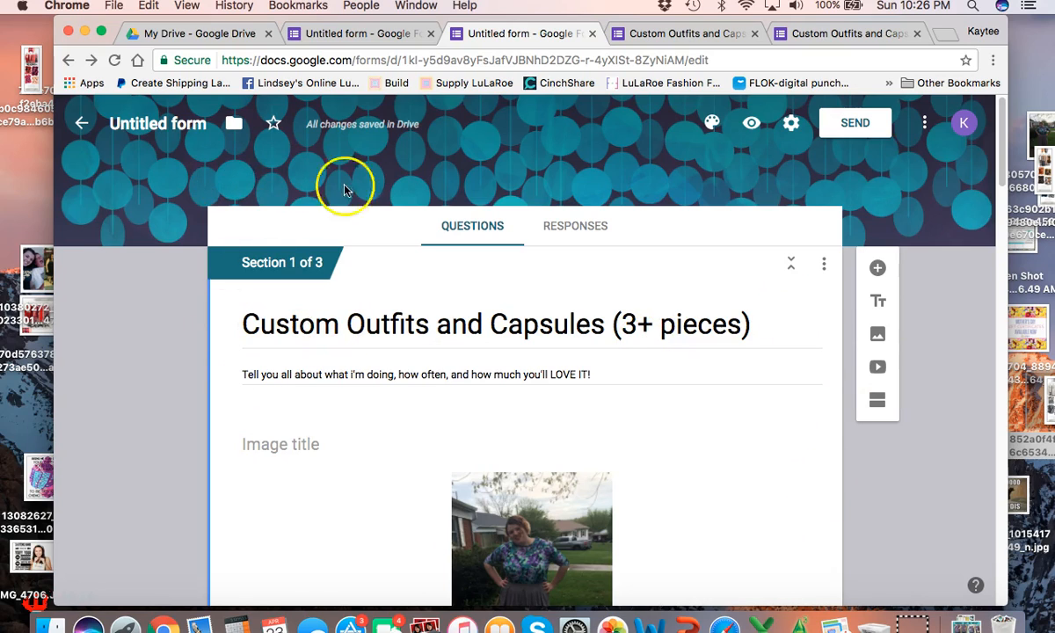
Switch the form's response acceptance off and back on, and enable email notifications for new responses.
{"action": "left_click", "coordinate": [571, 227]}
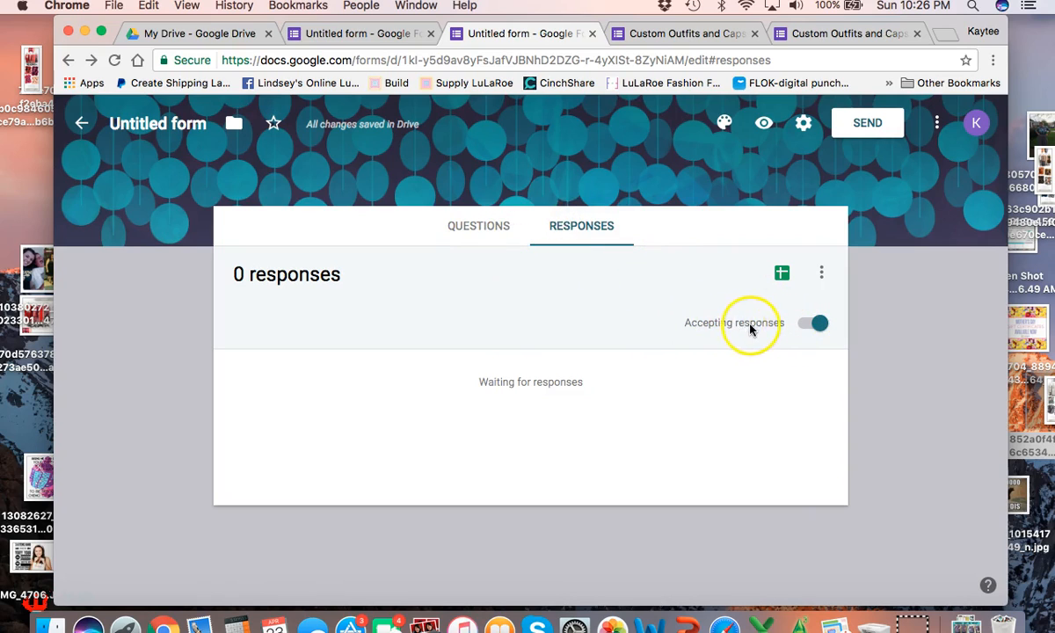
{"action": "left_click", "coordinate": [816, 324]}
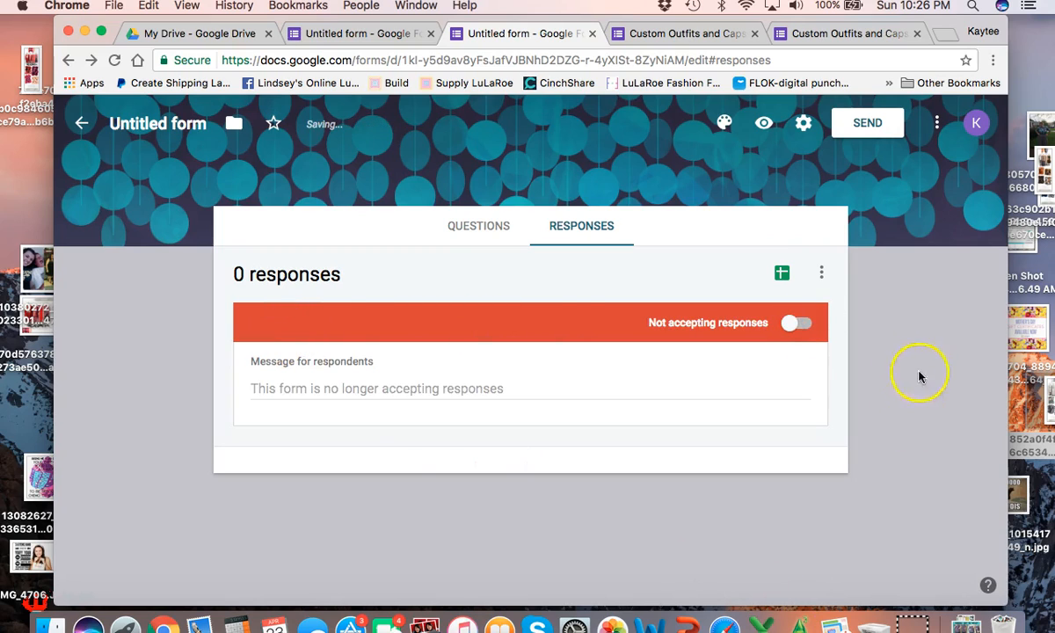
{"action": "left_click", "coordinate": [791, 331]}
{"action": "left_click", "coordinate": [824, 274]}
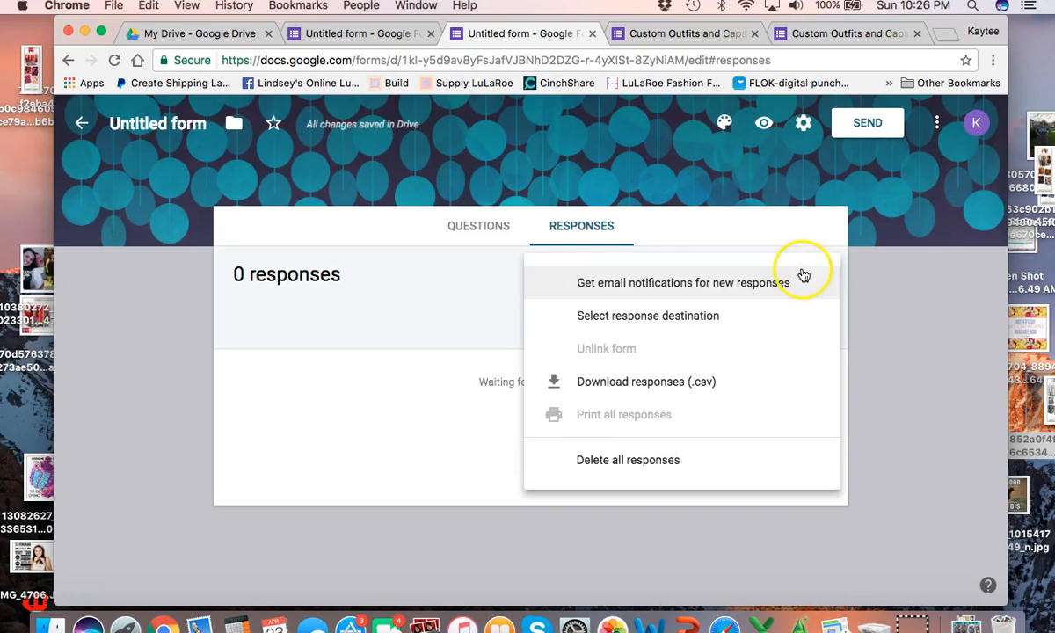
{"action": "left_click", "coordinate": [679, 283]}
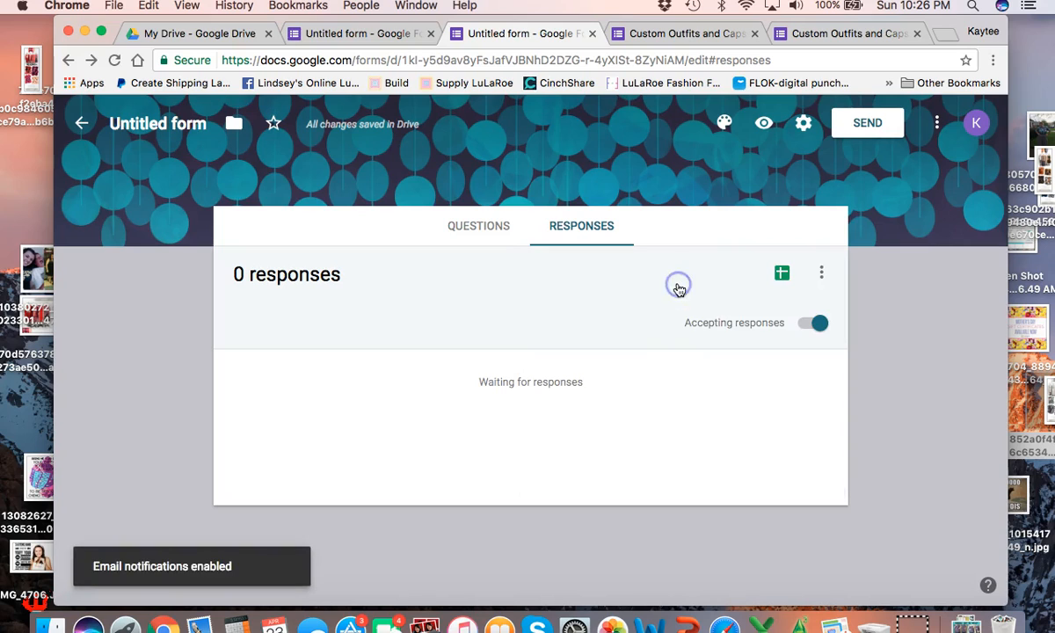
{"action": "left_click", "coordinate": [822, 274]}
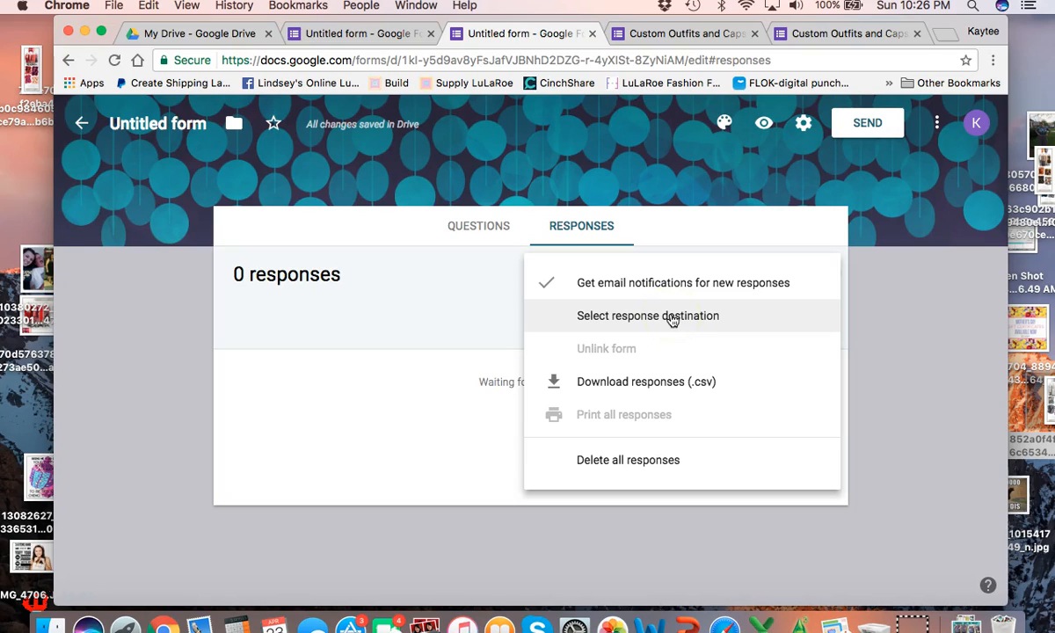
{"action": "left_click", "coordinate": [877, 302]}
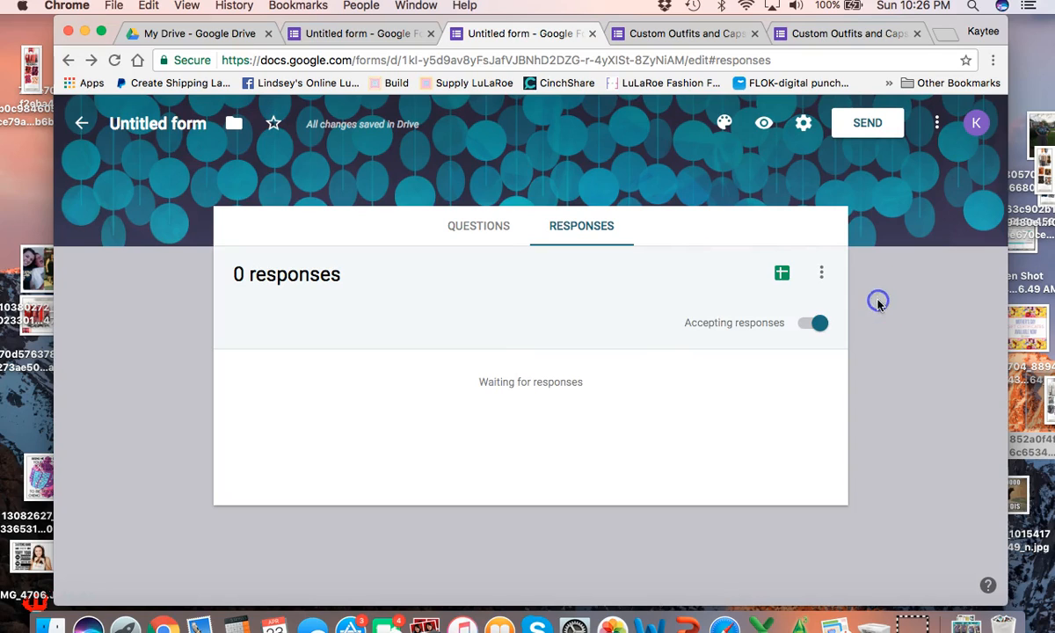
Create a new spreadsheet named Untitled form (Responses) as the destination for the form's responses.
{"action": "left_click", "coordinate": [785, 272]}
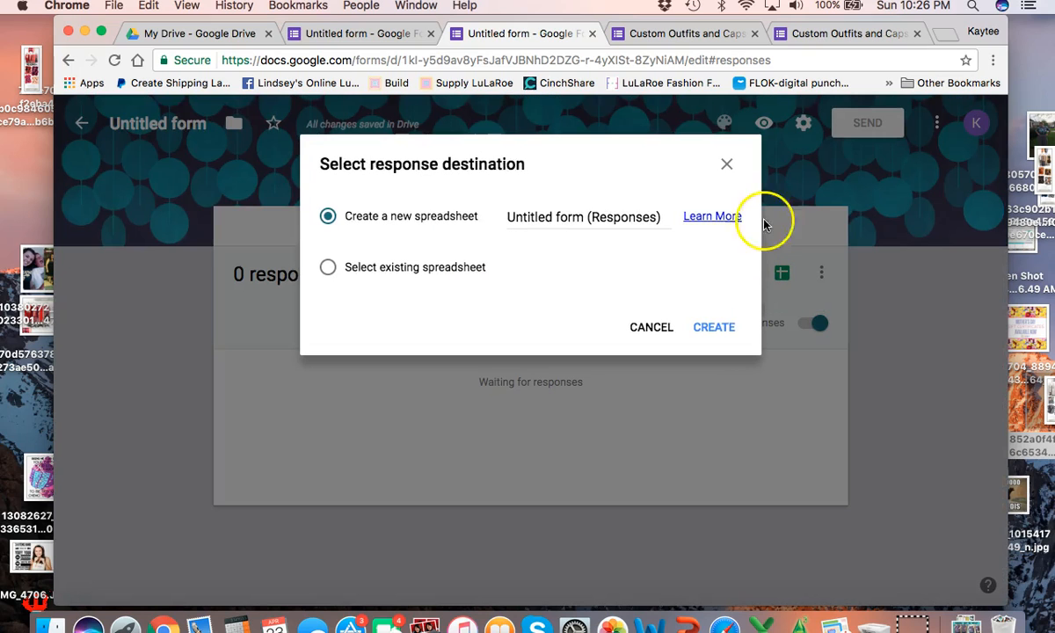
{"action": "left_click", "coordinate": [728, 166]}
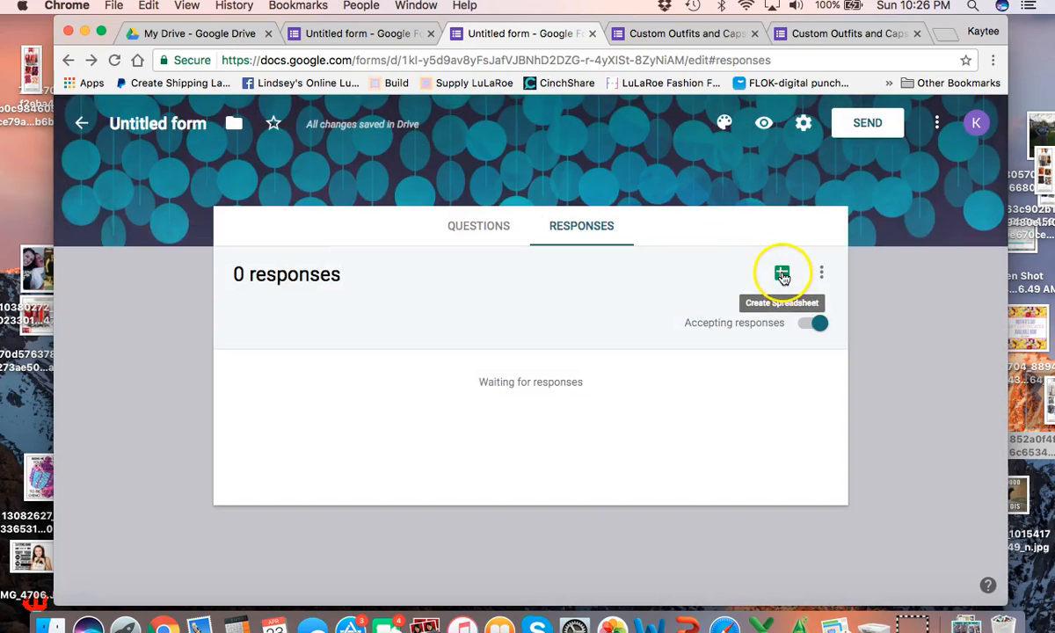
{"action": "left_click", "coordinate": [782, 275]}
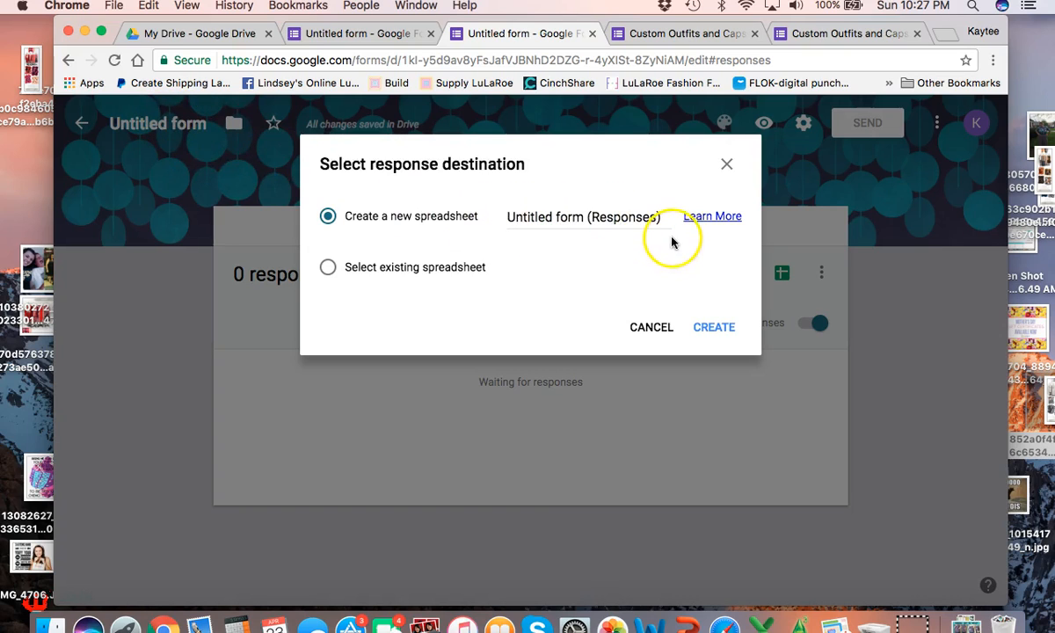
{"action": "left_click", "coordinate": [714, 328]}
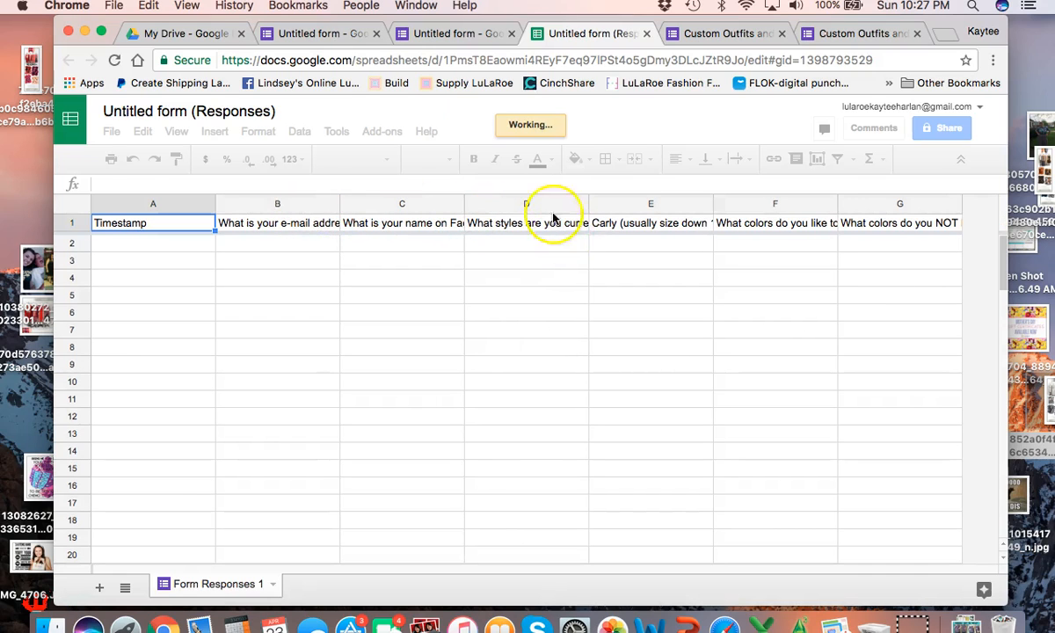
{"action": "left_click", "coordinate": [447, 33]}
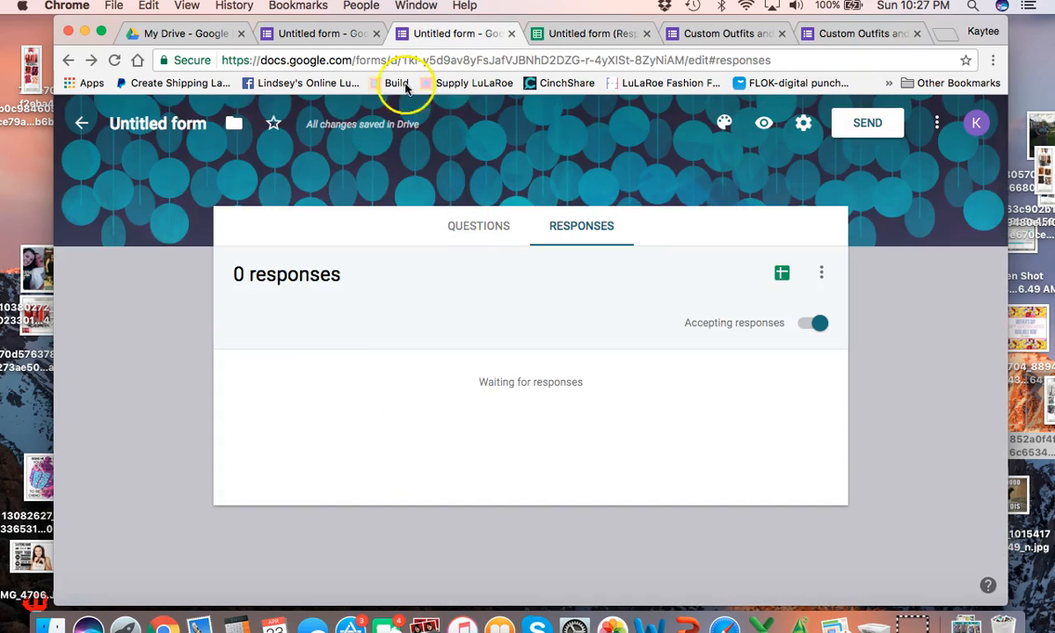
{"action": "left_click", "coordinate": [578, 35]}
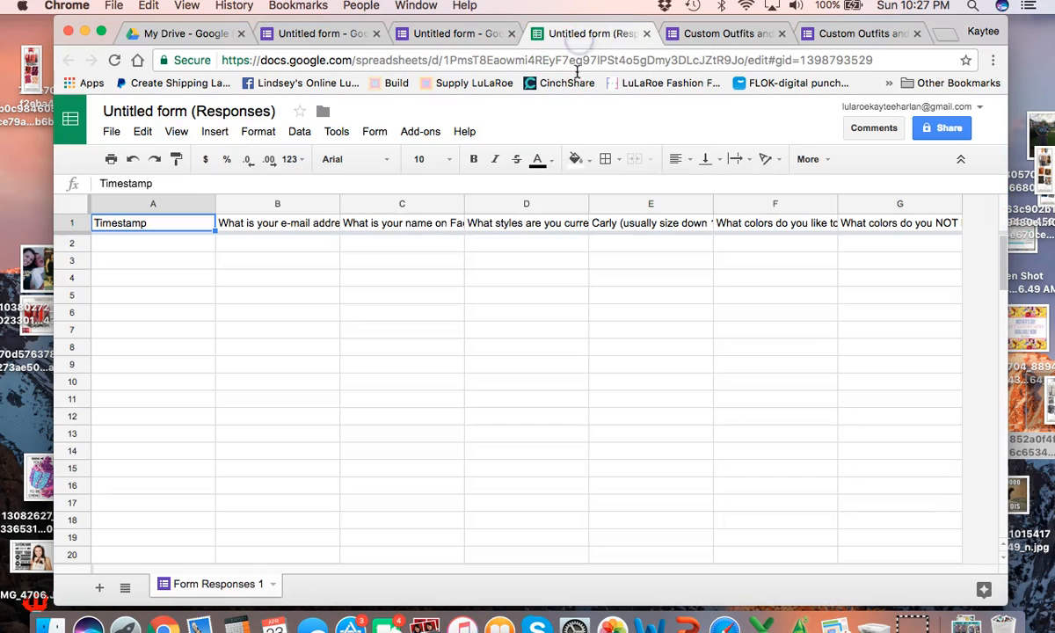
Open the existing floral-themed Custom Outfits form for editing, and examine its response summary and size charts.
{"action": "left_click", "coordinate": [738, 34]}
{"action": "left_click", "coordinate": [845, 33]}
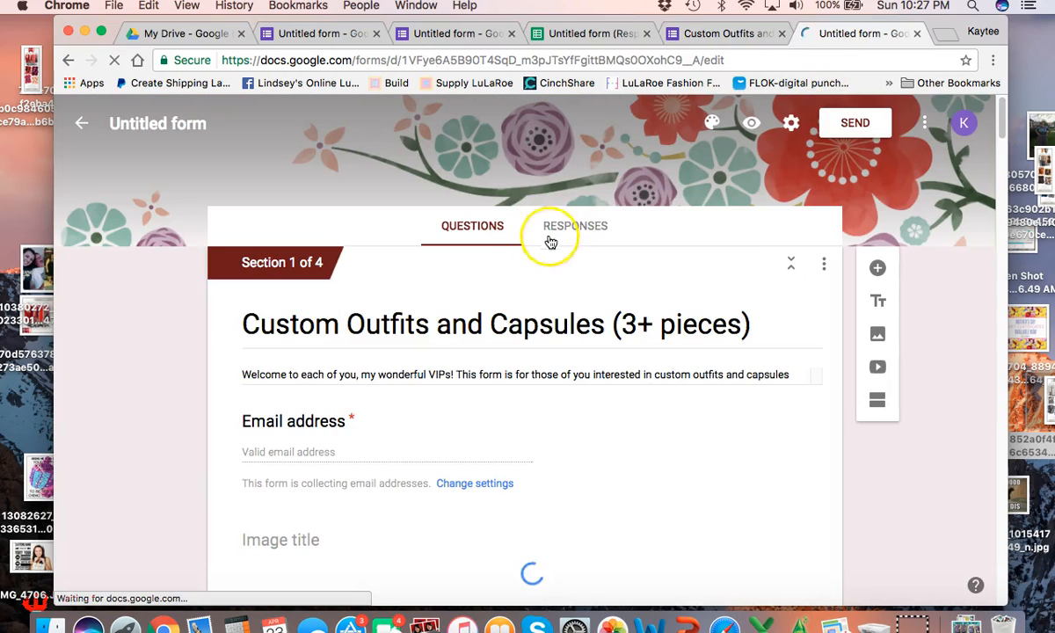
{"action": "left_click", "coordinate": [586, 228]}
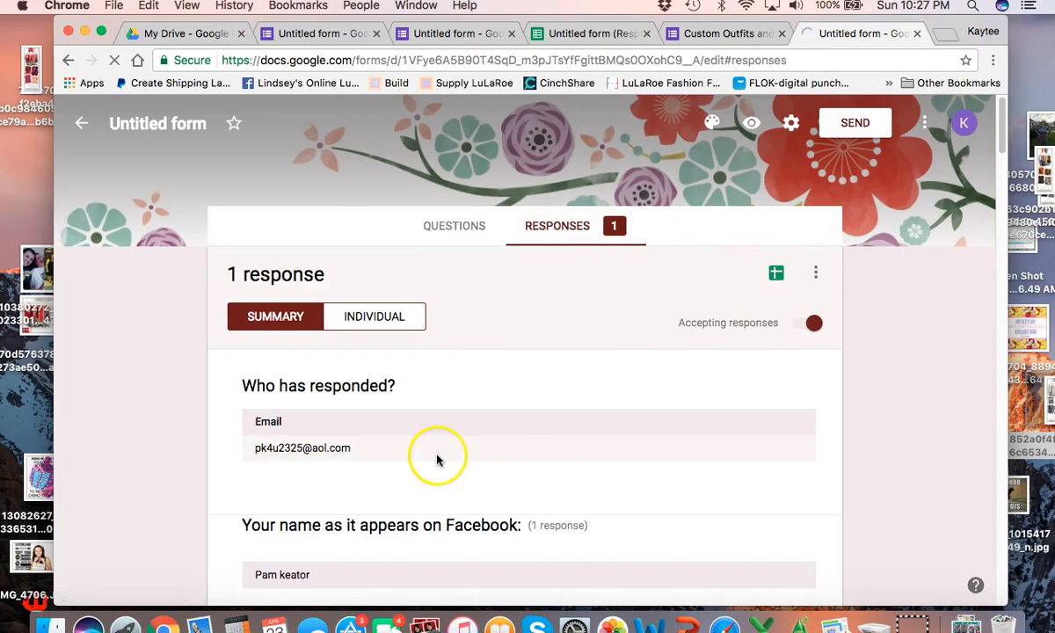
{"action": "scroll", "coordinate": [435, 459], "scroll_direction": "down", "scroll_amount": 3}
{"action": "scroll", "coordinate": [365, 435], "scroll_direction": "up", "scroll_amount": 2}
{"action": "scroll", "coordinate": [369, 439], "scroll_direction": "down", "scroll_amount": 20}
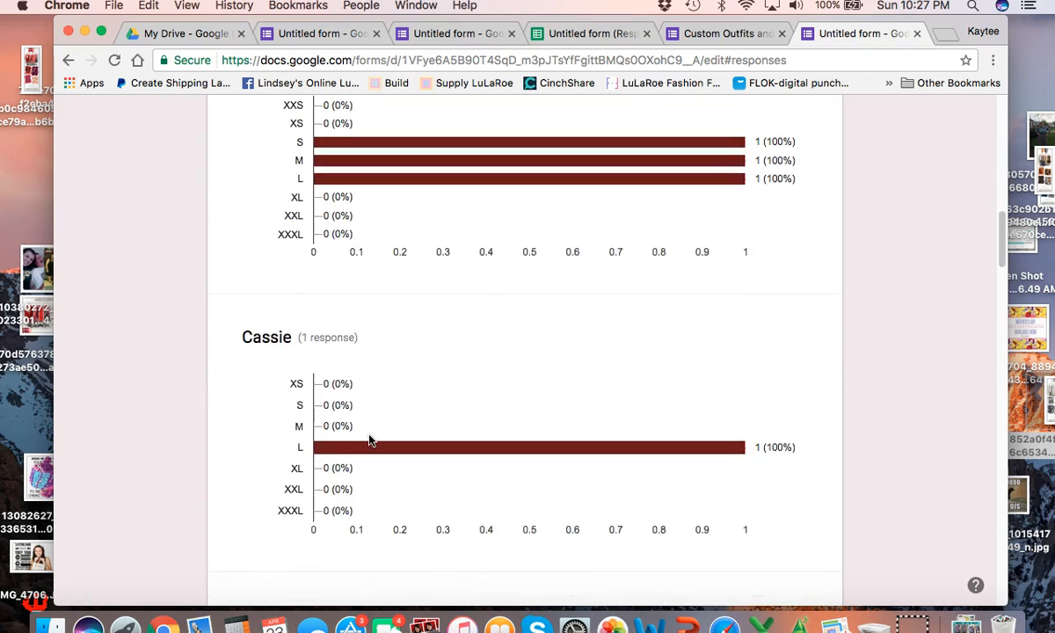
{"action": "scroll", "coordinate": [369, 440], "scroll_direction": "up", "scroll_amount": 20}
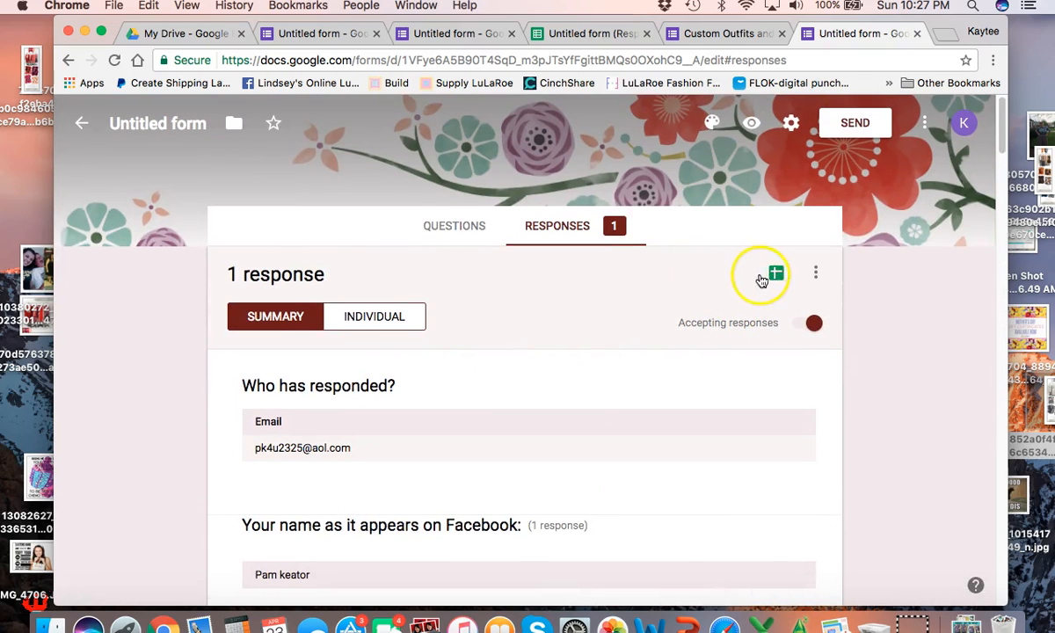
View the floral-themed form's responses in Sheets, examining the contact, style and size columns, and close the spreadsheet.
{"action": "left_click", "coordinate": [773, 274]}
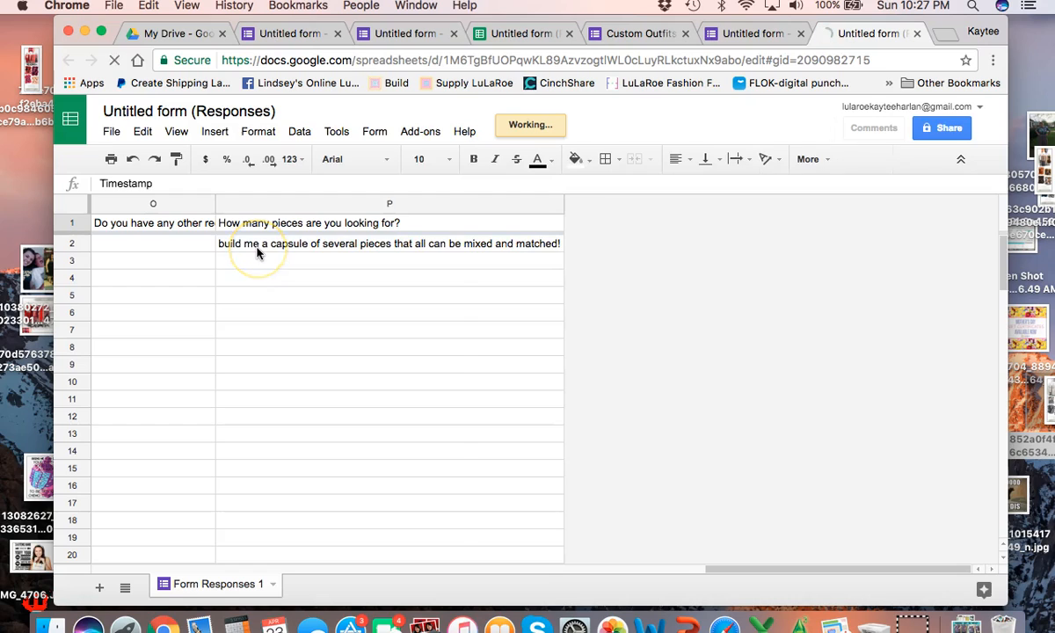
{"action": "left_click", "coordinate": [178, 243]}
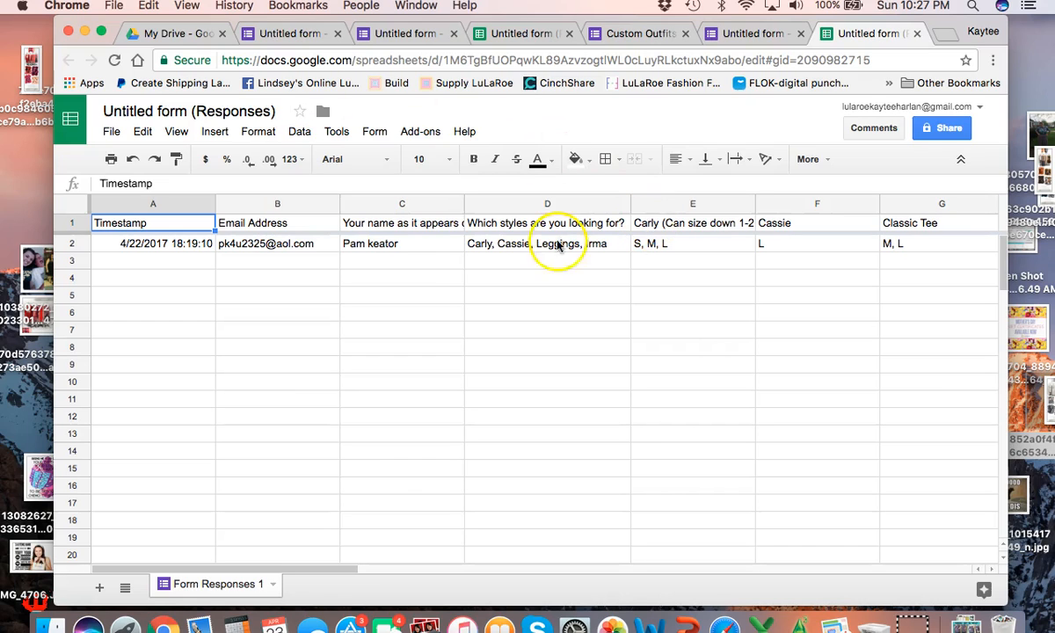
{"action": "scroll", "coordinate": [376, 268], "scroll_direction": "right", "scroll_amount": 5}
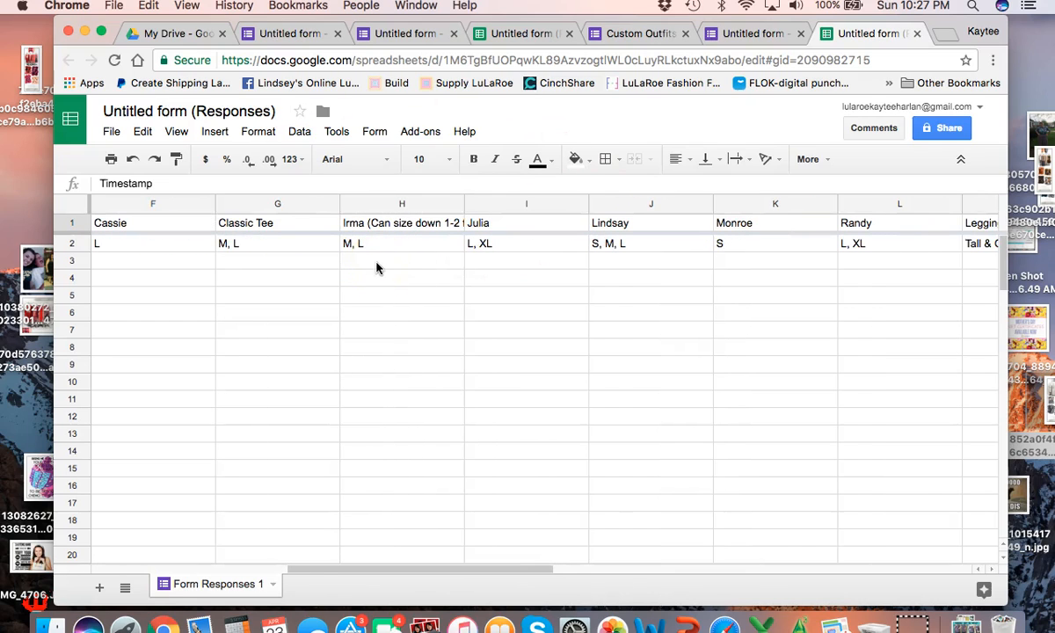
{"action": "scroll", "coordinate": [376, 268], "scroll_direction": "right", "scroll_amount": 1}
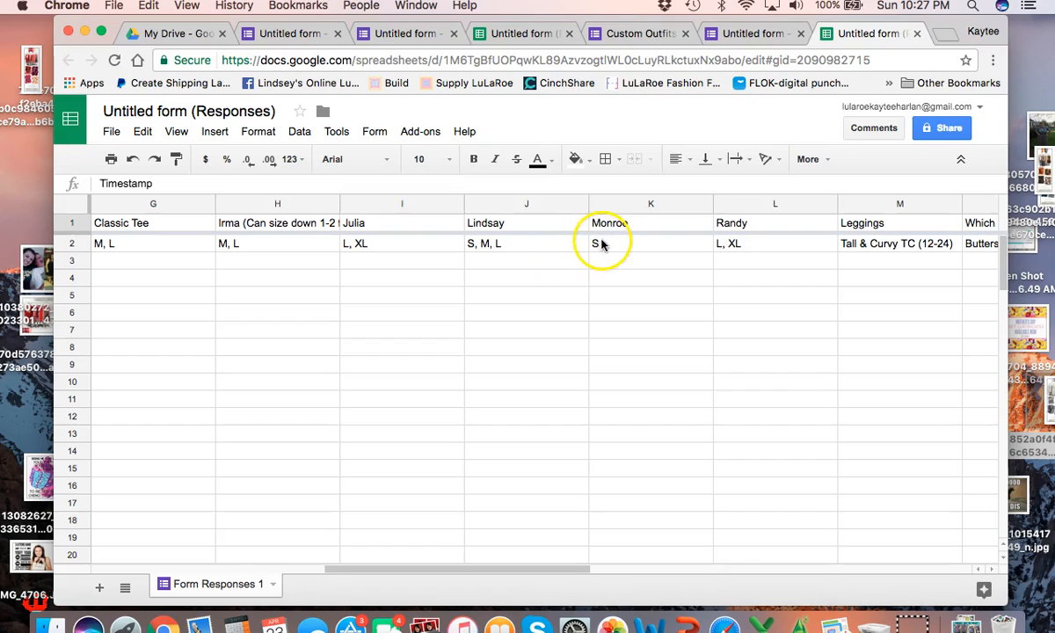
{"action": "scroll", "coordinate": [601, 246], "scroll_direction": "left", "scroll_amount": 6}
{"action": "scroll", "coordinate": [601, 246], "scroll_direction": "down", "scroll_amount": 1}
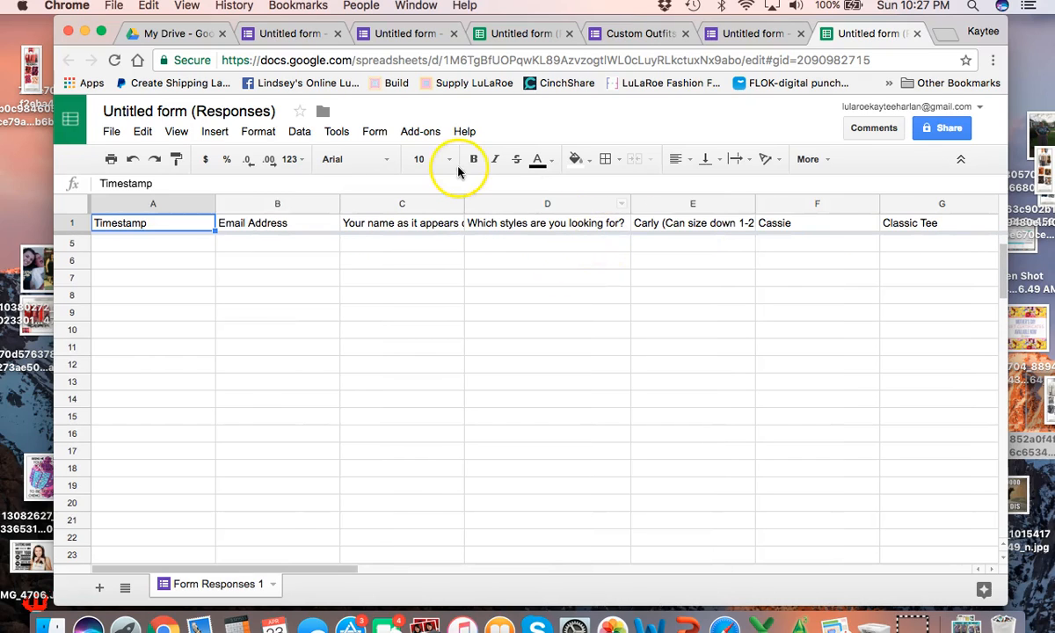
{"action": "left_click", "coordinate": [915, 33]}
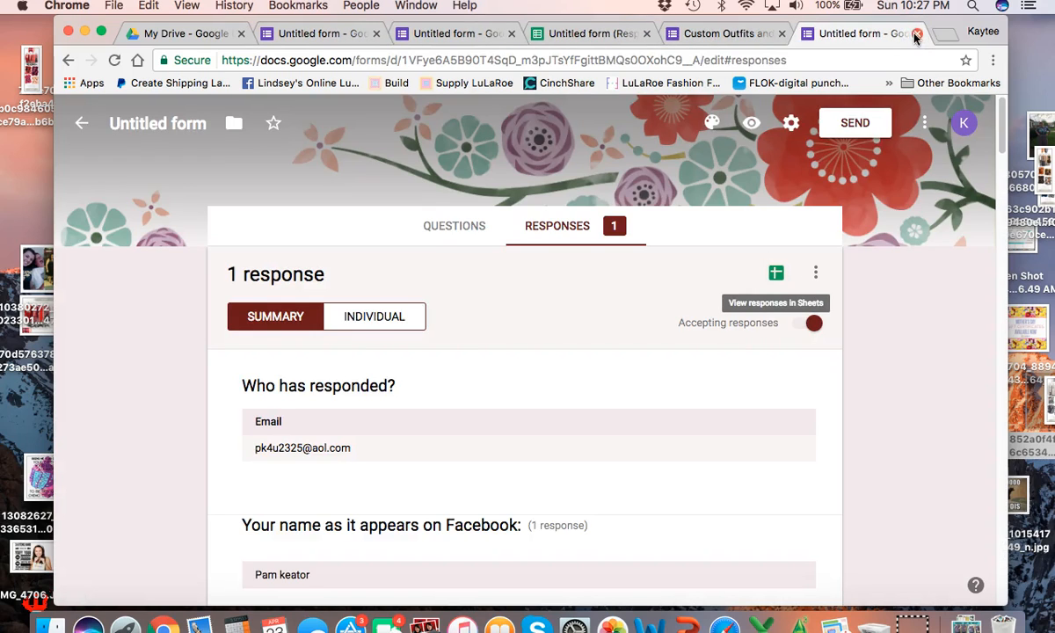
Return to the teal-themed form's questions and examine the navigation choices after section 1, keeping Continue to next section.
{"action": "left_click", "coordinate": [455, 34]}
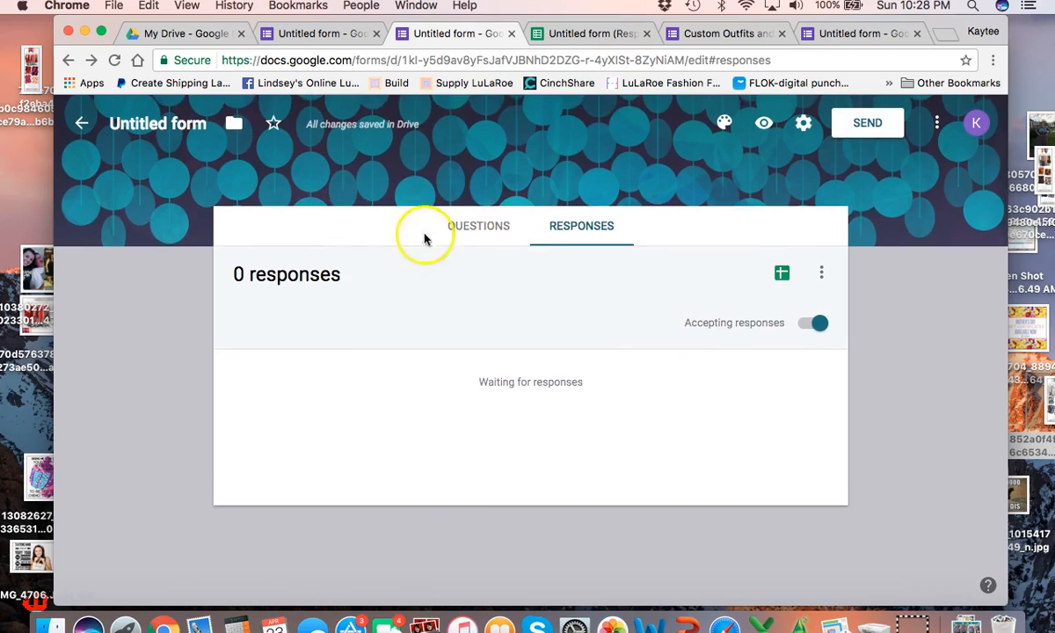
{"action": "left_click", "coordinate": [512, 232]}
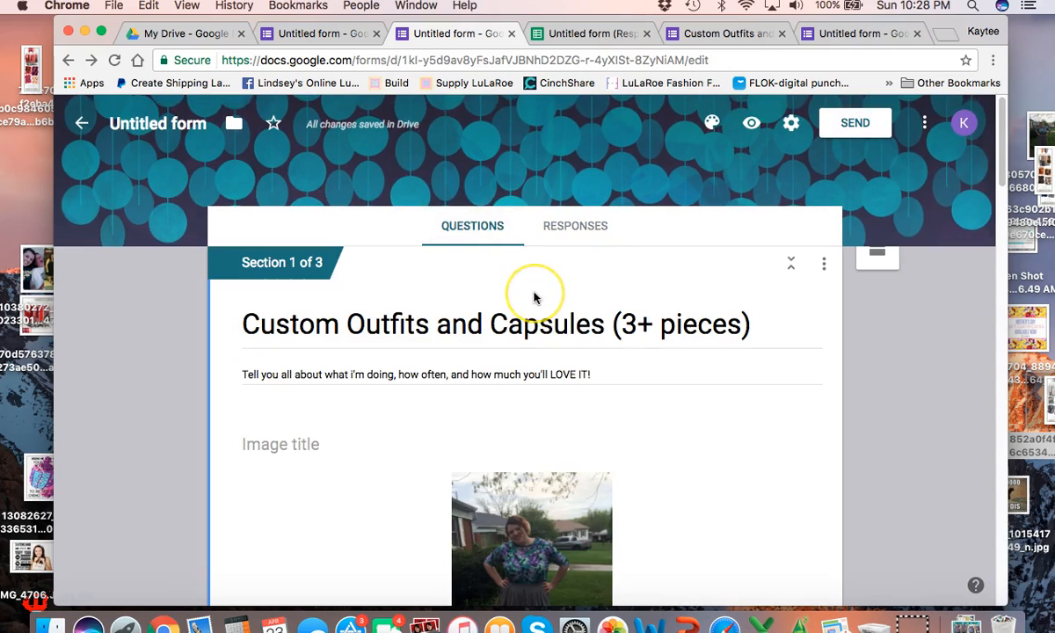
{"action": "scroll", "coordinate": [533, 297], "scroll_direction": "down", "scroll_amount": 2}
{"action": "scroll", "coordinate": [533, 297], "scroll_direction": "down", "scroll_amount": 15}
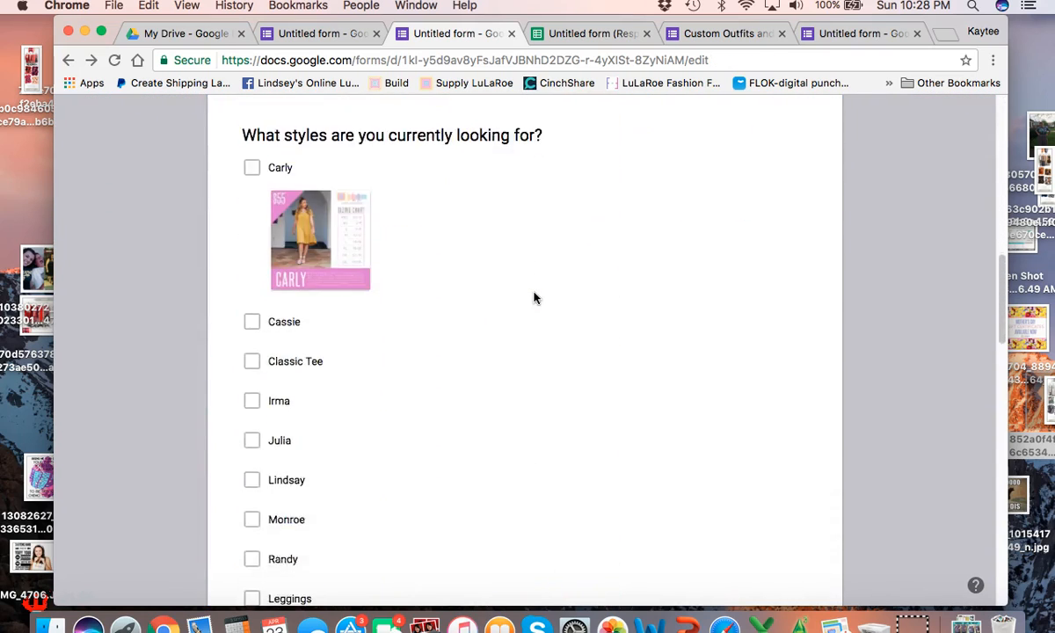
{"action": "scroll", "coordinate": [533, 297], "scroll_direction": "down", "scroll_amount": 3}
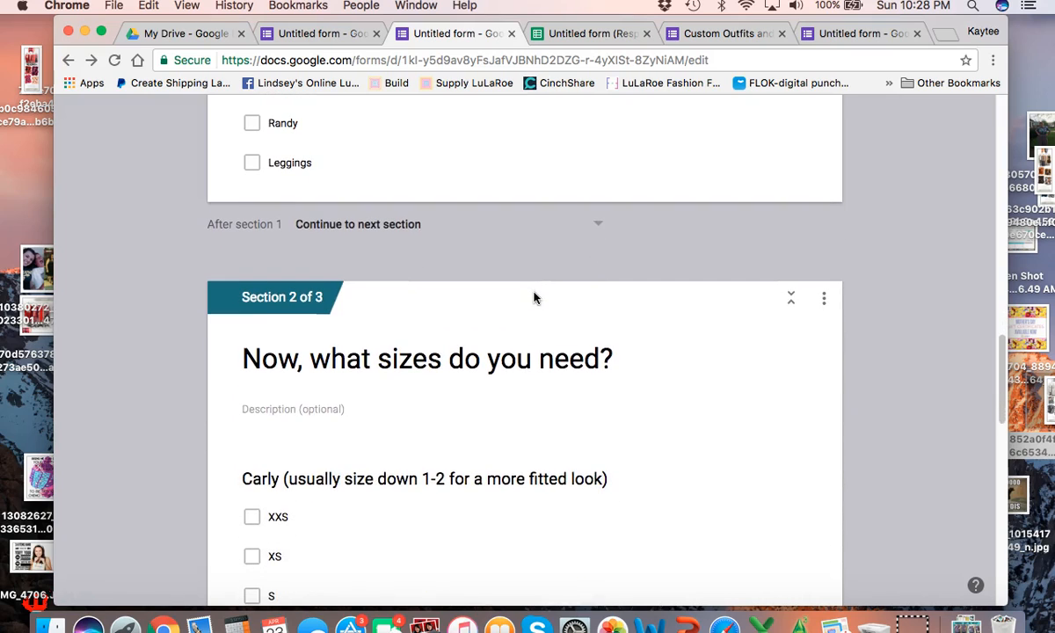
{"action": "left_click", "coordinate": [534, 225]}
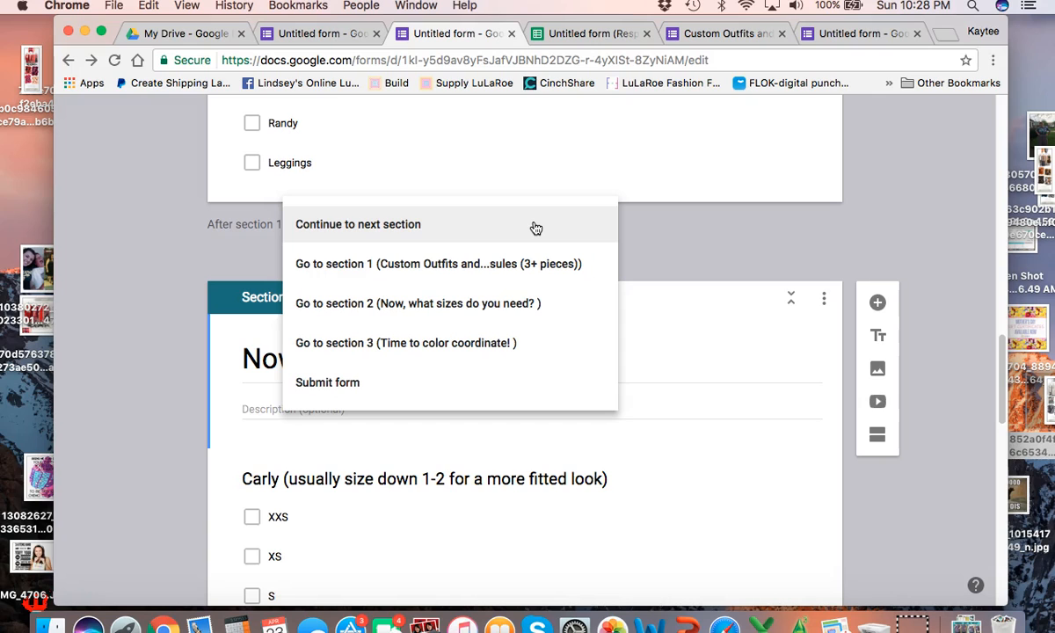
{"action": "left_click", "coordinate": [601, 227]}
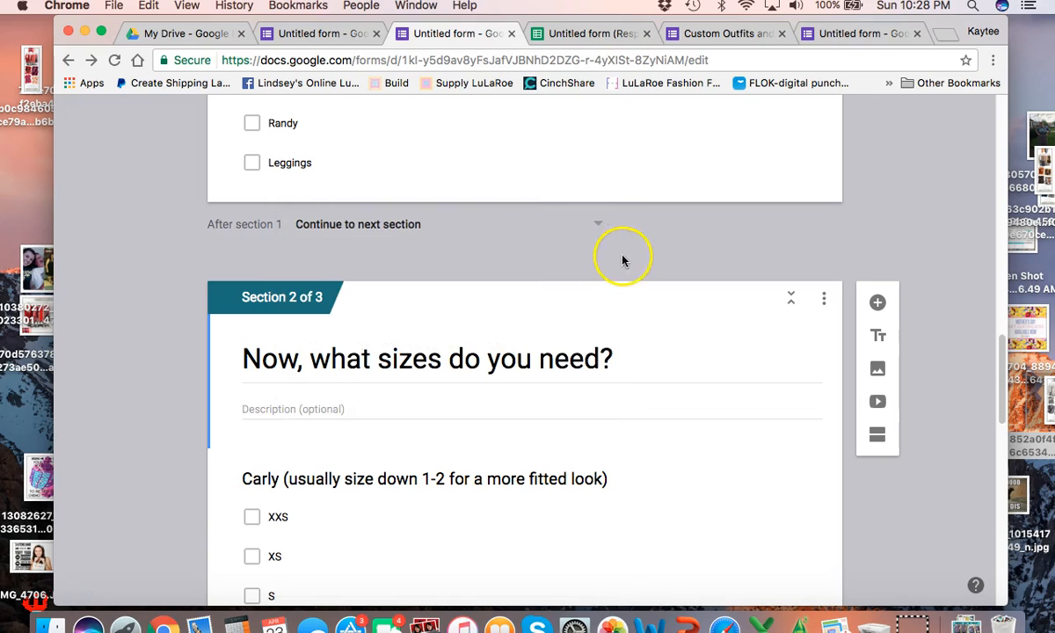
Review the teal-themed form's size and color sections, the flow after section 2, and the opening title, description and image.
{"action": "scroll", "coordinate": [519, 233], "scroll_direction": "down", "scroll_amount": 1}
{"action": "scroll", "coordinate": [521, 239], "scroll_direction": "down", "scroll_amount": 10}
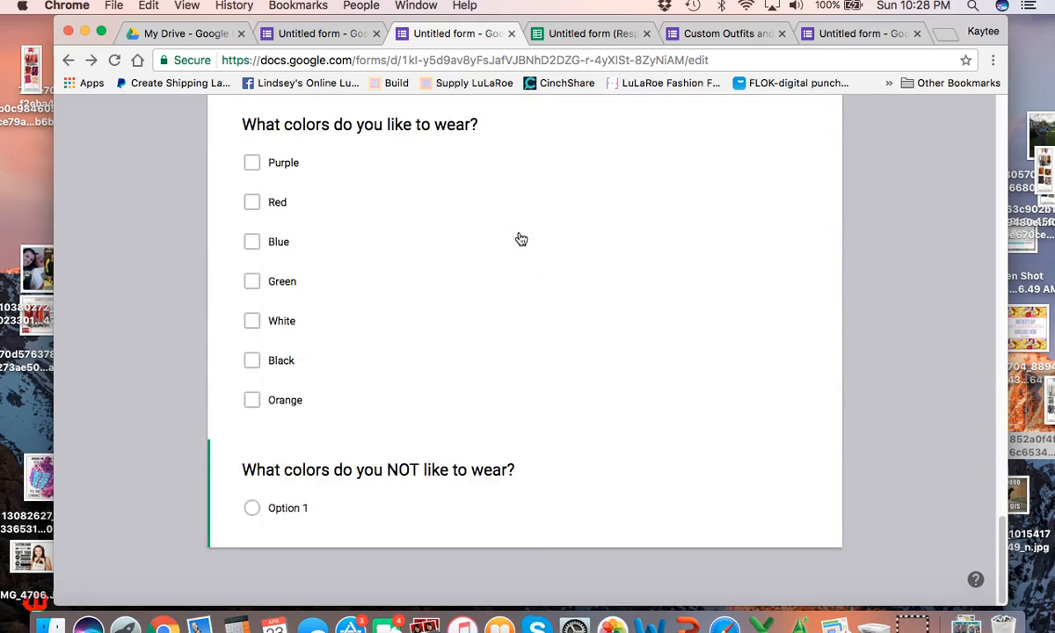
{"action": "scroll", "coordinate": [521, 239], "scroll_direction": "up", "scroll_amount": 7}
{"action": "scroll", "coordinate": [521, 239], "scroll_direction": "up", "scroll_amount": 5}
{"action": "scroll", "coordinate": [521, 239], "scroll_direction": "down", "scroll_amount": 12}
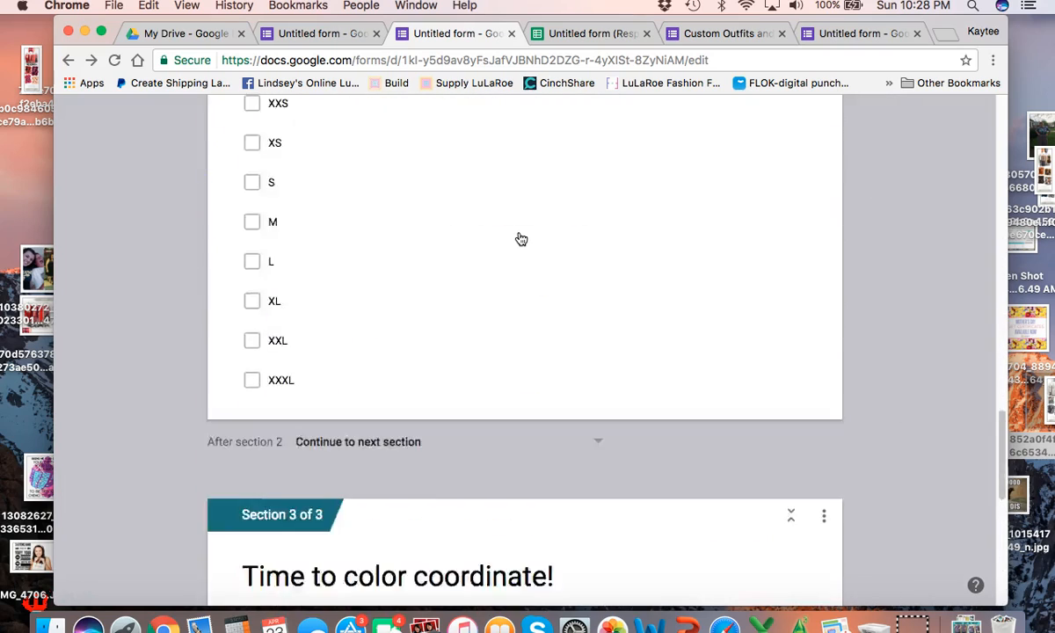
{"action": "scroll", "coordinate": [521, 239], "scroll_direction": "up", "scroll_amount": 15}
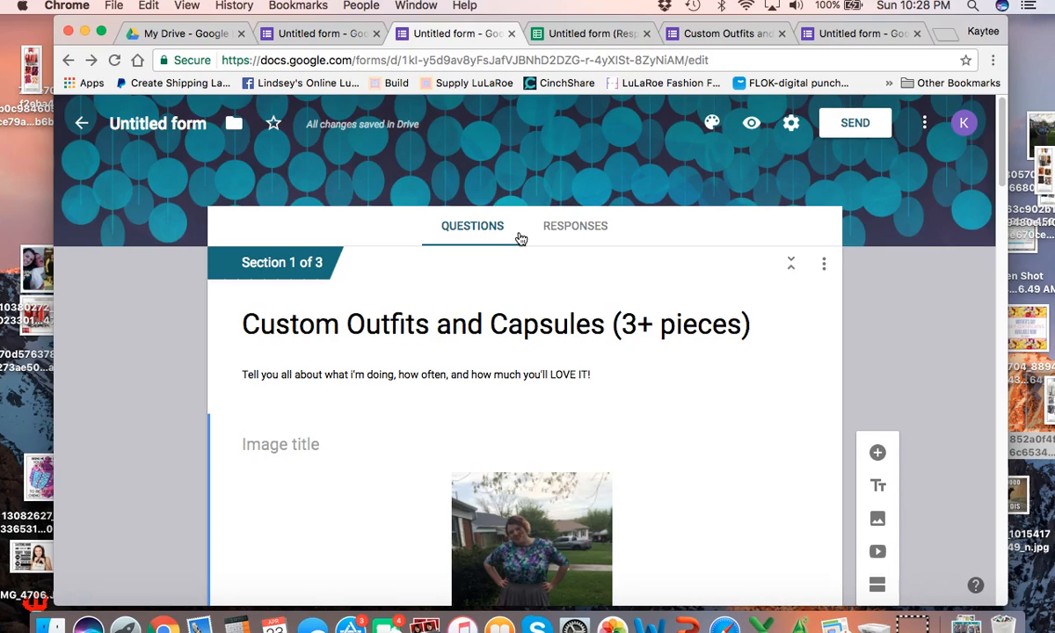
{"action": "scroll", "coordinate": [795, 331], "scroll_direction": "down", "scroll_amount": 3}
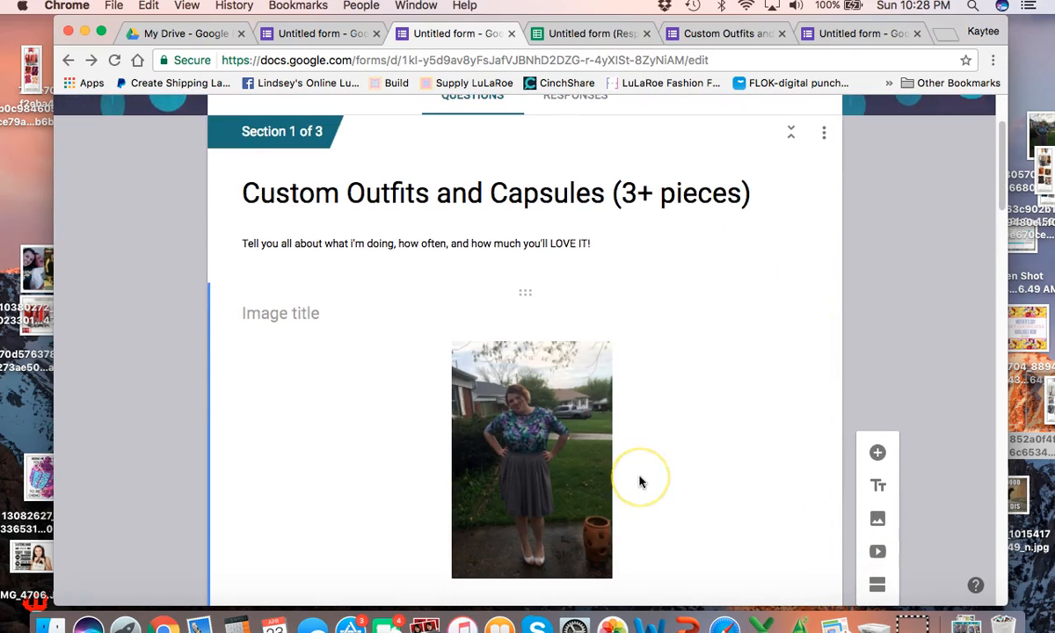
{"action": "scroll", "coordinate": [640, 481], "scroll_direction": "up", "scroll_amount": 3}
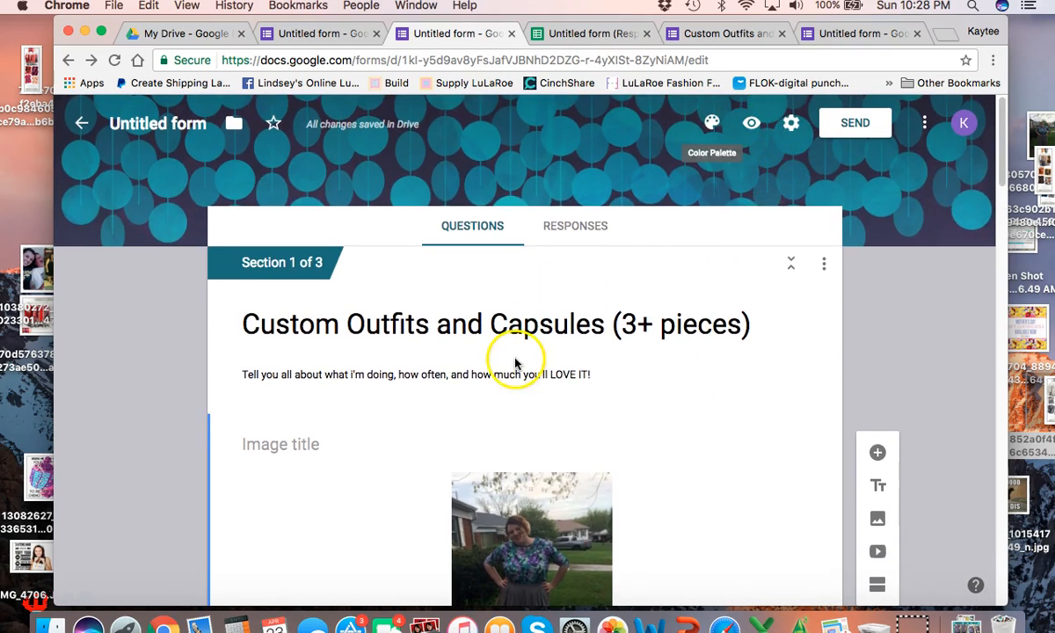
{"action": "scroll", "coordinate": [457, 412], "scroll_direction": "down", "scroll_amount": 4}
{"action": "scroll", "coordinate": [457, 412], "scroll_direction": "down", "scroll_amount": 20}
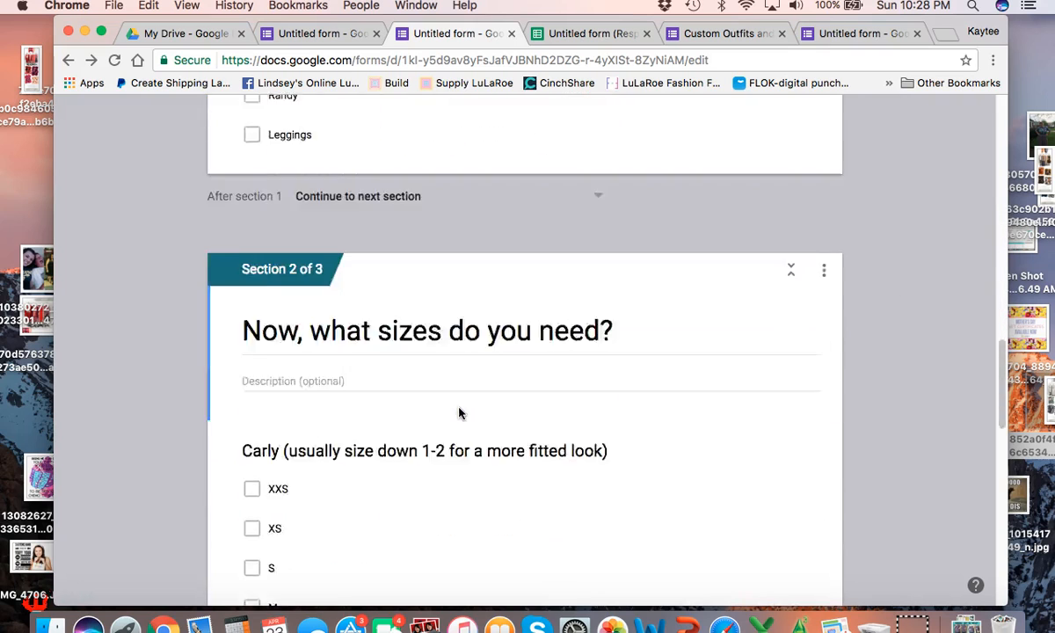
{"action": "scroll", "coordinate": [457, 412], "scroll_direction": "up", "scroll_amount": 6}
{"action": "scroll", "coordinate": [458, 412], "scroll_direction": "up", "scroll_amount": 15}
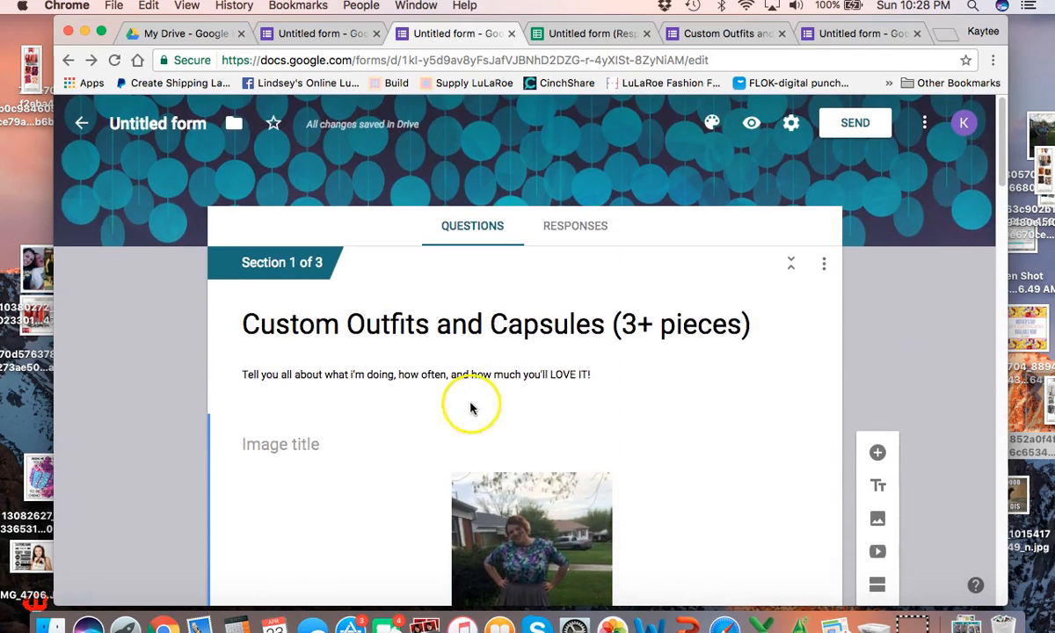